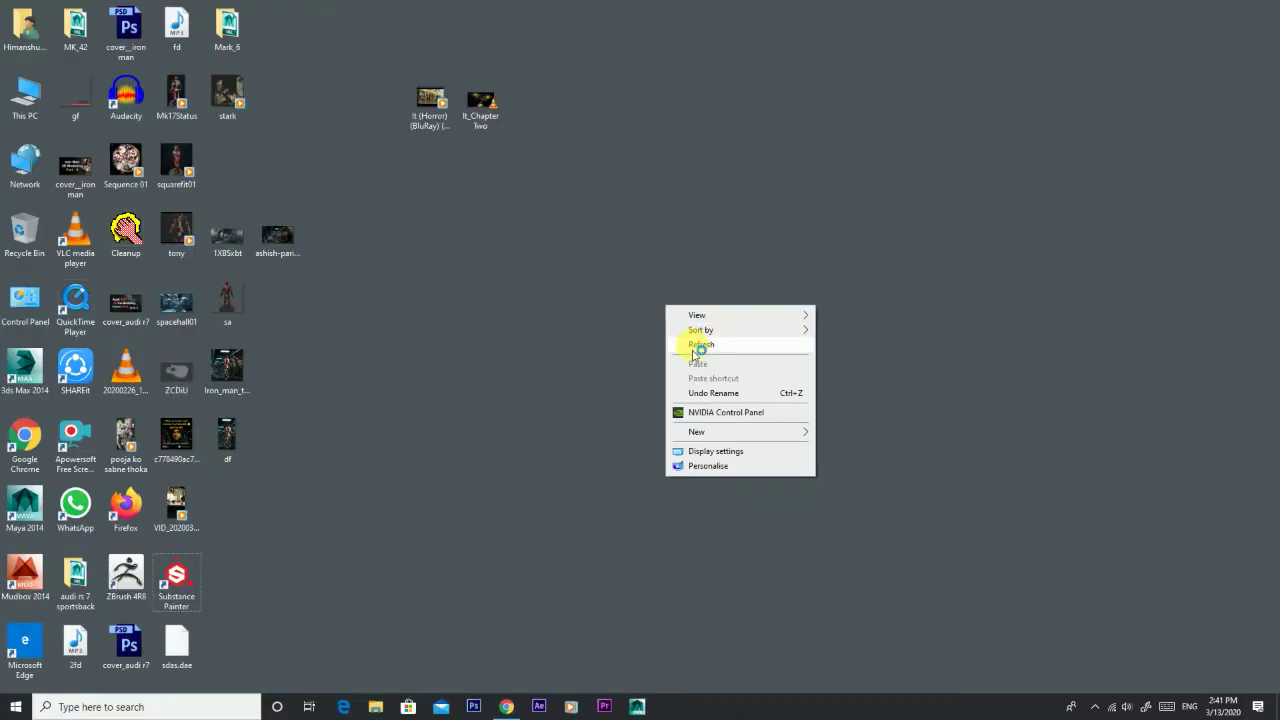
# Step: Launch Substance Painter from its desktop shortcut
pyautogui.click(650, 325)
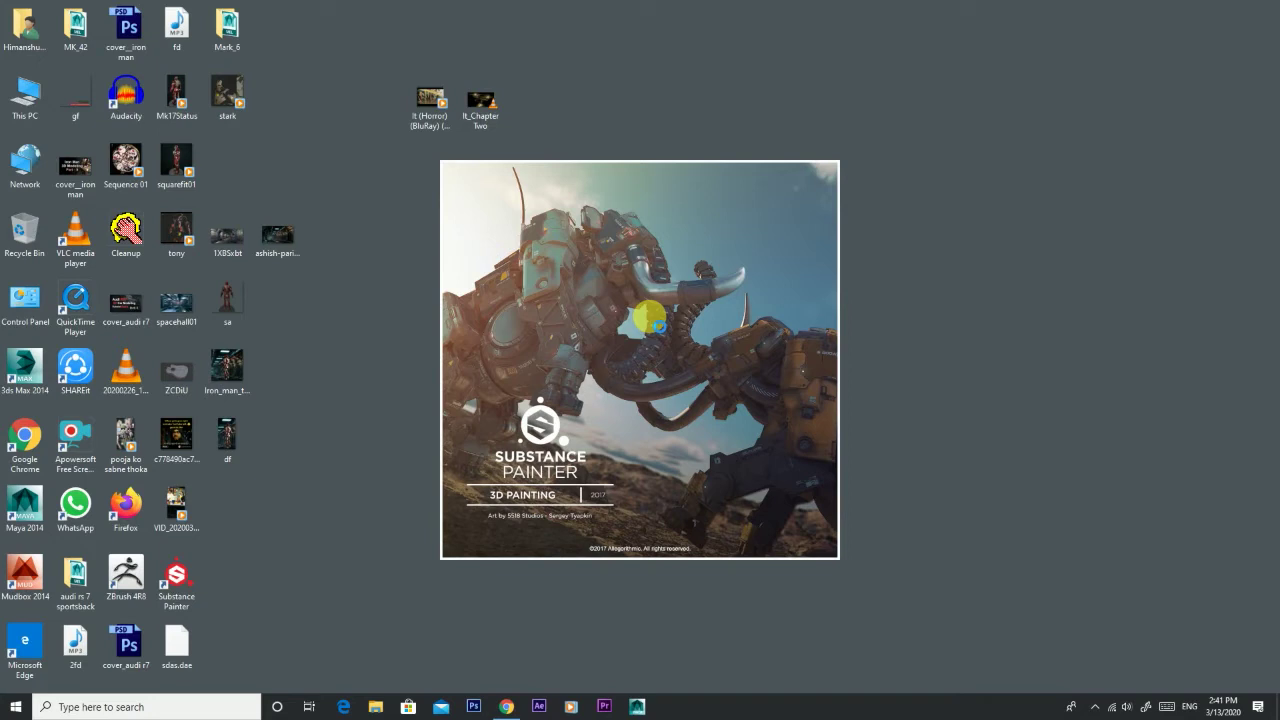
# Step: Refresh the desktop, then decline Substance Painter's update offer
pyautogui.rightClick(1076, 276)
pyautogui.click(1088, 315)
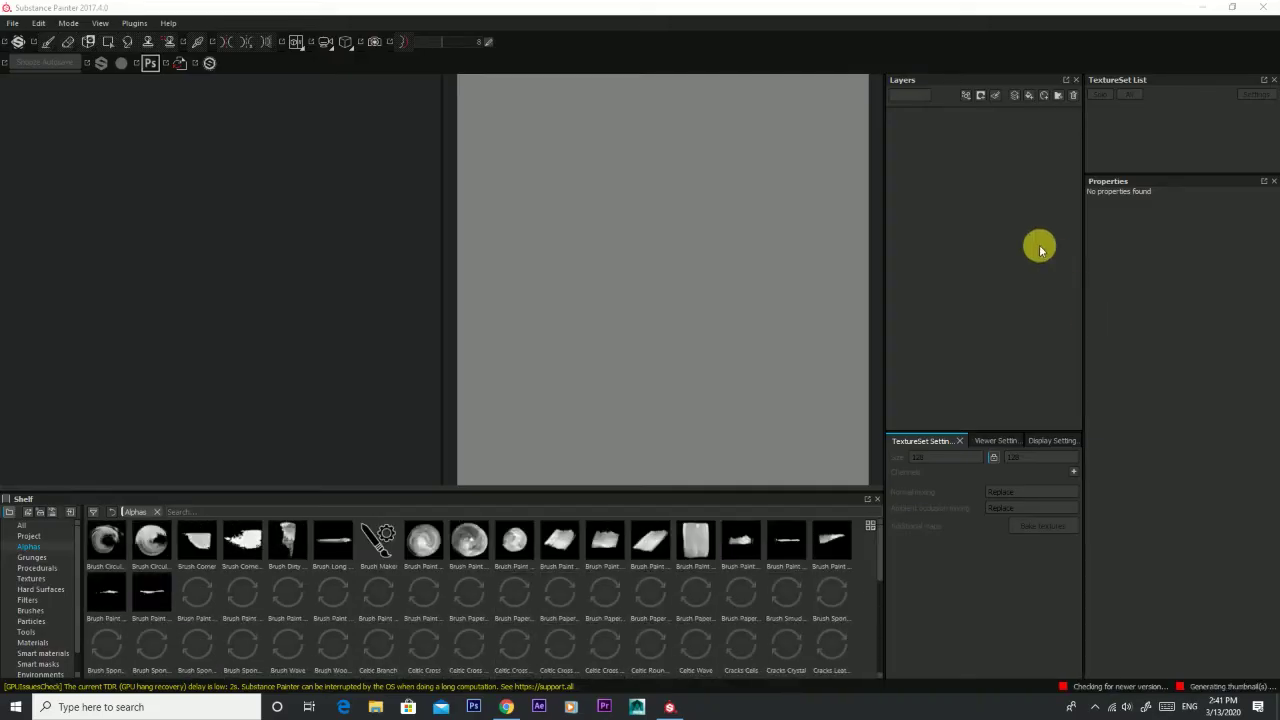
pyautogui.click(796, 438)
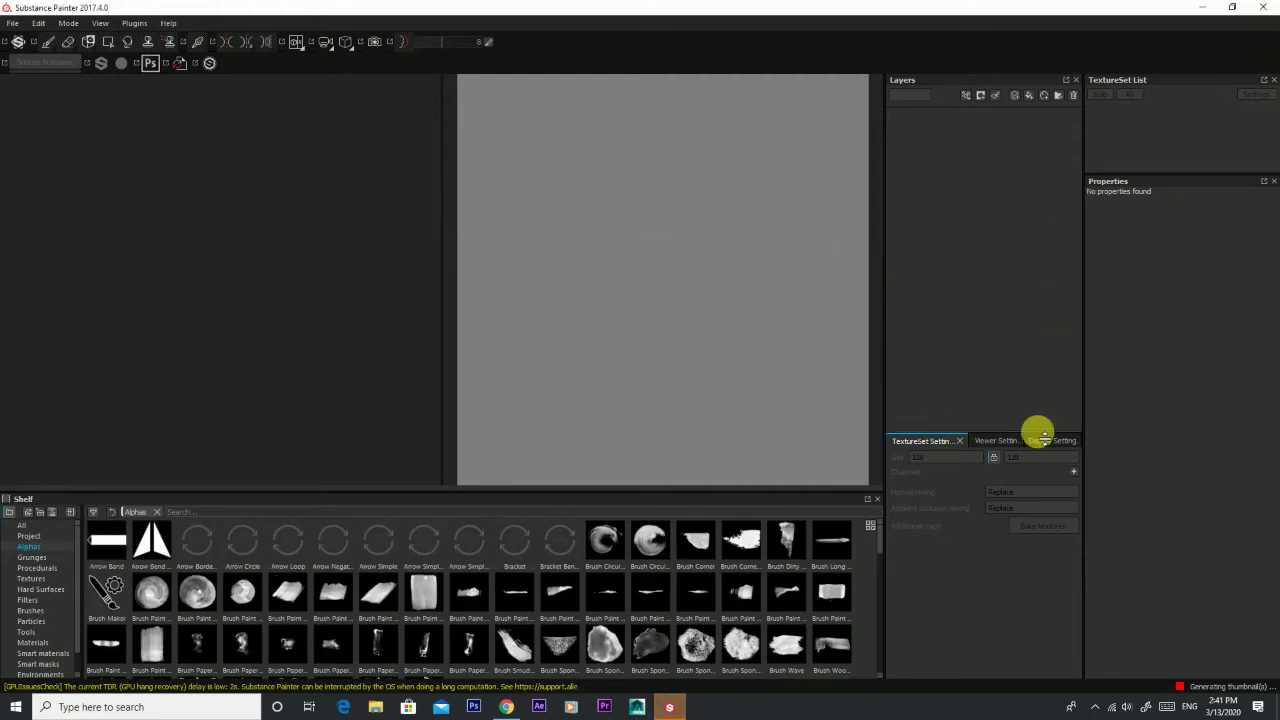
# Step: Start a new project with a document resolution of 2048
pyautogui.click(13, 23)
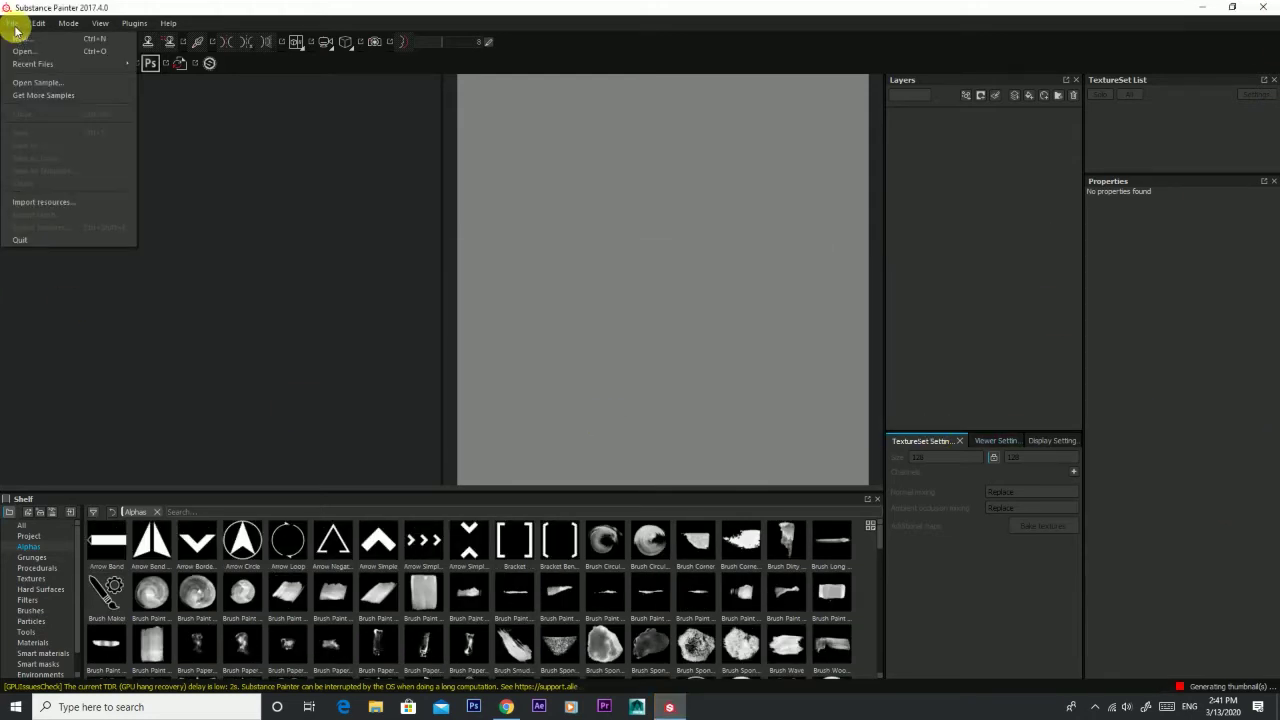
pyautogui.click(20, 39)
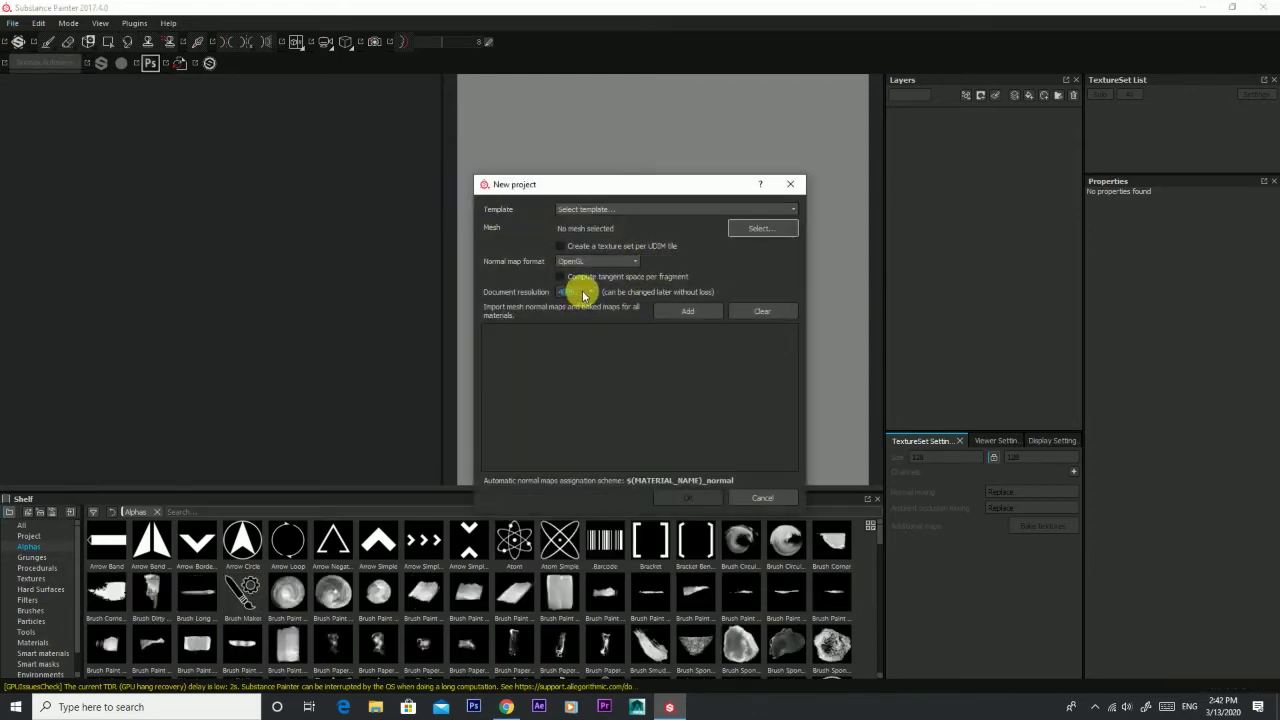
pyautogui.click(575, 338)
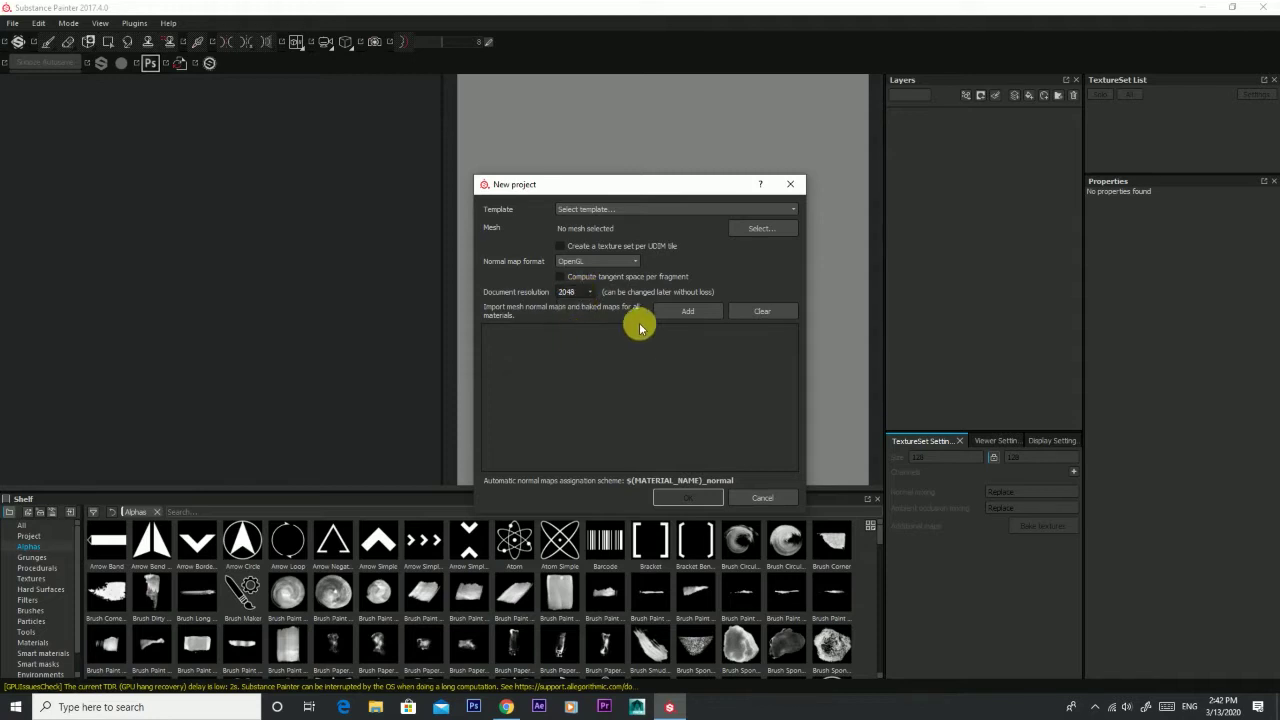
# Step: Load Yellow_part.dae from the MK_42 folder as the mesh and create the project
pyautogui.click(760, 228)
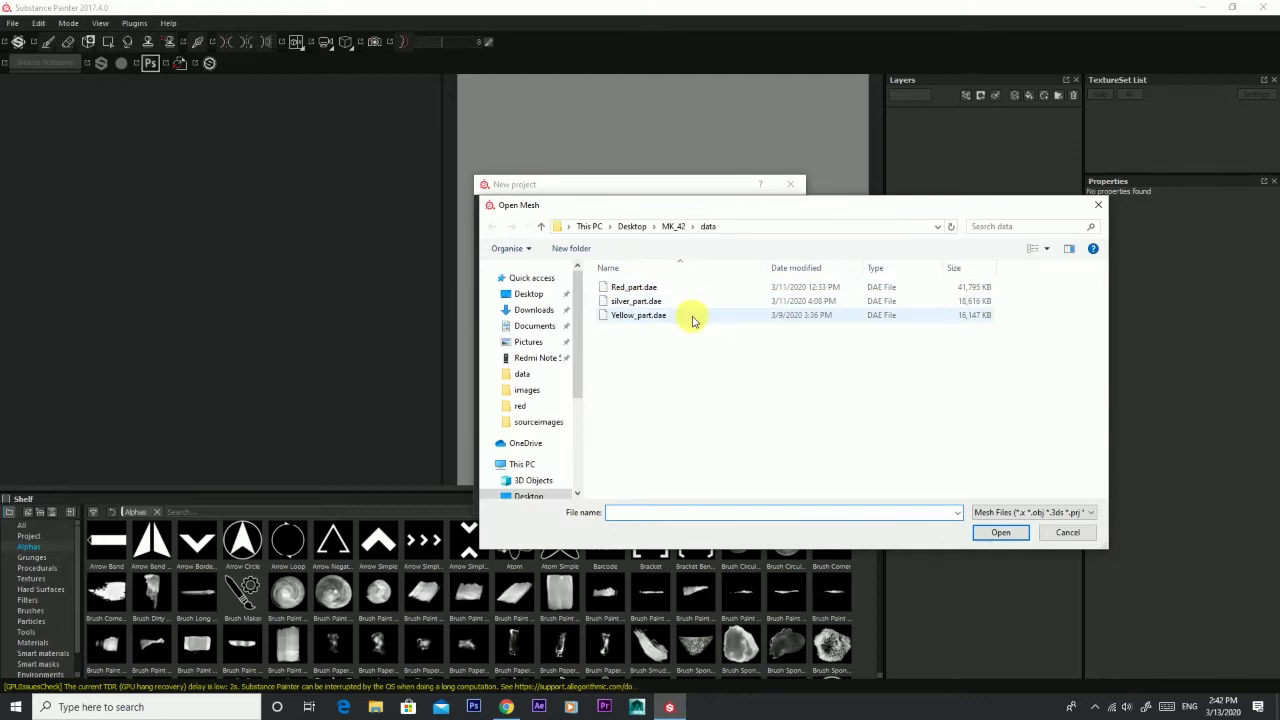
pyautogui.click(618, 290)
pyautogui.click(621, 301)
pyautogui.click(623, 315)
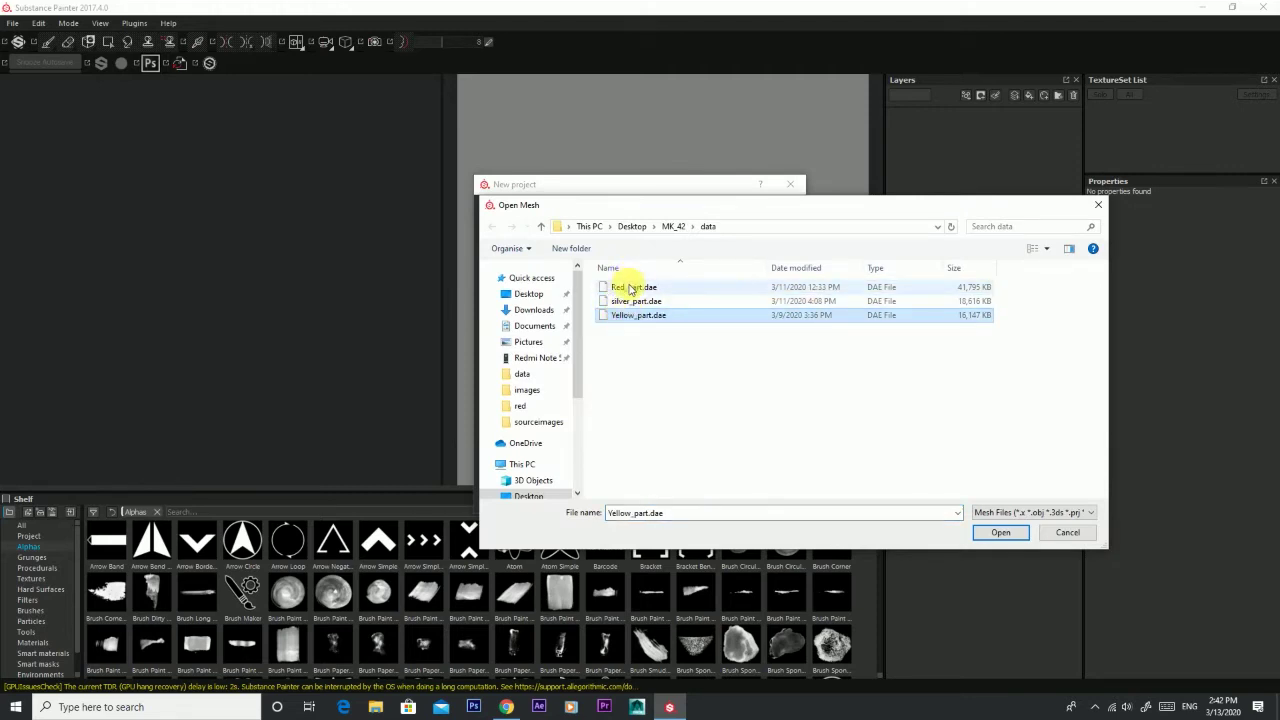
pyautogui.click(631, 288)
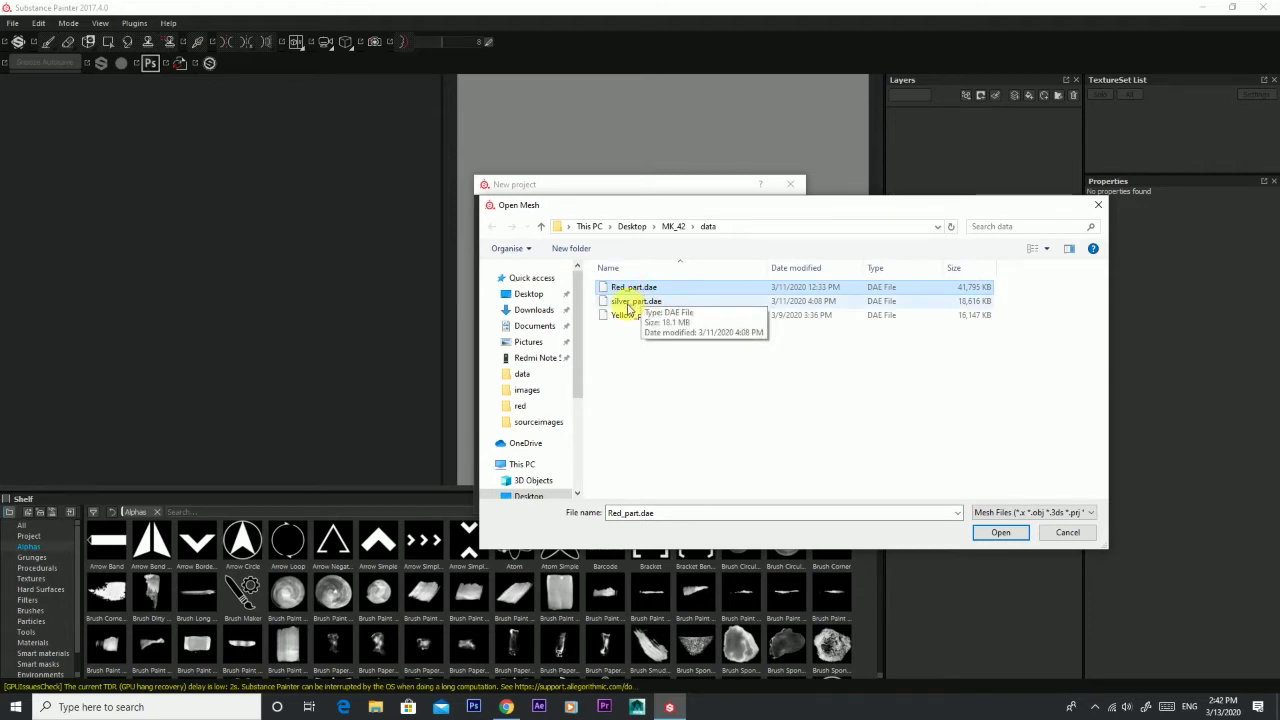
pyautogui.click(618, 302)
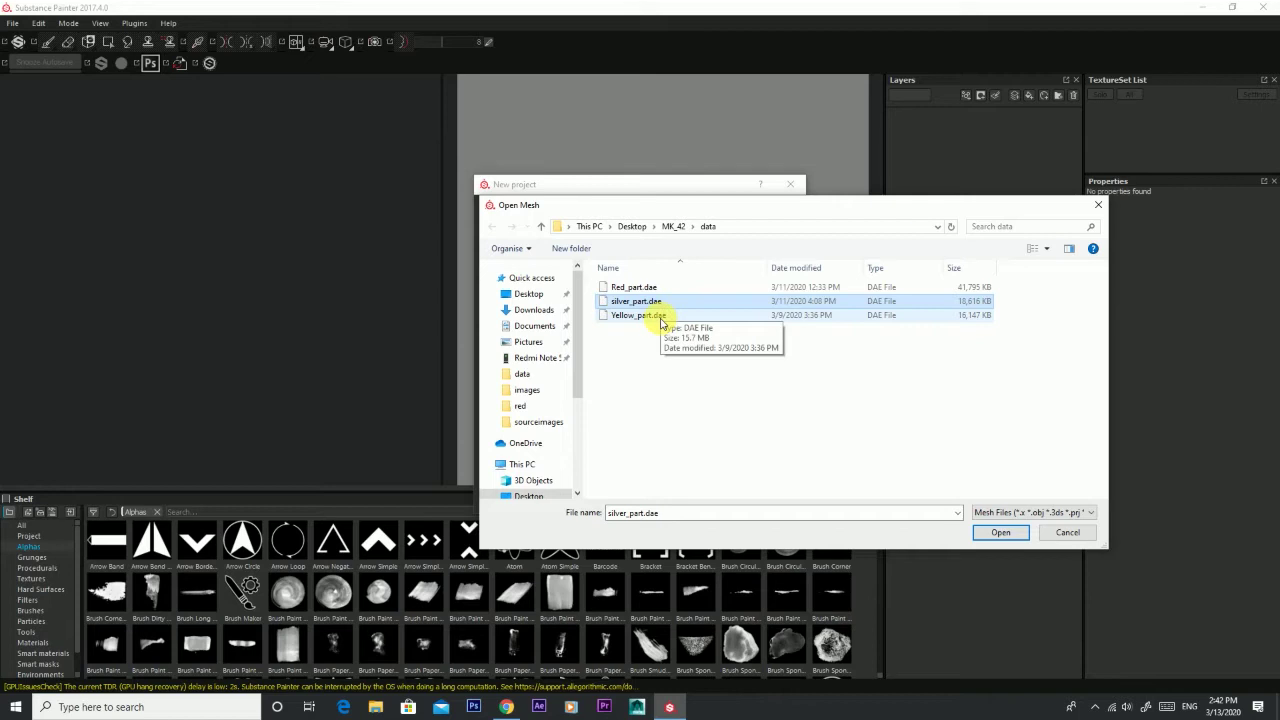
pyautogui.click(660, 316)
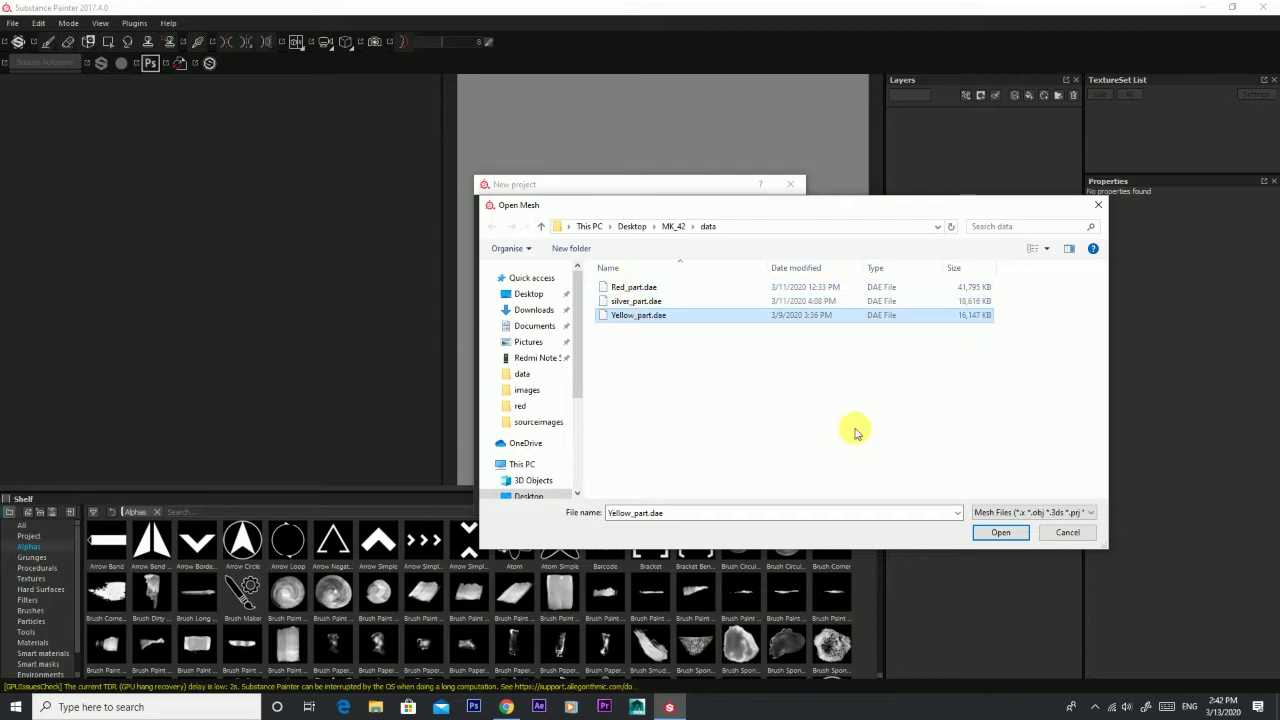
pyautogui.click(1000, 532)
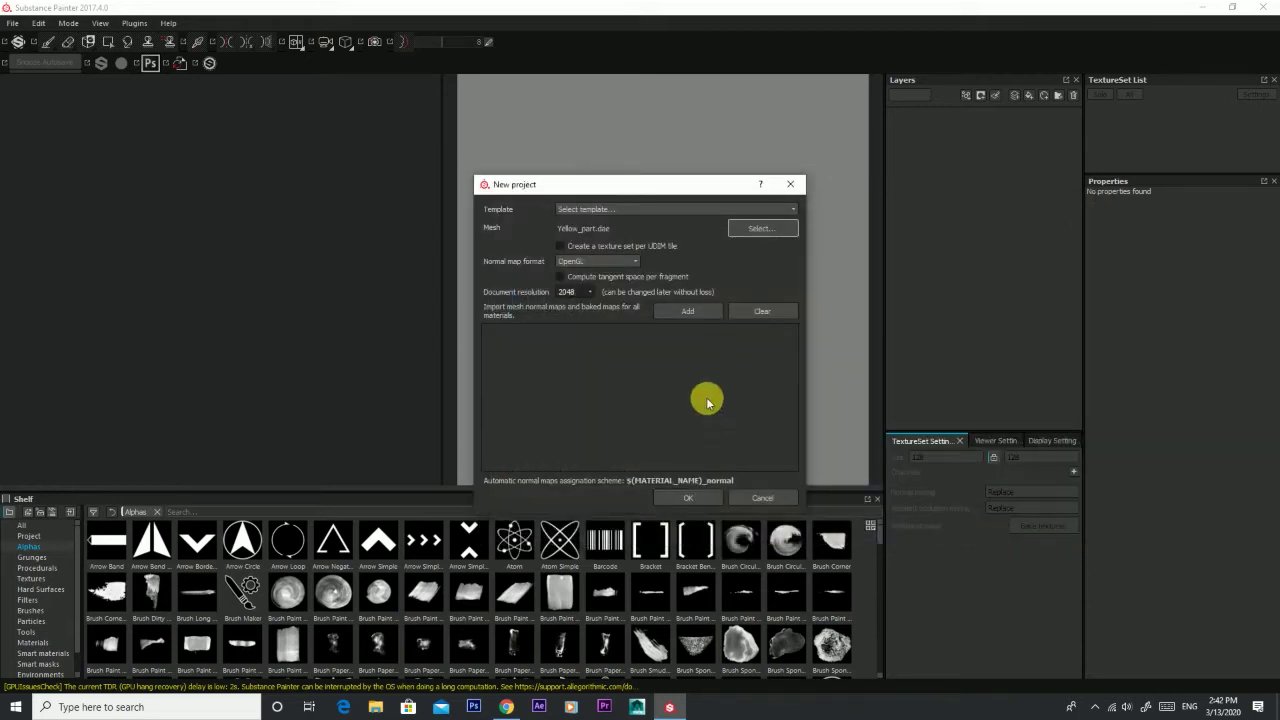
pyautogui.click(689, 498)
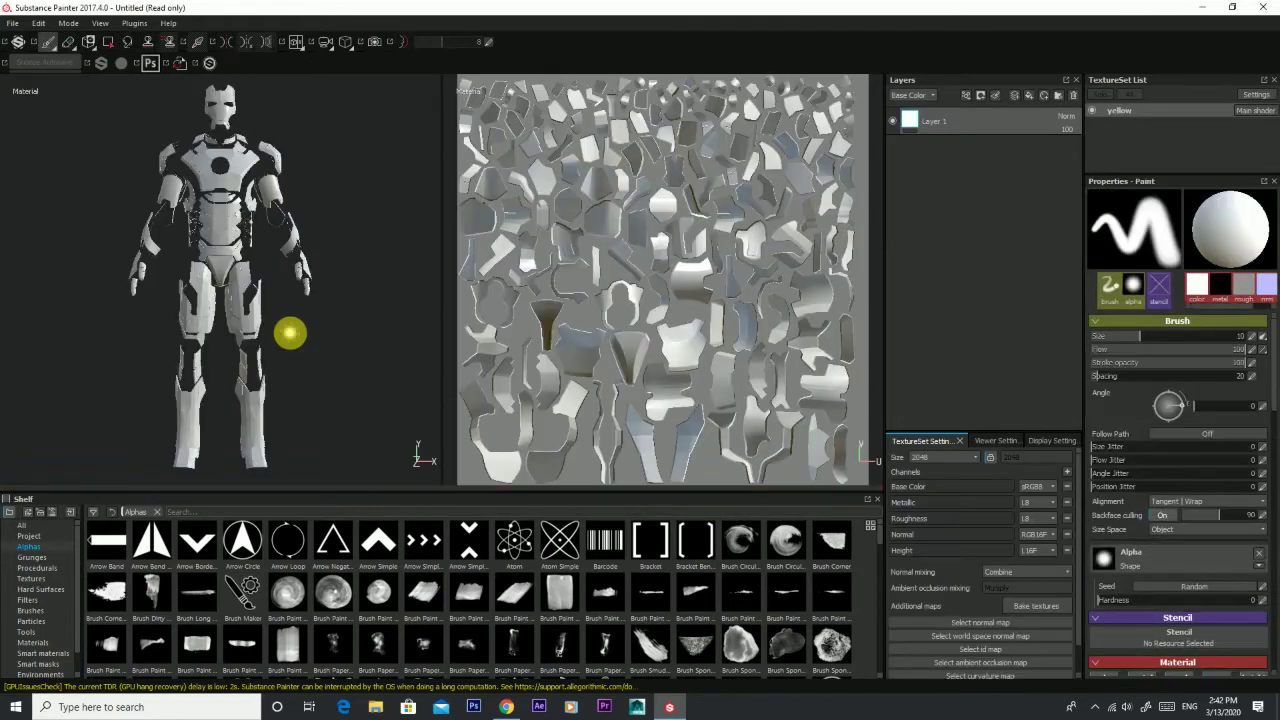
pyautogui.keyDown('alt'); pyautogui.moveTo(300, 371); pyautogui.dragTo(237, 417); pyautogui.keyUp('alt')
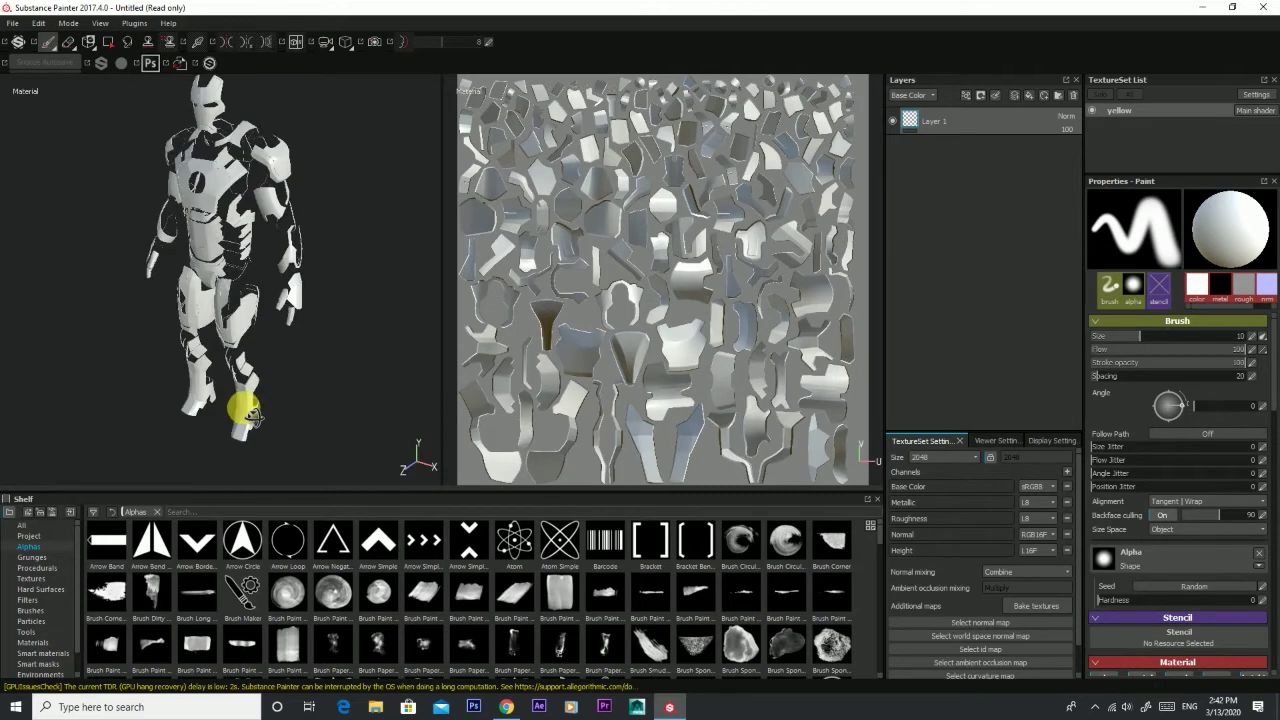
pyautogui.scroll(-3, 280, 380)
pyautogui.scroll(3, 286, 373)
pyautogui.scroll(2, 237, 371)
pyautogui.moveTo(237, 371)
pyautogui.keyDown('alt'); pyautogui.mouseDown()
pyautogui.moveTo(287, 378)
pyautogui.moveTo(106, 449)
pyautogui.moveTo(180, 534)
pyautogui.moveTo(291, 354)
pyautogui.moveTo(142, 357)
pyautogui.mouseUp(); pyautogui.keyUp('alt')
pyautogui.moveTo(142, 357)
pyautogui.keyDown('alt'); pyautogui.mouseDown(button='middle')
pyautogui.moveTo(194, 337)
pyautogui.moveTo(290, 253)
pyautogui.mouseUp(button='middle'); pyautogui.keyUp('alt')
pyautogui.scroll(2, 263, 263)
pyautogui.scroll(-3, 263, 266)
pyautogui.scroll(2, 263, 274)
pyautogui.scroll(3, 262, 296)
pyautogui.moveTo(262, 297)
pyautogui.keyDown('alt'); pyautogui.mouseDown()
pyautogui.moveTo(251, 306)
pyautogui.moveTo(380, 314)
pyautogui.moveTo(269, 302)
pyautogui.moveTo(283, 174)
pyautogui.mouseUp(); pyautogui.keyUp('alt')
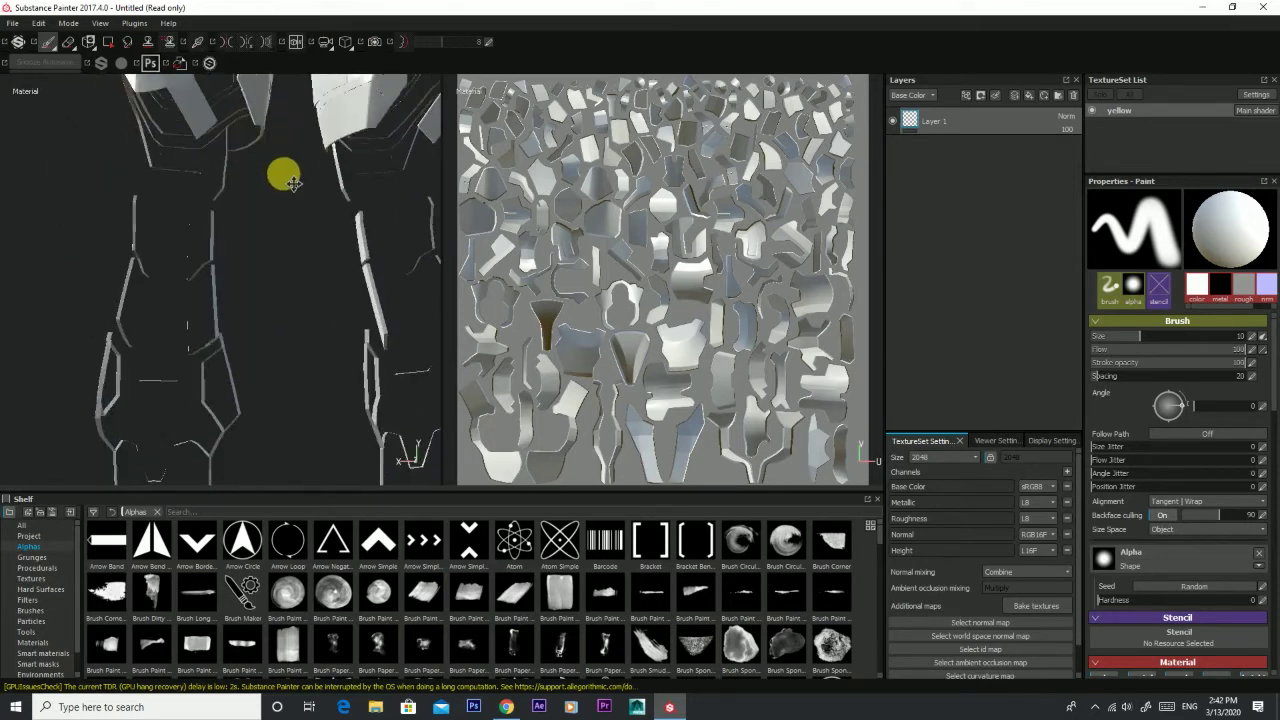
pyautogui.moveTo(180, 283)
pyautogui.keyDown('alt'); pyautogui.mouseDown()
pyautogui.moveTo(465, 290)
pyautogui.moveTo(420, 303)
pyautogui.moveTo(300, 394)
pyautogui.moveTo(294, 214)
pyautogui.moveTo(312, 320)
pyautogui.moveTo(194, 269)
pyautogui.moveTo(120, 266)
pyautogui.moveTo(14, 294)
pyautogui.mouseUp(); pyautogui.keyUp('alt')
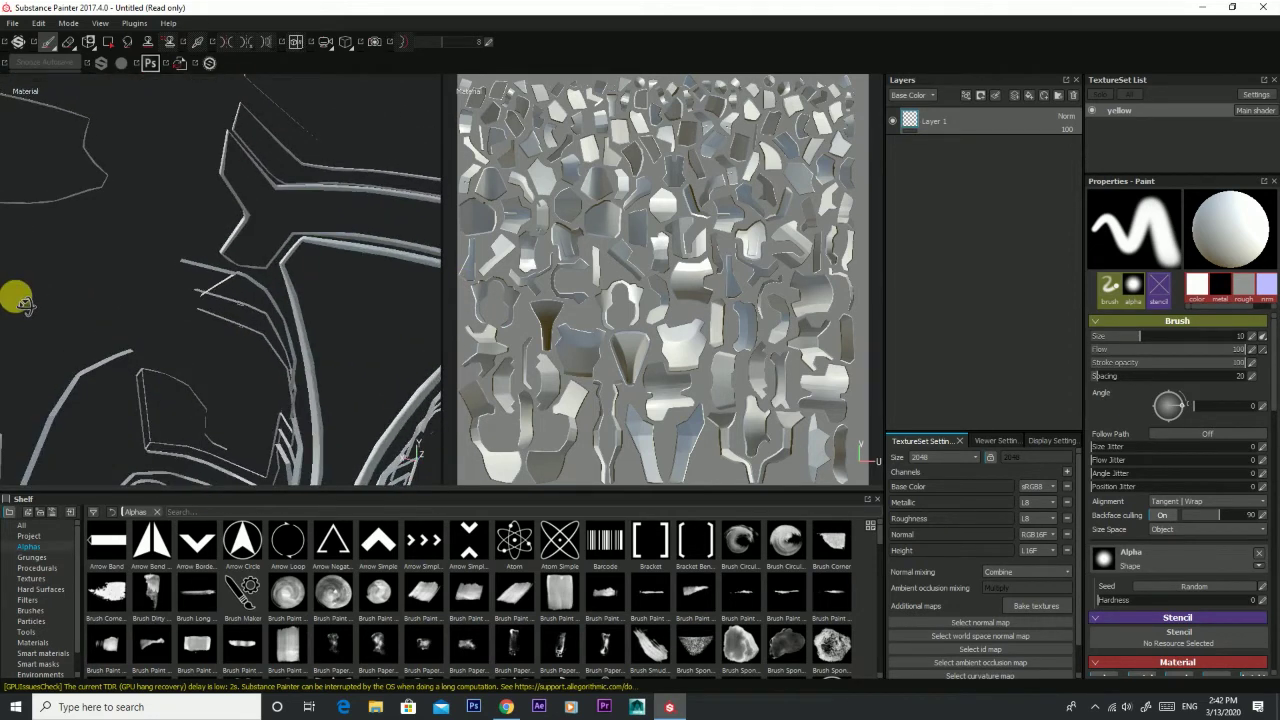
pyautogui.moveTo(86, 366)
pyautogui.keyDown('alt'); pyautogui.mouseDown()
pyautogui.moveTo(183, 294)
pyautogui.moveTo(214, 345)
pyautogui.moveTo(106, 297)
pyautogui.moveTo(129, 320)
pyautogui.moveTo(90, 347)
pyautogui.moveTo(163, 323)
pyautogui.moveTo(163, 337)
pyautogui.moveTo(274, 314)
pyautogui.moveTo(250, 316)
pyautogui.mouseUp(); pyautogui.keyUp('alt')
pyautogui.scroll(-2, 231, 306)
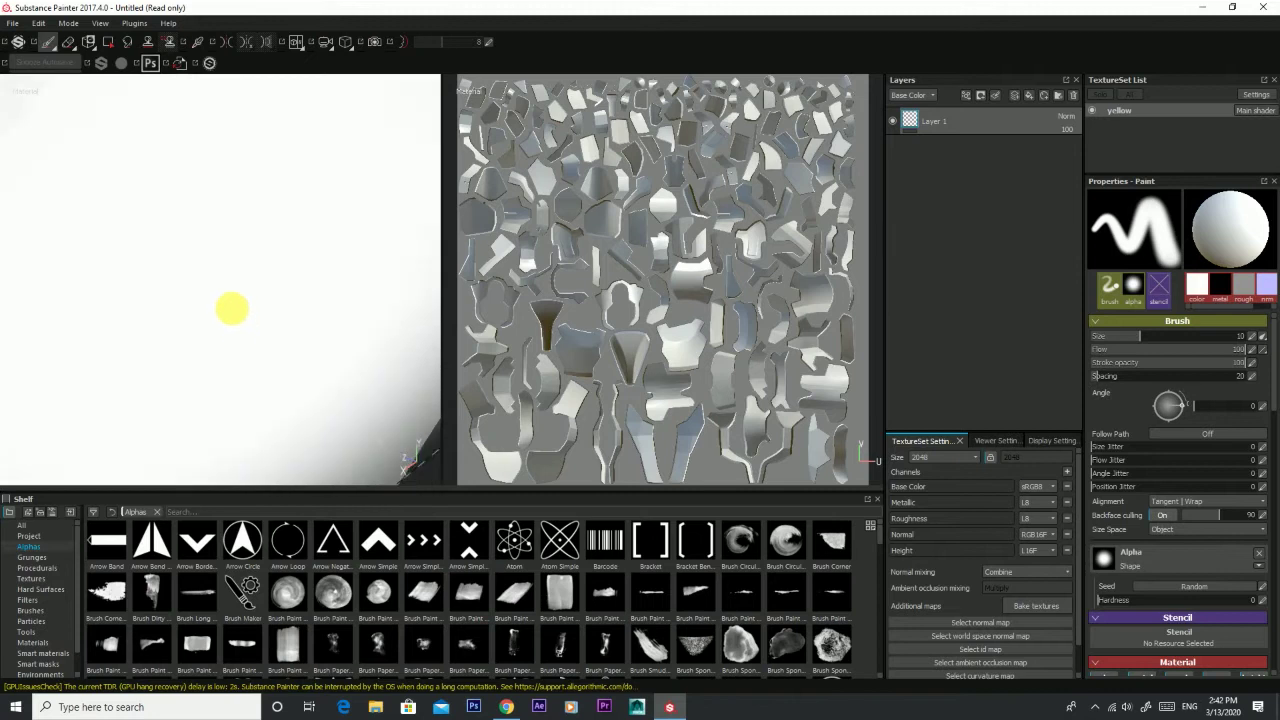
pyautogui.scroll(-3, 229, 300)
pyautogui.scroll(-3, 229, 297)
pyautogui.scroll(-3, 228, 292)
pyautogui.scroll(-3, 228, 292)
pyautogui.scroll(-3, 229, 294)
pyautogui.moveTo(229, 294)
pyautogui.keyDown('alt'); pyautogui.mouseDown()
pyautogui.moveTo(323, 246)
pyautogui.moveTo(383, 245)
pyautogui.mouseUp(); pyautogui.keyUp('alt')
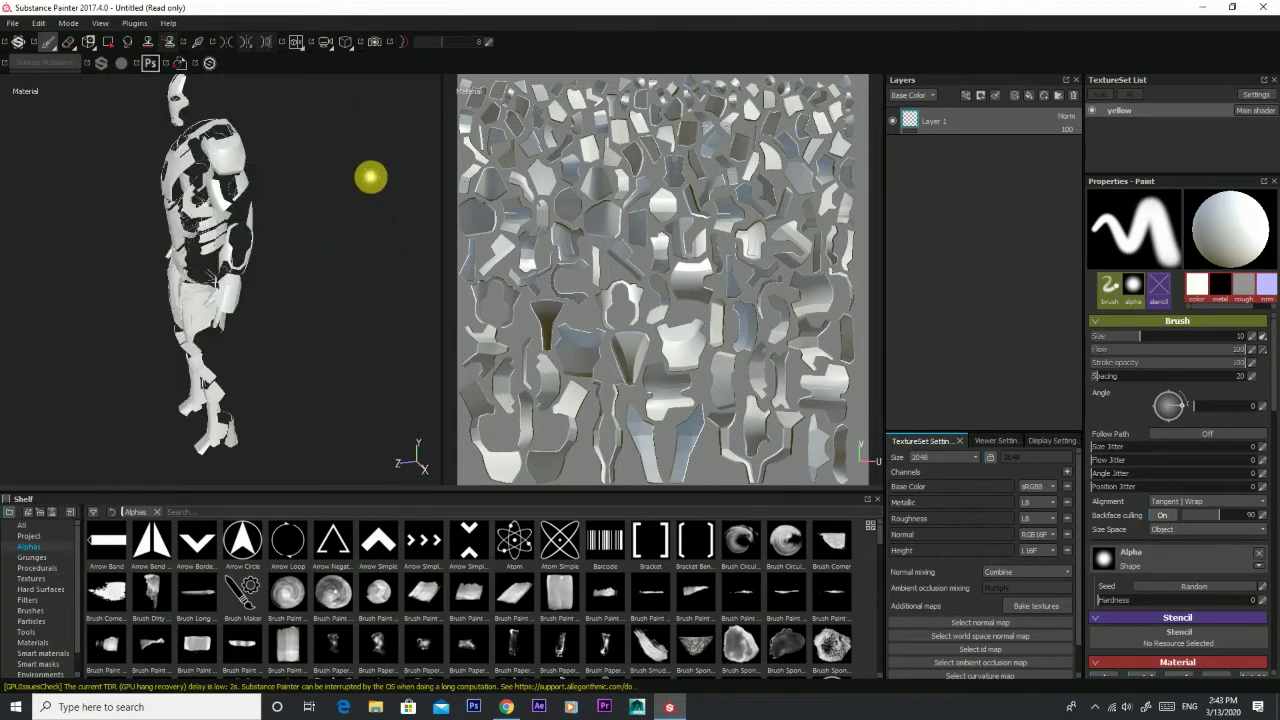
pyautogui.keyDown('alt'); pyautogui.moveTo(214, 257); pyautogui.dragTo(392, 263); pyautogui.keyUp('alt')
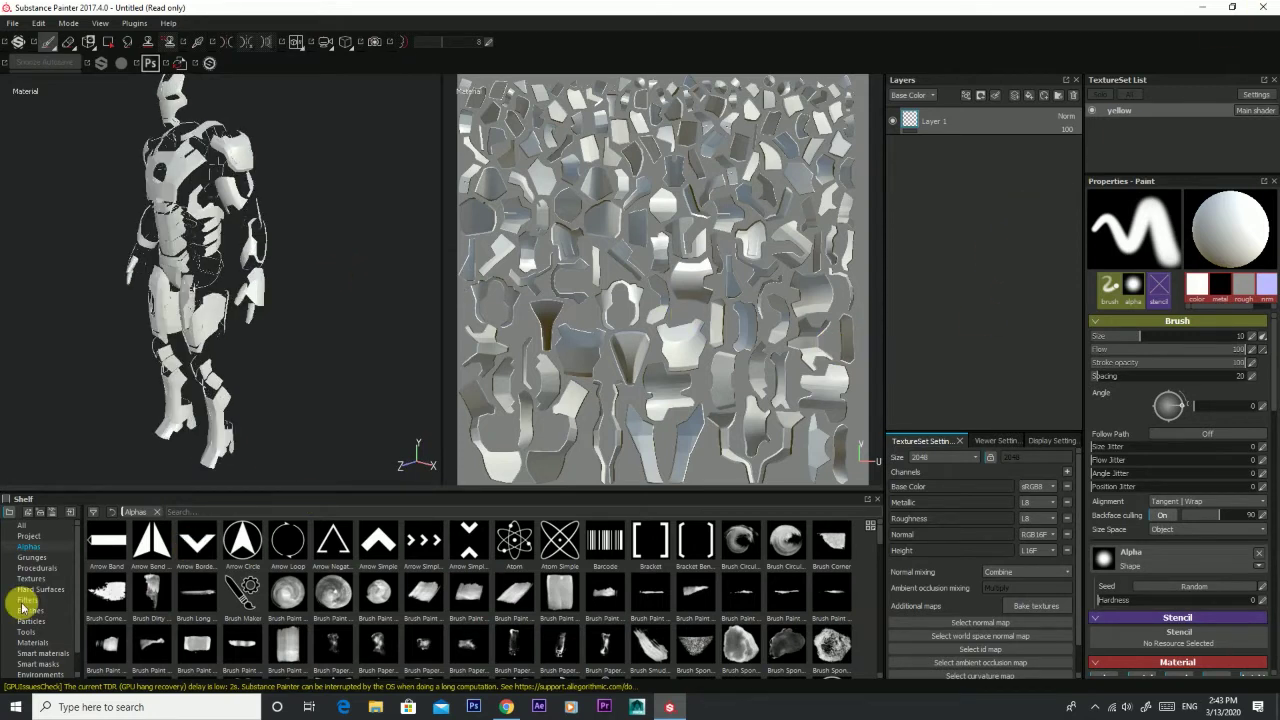
# Step: Drop Gold Pure from the Materials shelf into the layer stack and check the gold armour
pyautogui.click(40, 643)
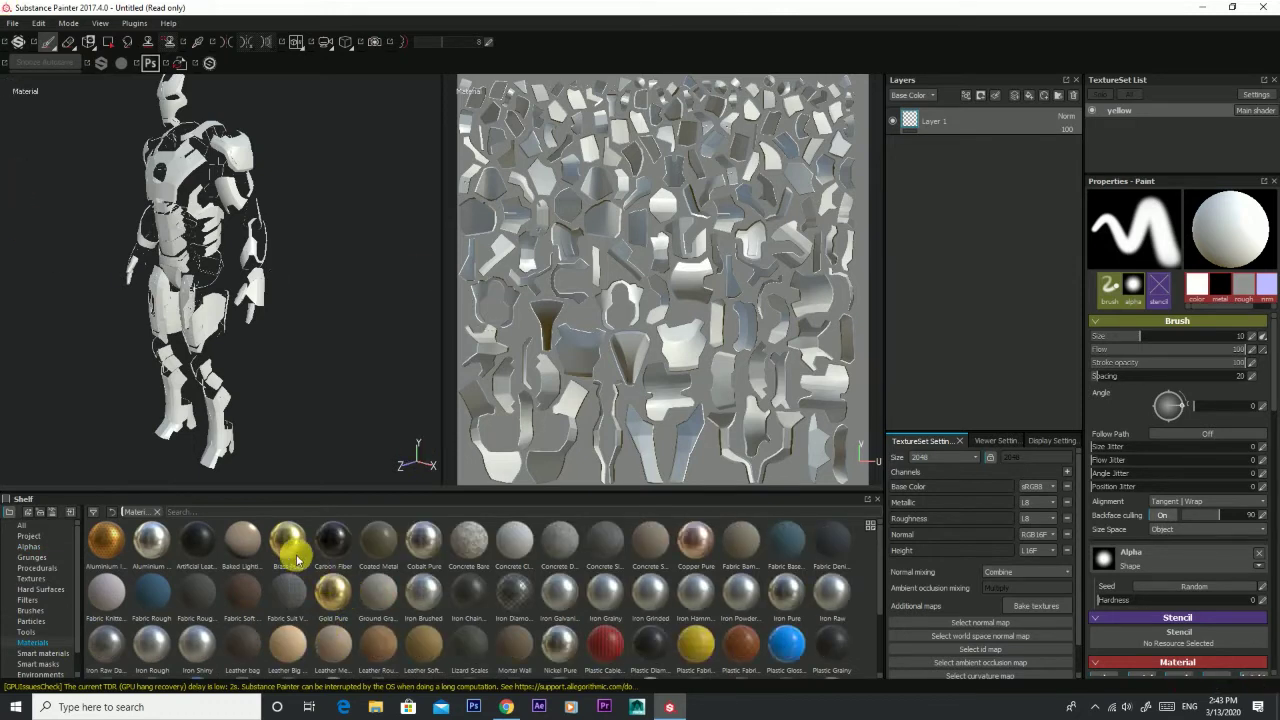
pyautogui.moveTo(333, 590)
pyautogui.mouseDown()
pyautogui.moveTo(945, 107)
pyautogui.moveTo(943, 125)
pyautogui.mouseUp()
pyautogui.moveTo(265, 332)
pyautogui.keyDown('alt'); pyautogui.mouseDown()
pyautogui.moveTo(251, 360)
pyautogui.moveTo(106, 371)
pyautogui.moveTo(229, 366)
pyautogui.mouseUp(); pyautogui.keyUp('alt')
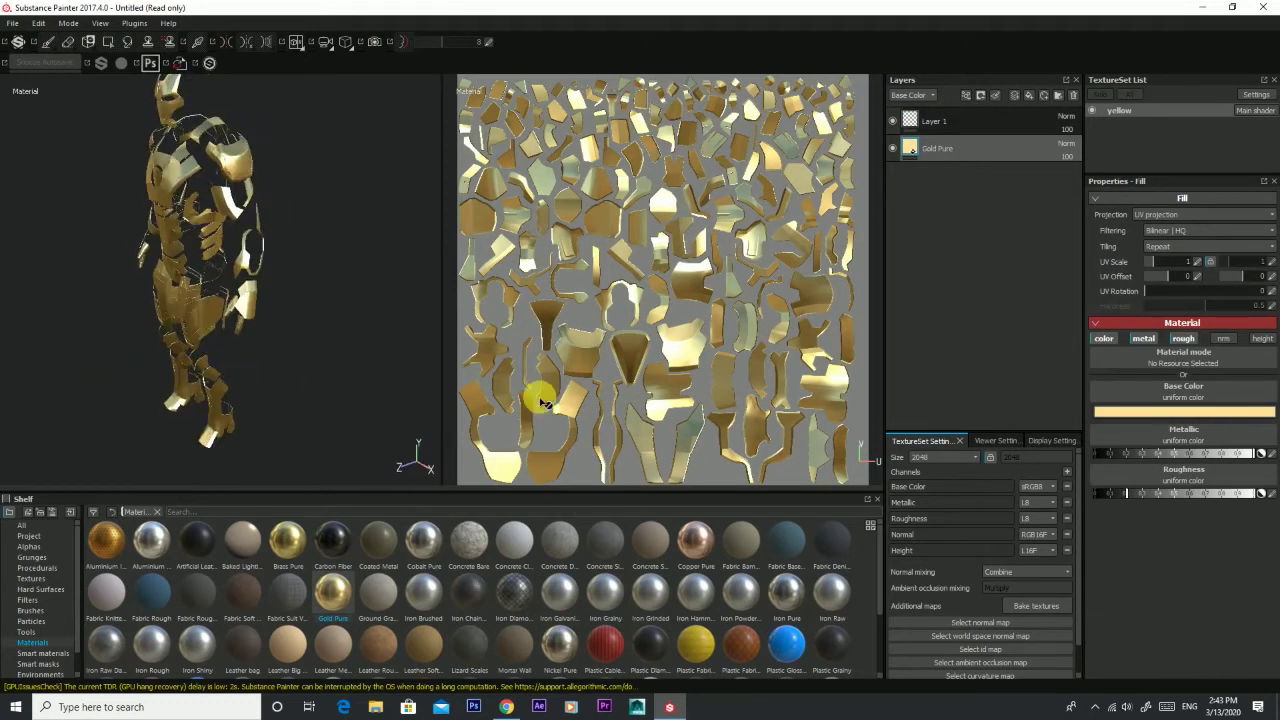
# Step: Bake mesh maps for the yellow texture set at 2048 output size with ID unchecked
pyautogui.click(1038, 605)
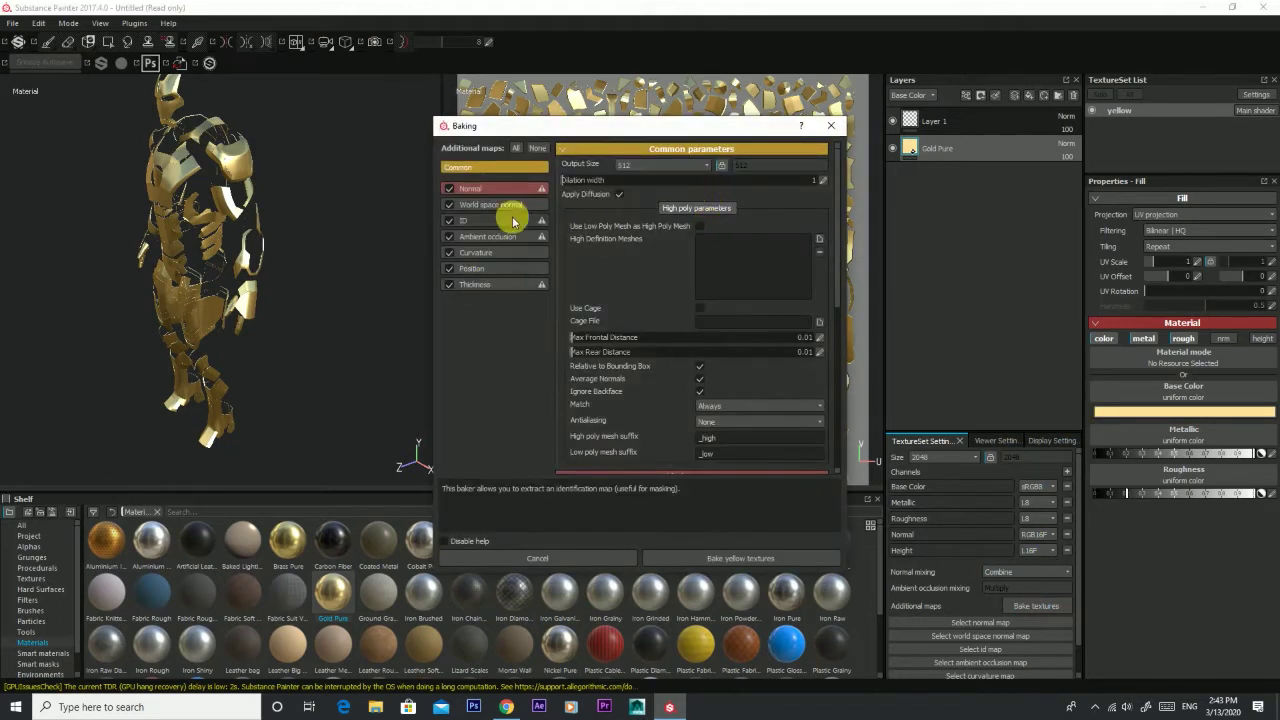
pyautogui.click(465, 221)
pyautogui.click(452, 221)
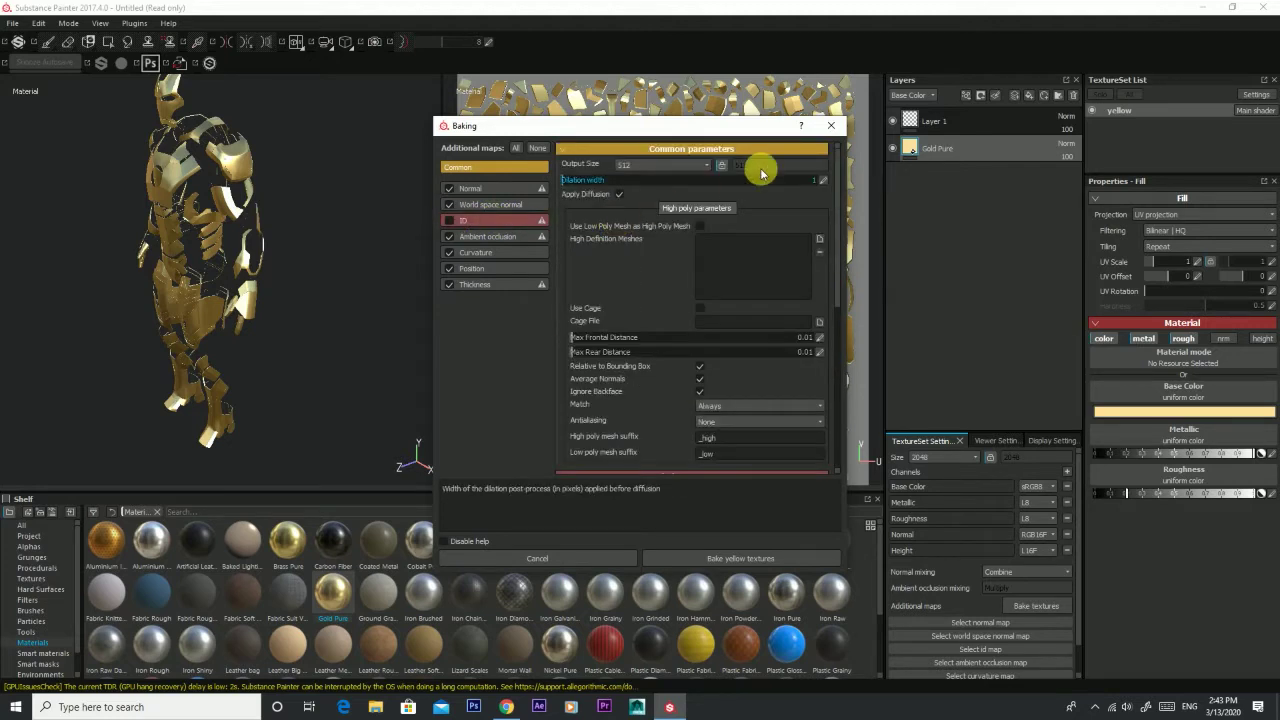
pyautogui.click(680, 164)
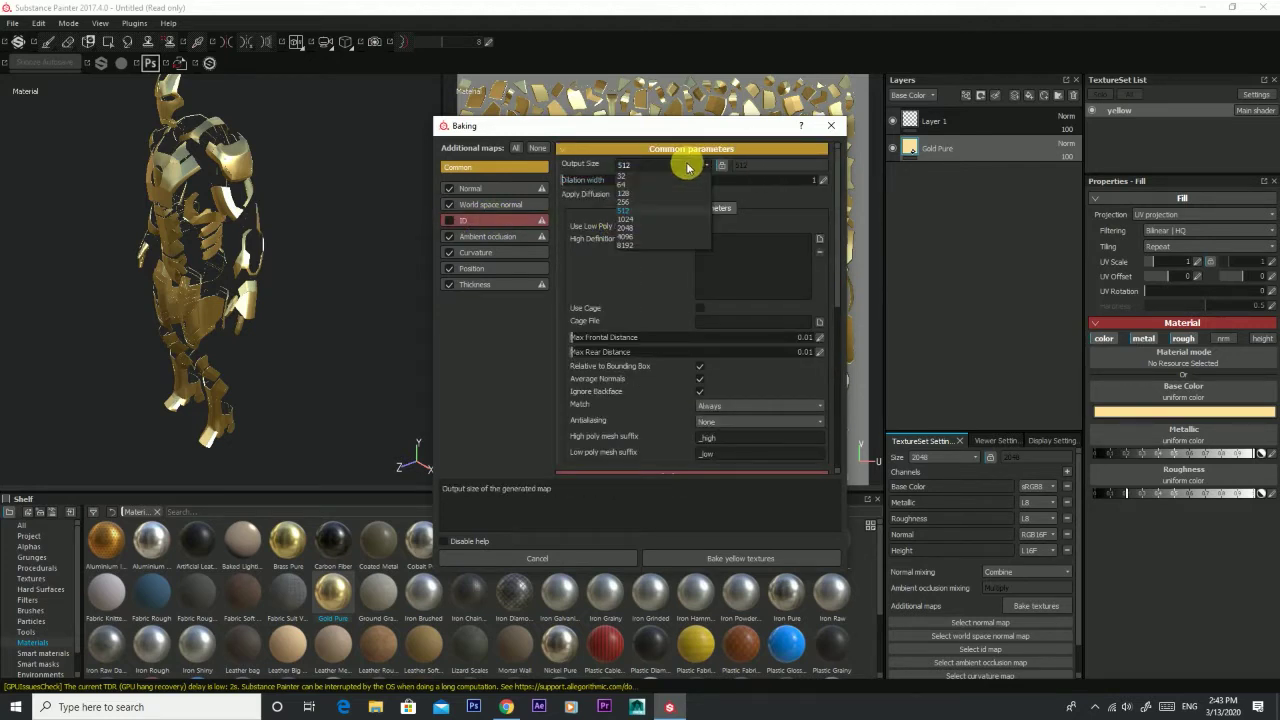
pyautogui.click(633, 228)
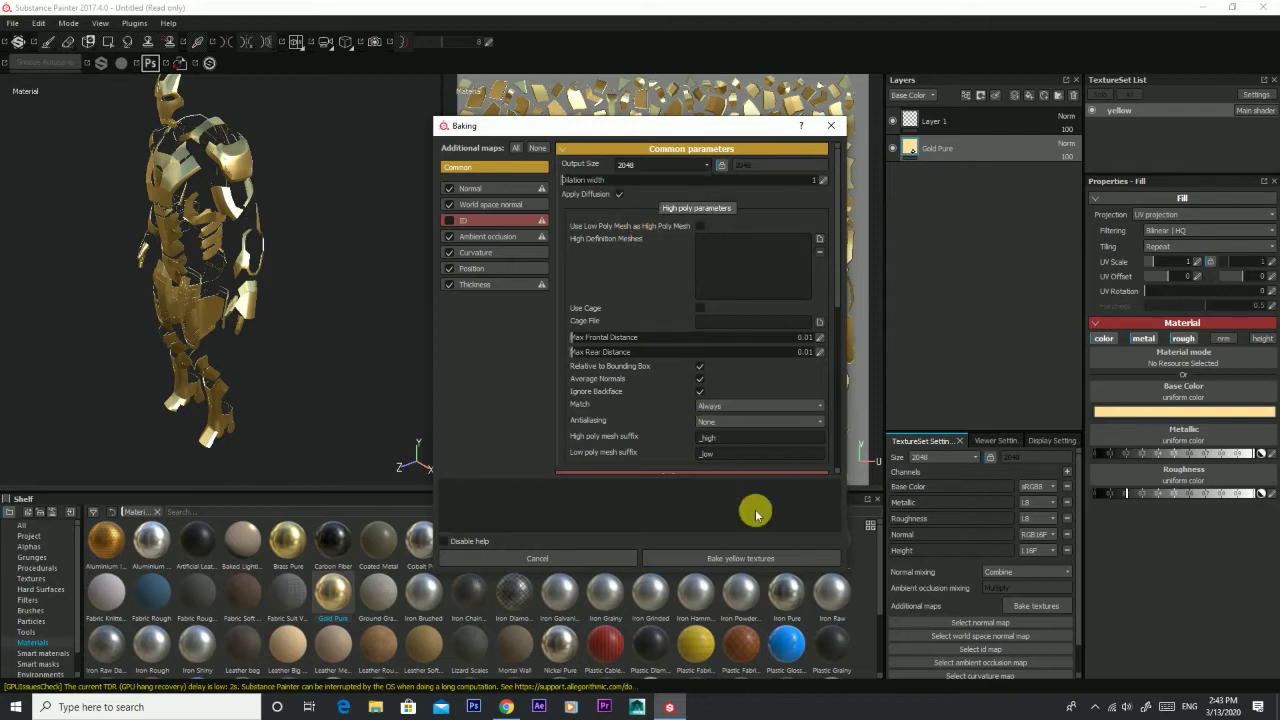
pyautogui.click(771, 558)
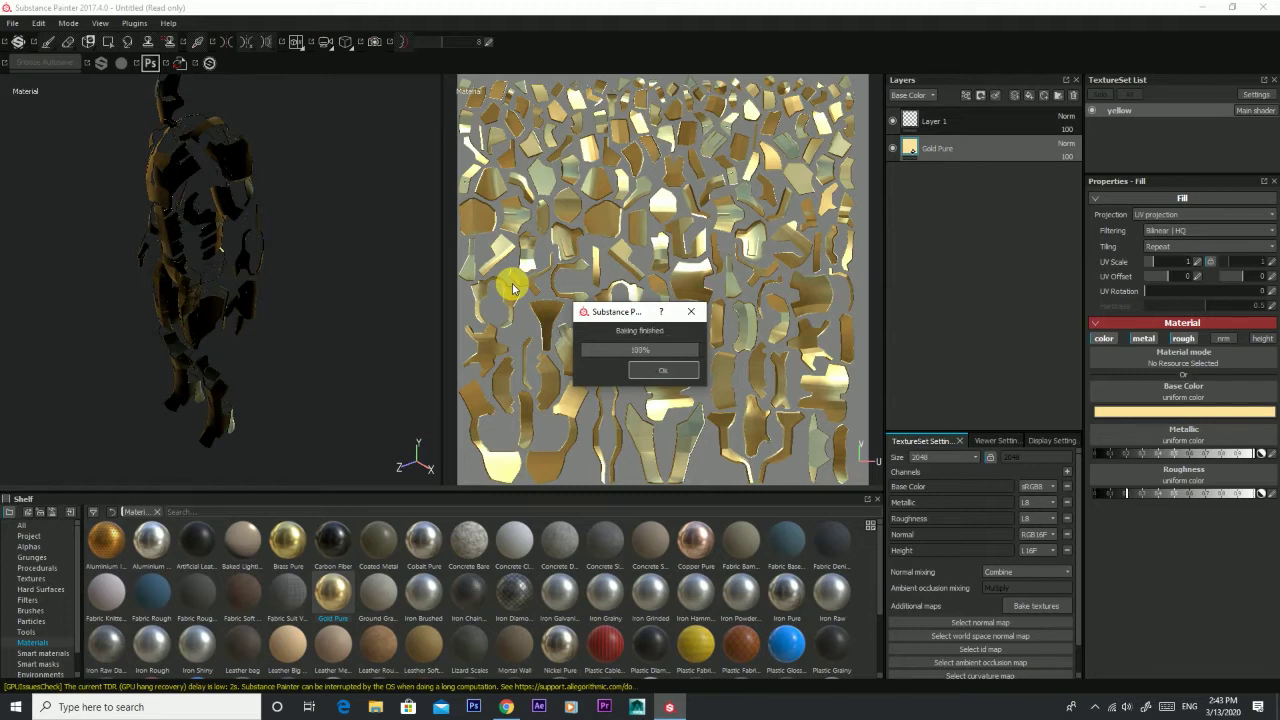
# Step: Dismiss the bake message and switch off the Gold Pure fill's roughness channel
pyautogui.press('Return')
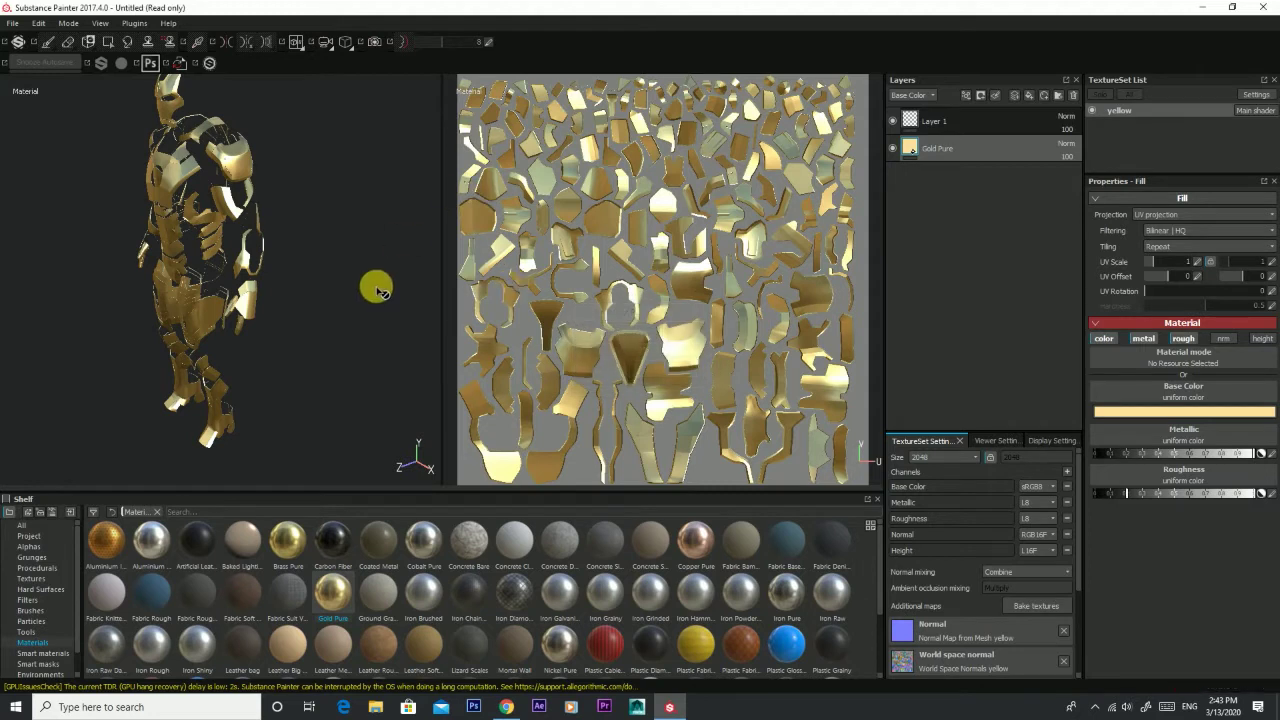
pyautogui.scroll(-2, 320, 265)
pyautogui.scroll(-3, 355, 335)
pyautogui.scroll(5, 355, 332)
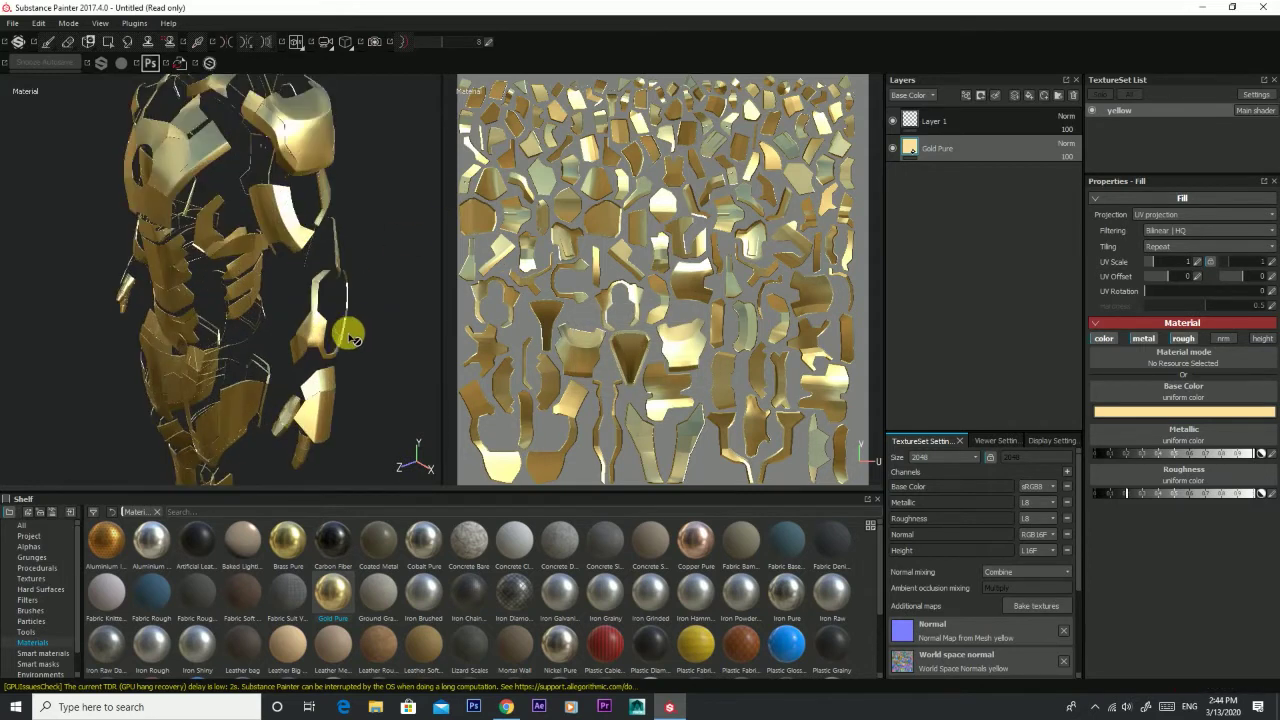
pyautogui.scroll(2, 251, 354)
pyautogui.scroll(2, 183, 217)
pyautogui.scroll(2, 185, 318)
pyautogui.moveTo(183, 317)
pyautogui.keyDown('alt'); pyautogui.mouseDown()
pyautogui.moveTo(214, 229)
pyautogui.moveTo(334, 200)
pyautogui.moveTo(223, 220)
pyautogui.moveTo(320, 229)
pyautogui.moveTo(265, 170)
pyautogui.moveTo(197, 314)
pyautogui.moveTo(480, 309)
pyautogui.moveTo(234, 363)
pyautogui.moveTo(233, 340)
pyautogui.moveTo(246, 408)
pyautogui.mouseUp(); pyautogui.keyUp('alt')
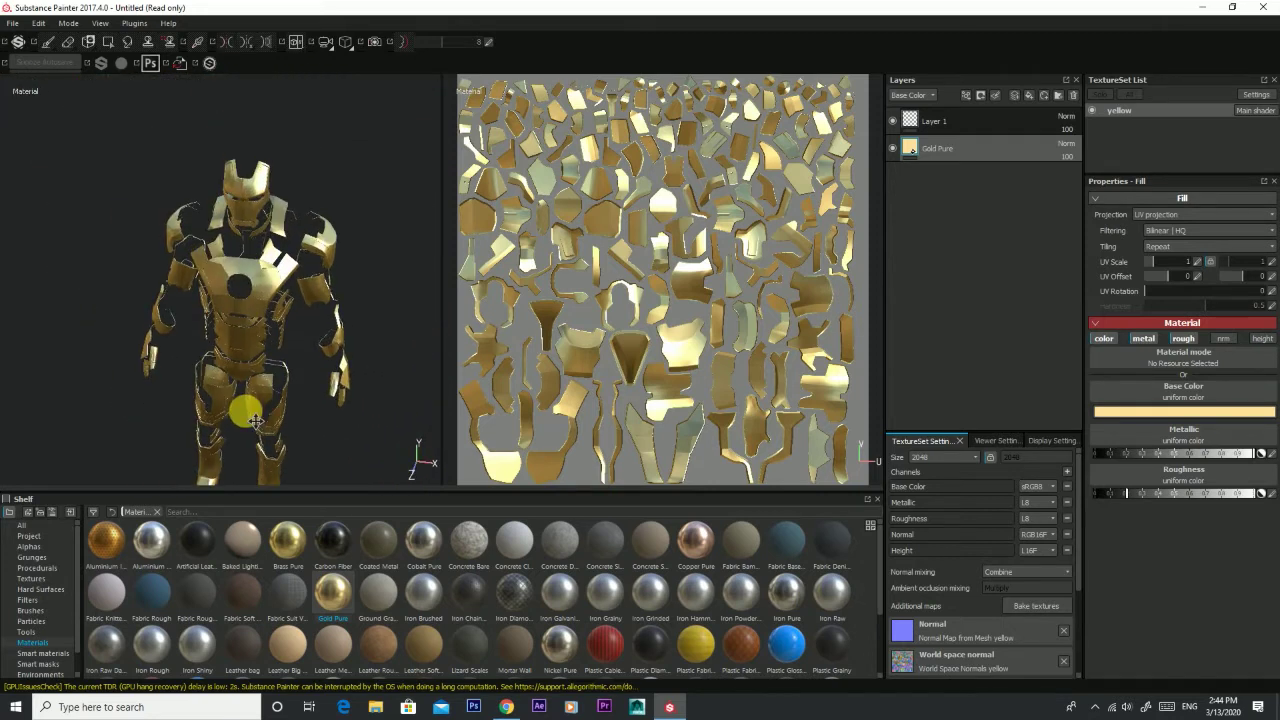
pyautogui.click(1192, 340)
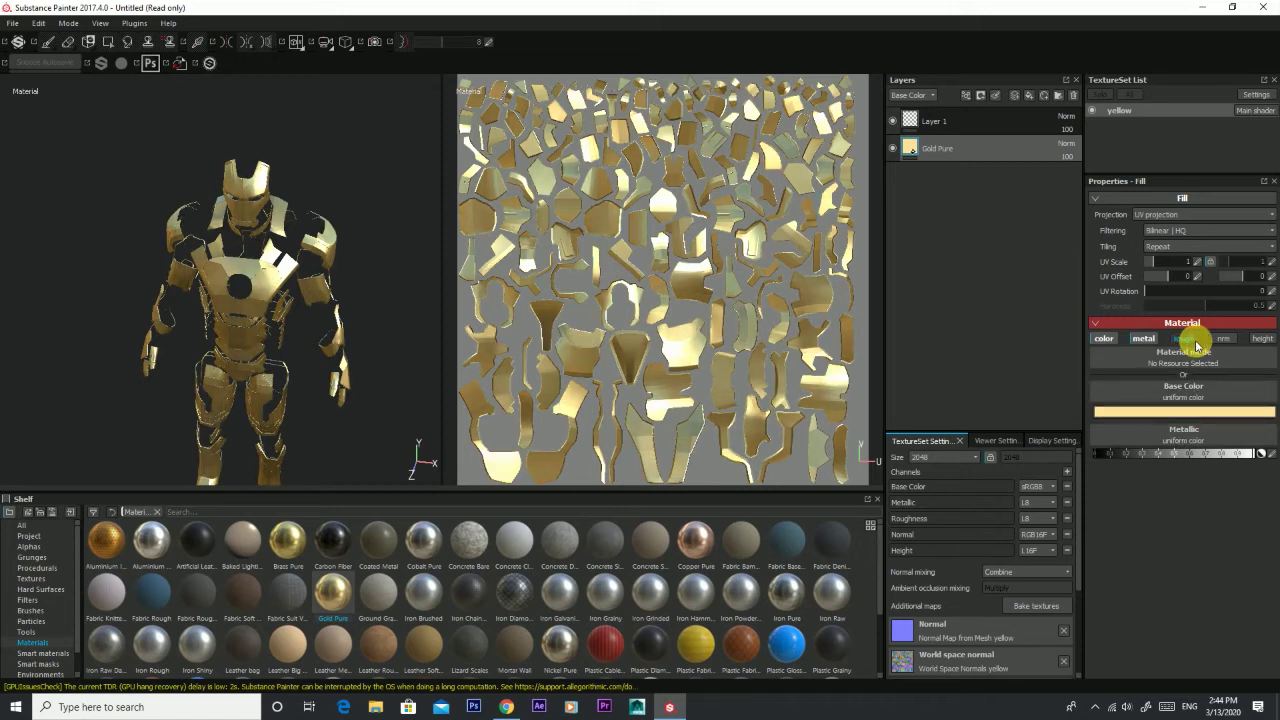
pyautogui.click(1195, 340)
pyautogui.click(1195, 340)
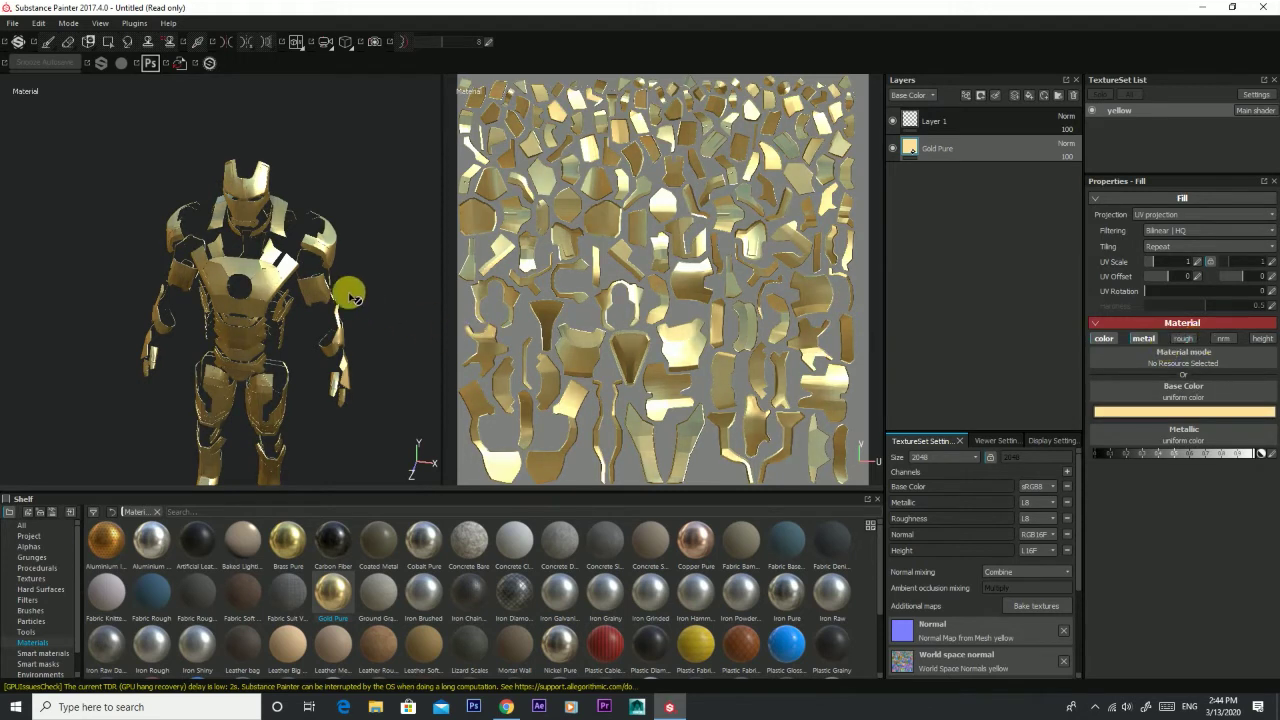
# Step: Compare the gold with roughness on and off across the suit, leaving it off
pyautogui.scroll(-3, 349, 287)
pyautogui.keyDown('alt'); pyautogui.moveTo(301, 222); pyautogui.dragTo(297, 268); pyautogui.keyUp('alt')
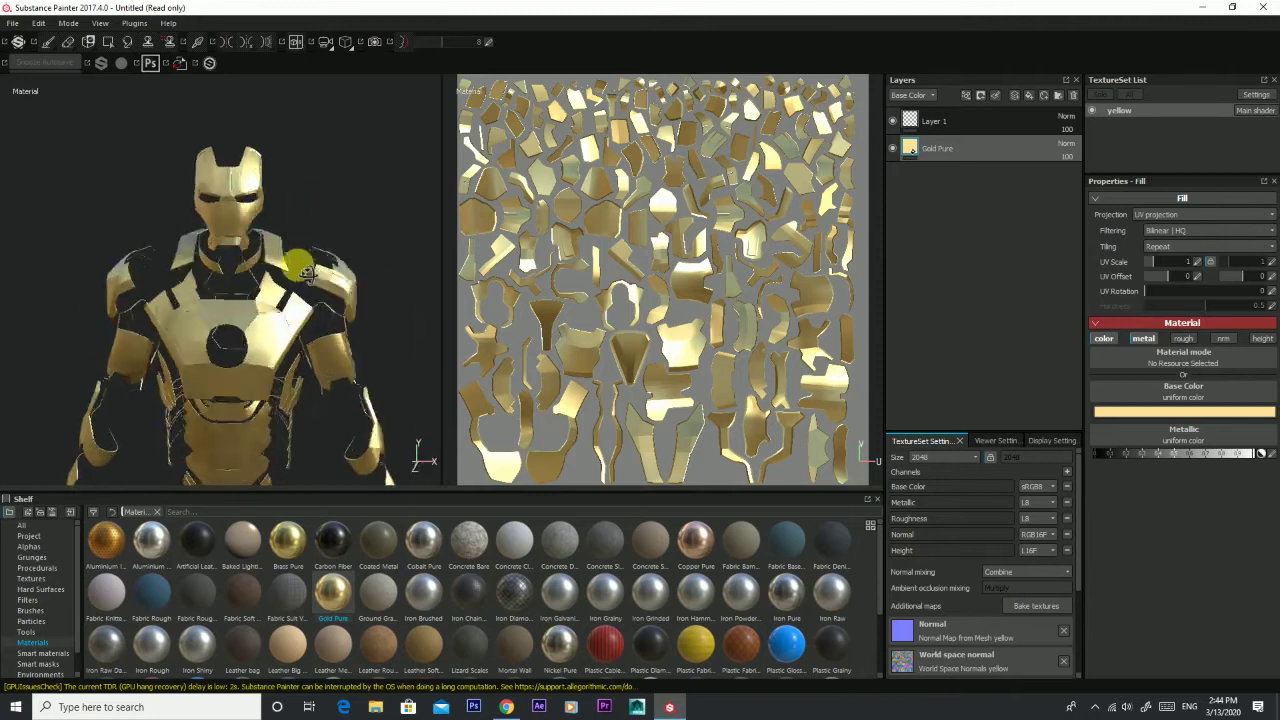
pyautogui.click(1186, 339)
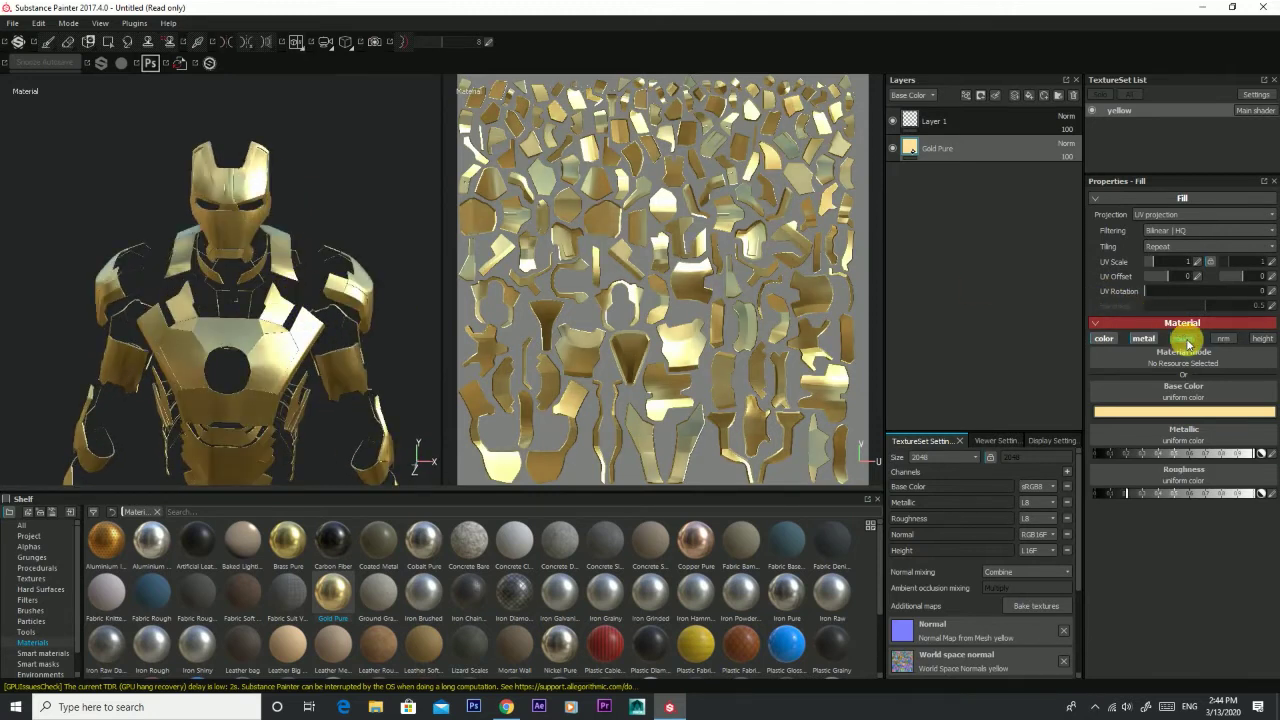
pyautogui.click(1186, 340)
pyautogui.click(1187, 341)
pyautogui.click(1187, 341)
pyautogui.click(1187, 341)
pyautogui.click(1187, 341)
pyautogui.moveTo(337, 349)
pyautogui.keyDown('alt'); pyautogui.mouseDown()
pyautogui.moveTo(177, 309)
pyautogui.moveTo(227, 320)
pyautogui.mouseUp(); pyautogui.keyUp('alt')
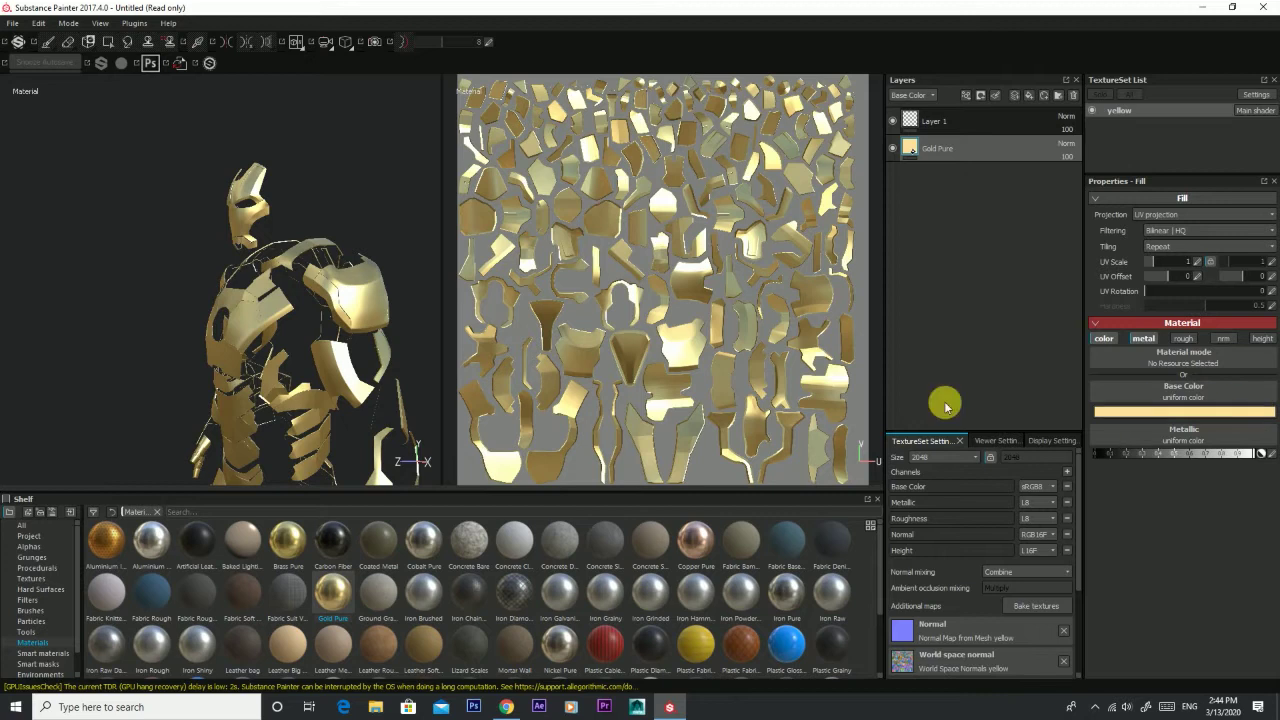
pyautogui.moveTo(307, 286)
pyautogui.keyDown('alt'); pyautogui.mouseDown()
pyautogui.moveTo(447, 310)
pyautogui.moveTo(314, 240)
pyautogui.mouseUp(); pyautogui.keyUp('alt')
pyautogui.keyDown('alt'); pyautogui.moveTo(314, 240); pyautogui.dragTo(322, 155, button='right'); pyautogui.keyUp('alt')
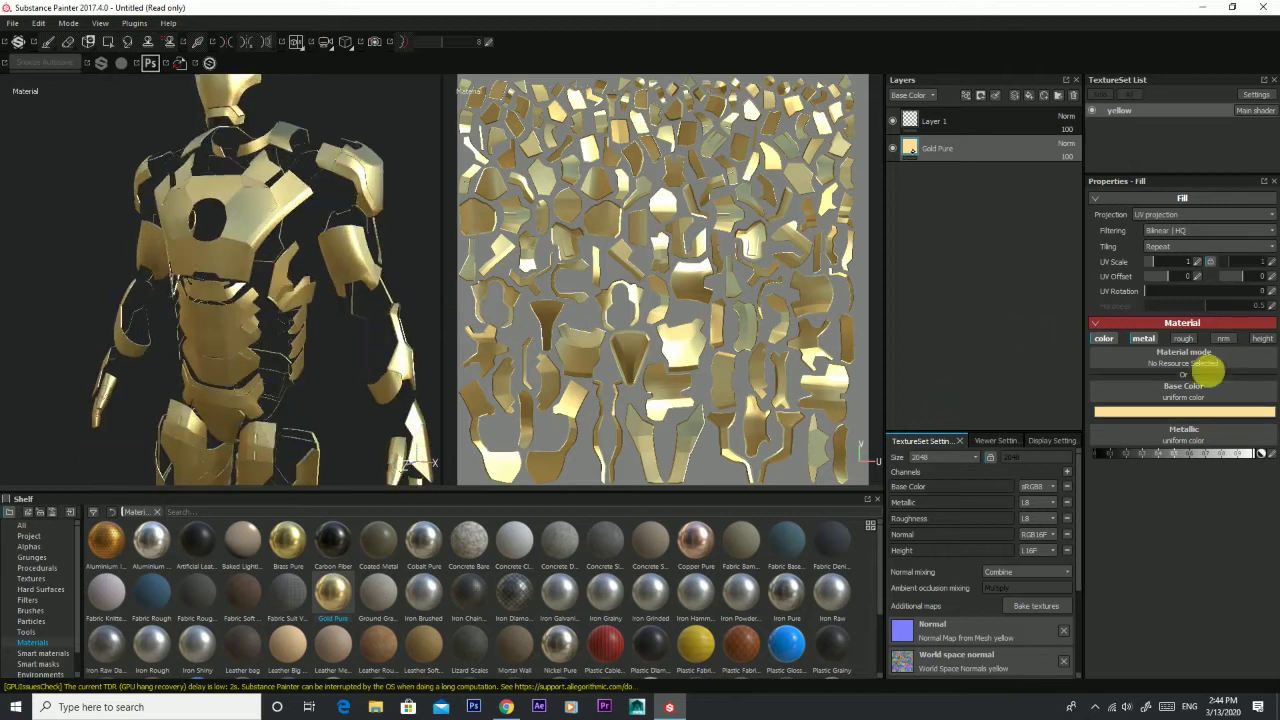
# Step: Enable the height channel on the Gold Pure fill
pyautogui.click(1272, 340)
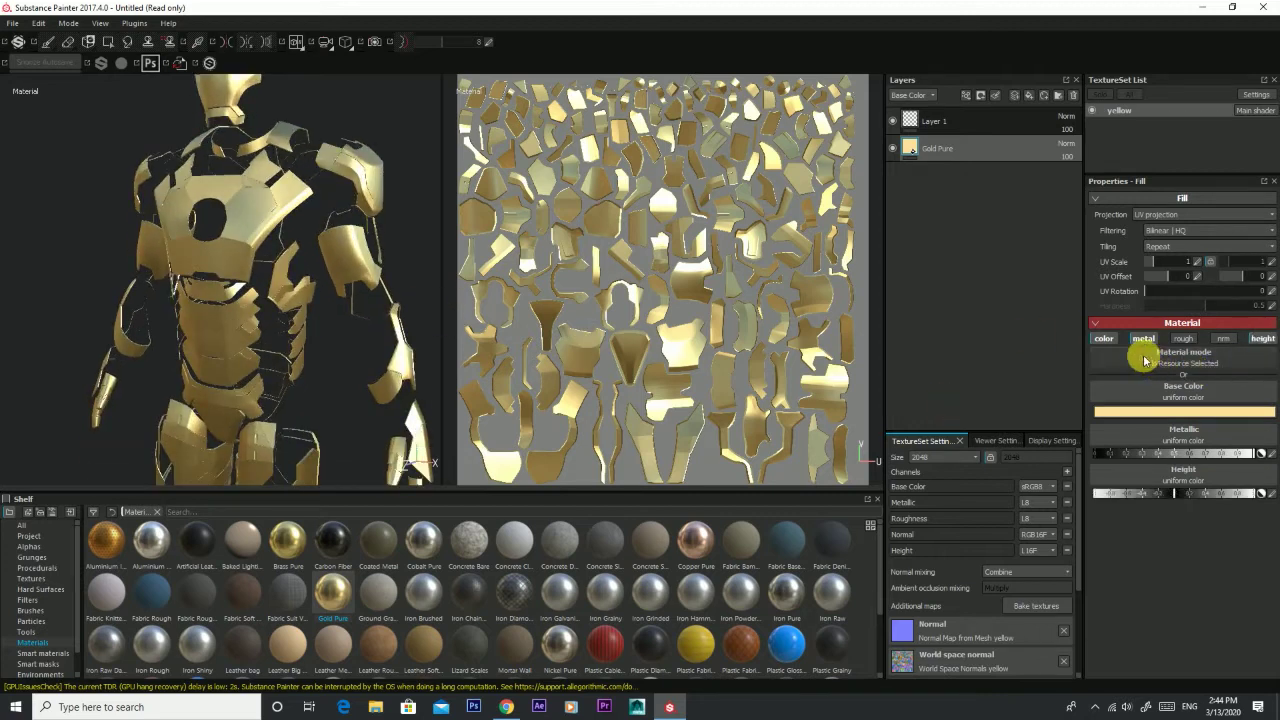
pyautogui.scroll(2, 300, 295)
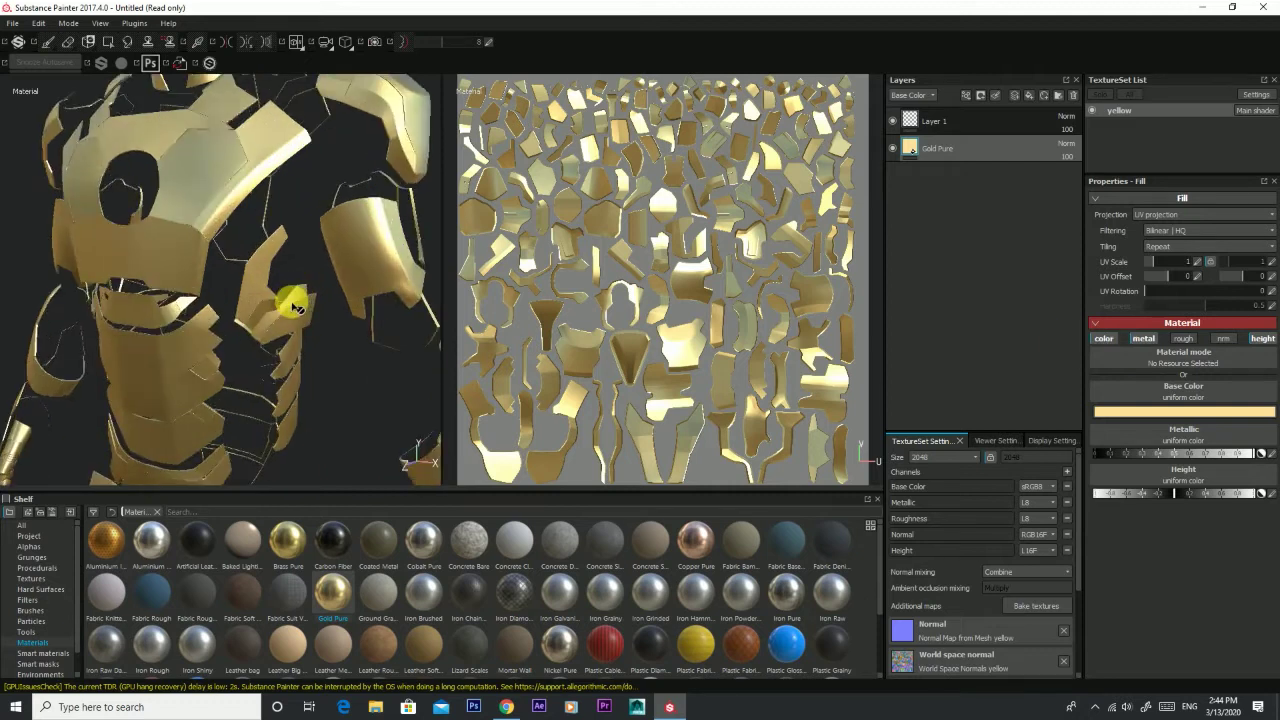
pyautogui.scroll(-4, 297, 297)
pyautogui.scroll(-2, 292, 310)
pyautogui.scroll(2, 292, 311)
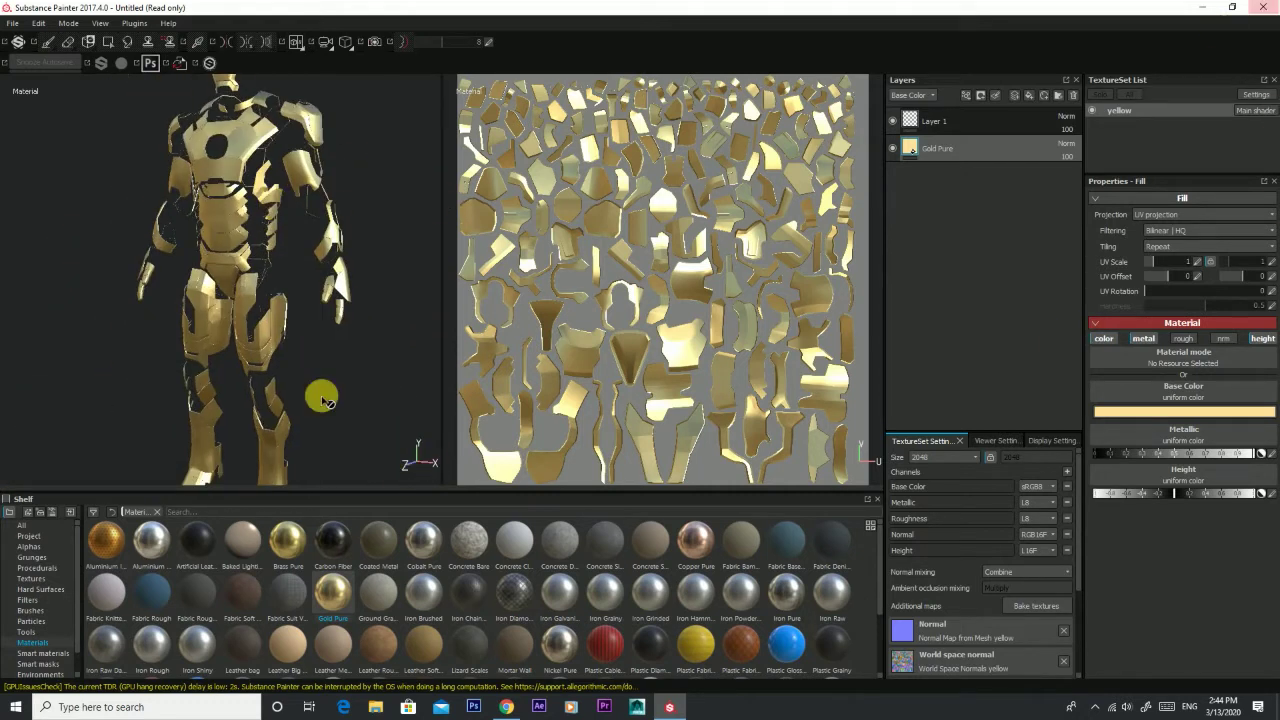
pyautogui.keyDown('alt'); pyautogui.moveTo(322, 400); pyautogui.dragTo(286, 346); pyautogui.keyUp('alt')
pyautogui.scroll(1, 300, 300)
pyautogui.scroll(-1, 314, 249)
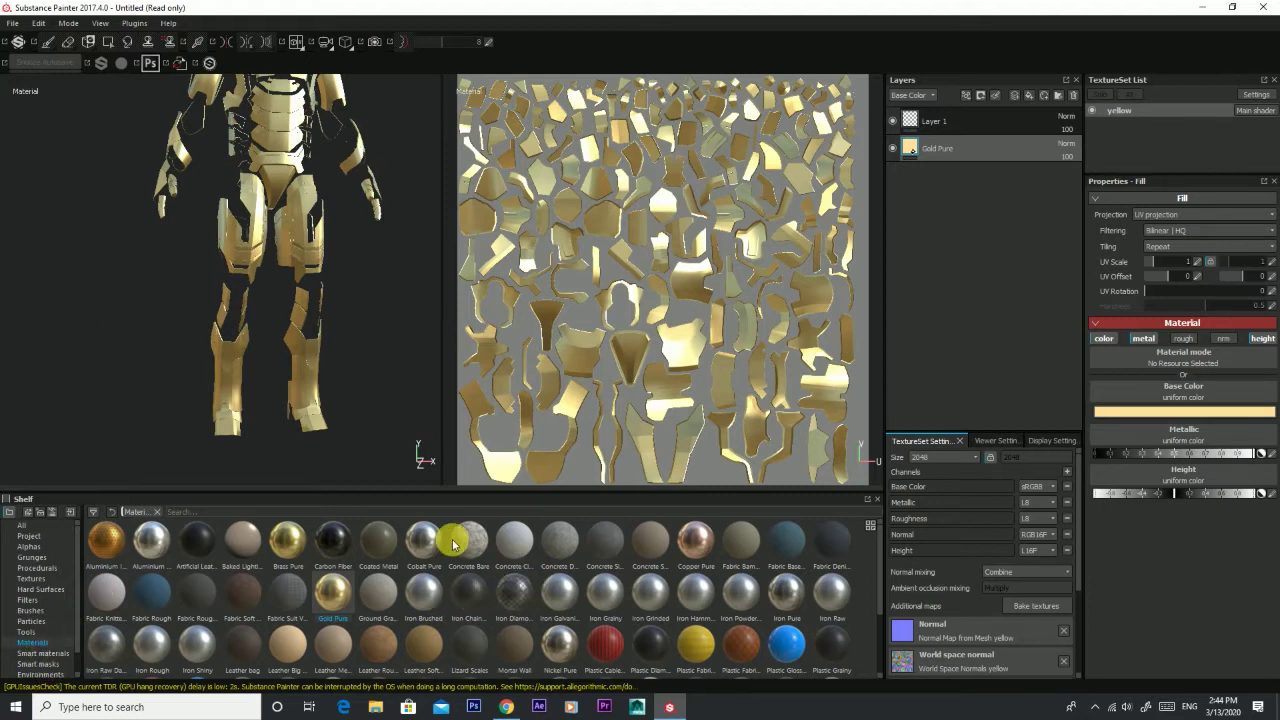
# Step: Try a Steel Painted fill layer on the armour, then delete it
pyautogui.scroll(-2, 500, 610)
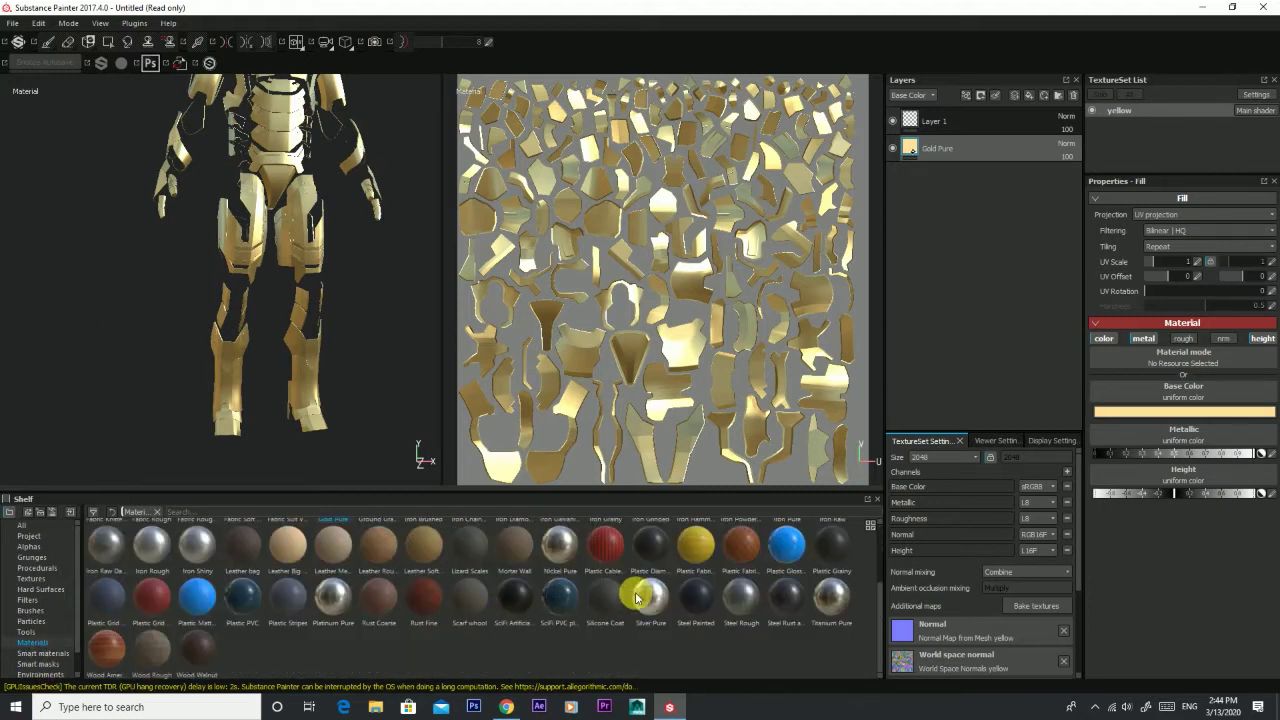
pyautogui.moveTo(695, 597)
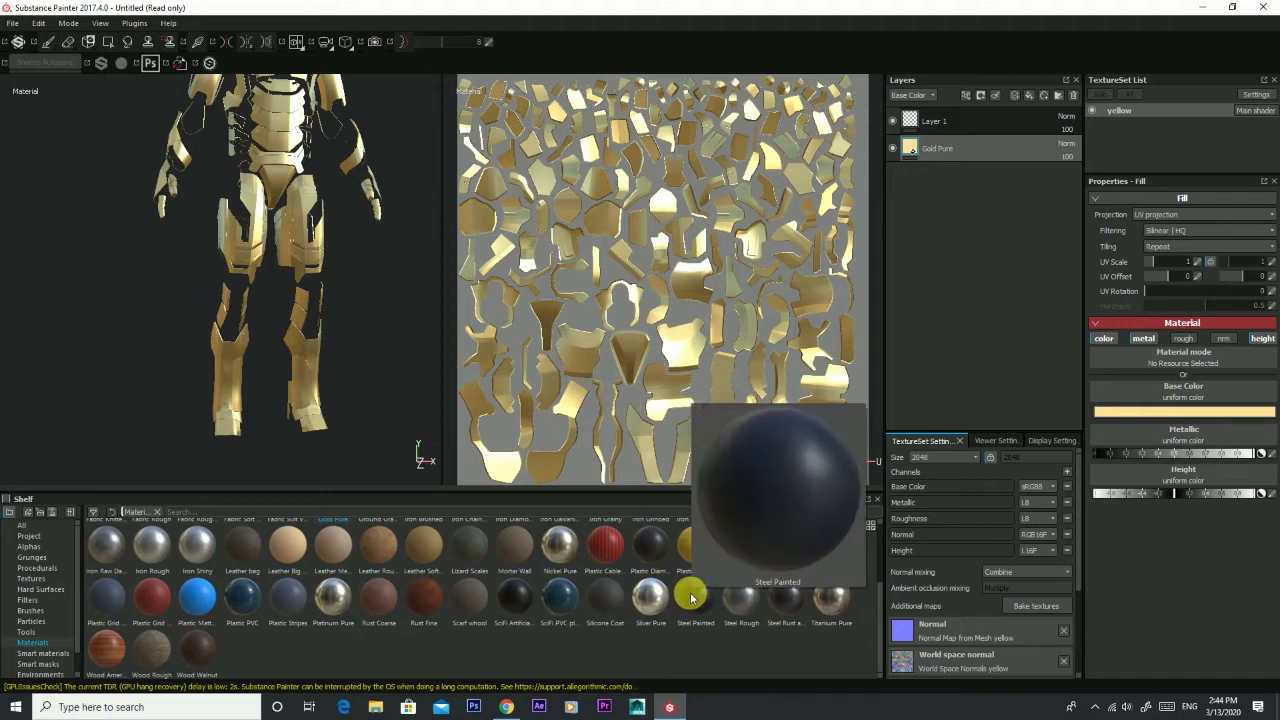
pyautogui.moveTo(698, 598); pyautogui.dragTo(1009, 160)
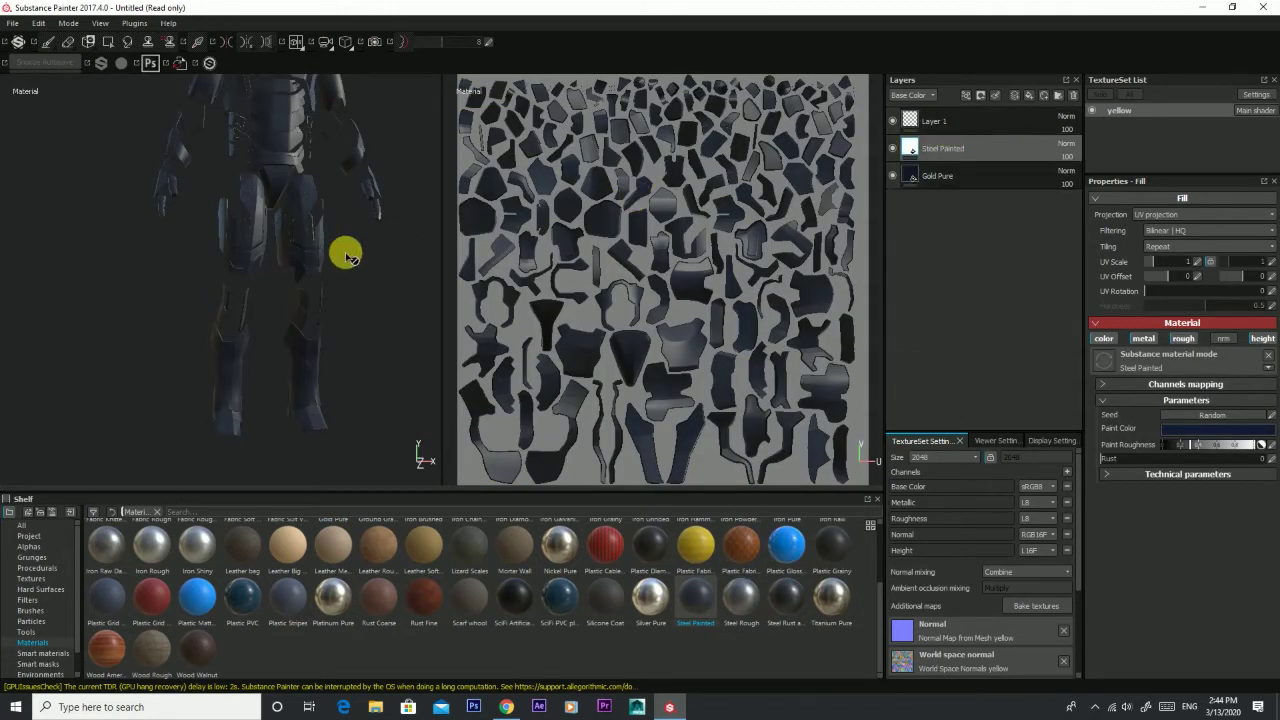
pyautogui.moveTo(340, 247)
pyautogui.keyDown('alt'); pyautogui.mouseDown()
pyautogui.moveTo(229, 271)
pyautogui.moveTo(271, 257)
pyautogui.moveTo(154, 320)
pyautogui.moveTo(183, 289)
pyautogui.moveTo(276, 284)
pyautogui.moveTo(414, 237)
pyautogui.moveTo(343, 258)
pyautogui.moveTo(323, 443)
pyautogui.moveTo(237, 417)
pyautogui.moveTo(211, 249)
pyautogui.moveTo(174, 248)
pyautogui.moveTo(155, 375)
pyautogui.mouseUp(); pyautogui.keyUp('alt')
pyautogui.scroll(3, 275, 257)
pyautogui.scroll(2, 283, 225)
pyautogui.moveTo(165, 324)
pyautogui.keyDown('alt'); pyautogui.mouseDown()
pyautogui.moveTo(274, 283)
pyautogui.moveTo(250, 298)
pyautogui.mouseUp(); pyautogui.keyUp('alt')
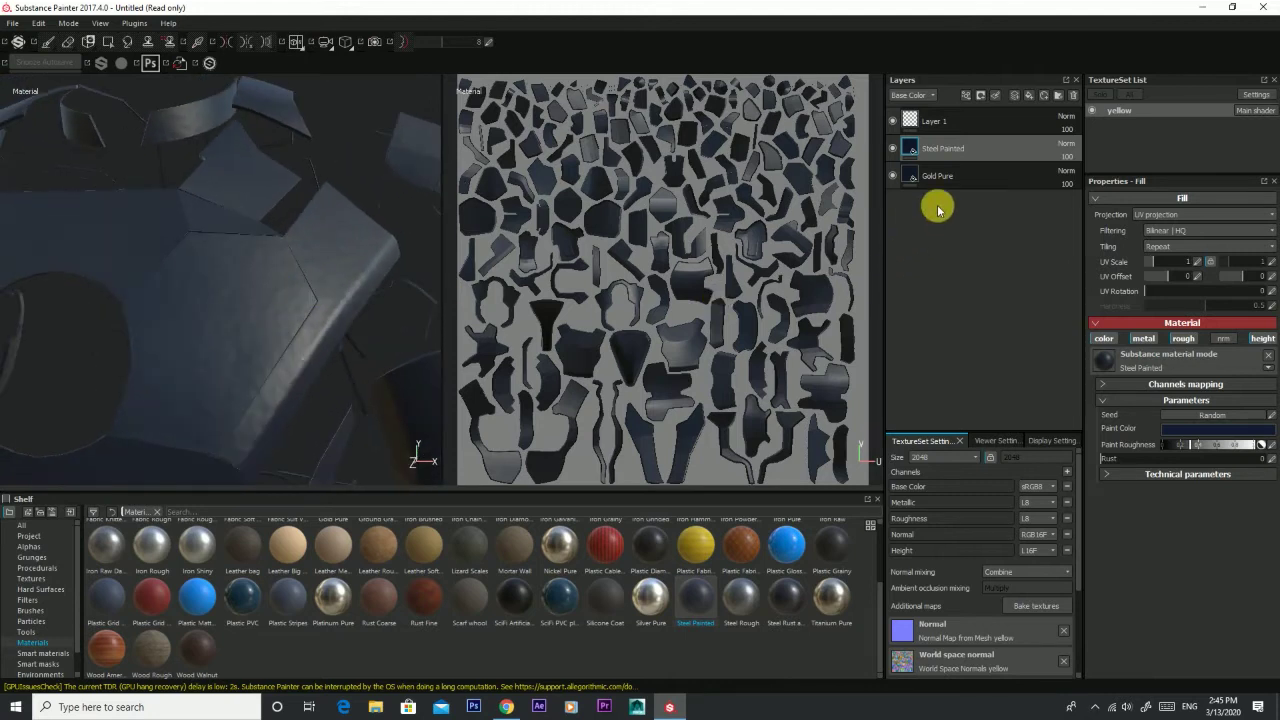
pyautogui.moveTo(938, 208); pyautogui.dragTo(930, 193)
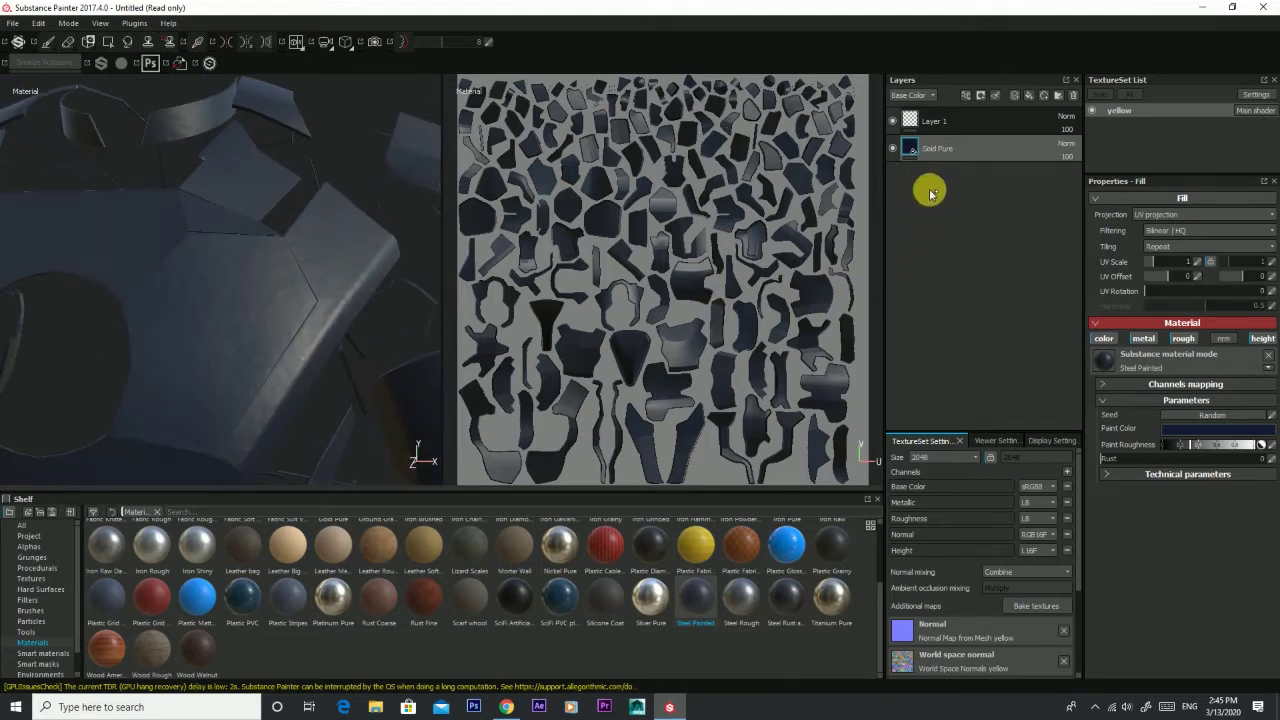
pyautogui.moveTo(252, 308)
pyautogui.keyDown('alt'); pyautogui.mouseDown()
pyautogui.moveTo(223, 329)
pyautogui.moveTo(262, 335)
pyautogui.mouseUp(); pyautogui.keyUp('alt')
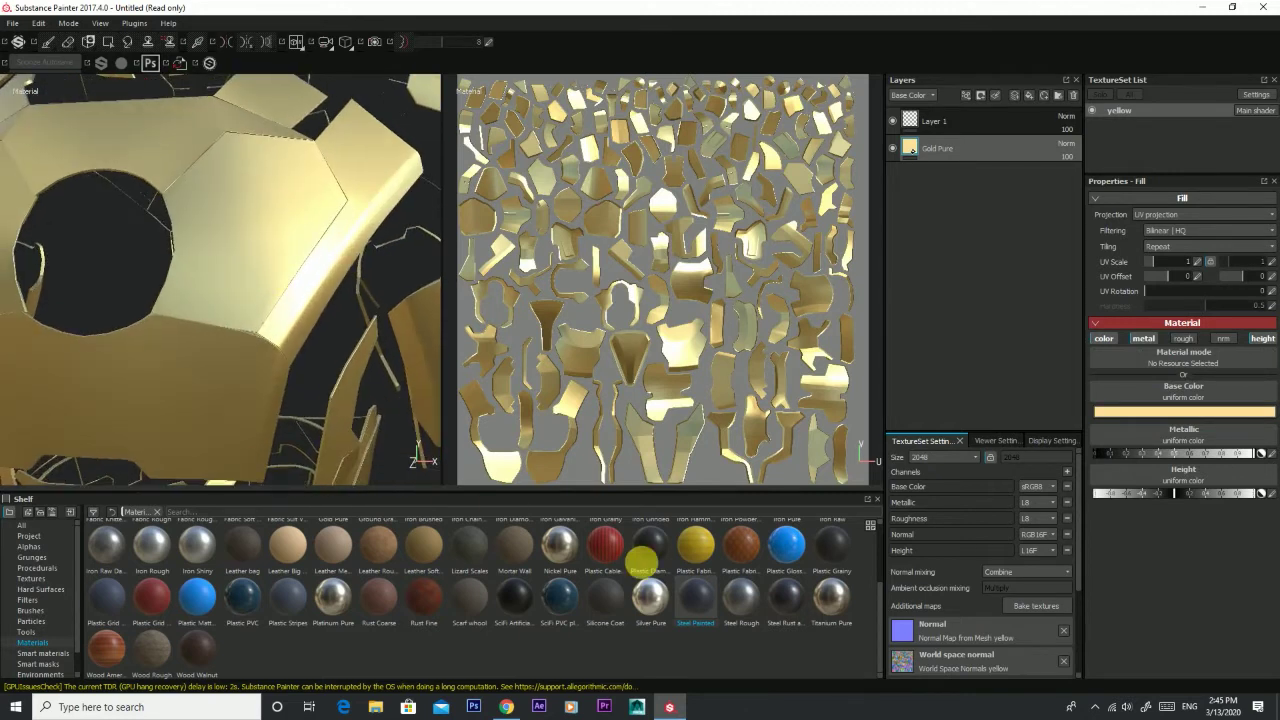
# Step: Add Steel Rough as a new top fill layer, undoing its accidental application to the gold
pyautogui.click(746, 604)
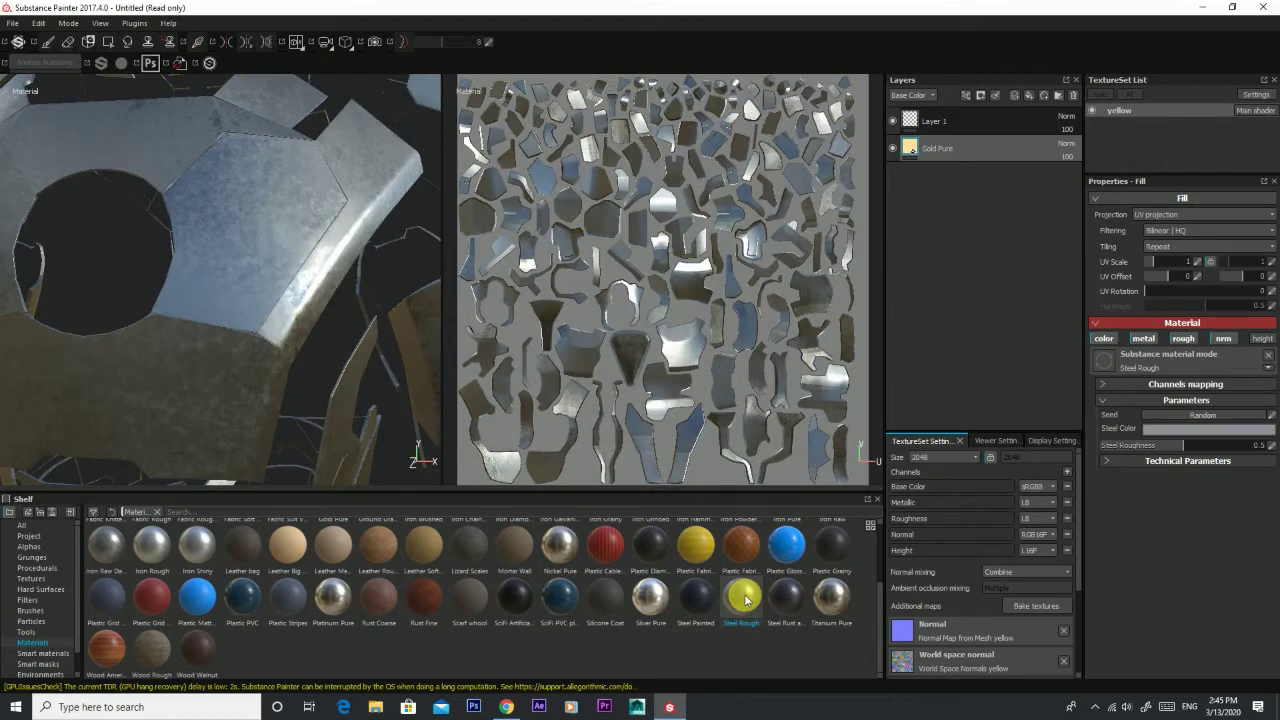
pyautogui.moveTo(742, 600); pyautogui.dragTo(987, 146)
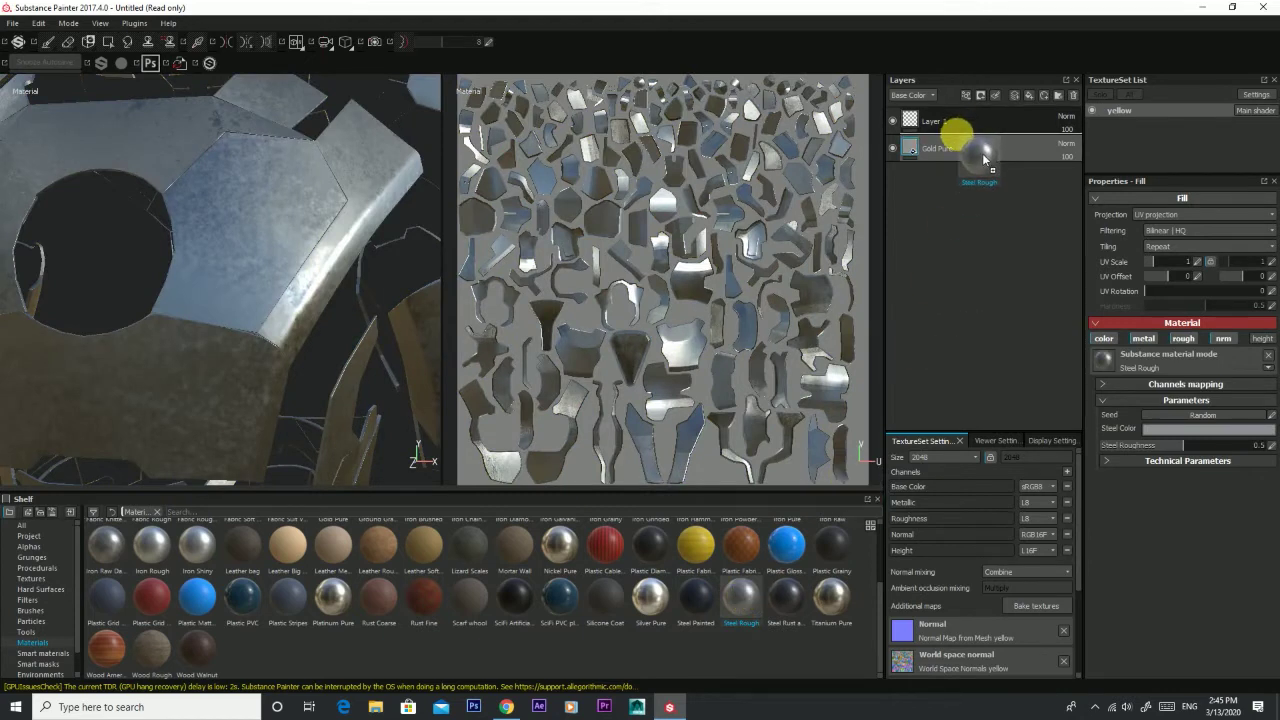
pyautogui.moveTo(985, 157); pyautogui.dragTo(760, 617)
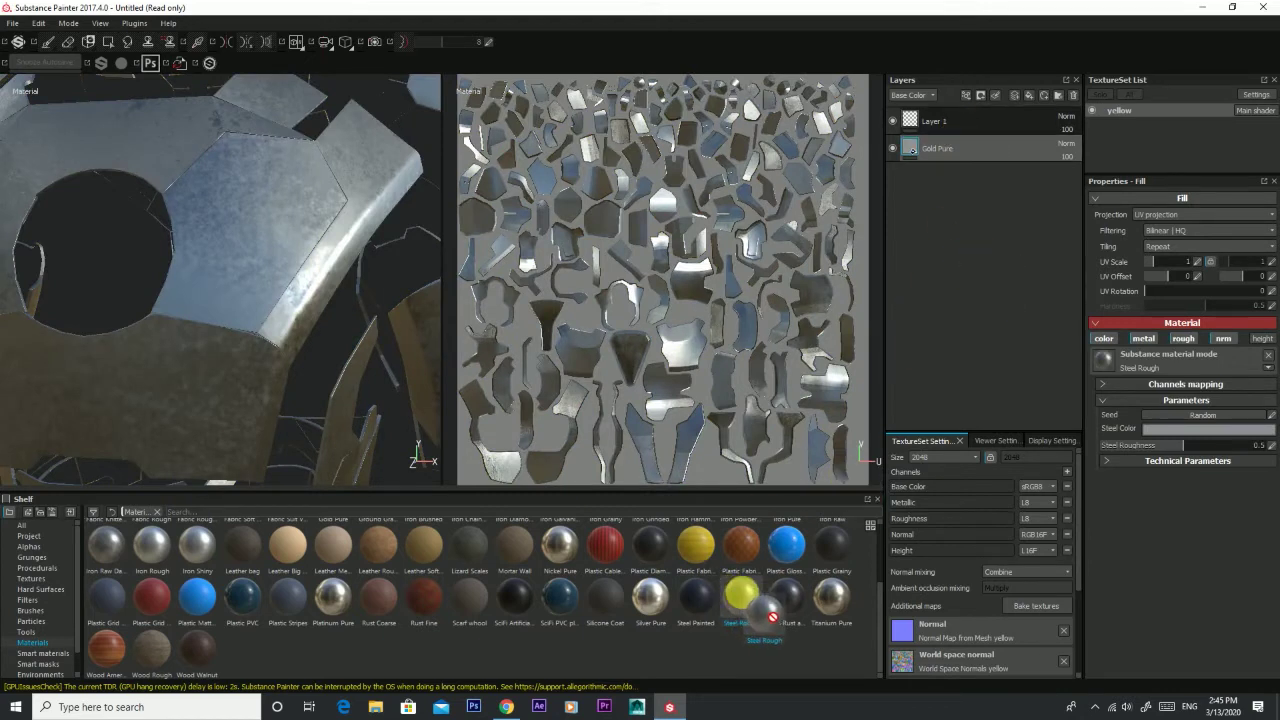
pyautogui.hotkey('ctrl', 'z')
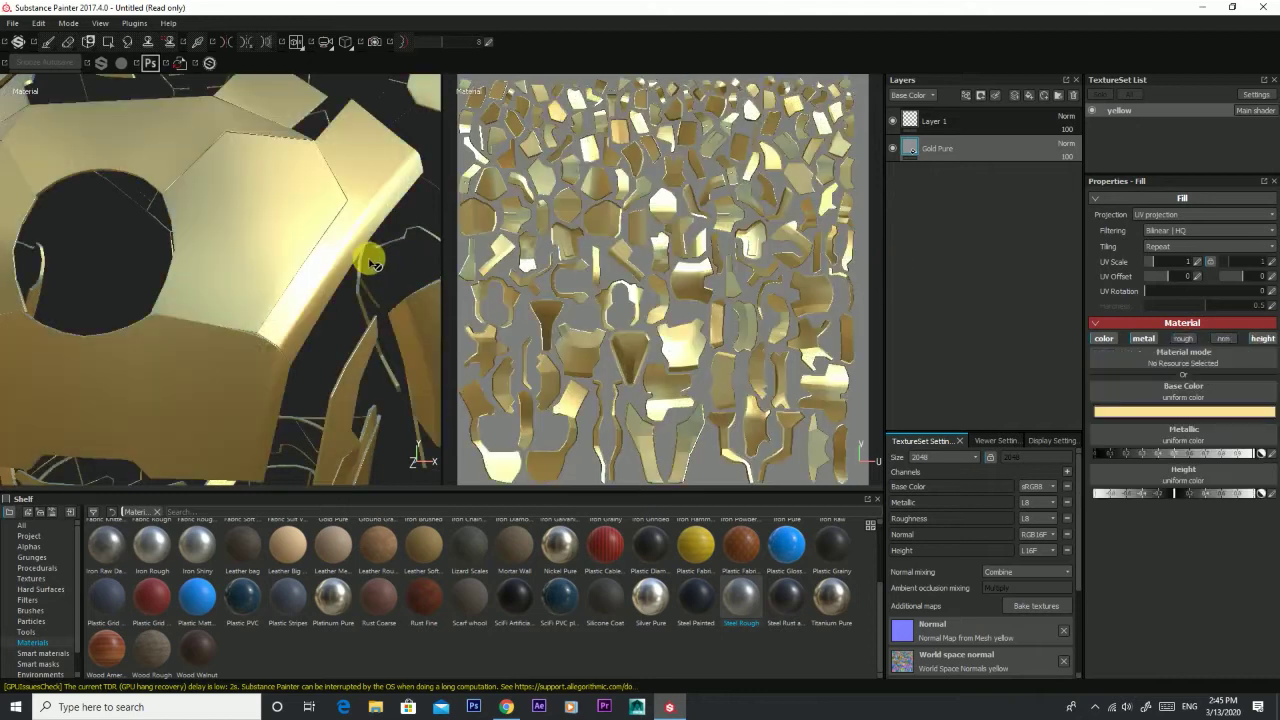
pyautogui.moveTo(753, 597)
pyautogui.mouseDown()
pyautogui.moveTo(995, 100)
pyautogui.moveTo(969, 129)
pyautogui.mouseUp()
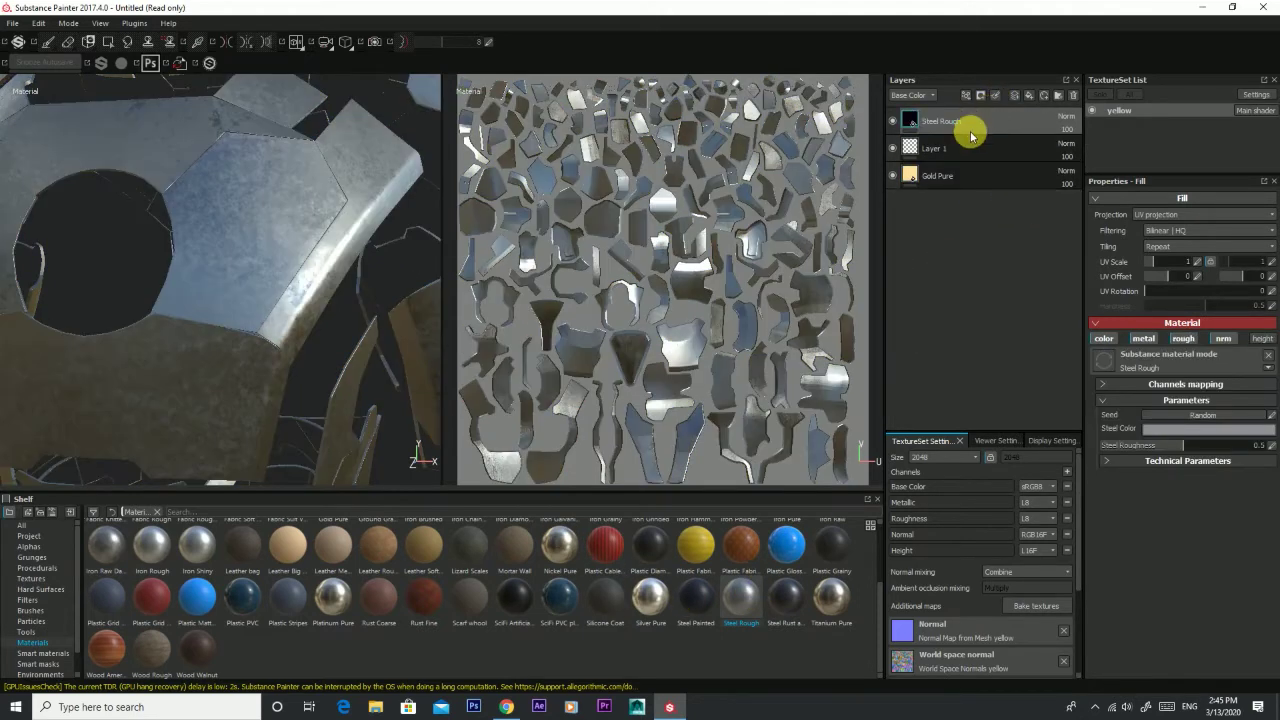
pyautogui.press('f')
# Step: Delete the empty Layer 1 and bring up the Steel Rough layer's options
pyautogui.scroll(-3, 253, 283)
pyautogui.moveTo(229, 294)
pyautogui.keyDown('alt'); pyautogui.mouseDown()
pyautogui.moveTo(134, 354)
pyautogui.moveTo(227, 343)
pyautogui.mouseUp(); pyautogui.keyUp('alt')
pyautogui.scroll(2, 223, 336)
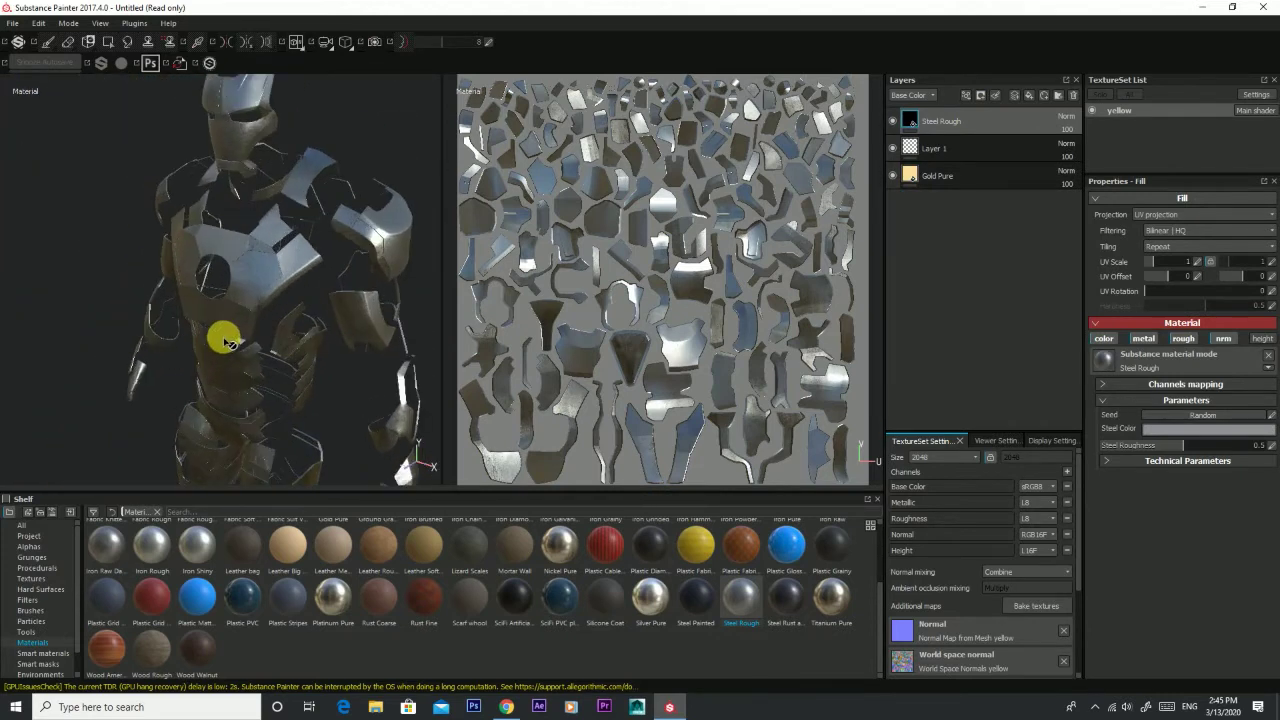
pyautogui.scroll(2, 220, 334)
pyautogui.scroll(2, 220, 310)
pyautogui.scroll(2, 250, 280)
pyautogui.keyDown('alt'); pyautogui.moveTo(271, 266); pyautogui.dragTo(243, 259); pyautogui.keyUp('alt')
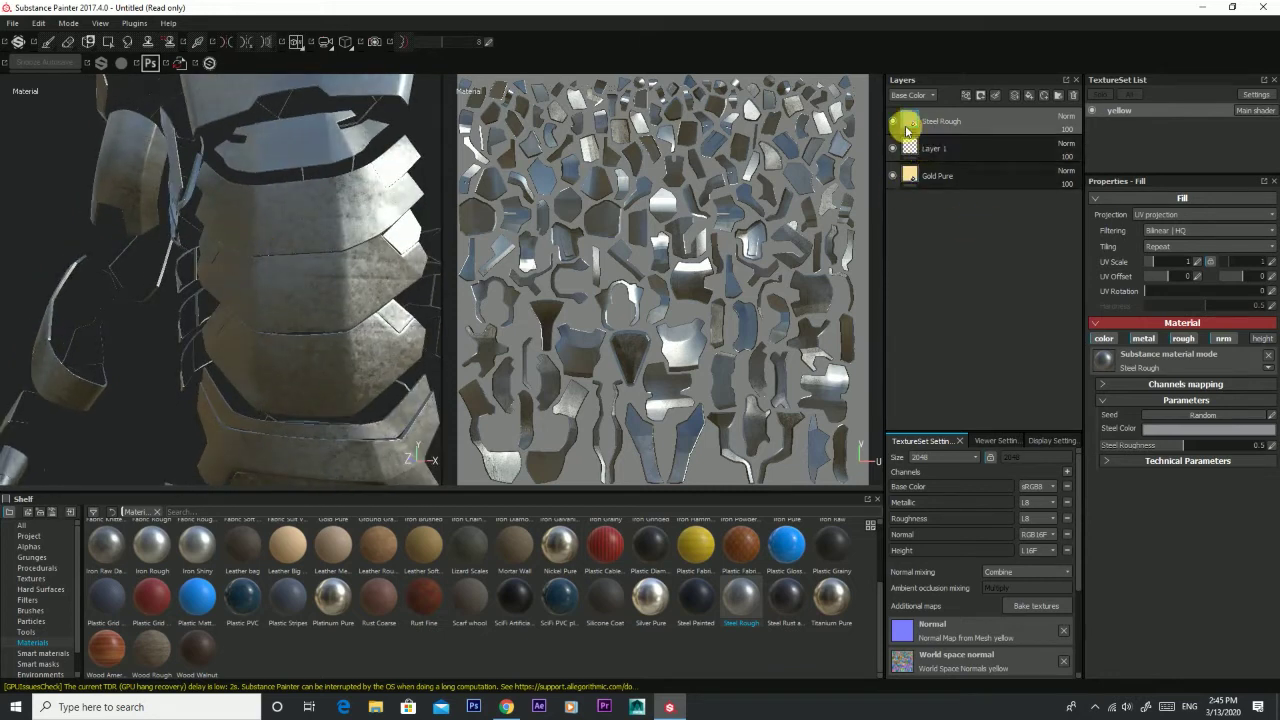
pyautogui.click(929, 152)
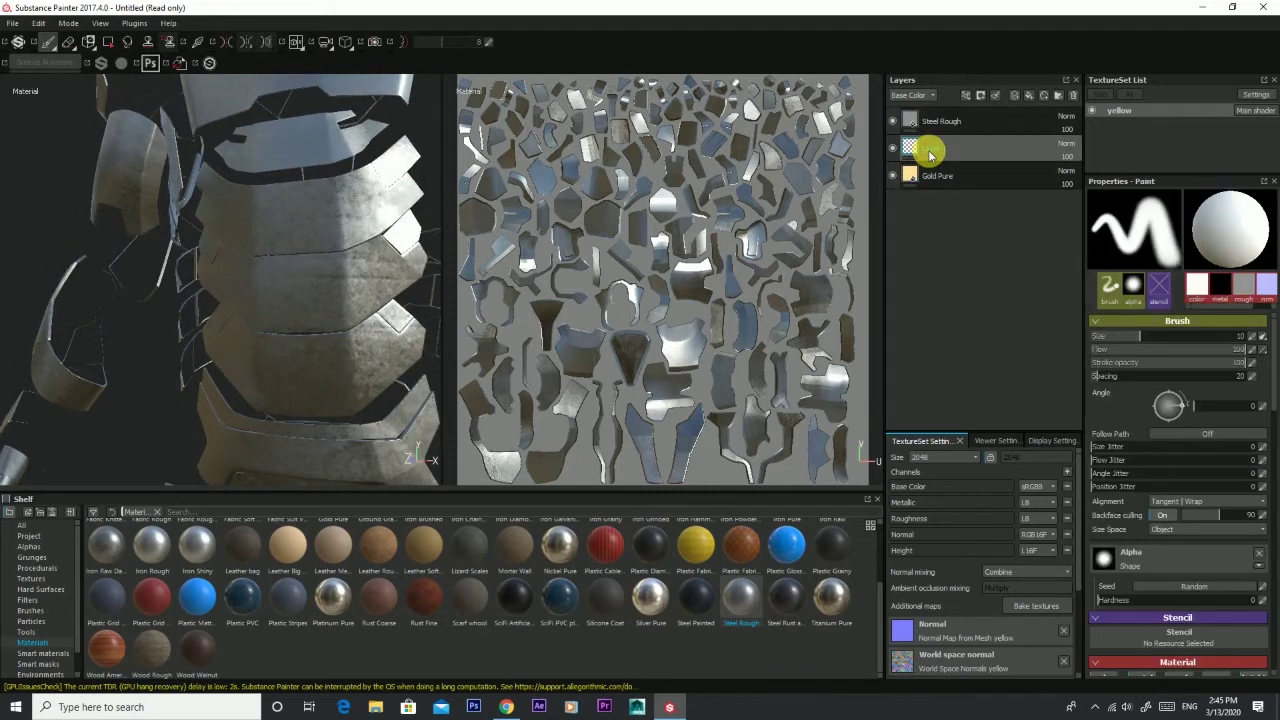
pyautogui.press('Delete')
pyautogui.doubleClick(940, 121)
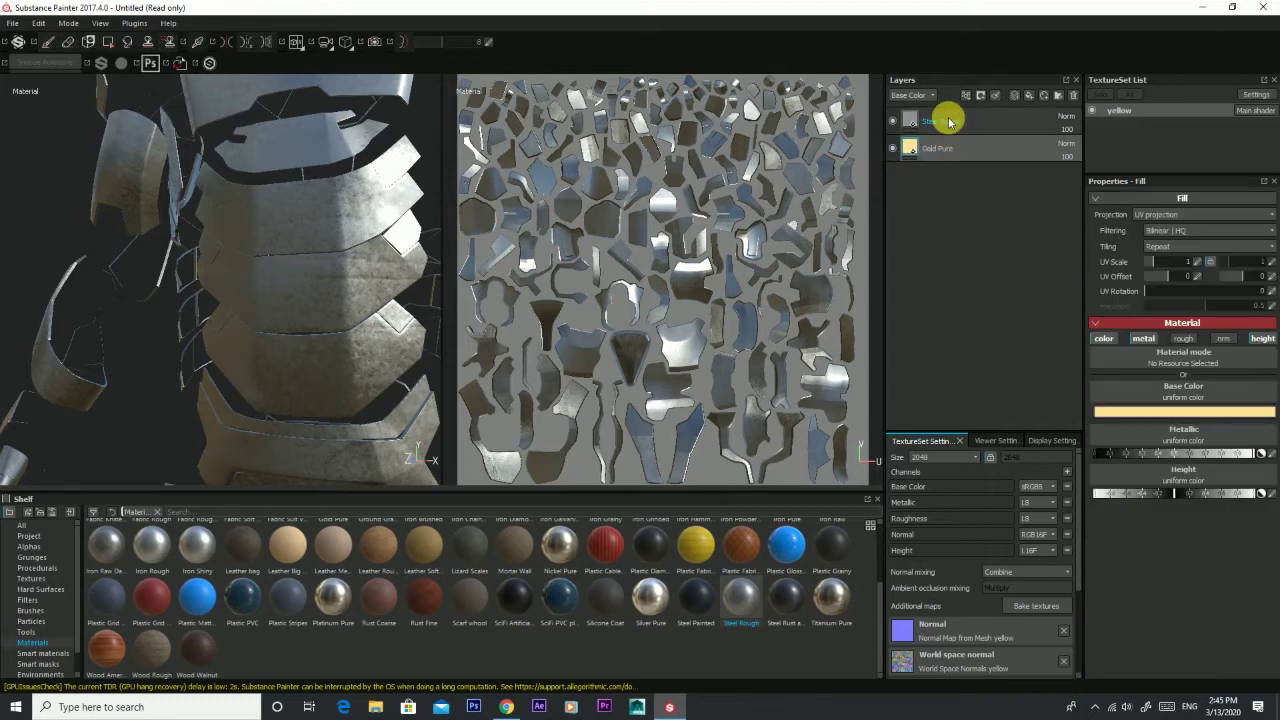
pyautogui.rightClick(927, 122)
# Step: Give Steel Rough a black mask and set up a smaller Dirt 1 brush at 71 opacity
pyautogui.click(957, 134)
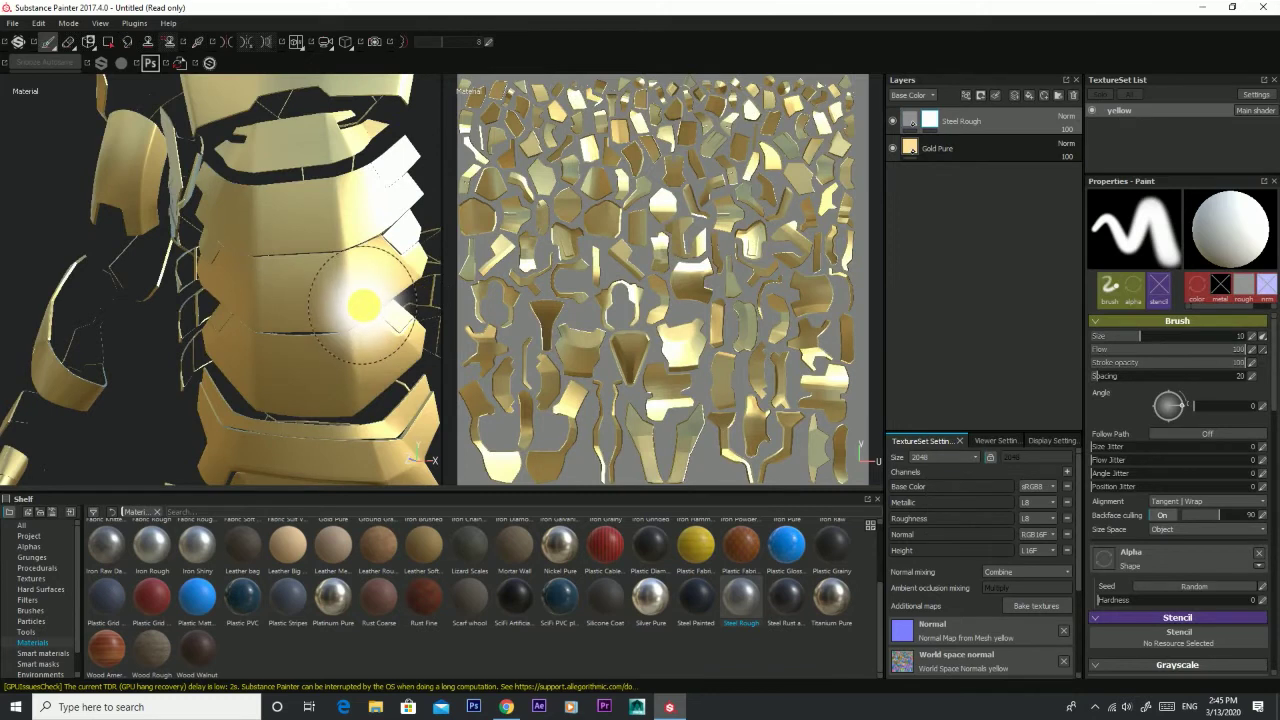
pyautogui.click(30, 610)
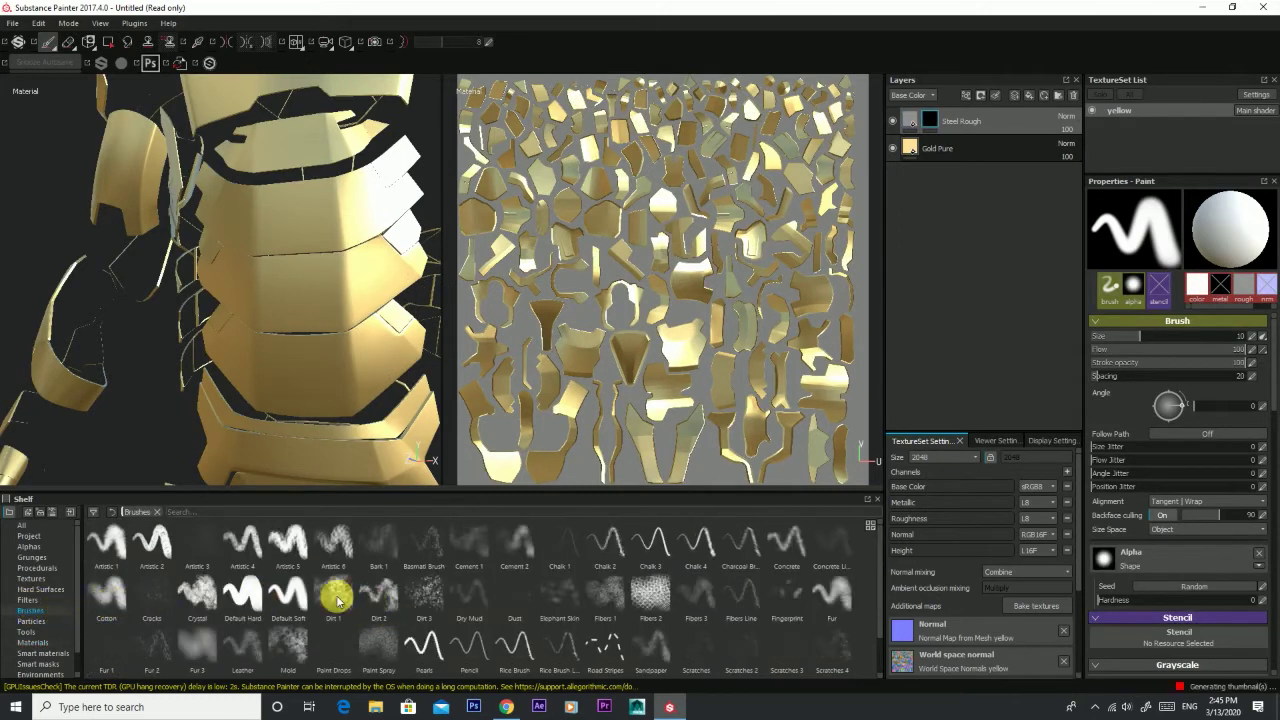
pyautogui.click(335, 591)
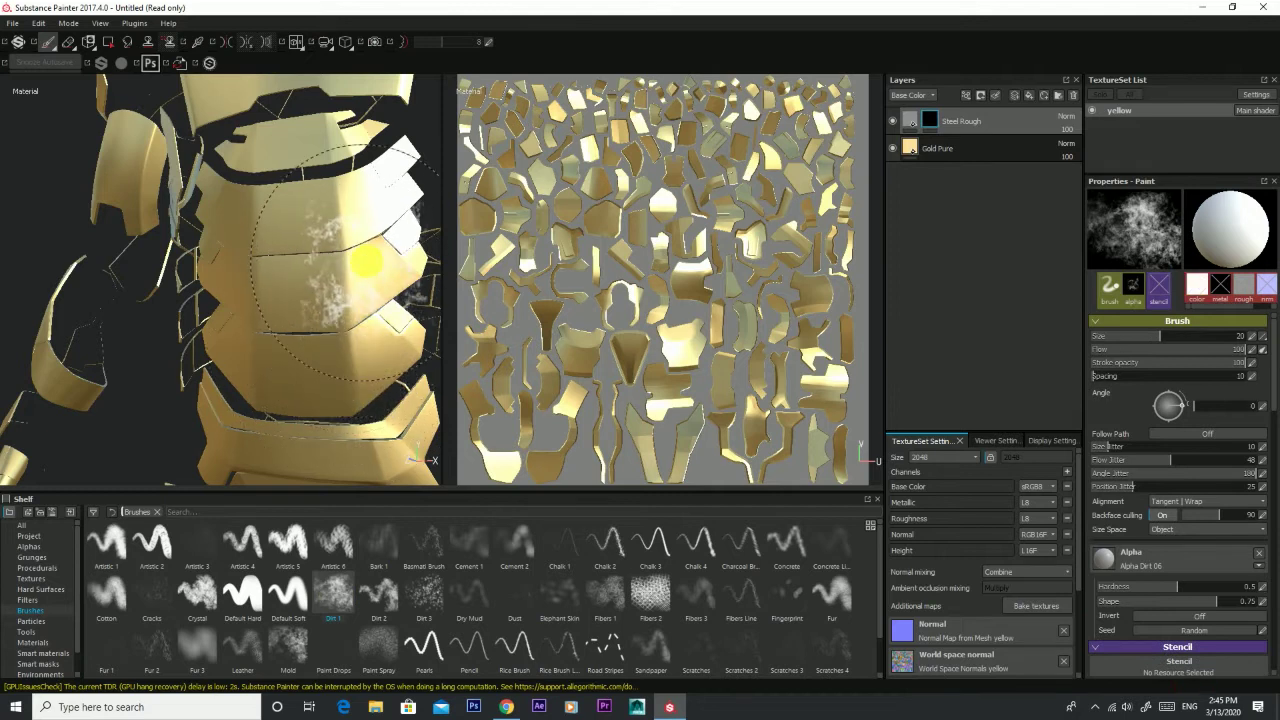
pyautogui.moveTo(1163, 336); pyautogui.dragTo(1150, 336)
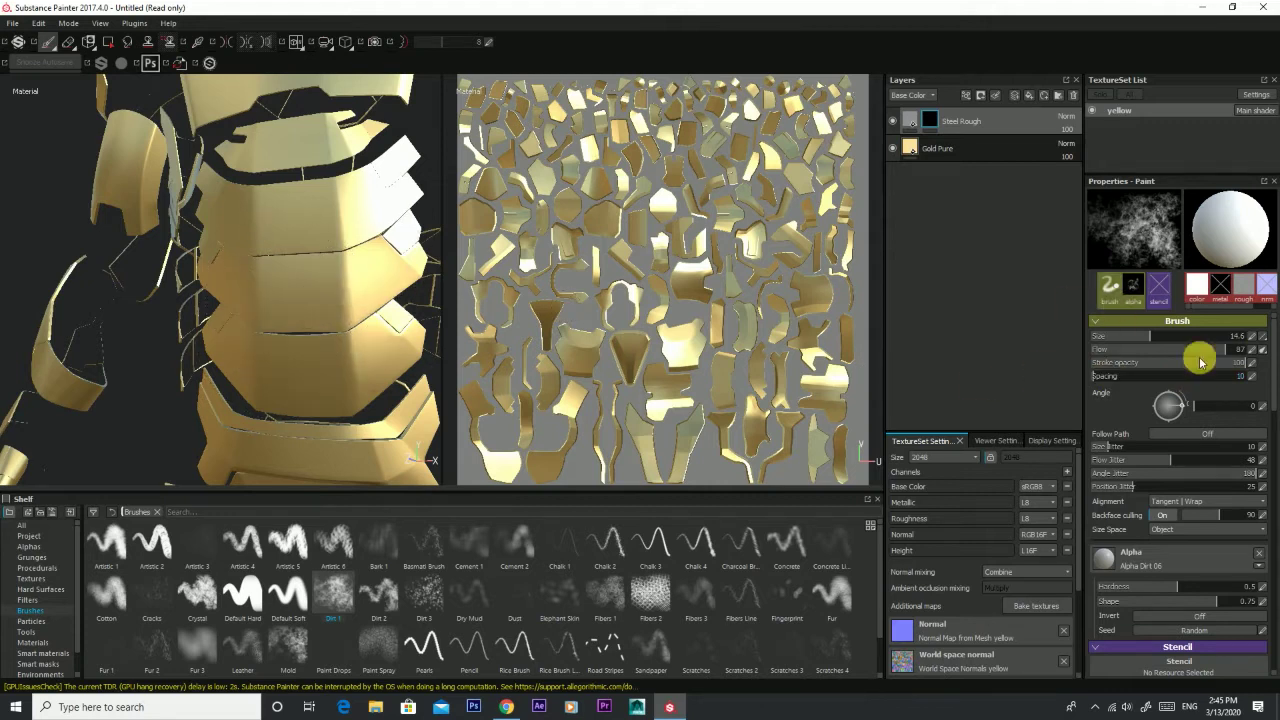
pyautogui.moveTo(1216, 369); pyautogui.dragTo(1197, 363)
# Step: Paint a dirt stroke on the chest and orbit around the shoulder and chest plates
pyautogui.moveTo(314, 337)
pyautogui.mouseDown()
pyautogui.moveTo(329, 257)
pyautogui.moveTo(346, 360)
pyautogui.moveTo(286, 409)
pyautogui.moveTo(337, 366)
pyautogui.moveTo(343, 337)
pyautogui.moveTo(389, 409)
pyautogui.moveTo(339, 283)
pyautogui.moveTo(341, 231)
pyautogui.mouseUp()
pyautogui.moveTo(318, 311)
pyautogui.keyDown('alt'); pyautogui.mouseDown()
pyautogui.moveTo(314, 337)
pyautogui.moveTo(429, 200)
pyautogui.moveTo(194, 360)
pyautogui.moveTo(309, 296)
pyautogui.mouseUp(); pyautogui.keyUp('alt')
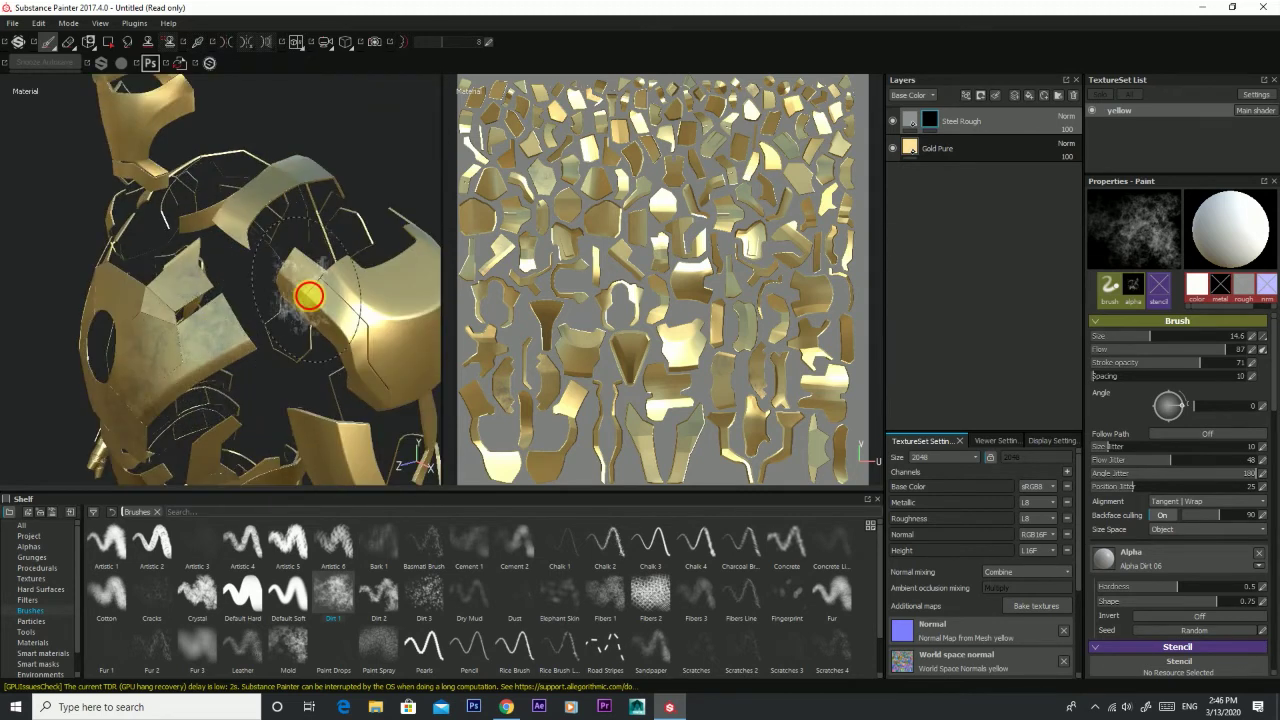
pyautogui.moveTo(380, 363)
pyautogui.keyDown('alt'); pyautogui.mouseDown()
pyautogui.moveTo(269, 346)
pyautogui.moveTo(343, 349)
pyautogui.moveTo(208, 257)
pyautogui.moveTo(230, 290)
pyautogui.mouseUp(); pyautogui.keyUp('alt')
pyautogui.keyDown('alt'); pyautogui.moveTo(322, 342); pyautogui.dragTo(268, 244); pyautogui.keyUp('alt')
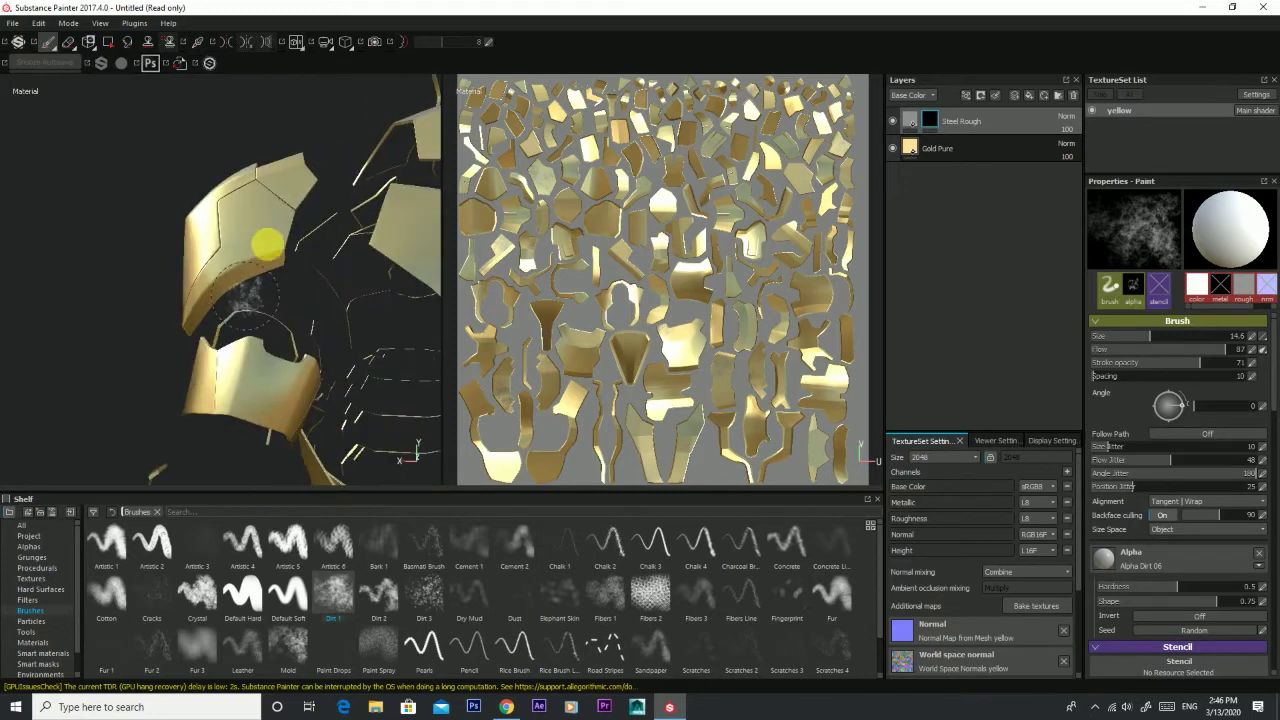
pyautogui.moveTo(293, 407)
pyautogui.keyDown('alt'); pyautogui.mouseDown()
pyautogui.moveTo(360, 220)
pyautogui.moveTo(277, 149)
pyautogui.mouseUp(); pyautogui.keyUp('alt')
pyautogui.moveTo(263, 220)
pyautogui.keyDown('alt'); pyautogui.mouseDown()
pyautogui.moveTo(289, 337)
pyautogui.moveTo(291, 220)
pyautogui.mouseUp(); pyautogui.keyUp('alt')
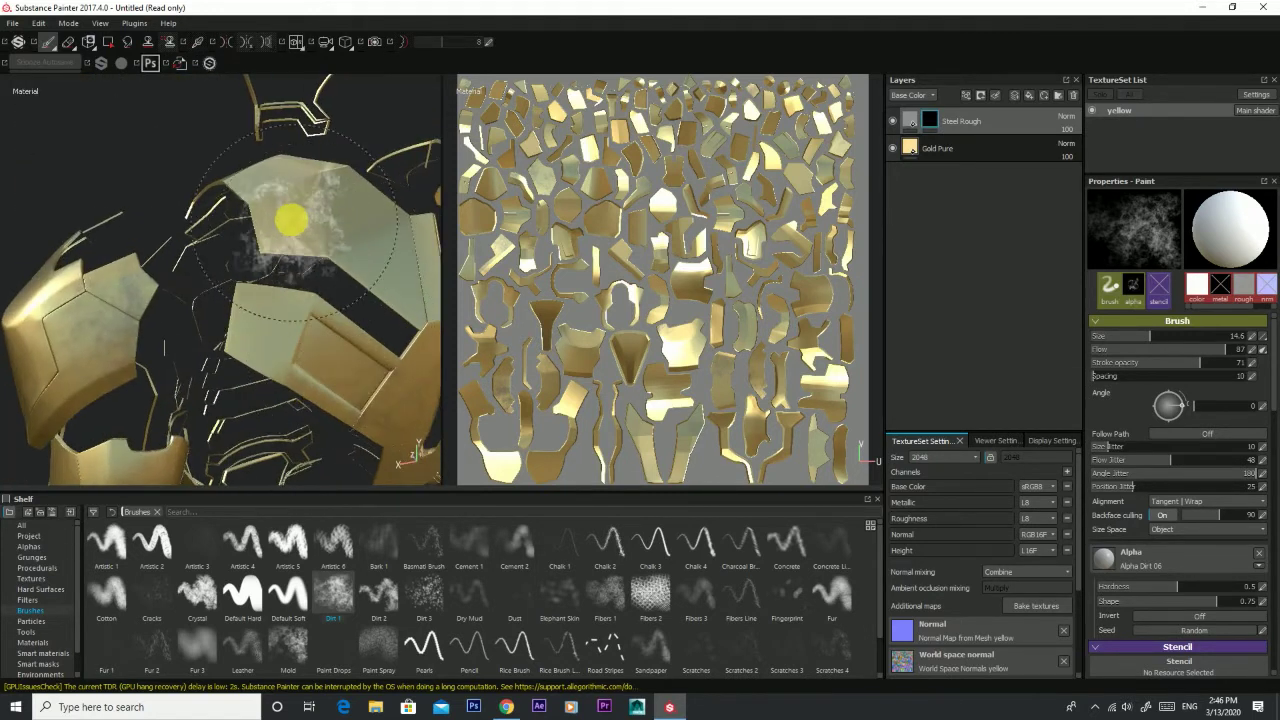
pyautogui.moveTo(305, 340)
pyautogui.keyDown('alt'); pyautogui.mouseDown()
pyautogui.moveTo(354, 366)
pyautogui.moveTo(346, 343)
pyautogui.moveTo(120, 149)
pyautogui.moveTo(291, 232)
pyautogui.mouseUp(); pyautogui.keyUp('alt')
pyautogui.keyDown('alt'); pyautogui.moveTo(365, 263); pyautogui.dragTo(331, 251); pyautogui.keyUp('alt')
pyautogui.moveTo(343, 171)
pyautogui.keyDown('alt'); pyautogui.mouseDown()
pyautogui.moveTo(194, 220)
pyautogui.moveTo(128, 222)
pyautogui.moveTo(214, 263)
pyautogui.moveTo(197, 255)
pyautogui.moveTo(366, 277)
pyautogui.moveTo(209, 294)
pyautogui.moveTo(314, 306)
pyautogui.moveTo(252, 302)
pyautogui.mouseUp(); pyautogui.keyUp('alt')
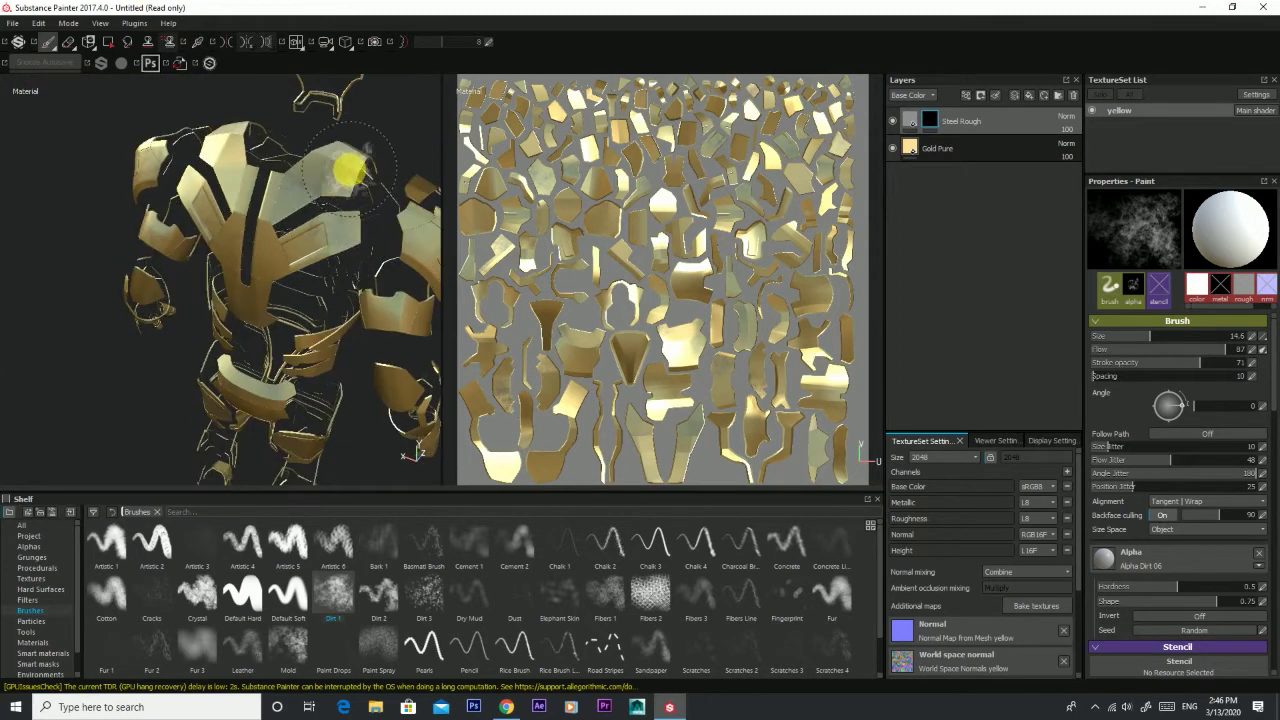
pyautogui.moveTo(298, 344)
pyautogui.keyDown('alt'); pyautogui.mouseDown()
pyautogui.moveTo(131, 320)
pyautogui.moveTo(94, 423)
pyautogui.mouseUp(); pyautogui.keyUp('alt')
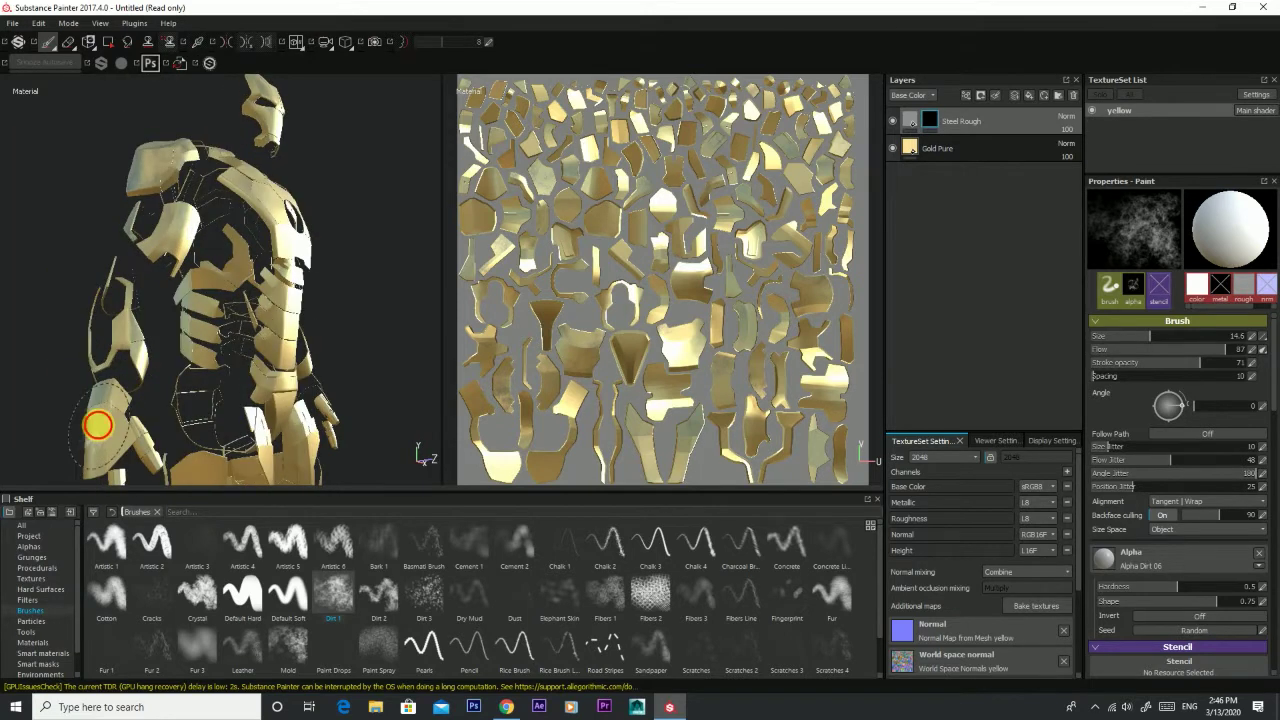
# Step: Shrink the Dirt 1 brush to 7.77 and paint dirt onto the right thigh armour
pyautogui.keyDown('alt'); pyautogui.moveTo(256, 407); pyautogui.dragTo(109, 380); pyautogui.keyUp('alt')
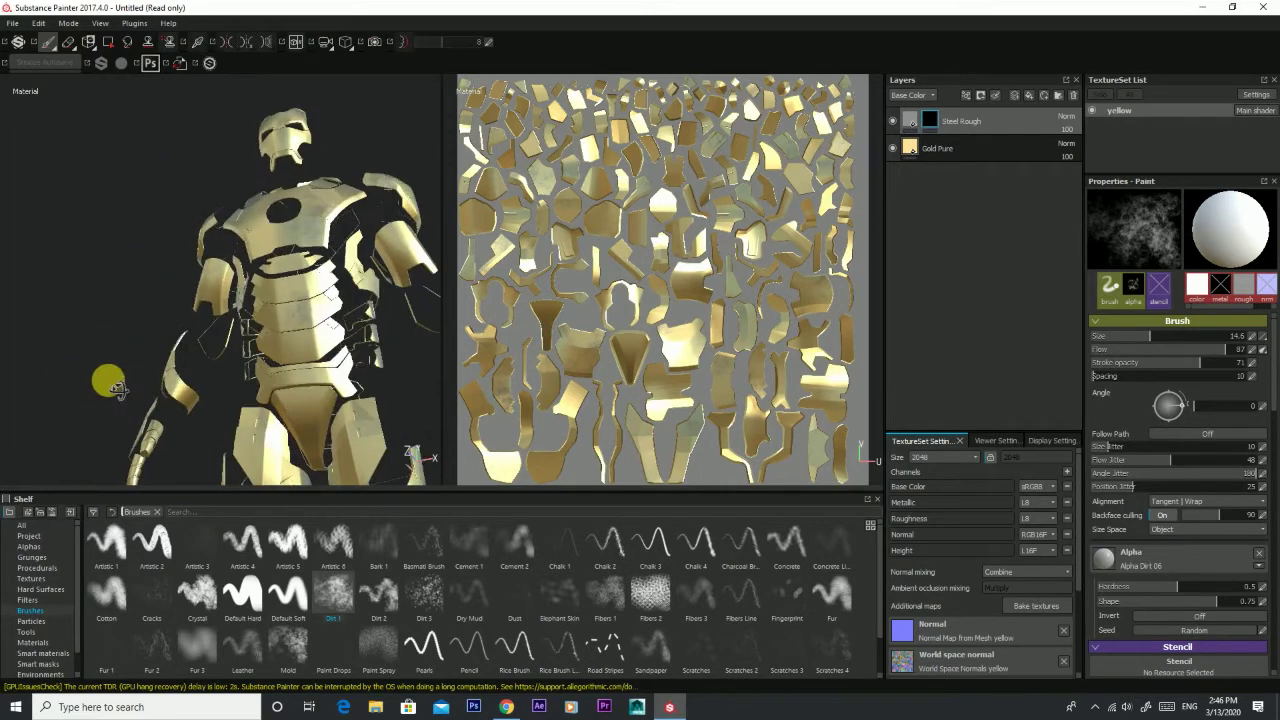
pyautogui.moveTo(251, 400)
pyautogui.keyDown('alt'); pyautogui.mouseDown()
pyautogui.moveTo(208, 181)
pyautogui.moveTo(214, 232)
pyautogui.moveTo(329, 366)
pyautogui.mouseUp(); pyautogui.keyUp('alt')
pyautogui.scroll(-3, 272, 245)
pyautogui.scroll(1, 274, 271)
pyautogui.scroll(4, 276, 268)
pyautogui.scroll(3, 276, 268)
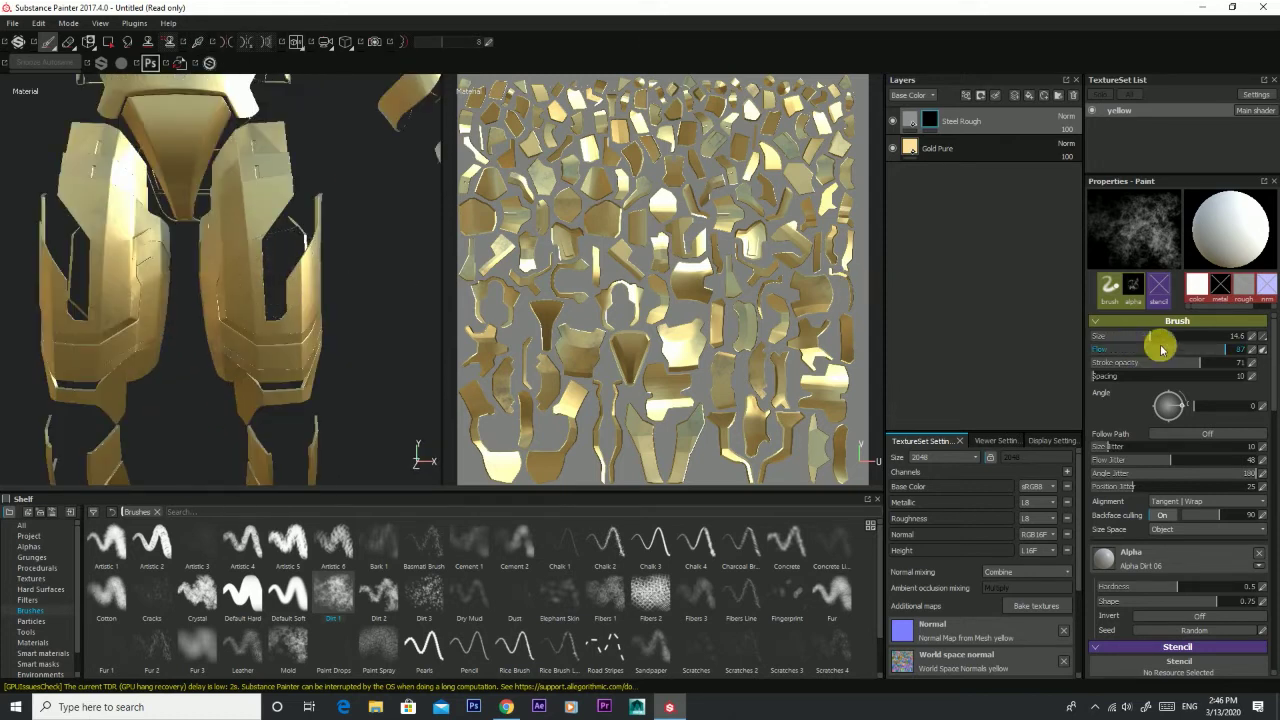
pyautogui.moveTo(1160, 341); pyautogui.dragTo(1133, 336)
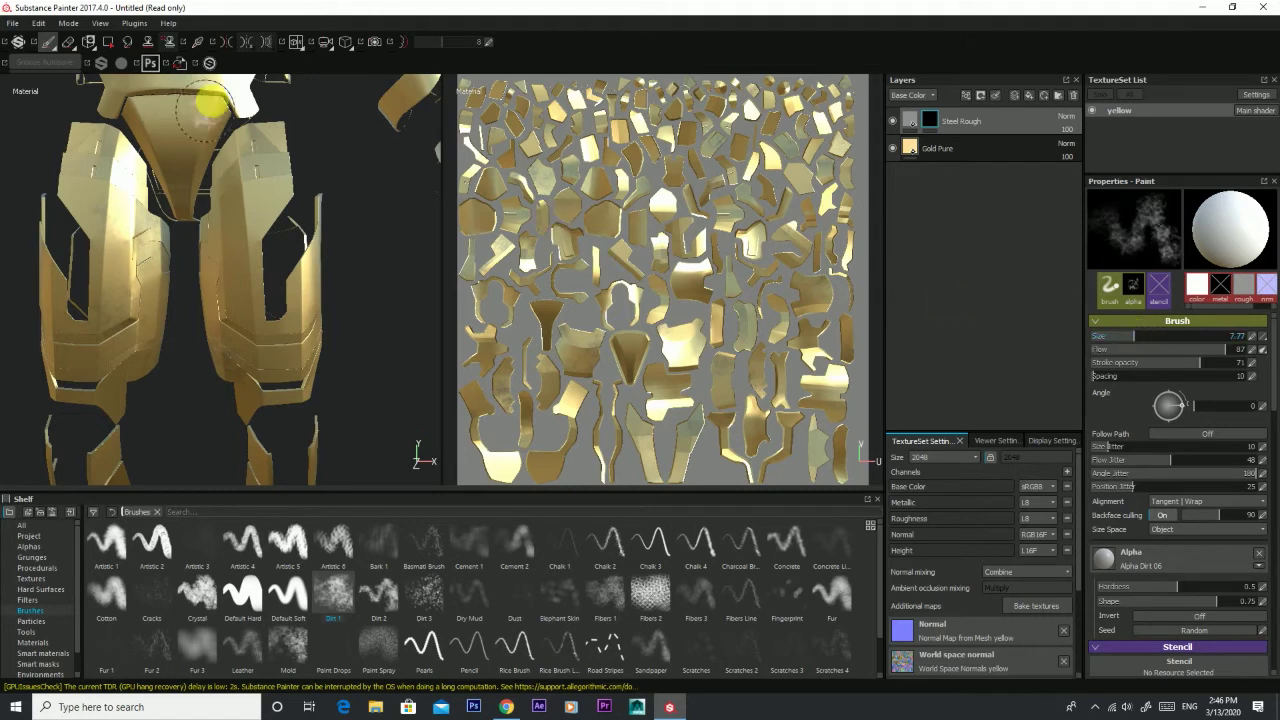
pyautogui.moveTo(290, 178)
pyautogui.mouseDown()
pyautogui.moveTo(277, 220)
pyautogui.moveTo(220, 200)
pyautogui.moveTo(326, 254)
pyautogui.moveTo(243, 223)
pyautogui.moveTo(220, 238)
pyautogui.mouseUp()
# Step: Orbit around the hip and leg armour to view the dirt from several angles
pyautogui.scroll(2, 350, 240)
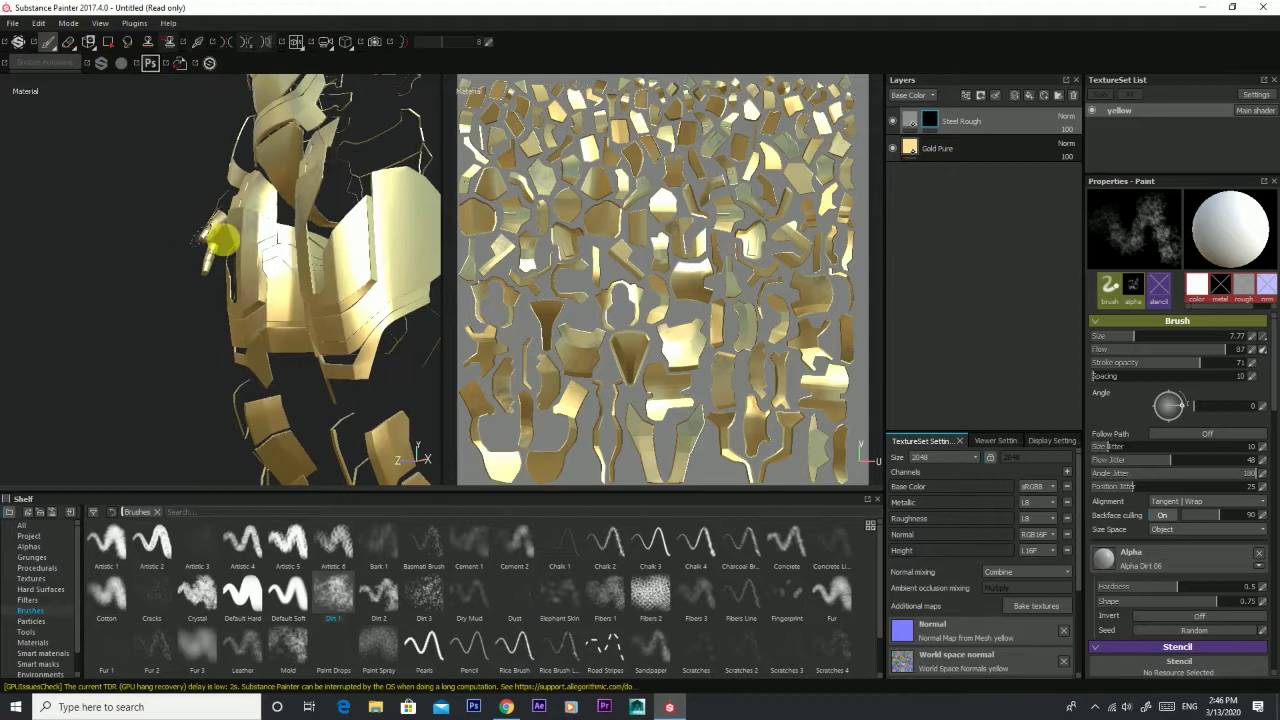
pyautogui.moveTo(428, 297)
pyautogui.keyDown('alt'); pyautogui.mouseDown()
pyautogui.moveTo(257, 149)
pyautogui.moveTo(229, 194)
pyautogui.mouseUp(); pyautogui.keyUp('alt')
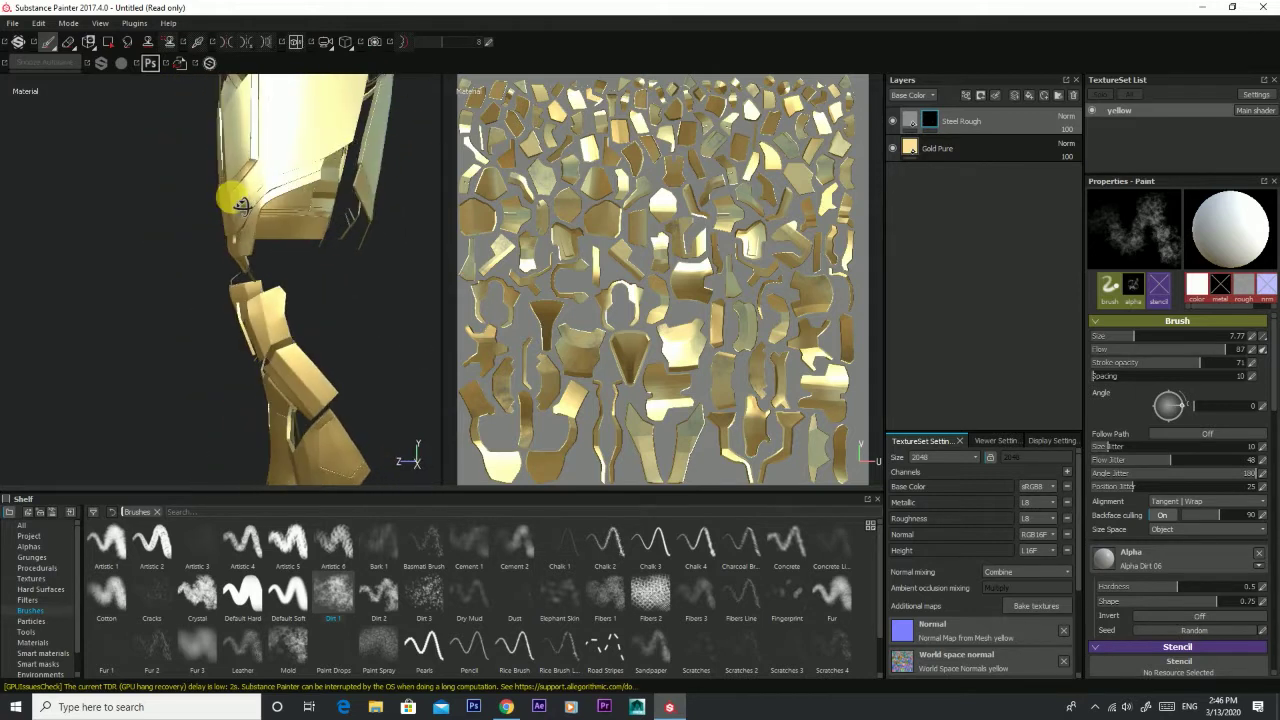
pyautogui.moveTo(339, 335)
pyautogui.keyDown('alt'); pyautogui.mouseDown()
pyautogui.moveTo(270, 405)
pyautogui.moveTo(243, 37)
pyautogui.moveTo(238, 152)
pyautogui.mouseUp(); pyautogui.keyUp('alt')
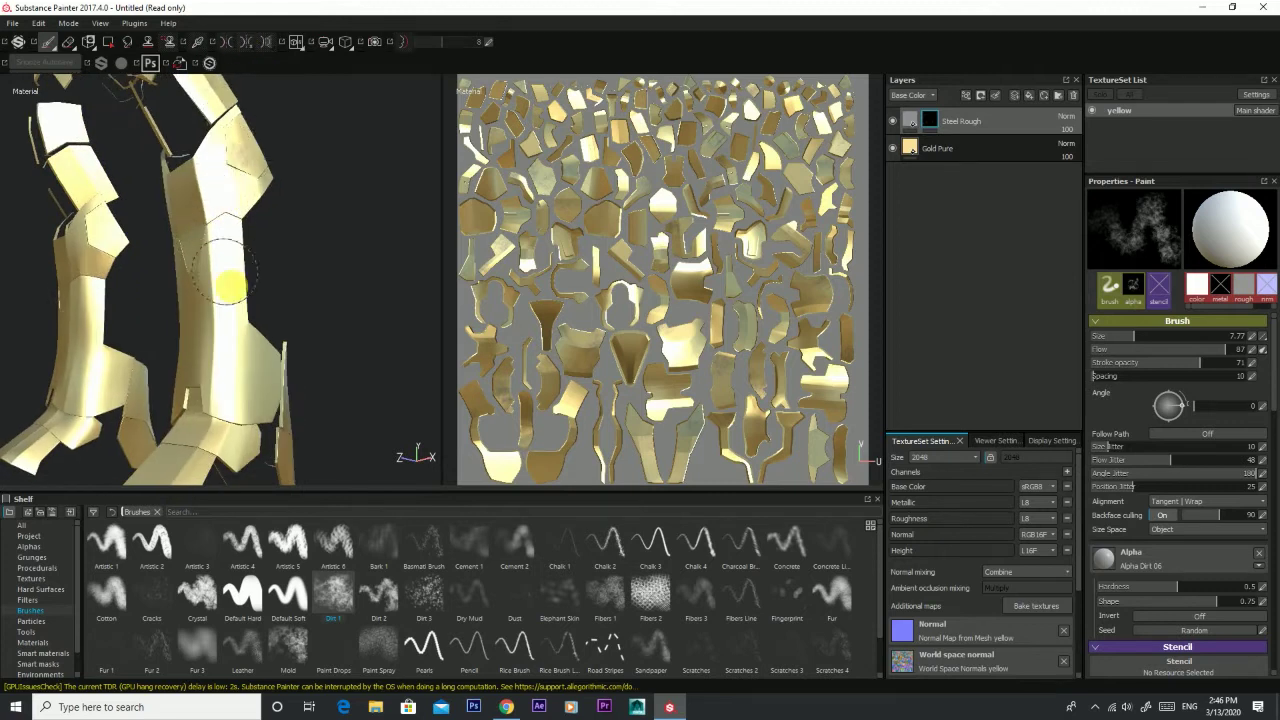
pyautogui.keyDown('alt'); pyautogui.moveTo(194, 277); pyautogui.dragTo(205, 243); pyautogui.keyUp('alt')
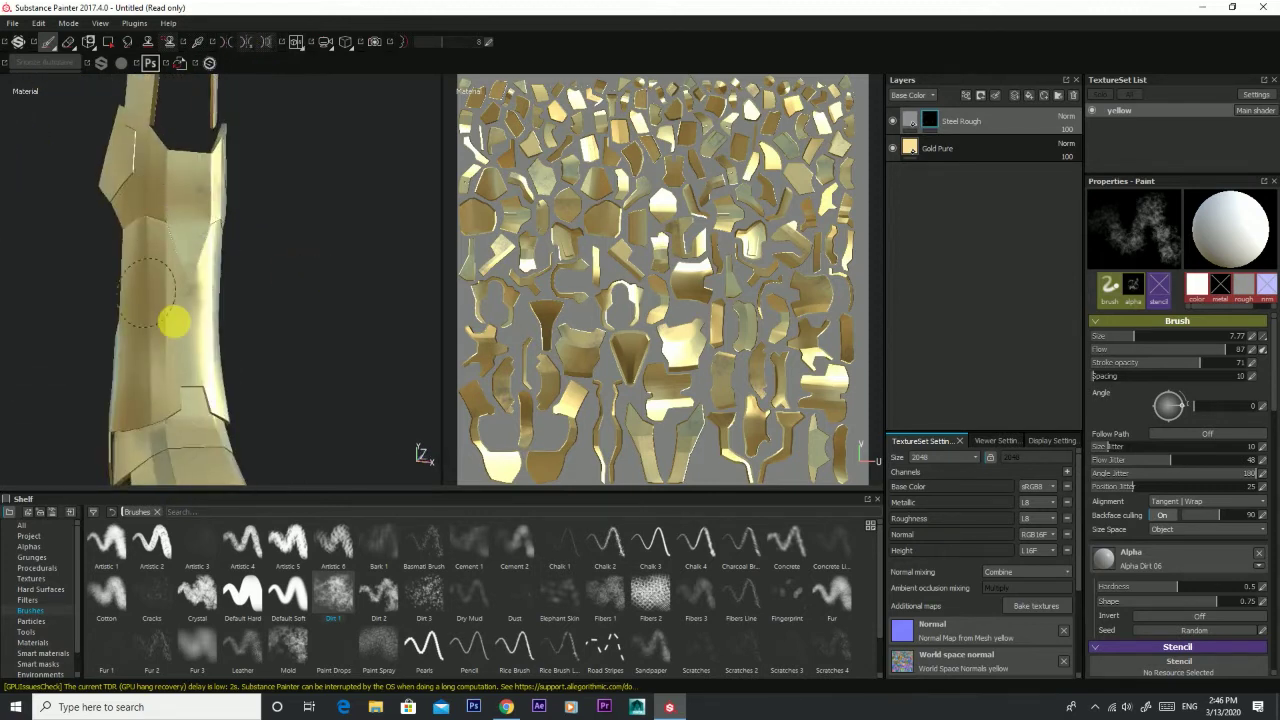
pyautogui.moveTo(189, 371)
pyautogui.keyDown('alt'); pyautogui.mouseDown()
pyautogui.moveTo(297, 143)
pyautogui.moveTo(292, 275)
pyautogui.moveTo(250, 270)
pyautogui.mouseUp(); pyautogui.keyUp('alt')
pyautogui.moveTo(299, 383)
pyautogui.keyDown('alt'); pyautogui.mouseDown()
pyautogui.moveTo(143, 357)
pyautogui.moveTo(209, 314)
pyautogui.mouseUp(); pyautogui.keyUp('alt')
pyautogui.keyDown('alt'); pyautogui.moveTo(249, 374); pyautogui.dragTo(193, 377); pyautogui.keyUp('alt')
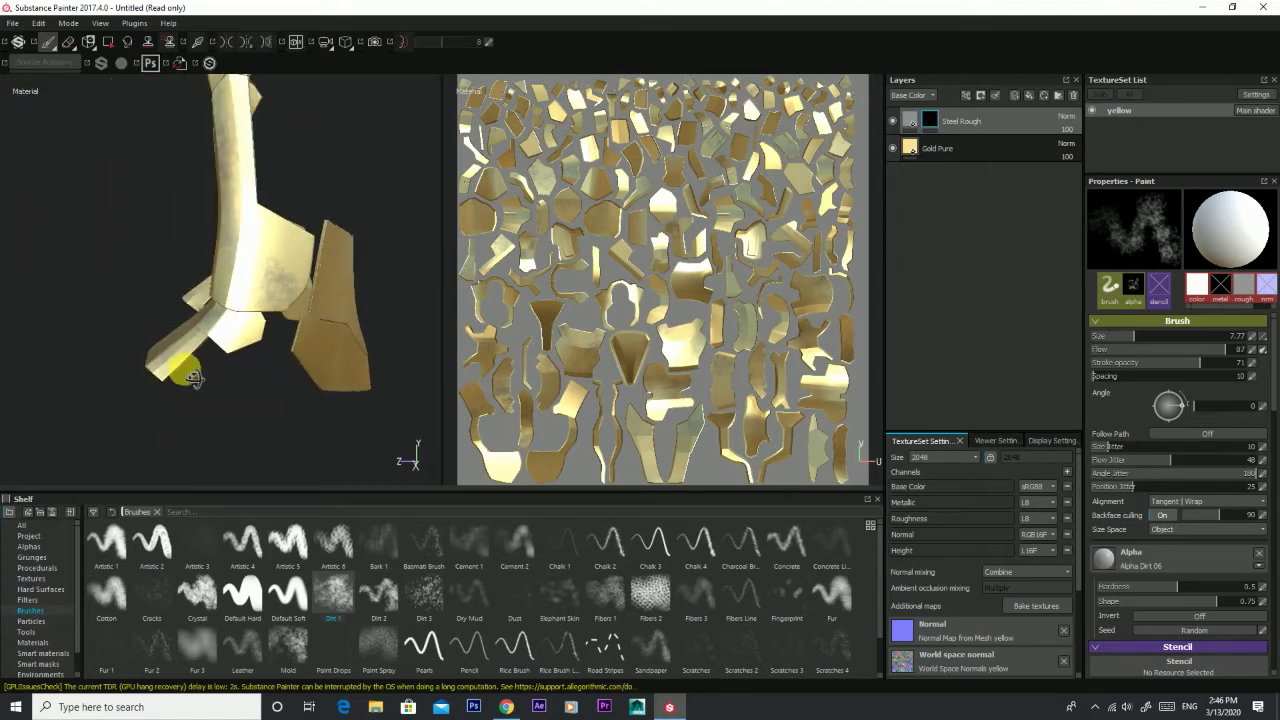
pyautogui.keyDown('alt'); pyautogui.moveTo(289, 357); pyautogui.dragTo(240, 314); pyautogui.keyUp('alt')
pyautogui.keyDown('alt'); pyautogui.moveTo(240, 314); pyautogui.dragTo(487, 183, button='middle'); pyautogui.keyUp('alt')
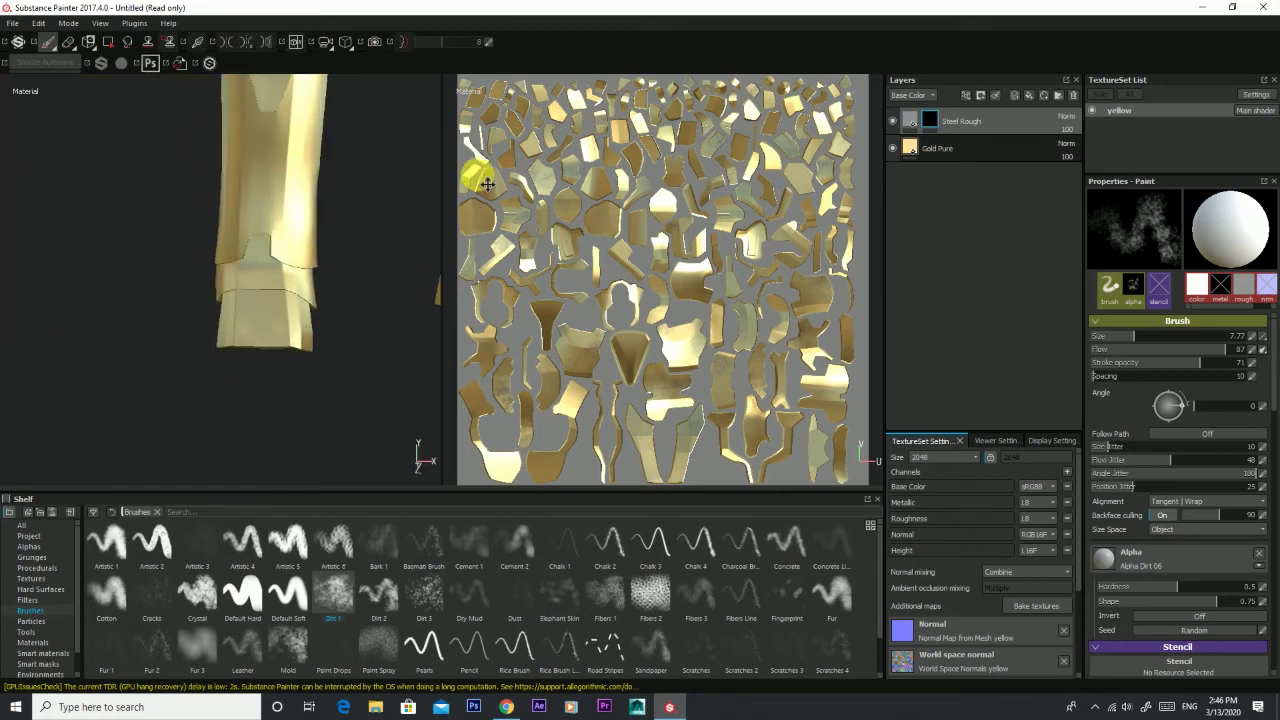
pyautogui.keyDown('alt'); pyautogui.moveTo(277, 334); pyautogui.dragTo(338, 287); pyautogui.keyUp('alt')
pyautogui.moveTo(190, 237)
pyautogui.keyDown('alt'); pyautogui.mouseDown()
pyautogui.moveTo(171, 209)
pyautogui.moveTo(57, 200)
pyautogui.moveTo(217, 286)
pyautogui.moveTo(281, 293)
pyautogui.moveTo(303, 237)
pyautogui.moveTo(303, 171)
pyautogui.moveTo(253, 140)
pyautogui.mouseUp(); pyautogui.keyUp('alt')
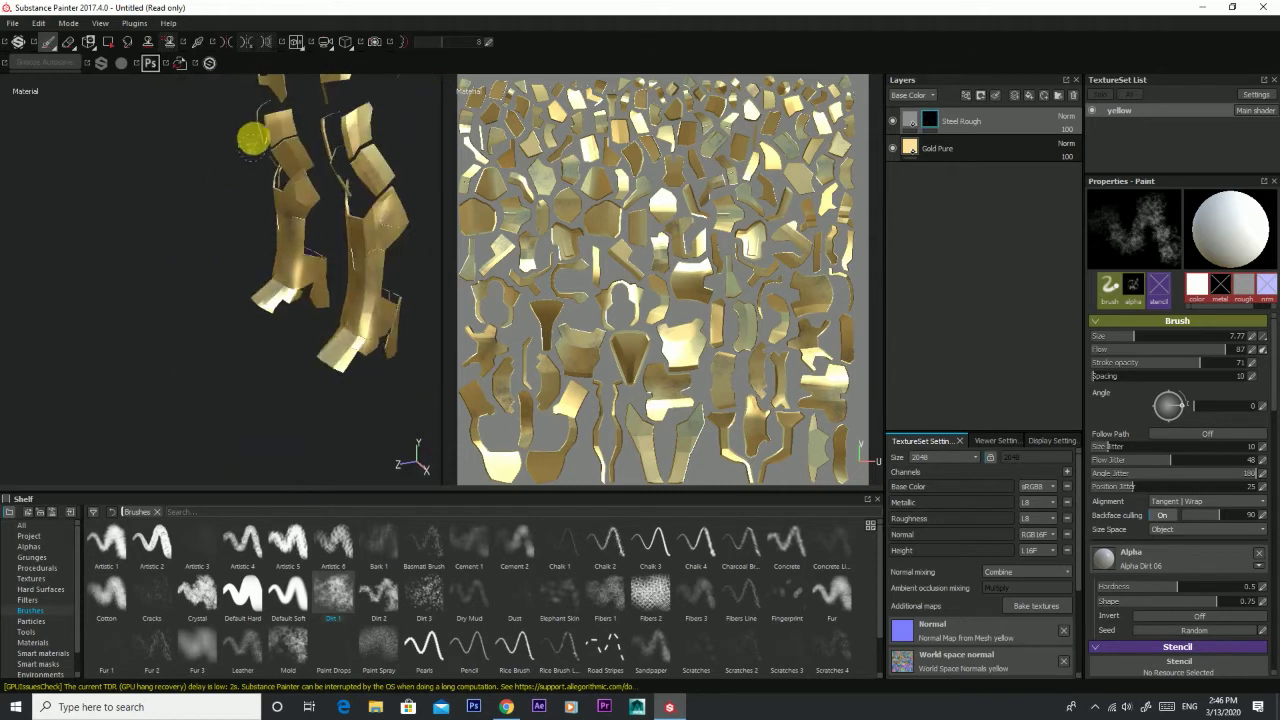
pyautogui.keyDown('alt'); pyautogui.moveTo(322, 224); pyautogui.dragTo(310, 227); pyautogui.keyUp('alt')
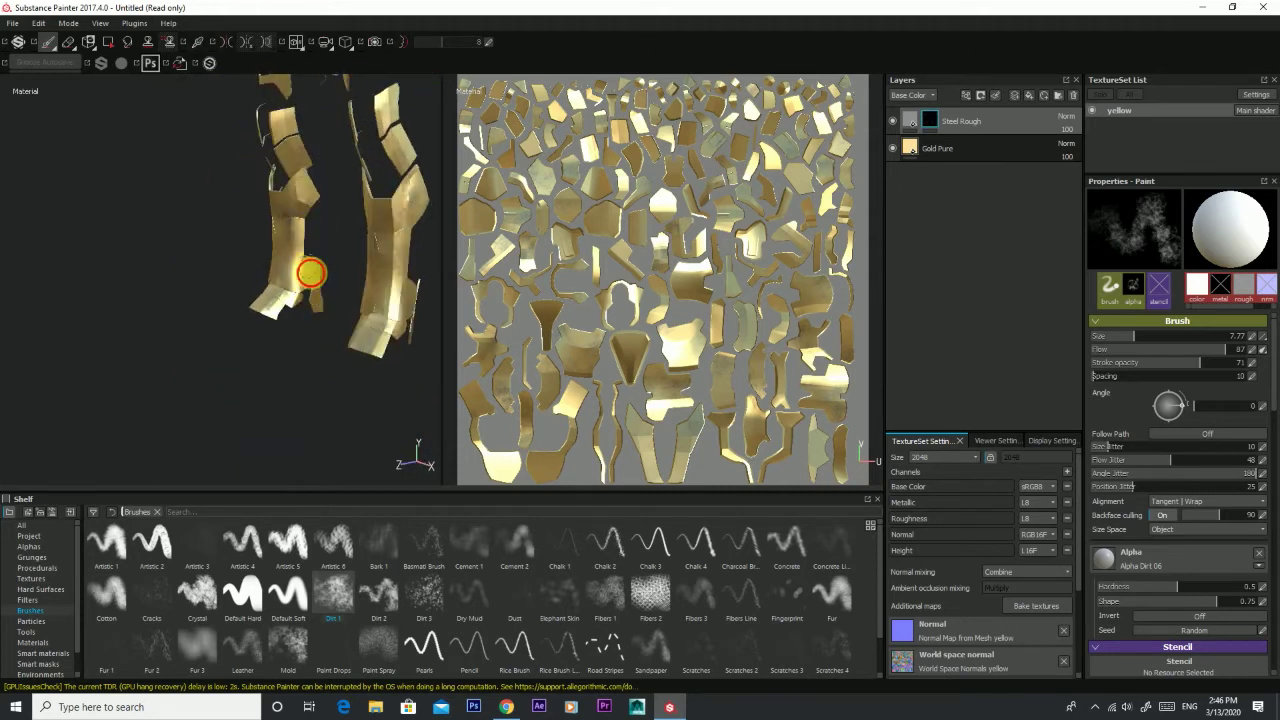
pyautogui.keyDown('alt'); pyautogui.moveTo(335, 318); pyautogui.dragTo(51, 271); pyautogui.keyUp('alt')
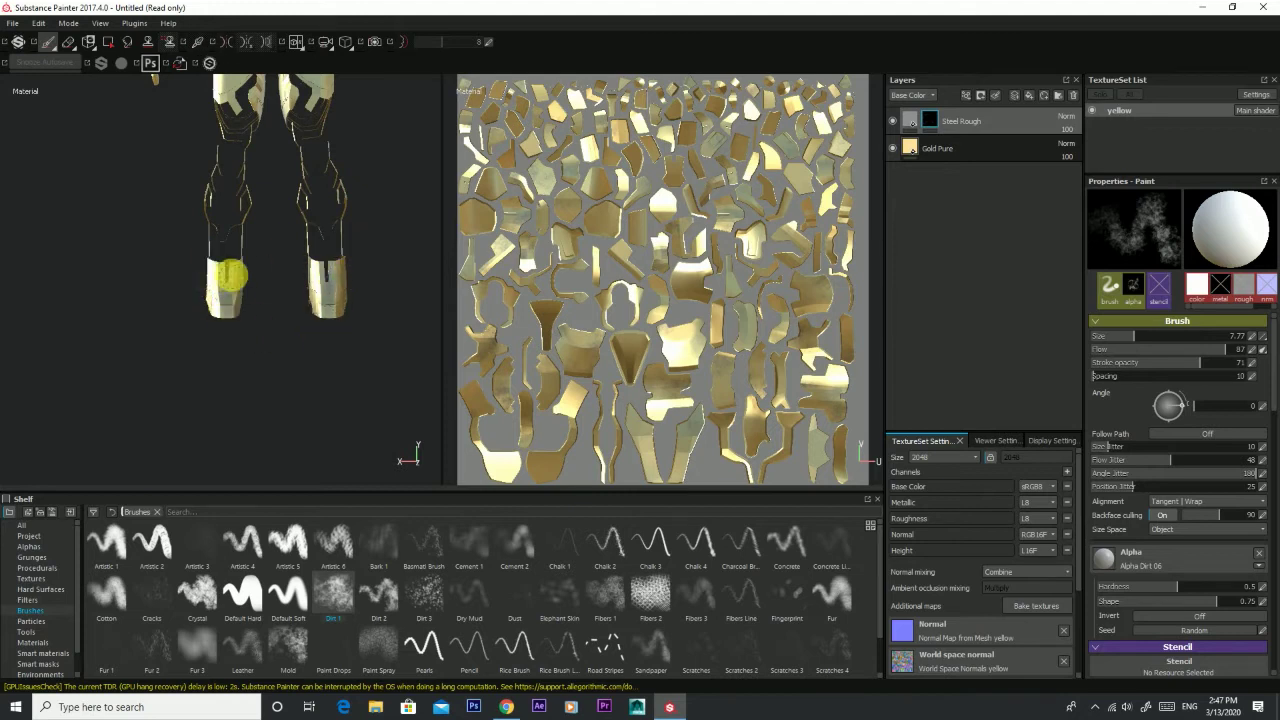
pyautogui.keyDown('alt'); pyautogui.moveTo(238, 126); pyautogui.dragTo(242, 150); pyautogui.keyUp('alt')
pyautogui.moveTo(292, 206)
pyautogui.keyDown('alt'); pyautogui.mouseDown()
pyautogui.moveTo(314, 234)
pyautogui.moveTo(251, 286)
pyautogui.moveTo(248, 243)
pyautogui.mouseUp(); pyautogui.keyUp('alt')
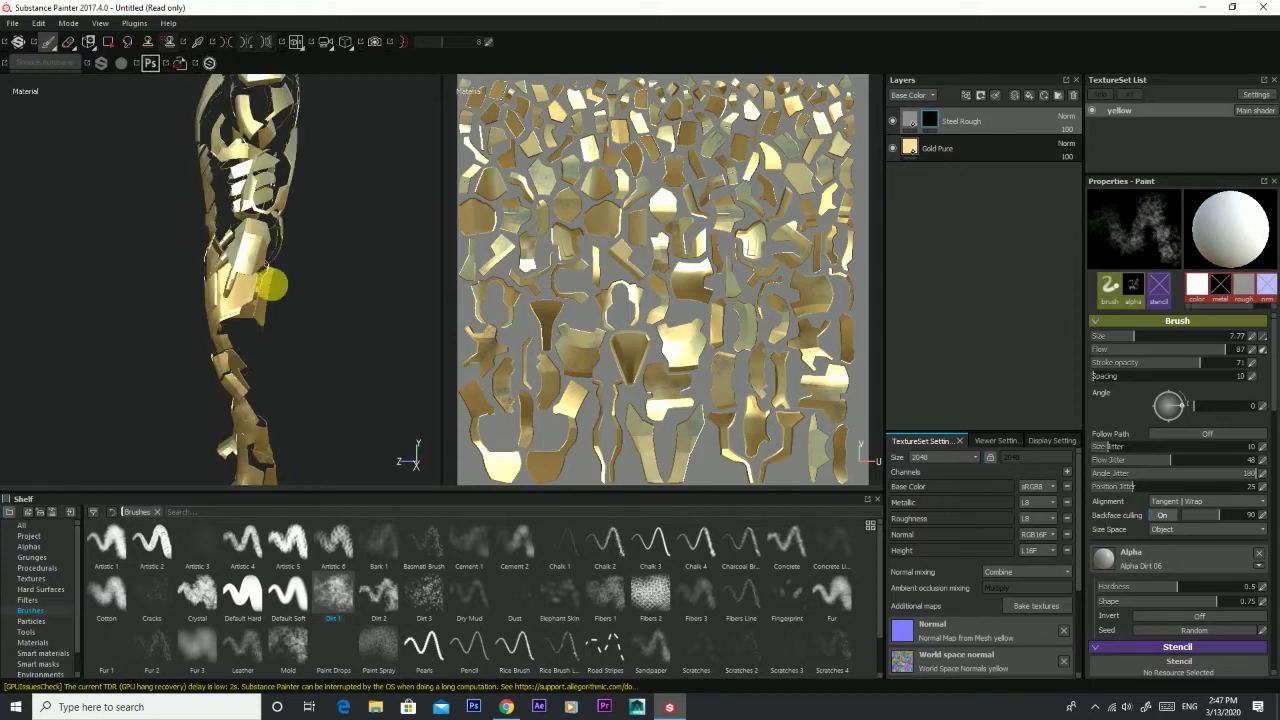
pyautogui.keyDown('alt'); pyautogui.moveTo(270, 285); pyautogui.dragTo(269, 234); pyautogui.keyUp('alt')
pyautogui.scroll(2, 297, 315)
pyautogui.moveTo(282, 180)
pyautogui.keyDown('alt'); pyautogui.mouseDown()
pyautogui.moveTo(286, 466)
pyautogui.moveTo(251, 294)
pyautogui.moveTo(269, 249)
pyautogui.moveTo(250, 252)
pyautogui.moveTo(248, 220)
pyautogui.mouseUp(); pyautogui.keyUp('alt')
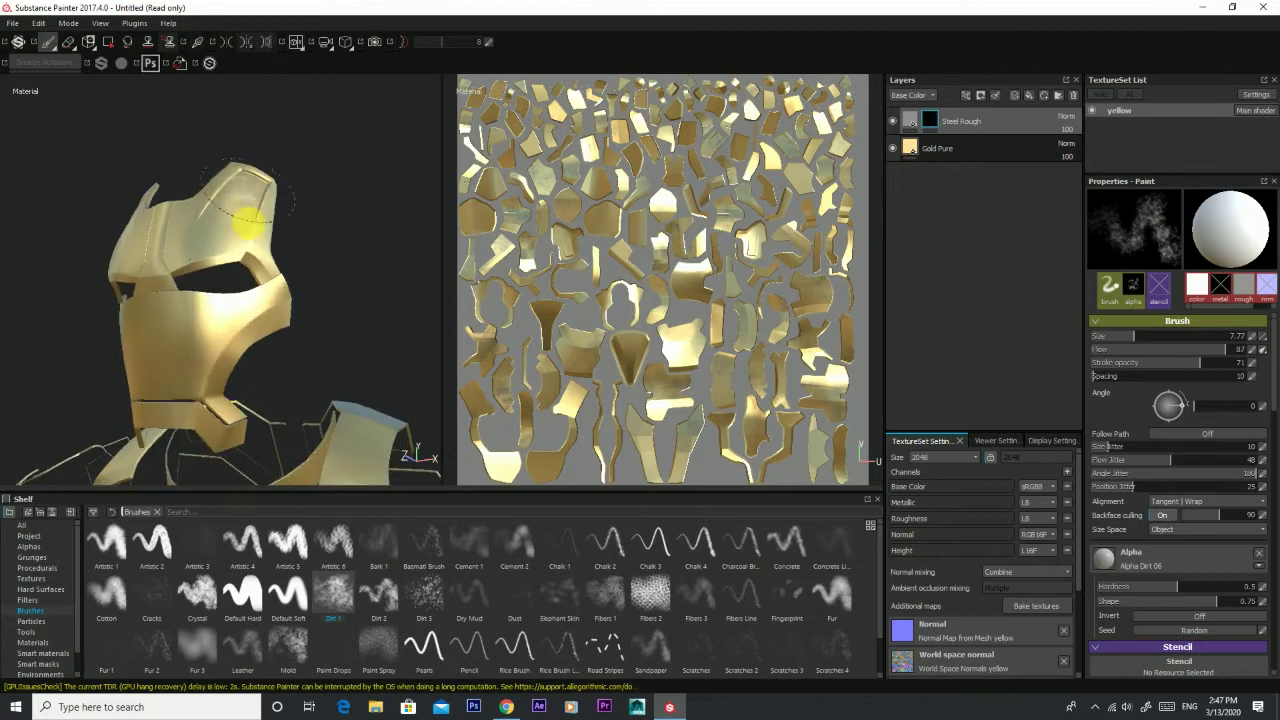
pyautogui.moveTo(272, 268)
pyautogui.keyDown('alt'); pyautogui.mouseDown()
pyautogui.moveTo(337, 303)
pyautogui.moveTo(234, 378)
pyautogui.mouseUp(); pyautogui.keyUp('alt')
pyautogui.moveTo(321, 332)
pyautogui.keyDown('alt'); pyautogui.mouseDown()
pyautogui.moveTo(383, 303)
pyautogui.moveTo(80, 189)
pyautogui.mouseUp(); pyautogui.keyUp('alt')
pyautogui.moveTo(185, 240); pyautogui.dragTo(167, 337)
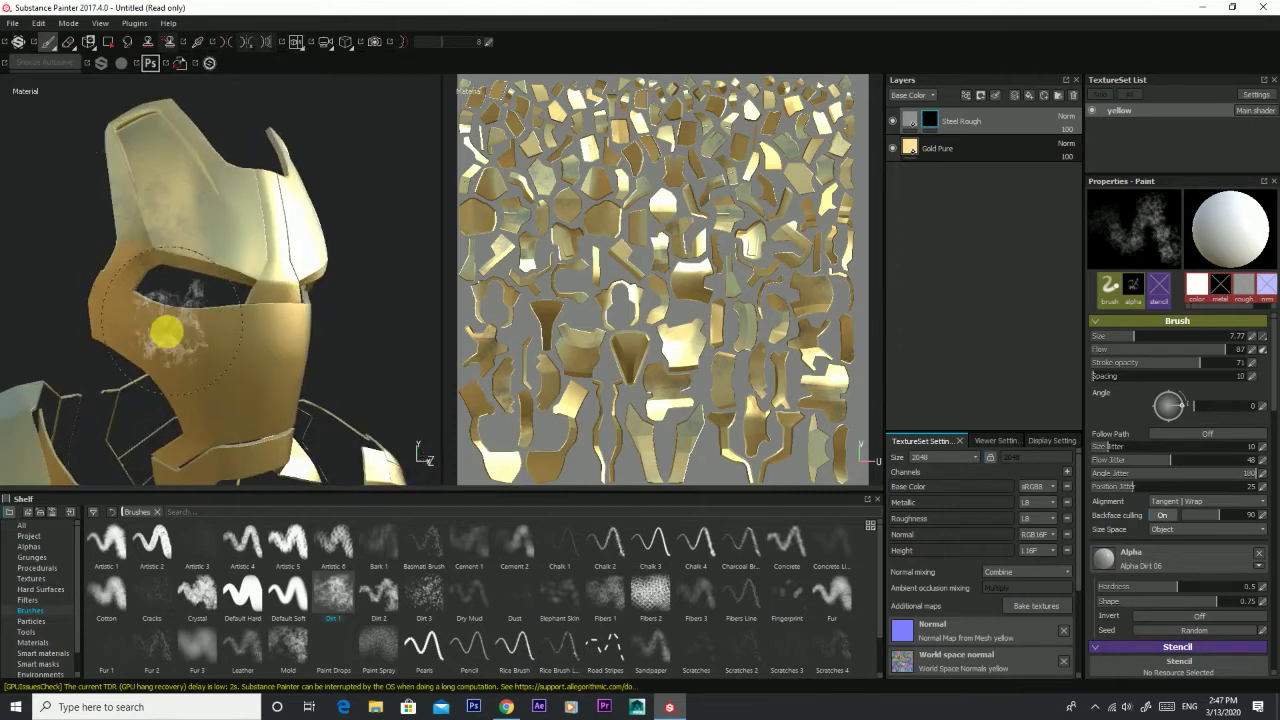
pyautogui.moveTo(286, 291)
pyautogui.keyDown('alt'); pyautogui.mouseDown()
pyautogui.moveTo(240, 251)
pyautogui.moveTo(141, 253)
pyautogui.mouseUp(); pyautogui.keyUp('alt')
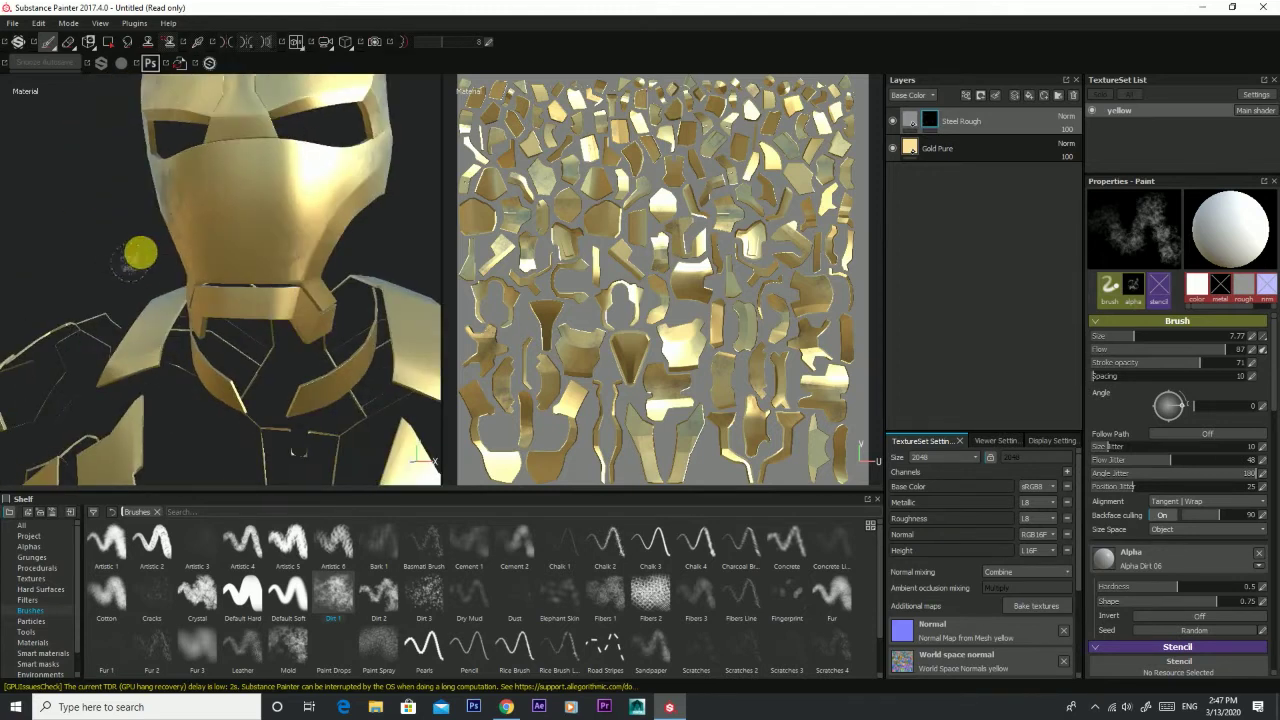
pyautogui.moveTo(318, 326)
pyautogui.keyDown('alt'); pyautogui.mouseDown(button='right')
pyautogui.moveTo(297, 211)
pyautogui.moveTo(277, 291)
pyautogui.mouseUp(button='right'); pyautogui.keyUp('alt')
pyautogui.moveTo(277, 291)
pyautogui.keyDown('alt'); pyautogui.mouseDown()
pyautogui.moveTo(374, 294)
pyautogui.moveTo(188, 190)
pyautogui.mouseUp(); pyautogui.keyUp('alt')
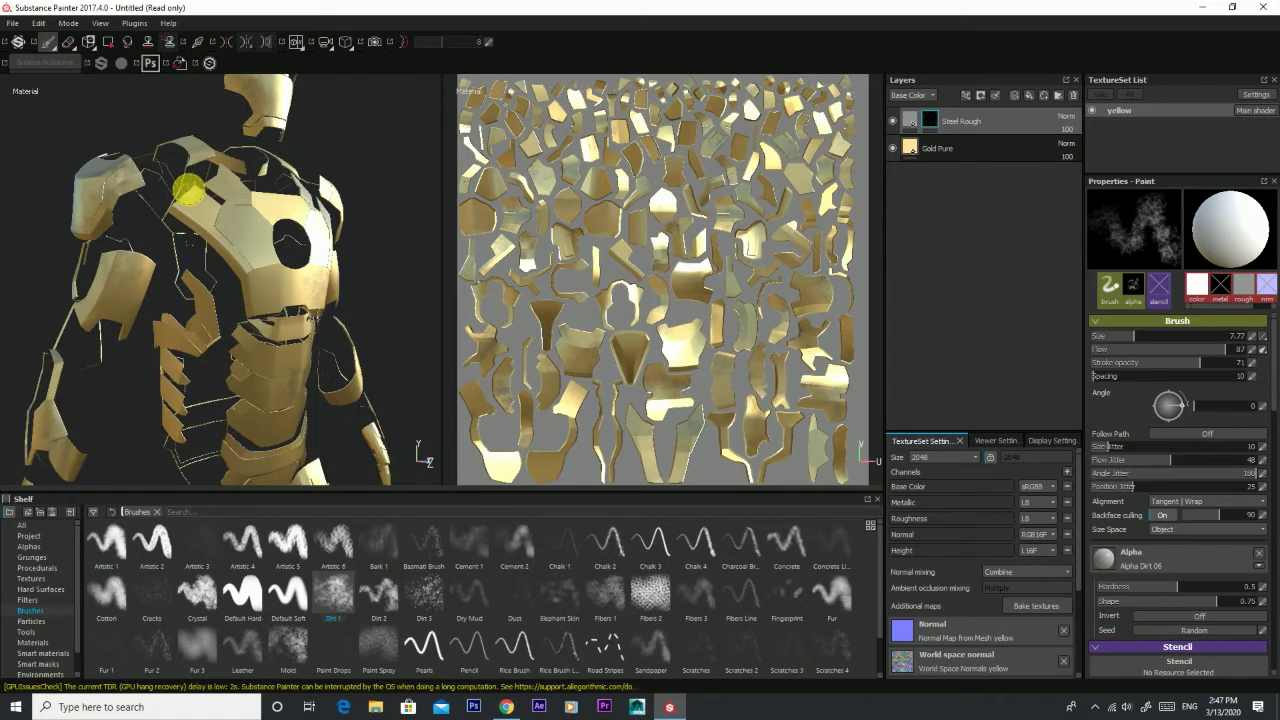
pyautogui.scroll(3, 188, 190)
pyautogui.scroll(2, 181, 211)
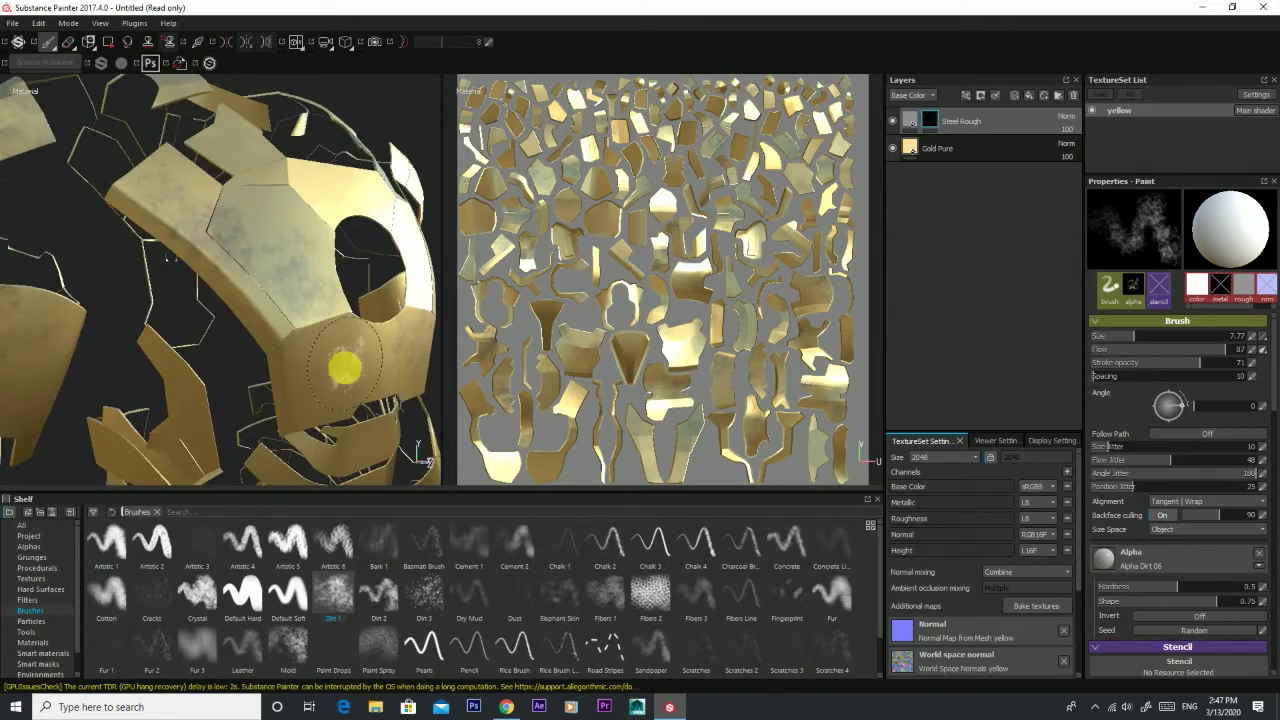
pyautogui.keyDown('alt'); pyautogui.moveTo(343, 363); pyautogui.dragTo(257, 406); pyautogui.keyUp('alt')
pyautogui.keyDown('alt'); pyautogui.moveTo(334, 323); pyautogui.dragTo(179, 248); pyautogui.keyUp('alt')
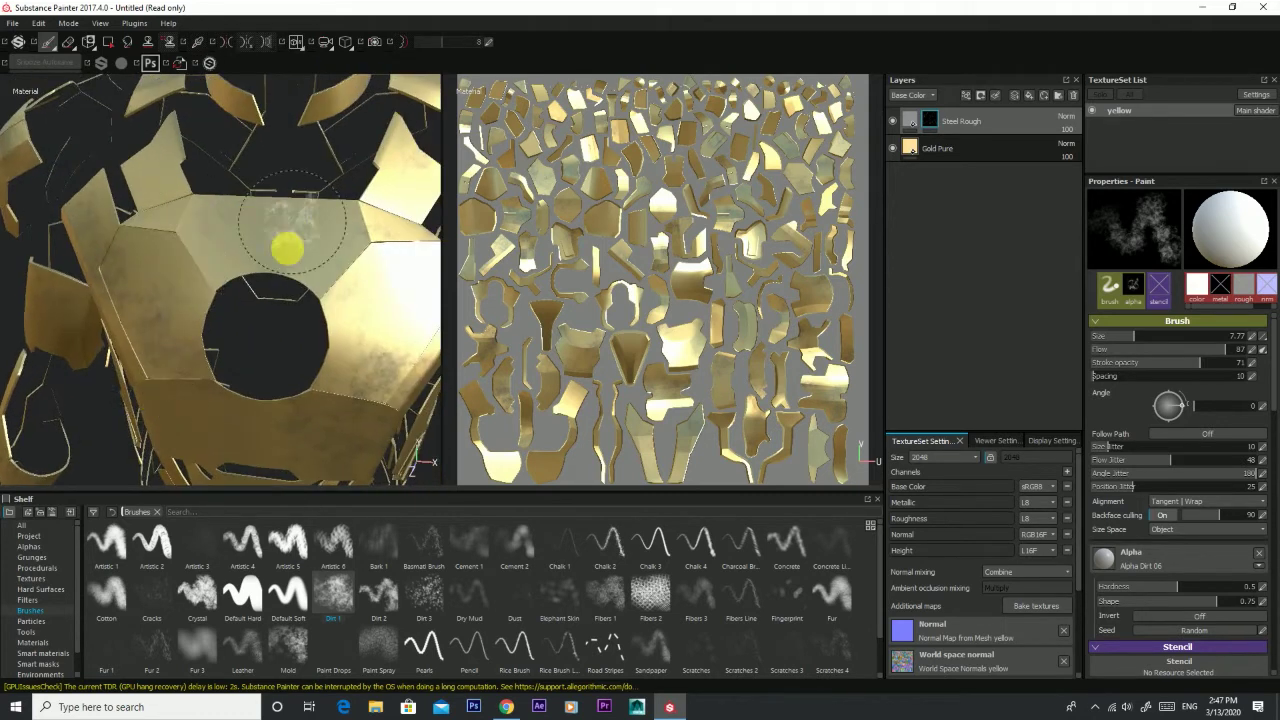
pyautogui.keyDown('alt'); pyautogui.moveTo(287, 248); pyautogui.dragTo(240, 278); pyautogui.keyUp('alt')
pyautogui.scroll(-5, 216, 325)
pyautogui.moveTo(214, 323)
pyautogui.keyDown('alt'); pyautogui.mouseDown()
pyautogui.moveTo(226, 337)
pyautogui.moveTo(206, 323)
pyautogui.moveTo(297, 283)
pyautogui.mouseUp(); pyautogui.keyUp('alt')
pyautogui.scroll(3, 226, 226)
pyautogui.scroll(3, 46, 266)
pyautogui.keyDown('alt'); pyautogui.moveTo(46, 266); pyautogui.dragTo(362, 172); pyautogui.keyUp('alt')
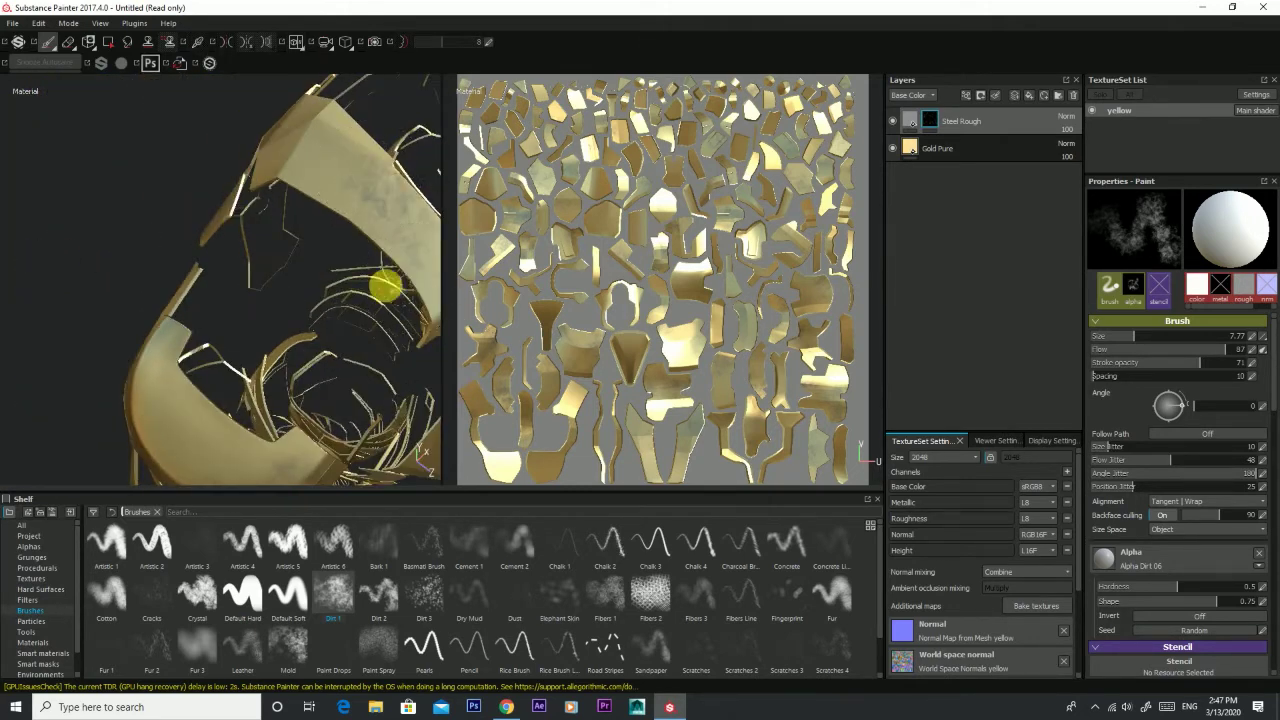
pyautogui.keyDown('alt'); pyautogui.moveTo(380, 286); pyautogui.dragTo(284, 252); pyautogui.keyUp('alt')
pyautogui.scroll(-2, 296, 250)
pyautogui.keyDown('alt'); pyautogui.moveTo(289, 237); pyautogui.dragTo(257, 109, button='middle'); pyautogui.keyUp('alt')
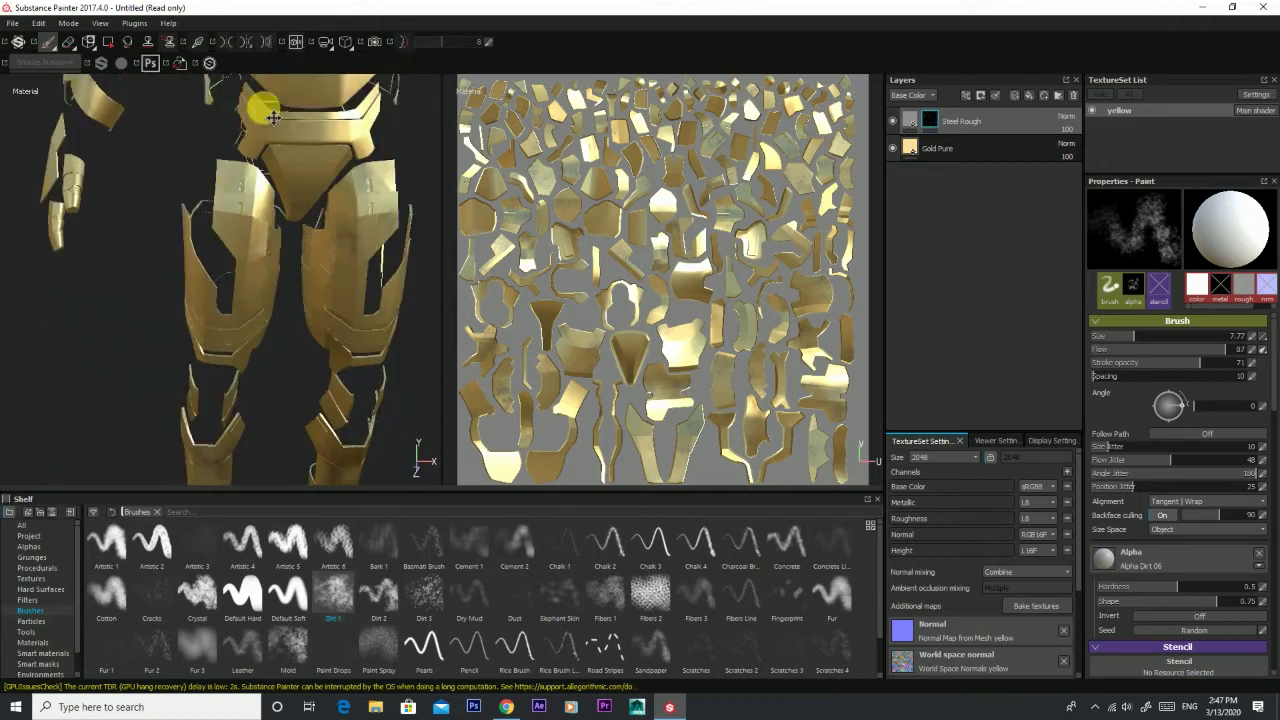
pyautogui.moveTo(295, 170)
pyautogui.keyDown('alt'); pyautogui.mouseDown(button='middle')
pyautogui.moveTo(329, 229)
pyautogui.moveTo(291, 386)
pyautogui.moveTo(255, 300)
pyautogui.mouseUp(button='middle'); pyautogui.keyUp('alt')
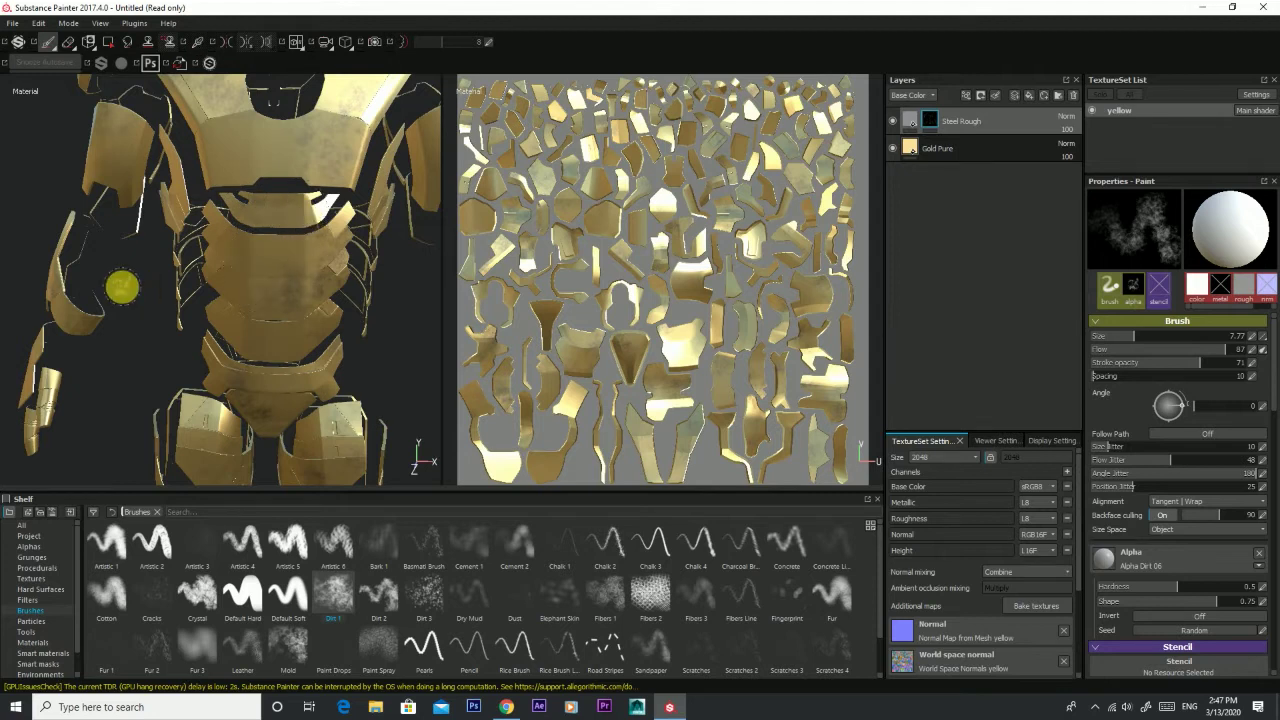
pyautogui.keyDown('alt'); pyautogui.moveTo(121, 287); pyautogui.dragTo(110, 190); pyautogui.keyUp('alt')
pyautogui.keyDown('alt'); pyautogui.moveTo(114, 263); pyautogui.dragTo(325, 240); pyautogui.keyUp('alt')
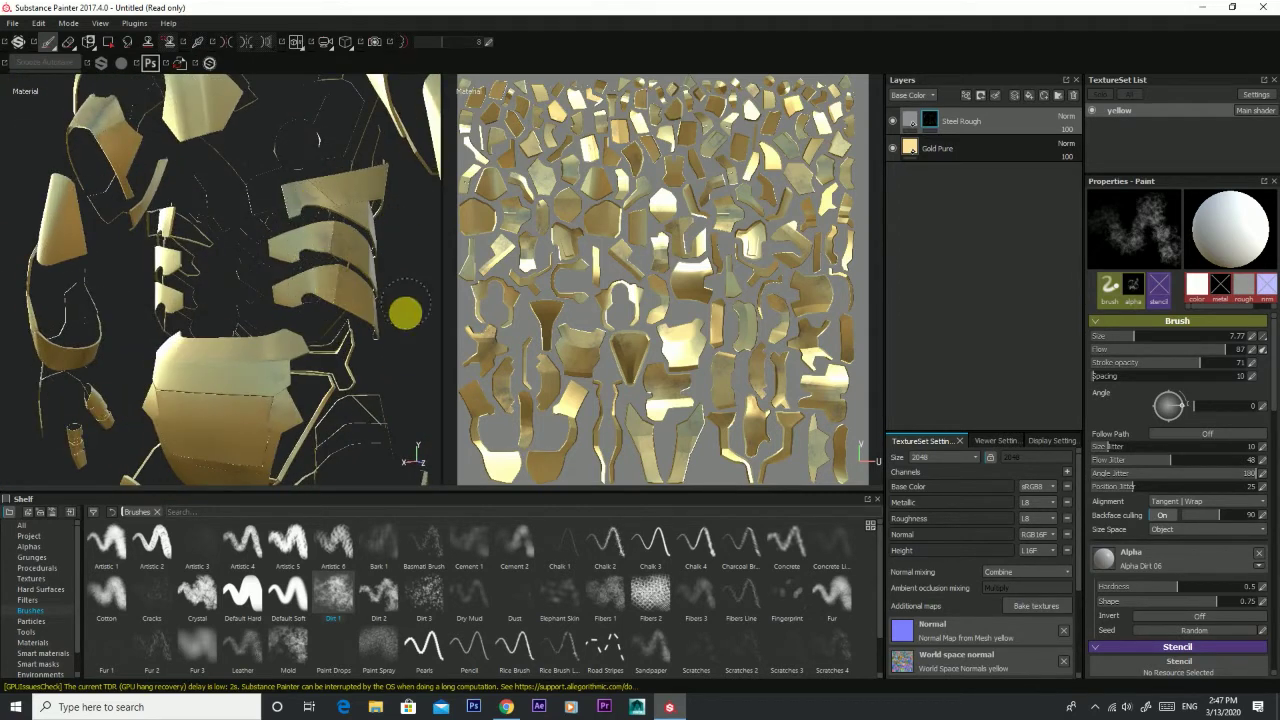
pyautogui.moveTo(223, 463)
pyautogui.keyDown('alt'); pyautogui.mouseDown()
pyautogui.moveTo(345, 484)
pyautogui.moveTo(277, 286)
pyautogui.moveTo(280, 240)
pyautogui.moveTo(363, 243)
pyautogui.moveTo(178, 260)
pyautogui.moveTo(14, 86)
pyautogui.moveTo(306, 133)
pyautogui.mouseUp(); pyautogui.keyUp('alt')
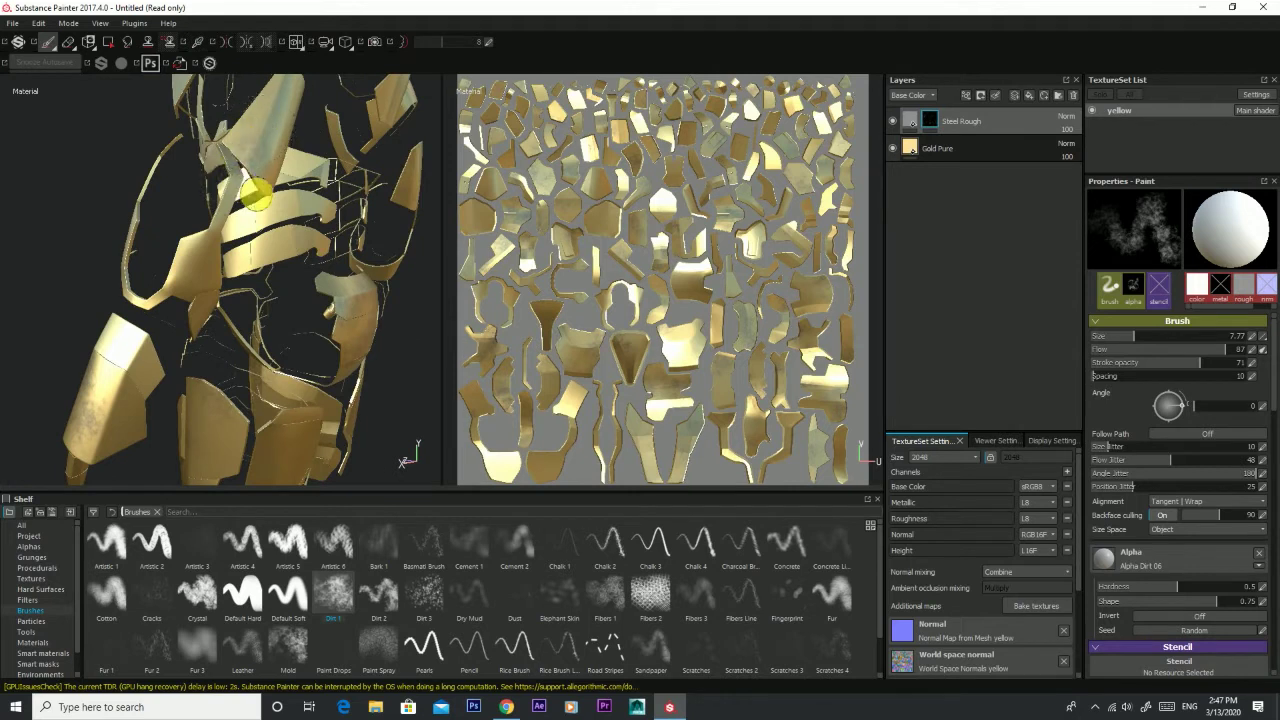
pyautogui.keyDown('alt'); pyautogui.moveTo(251, 194); pyautogui.dragTo(194, 191); pyautogui.keyUp('alt')
pyautogui.click(246, 266)
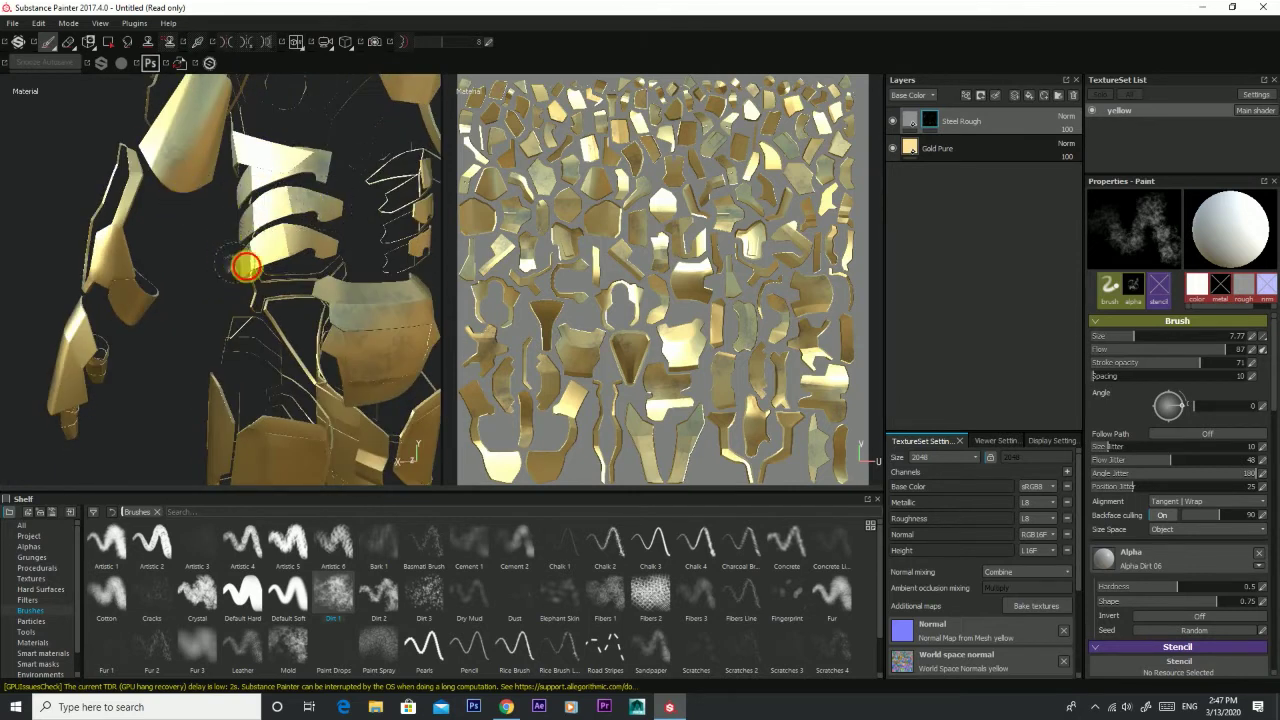
pyautogui.moveTo(298, 245)
pyautogui.keyDown('alt'); pyautogui.mouseDown()
pyautogui.moveTo(451, 257)
pyautogui.moveTo(329, 249)
pyautogui.moveTo(254, 209)
pyautogui.mouseUp(); pyautogui.keyUp('alt')
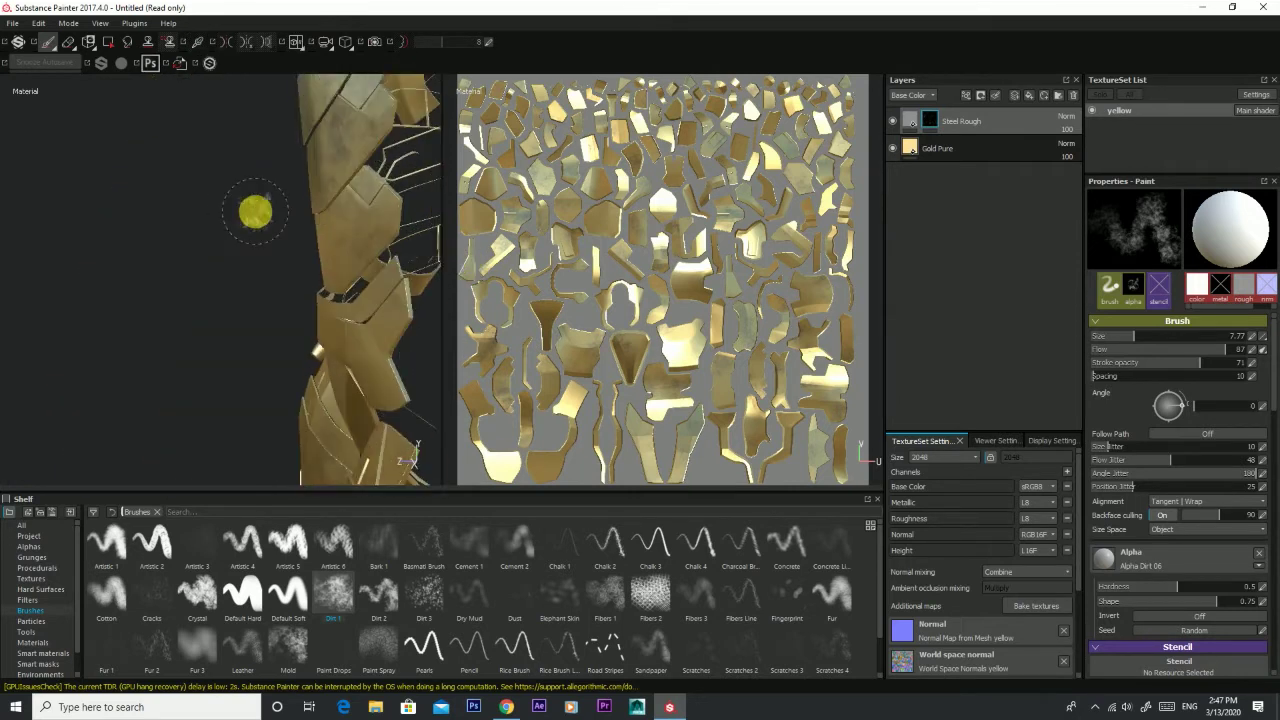
pyautogui.keyDown('alt'); pyautogui.moveTo(256, 212); pyautogui.dragTo(171, 209, button='right'); pyautogui.keyUp('alt')
pyautogui.keyDown('alt'); pyautogui.moveTo(171, 209); pyautogui.dragTo(329, 251); pyautogui.keyUp('alt')
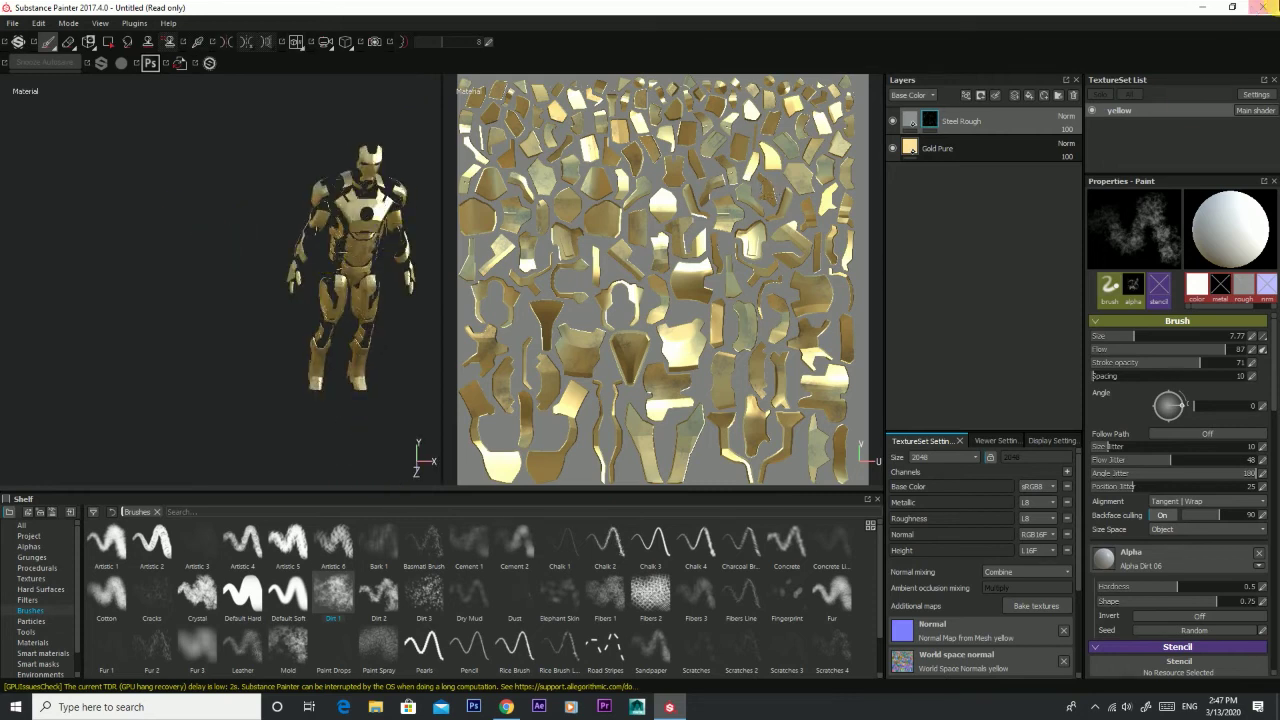
pyautogui.scroll(5, 312, 305)
pyautogui.moveTo(314, 297)
pyautogui.keyDown('alt'); pyautogui.mouseDown()
pyautogui.moveTo(189, 342)
pyautogui.moveTo(191, 277)
pyautogui.mouseUp(); pyautogui.keyUp('alt')
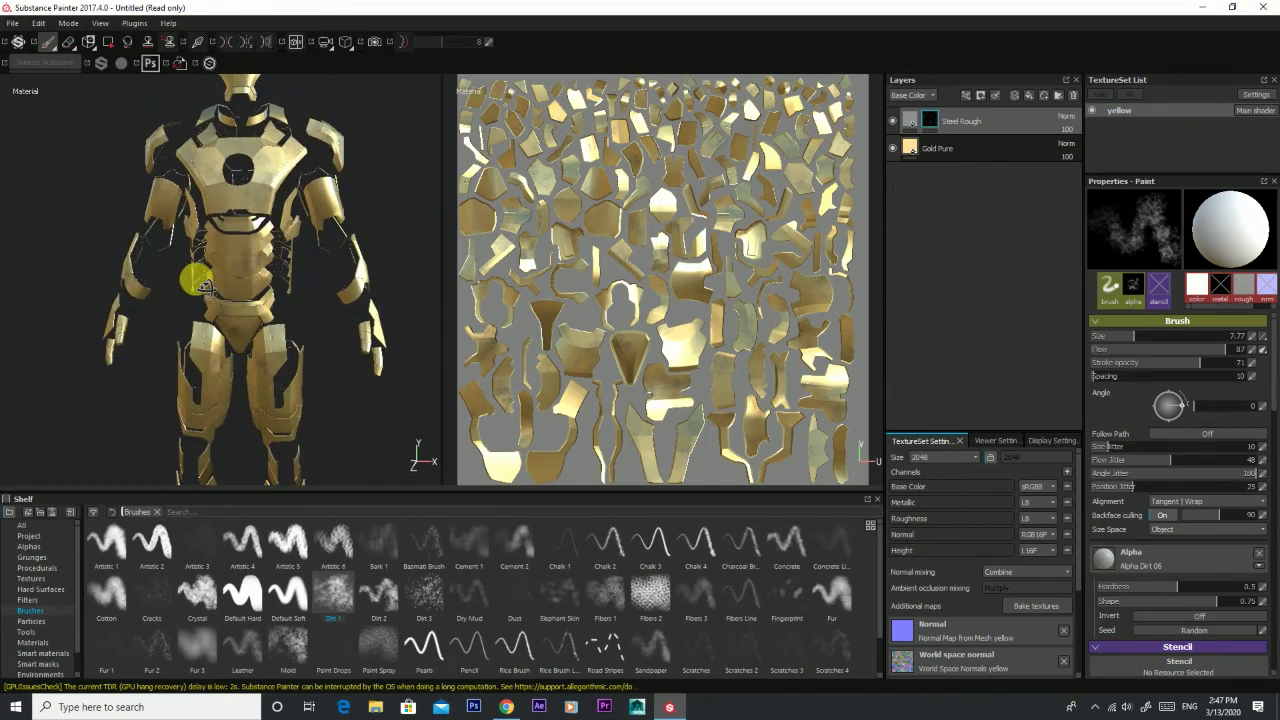
# Step: Place the Machinery smart material from the Smart materials shelf above Steel Rough
pyautogui.click(45, 653)
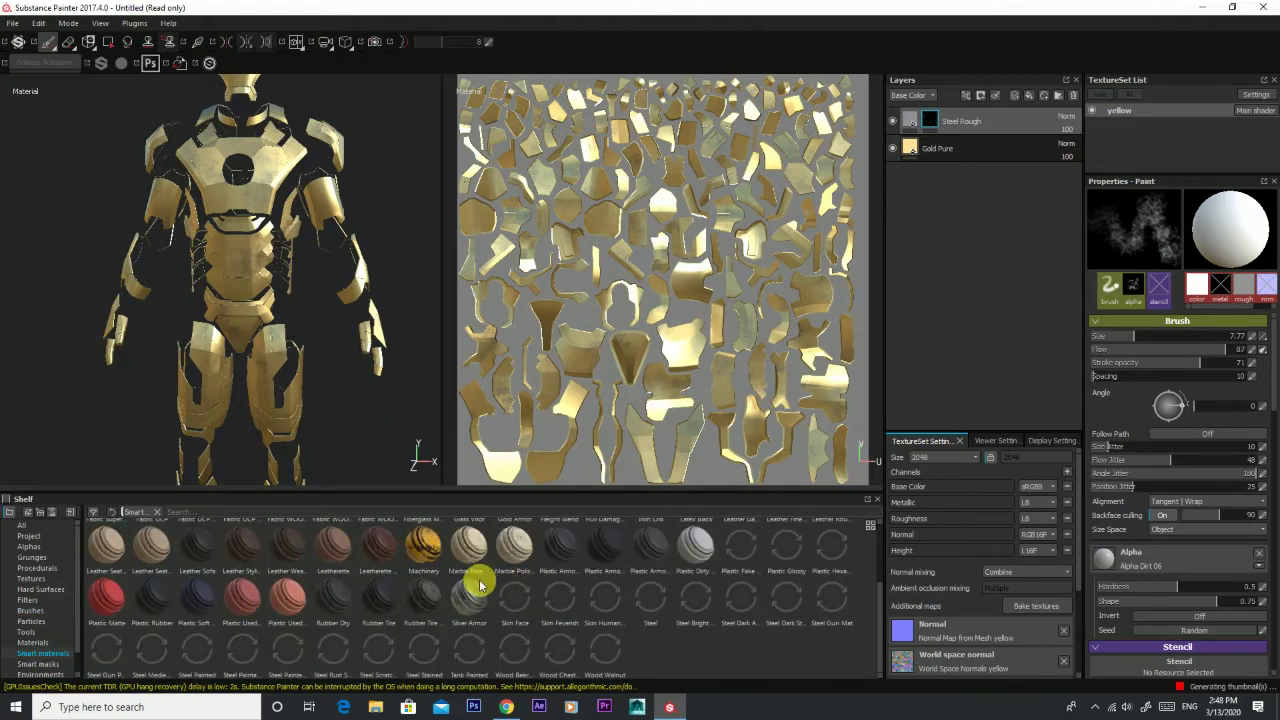
pyautogui.moveTo(425, 552)
pyautogui.mouseDown()
pyautogui.moveTo(985, 138)
pyautogui.moveTo(958, 112)
pyautogui.mouseUp()
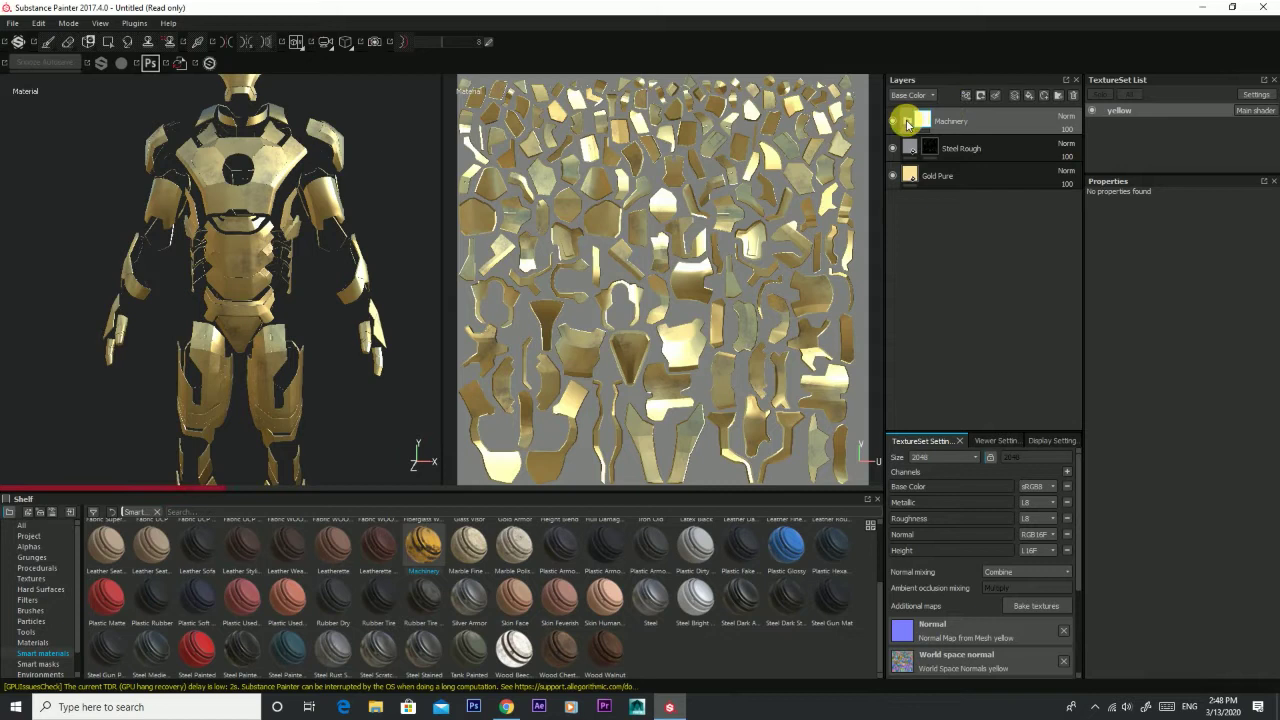
# Step: Delete the yellow Metal Base fill layer from the Machinery group
pyautogui.click(907, 123)
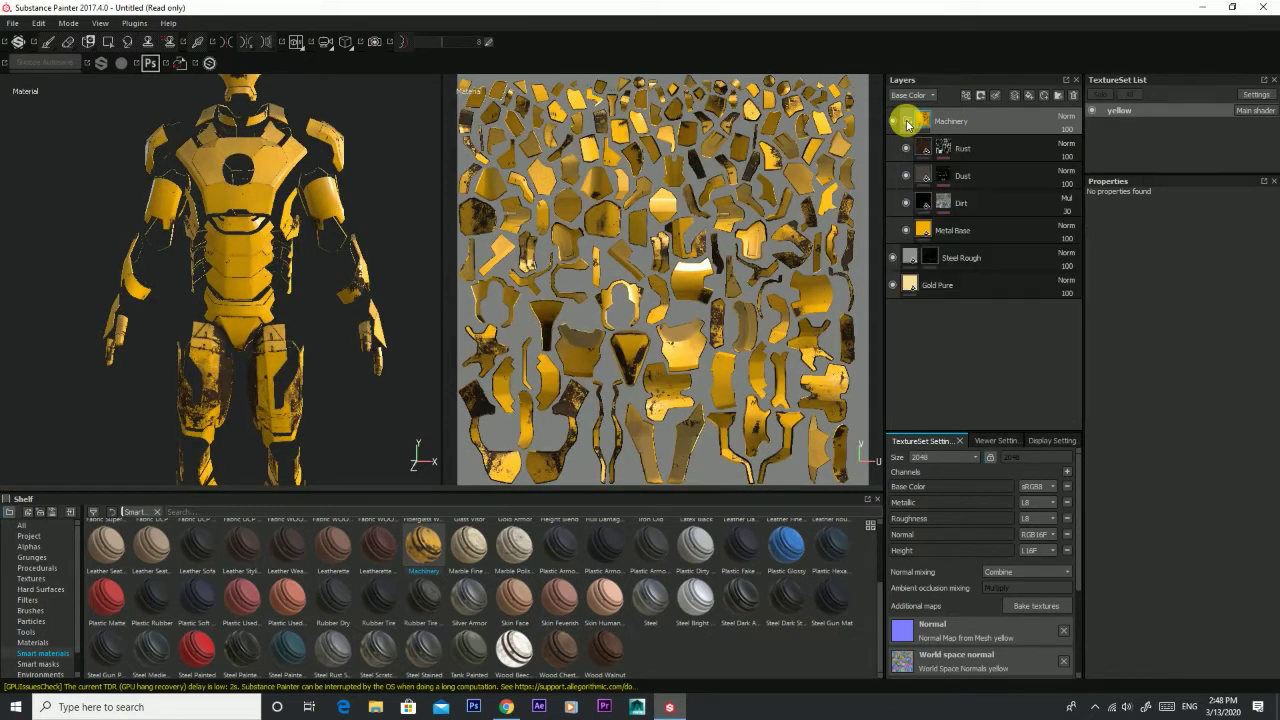
pyautogui.click(958, 232)
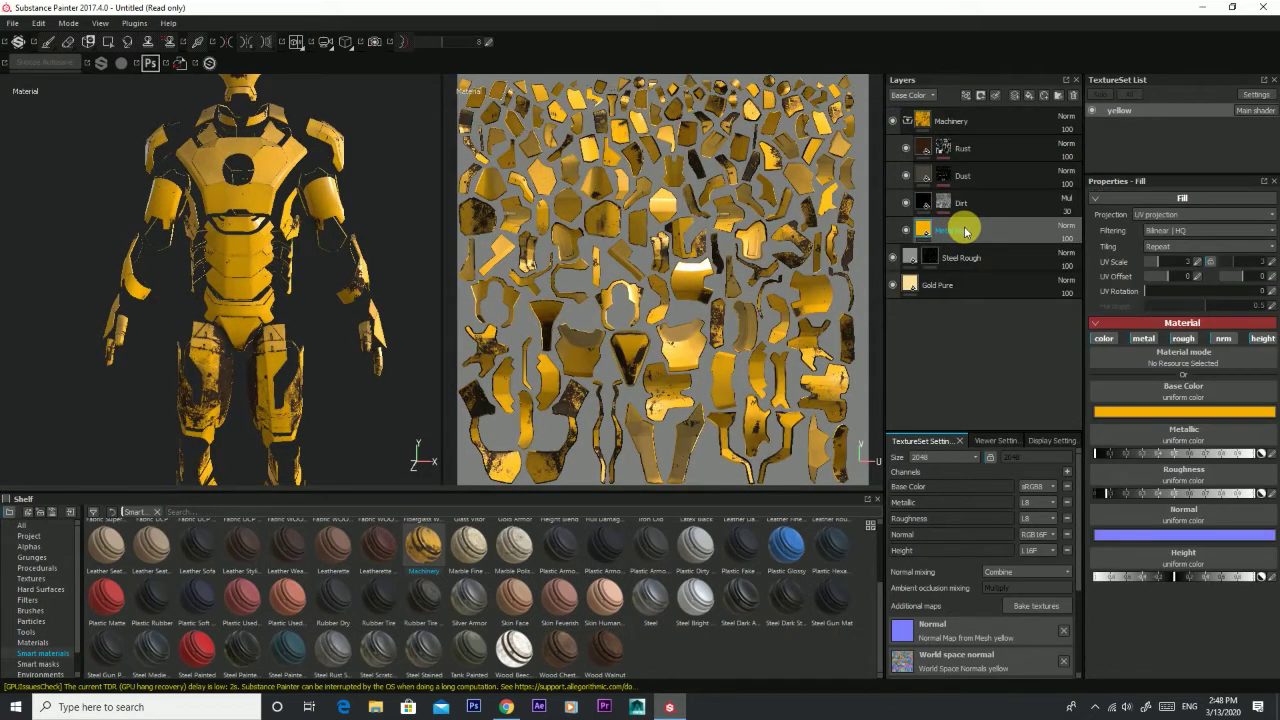
pyautogui.press('Delete')
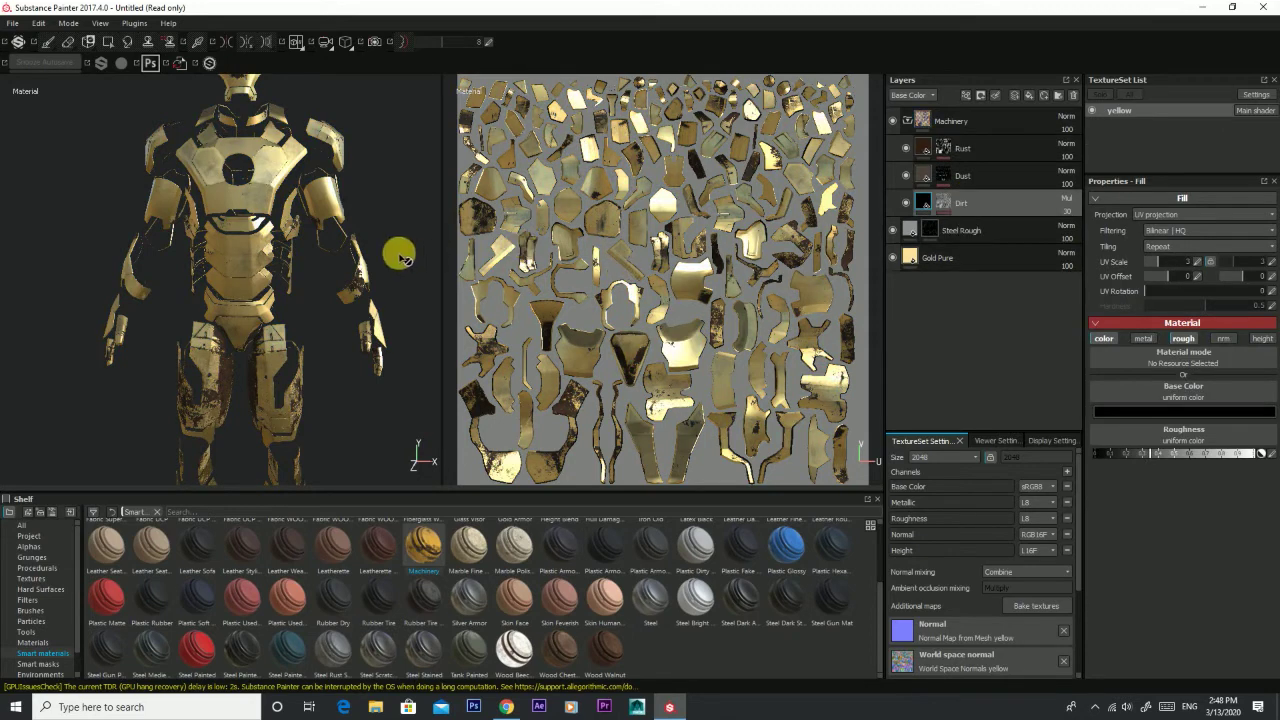
pyautogui.scroll(5, 365, 260)
pyautogui.moveTo(357, 263)
pyautogui.keyDown('alt'); pyautogui.mouseDown()
pyautogui.moveTo(176, 292)
pyautogui.moveTo(266, 283)
pyautogui.moveTo(274, 323)
pyautogui.moveTo(378, 404)
pyautogui.moveTo(300, 280)
pyautogui.moveTo(345, 279)
pyautogui.moveTo(258, 302)
pyautogui.moveTo(300, 328)
pyautogui.moveTo(214, 214)
pyautogui.moveTo(286, 71)
pyautogui.moveTo(272, 61)
pyautogui.mouseUp(); pyautogui.keyUp('alt')
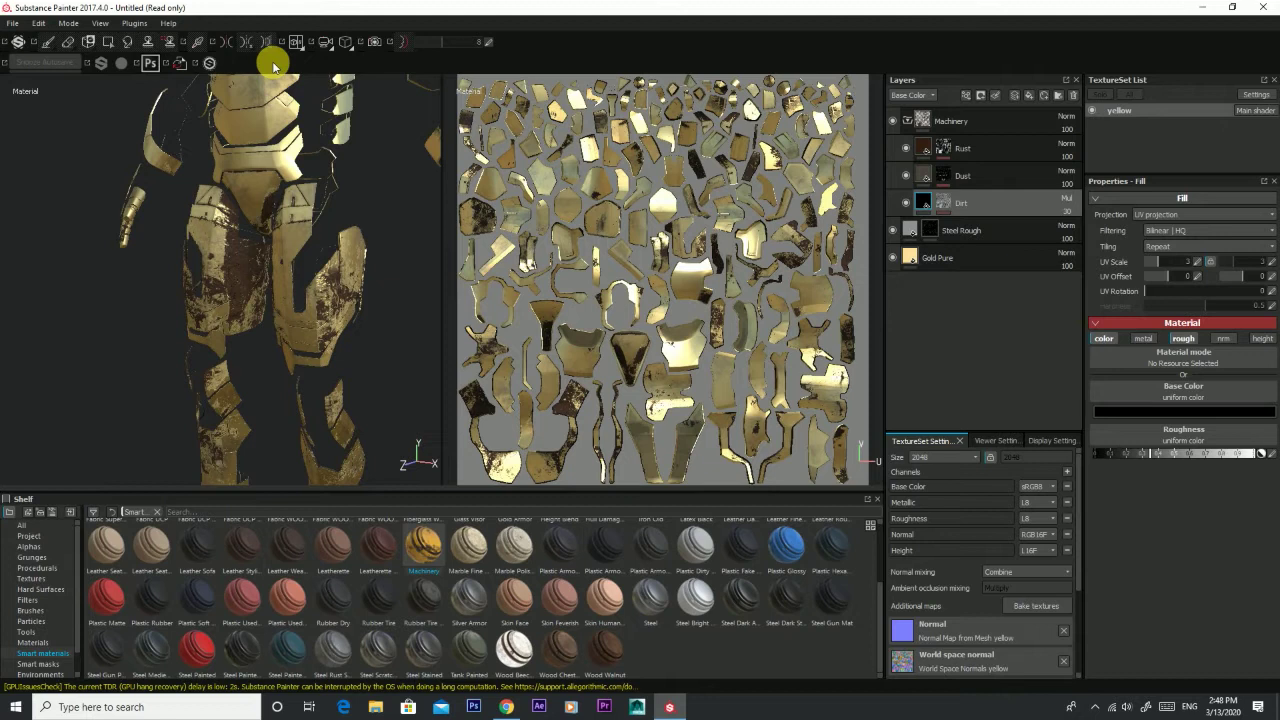
# Step: Hide and show the Dust, Dirt and Rust layers to compare their wear on the gold armour
pyautogui.click(906, 176)
pyautogui.click(906, 176)
pyautogui.click(906, 176)
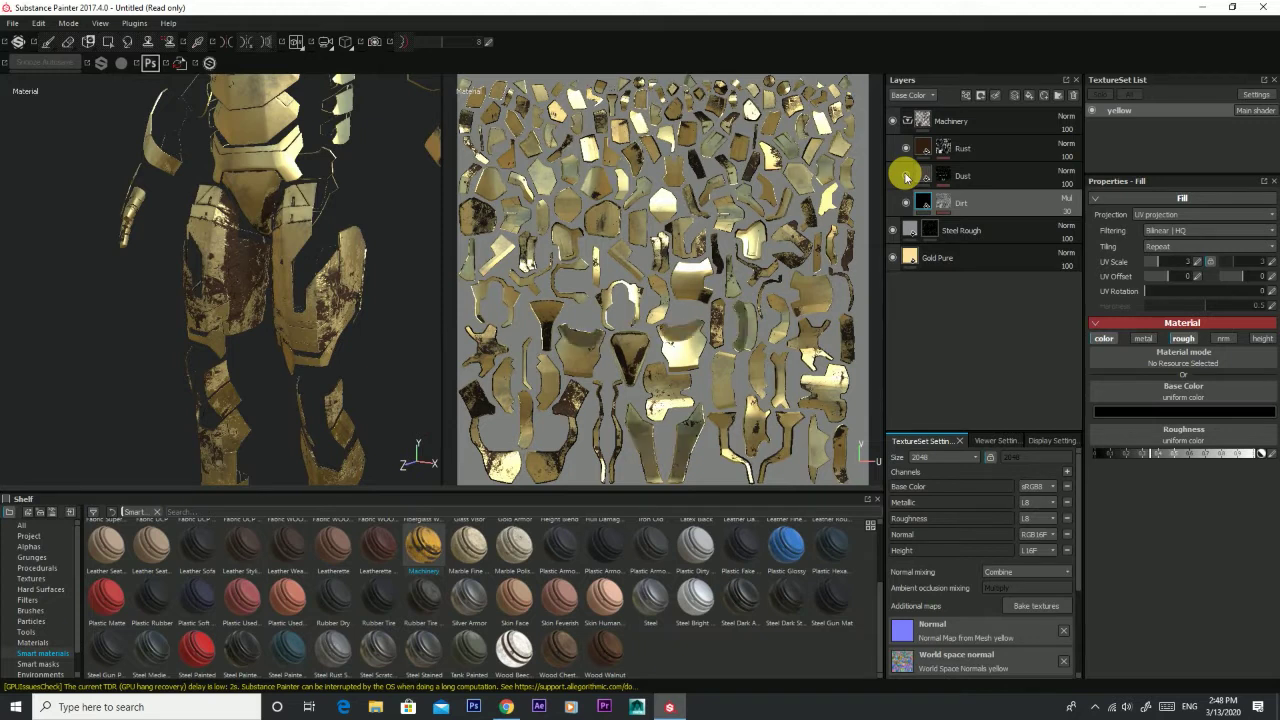
pyautogui.click(904, 204)
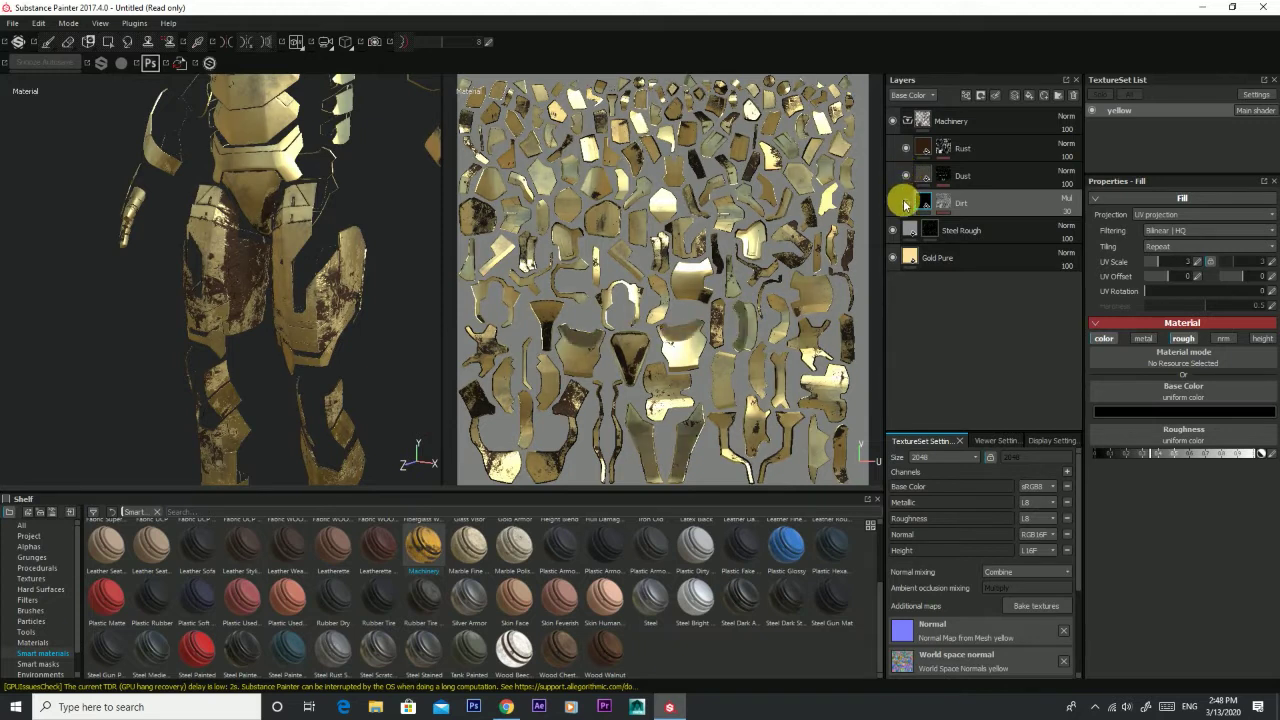
pyautogui.click(904, 204)
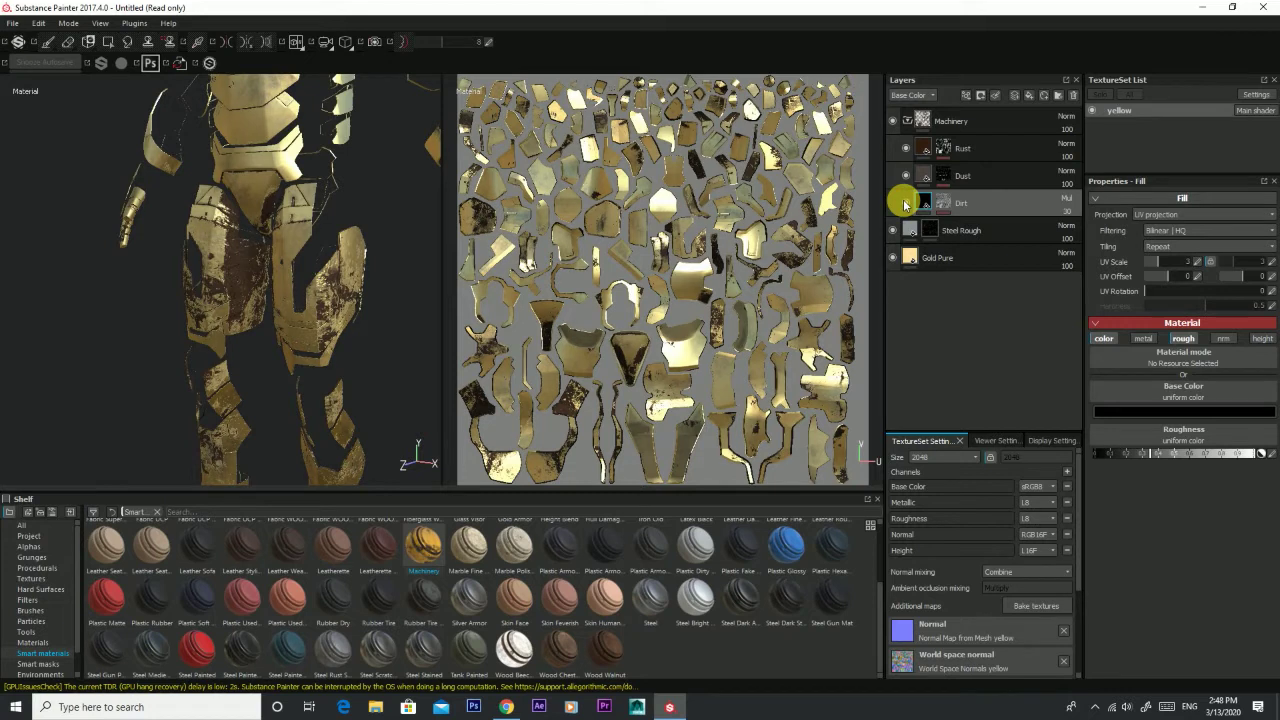
pyautogui.click(906, 152)
pyautogui.click(906, 152)
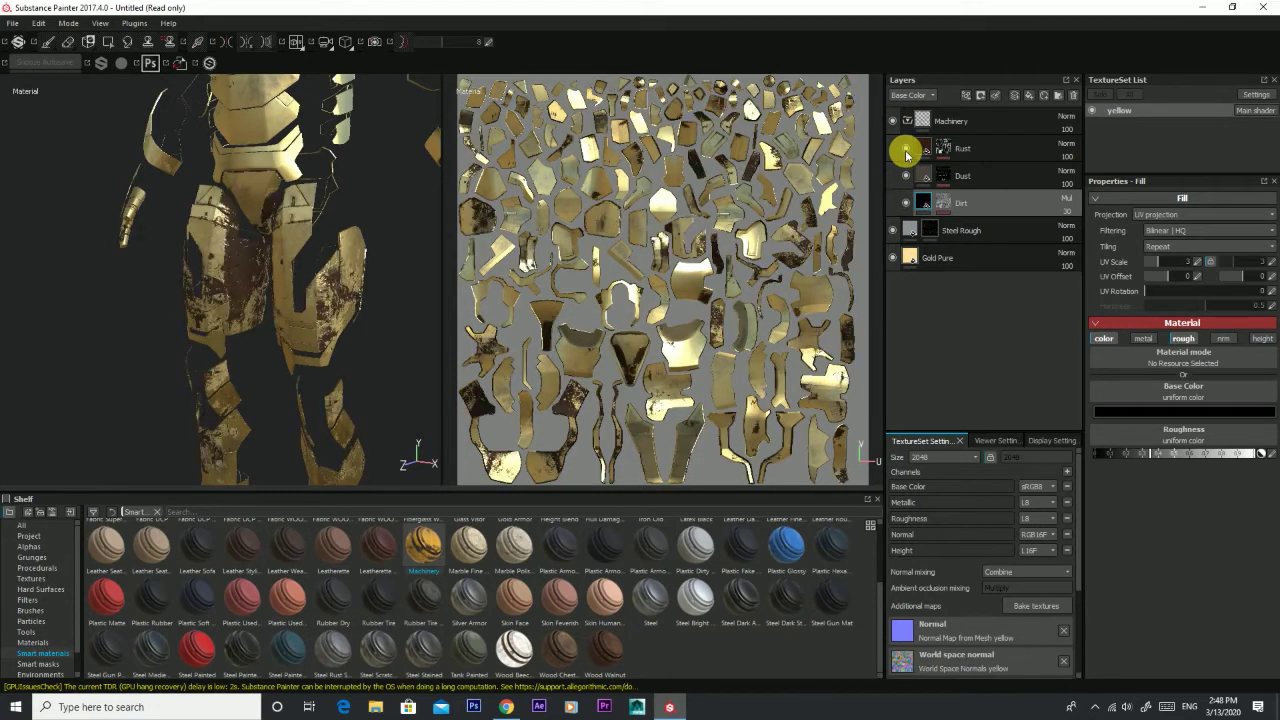
pyautogui.click(964, 149)
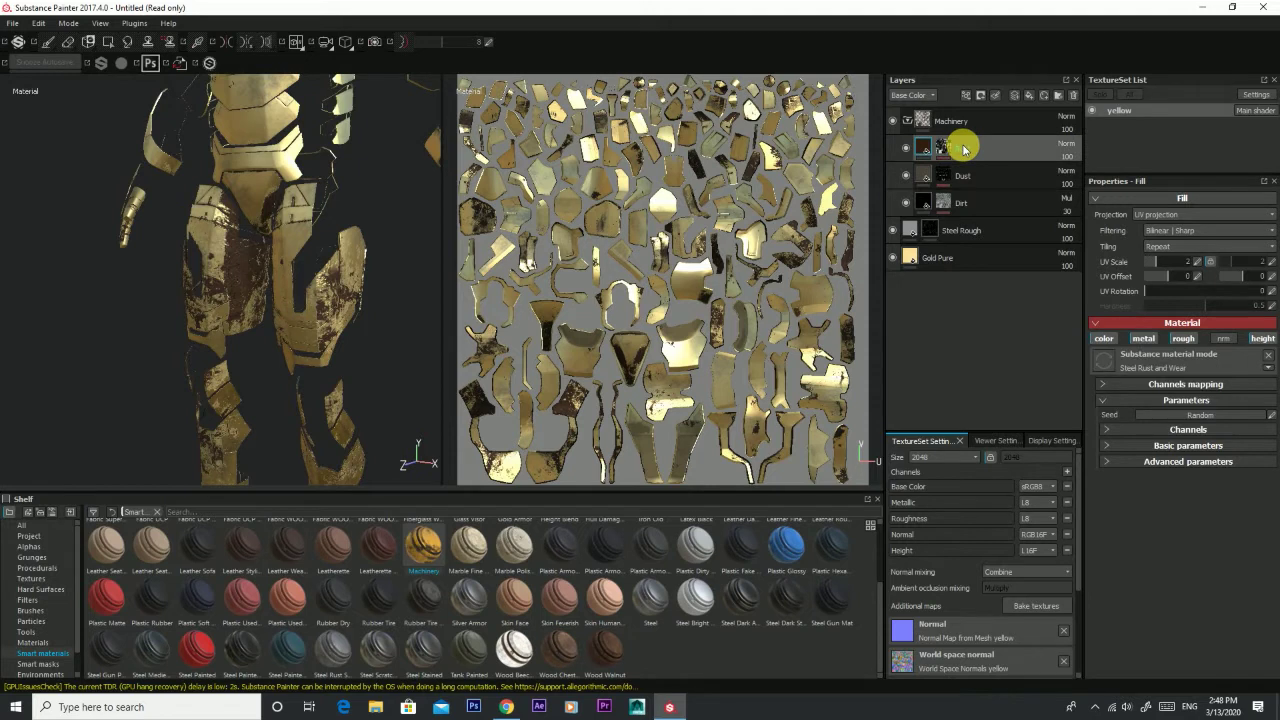
# Step: Hide and show the Rust layer while orbiting the armour to judge its effect
pyautogui.click(906, 148)
pyautogui.moveTo(229, 286)
pyautogui.keyDown('alt'); pyautogui.mouseDown()
pyautogui.moveTo(295, 265)
pyautogui.moveTo(263, 326)
pyautogui.moveTo(306, 346)
pyautogui.moveTo(176, 289)
pyautogui.mouseUp(); pyautogui.keyUp('alt')
pyautogui.click(906, 148)
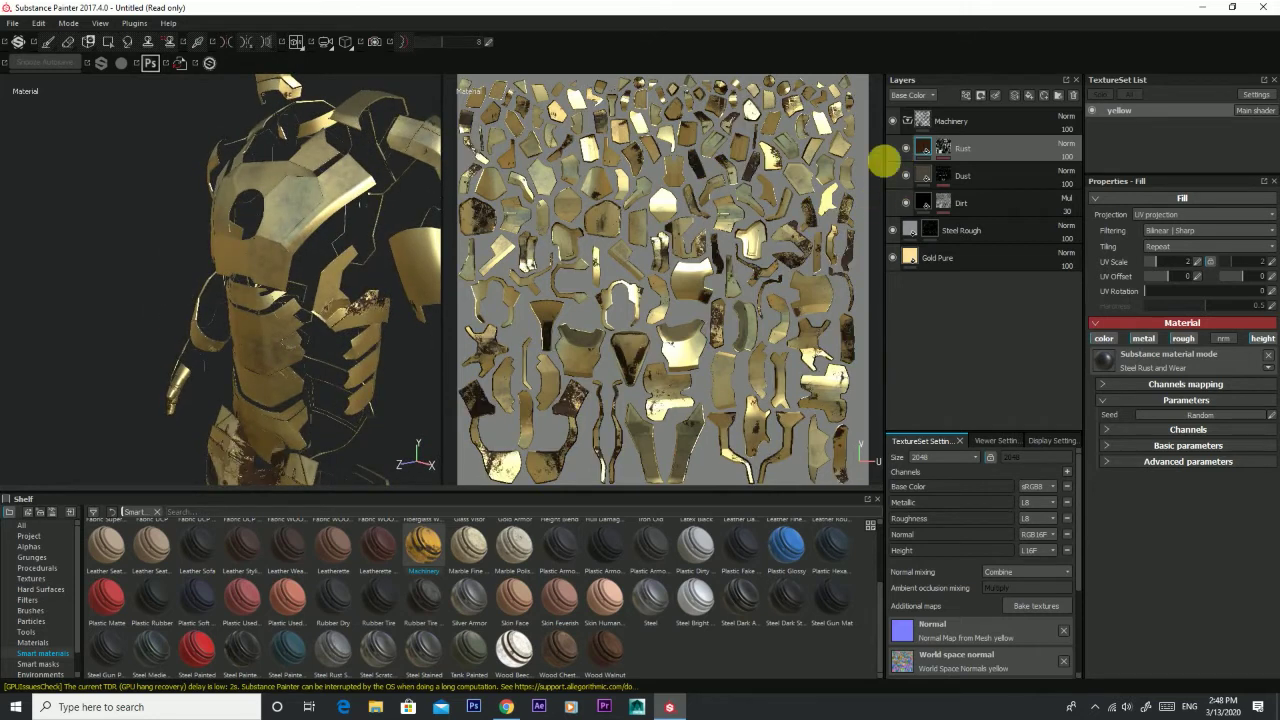
pyautogui.moveTo(190, 378)
pyautogui.keyDown('alt'); pyautogui.mouseDown()
pyautogui.moveTo(243, 320)
pyautogui.moveTo(214, 337)
pyautogui.moveTo(300, 335)
pyautogui.mouseUp(); pyautogui.keyUp('alt')
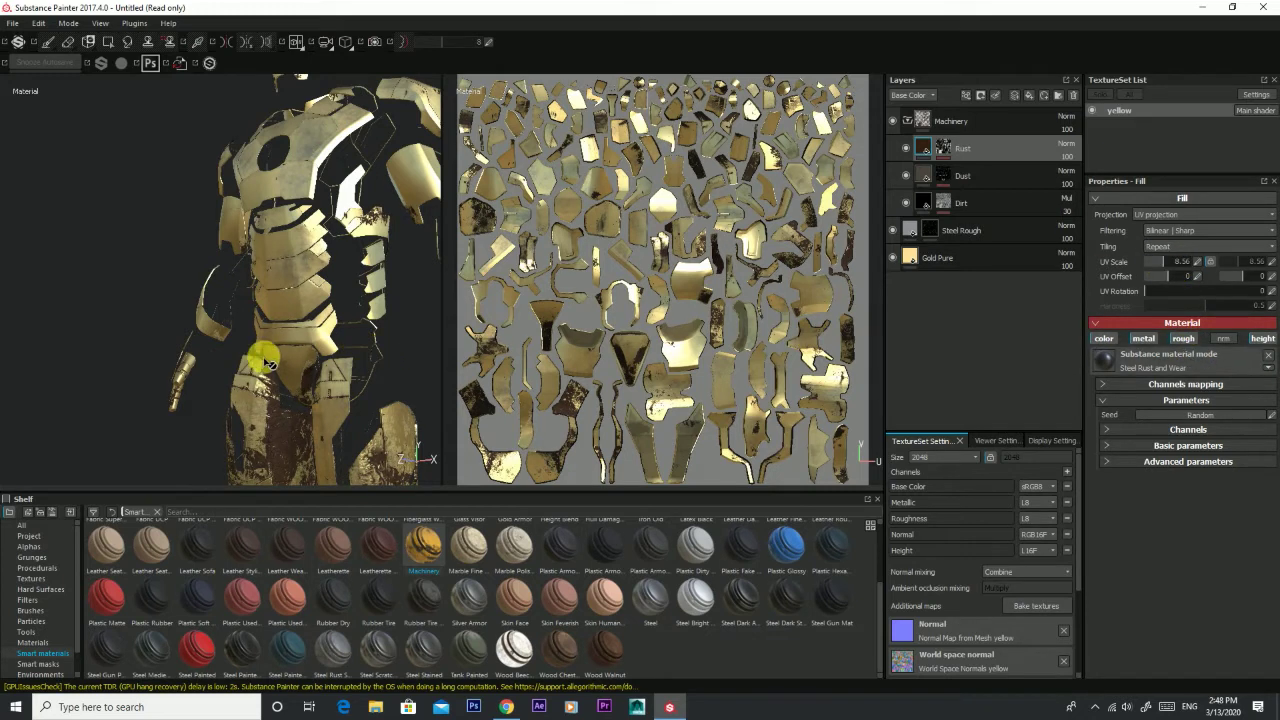
pyautogui.keyDown('alt'); pyautogui.moveTo(262, 358); pyautogui.dragTo(251, 366); pyautogui.keyUp('alt')
pyautogui.keyDown('alt'); pyautogui.moveTo(157, 386); pyautogui.dragTo(257, 423); pyautogui.keyUp('alt')
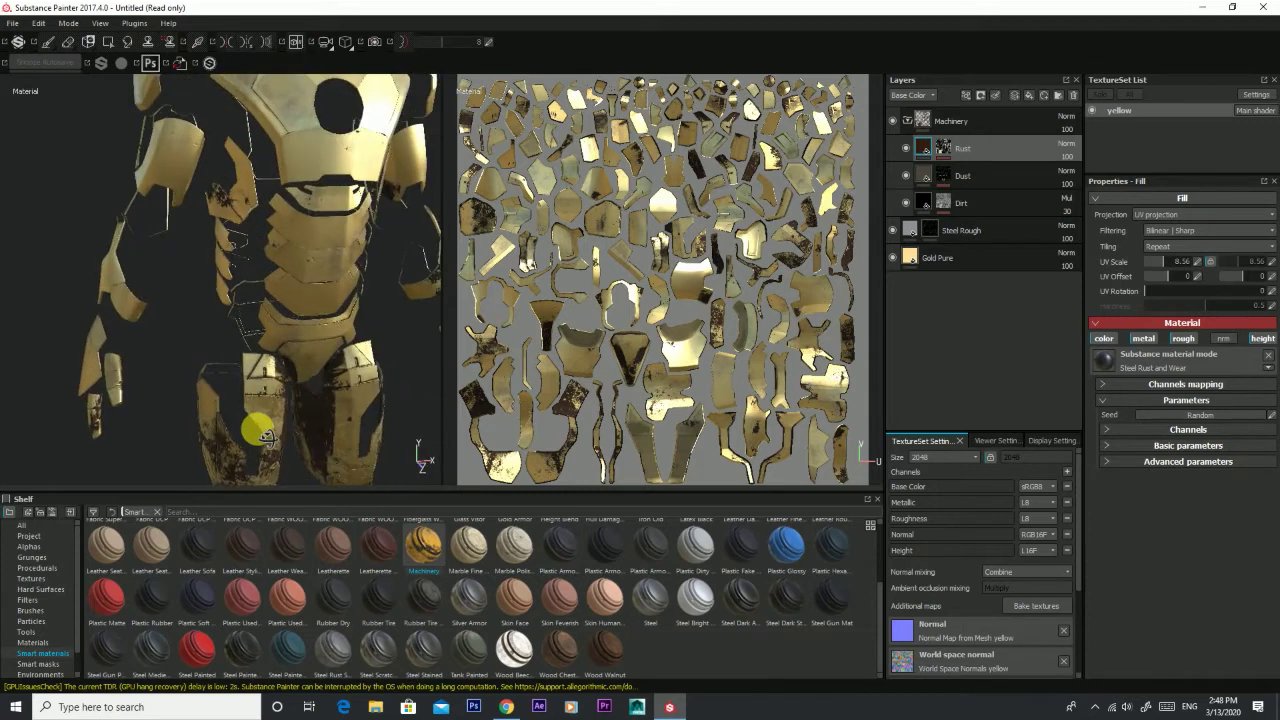
# Step: Try Bilinear | HQ filtering, then keep Bilinear | Sharp and roughness on for the Rust fill
pyautogui.click(1177, 234)
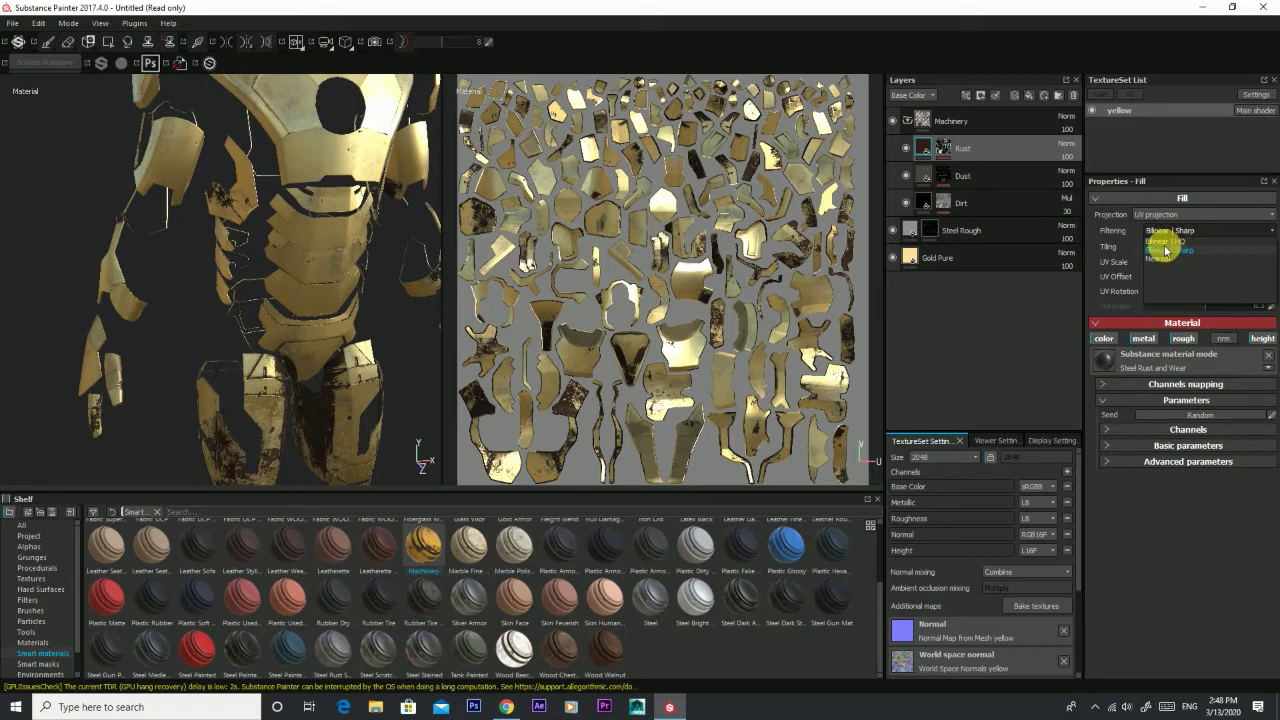
pyautogui.click(1163, 242)
pyautogui.keyDown('alt'); pyautogui.moveTo(260, 360); pyautogui.dragTo(103, 362); pyautogui.keyUp('alt')
pyautogui.click(1177, 231)
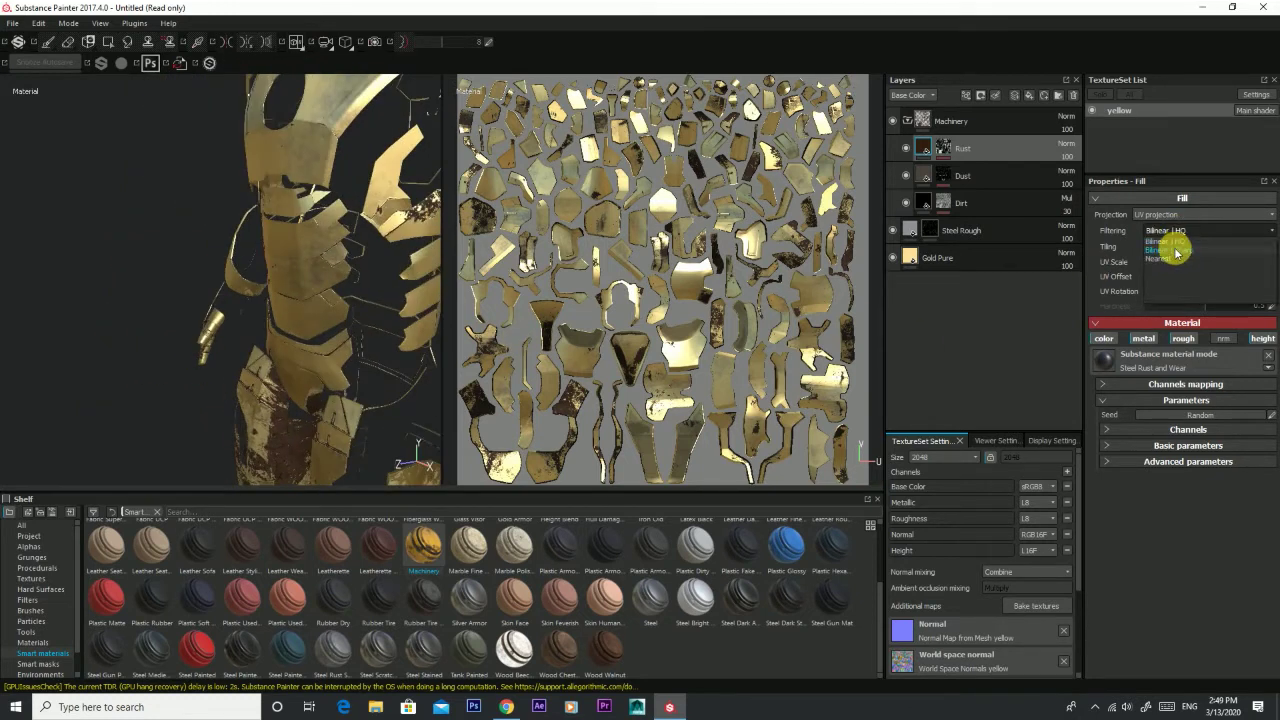
pyautogui.click(1170, 251)
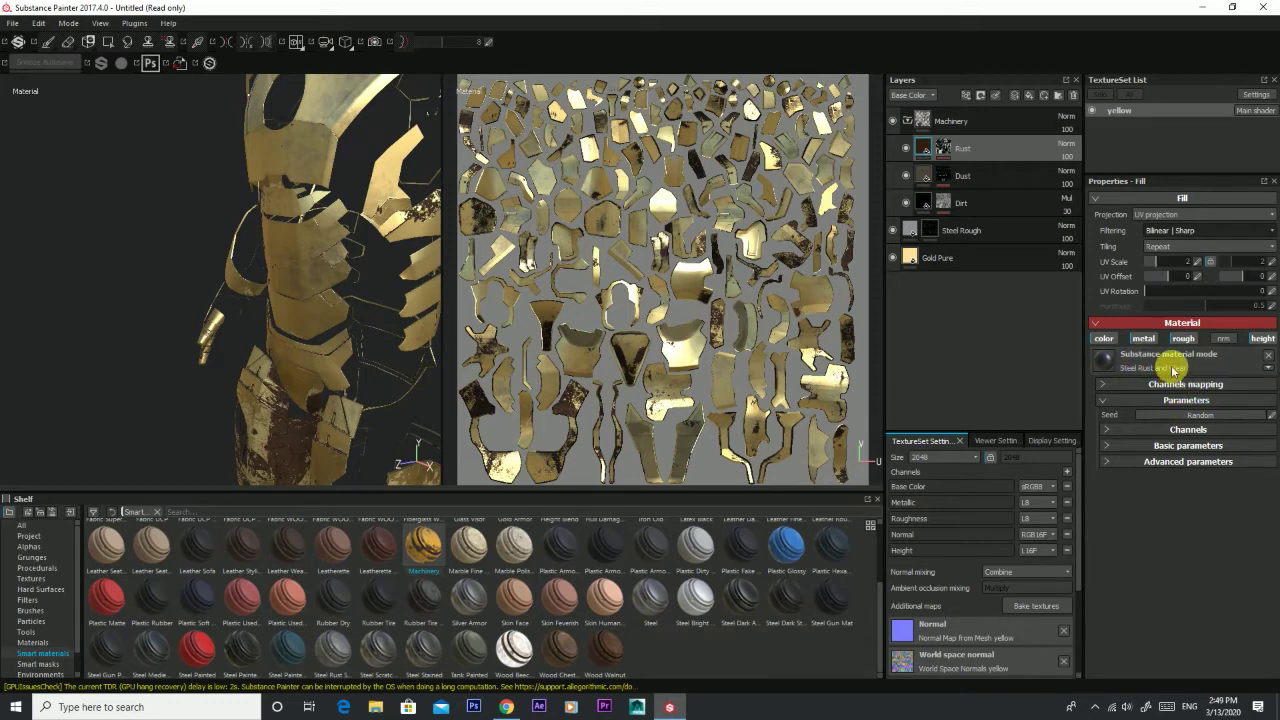
pyautogui.click(1196, 340)
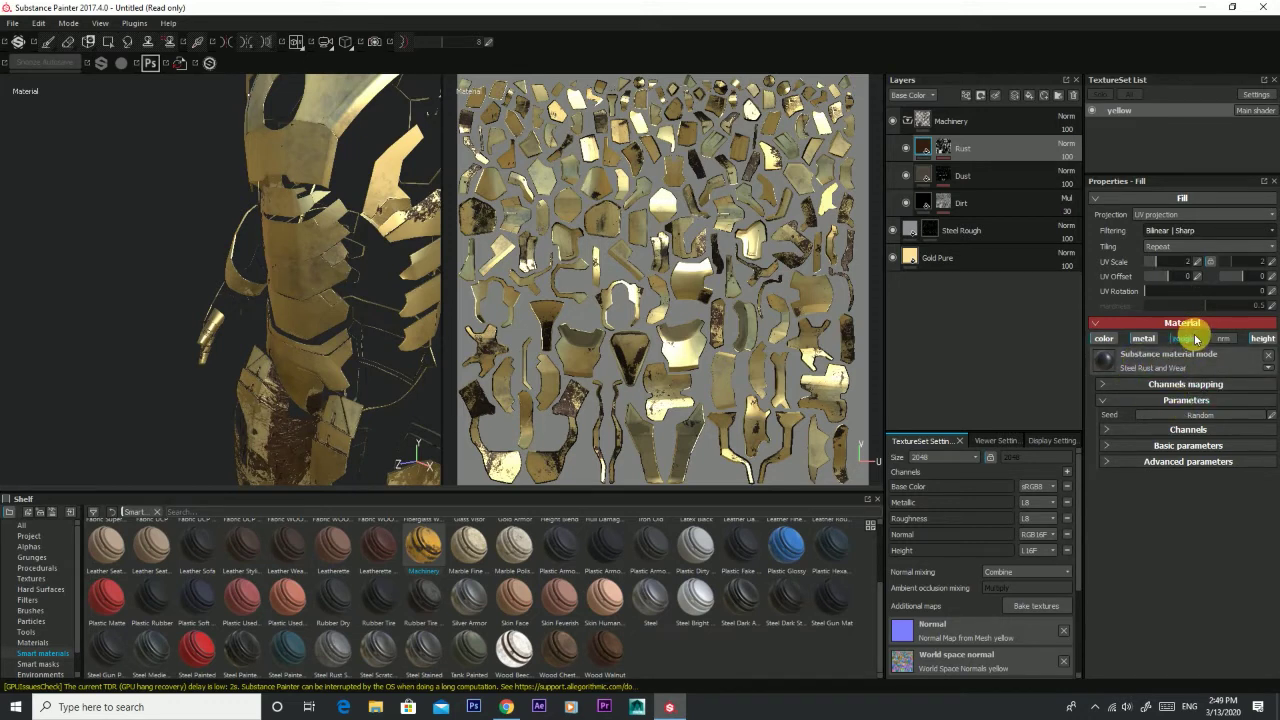
pyautogui.click(1195, 338)
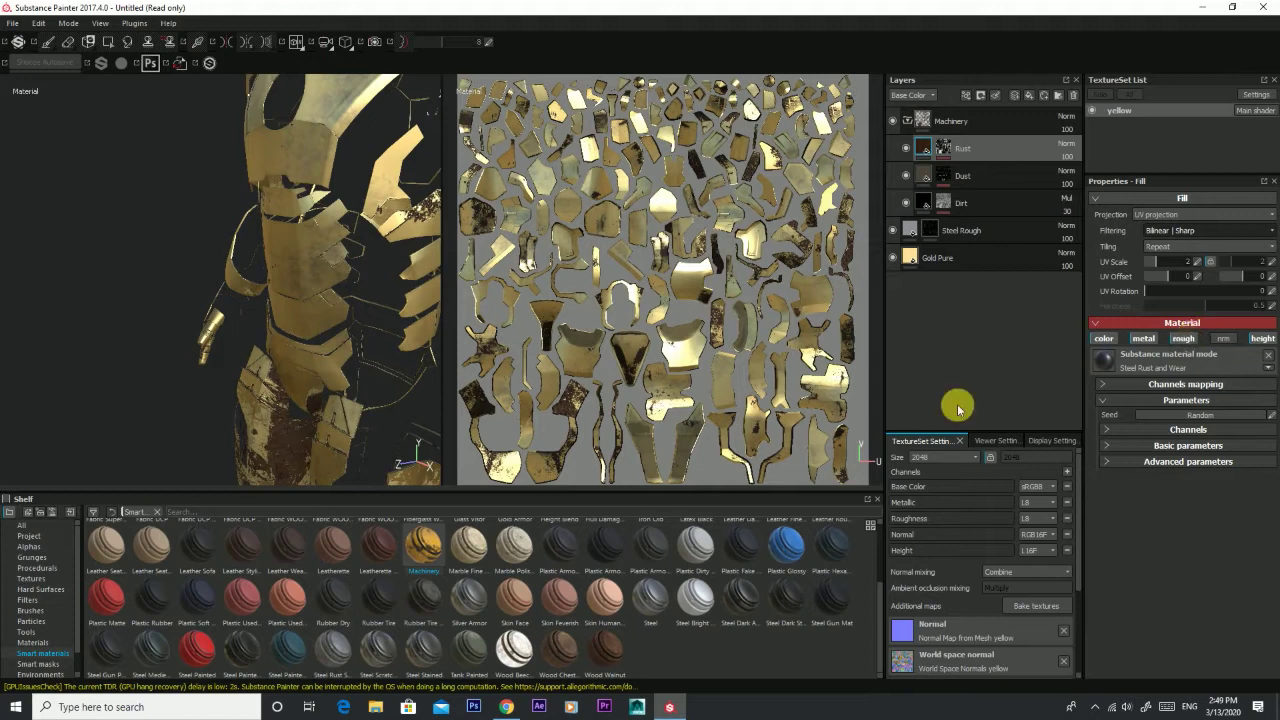
# Step: Switch off the Rust fill's height channel
pyautogui.keyDown('alt'); pyautogui.moveTo(306, 372); pyautogui.dragTo(343, 393); pyautogui.keyUp('alt')
pyautogui.moveTo(343, 393)
pyautogui.keyDown('alt'); pyautogui.mouseDown(button='right')
pyautogui.moveTo(285, 312)
pyautogui.moveTo(266, 331)
pyautogui.mouseUp(button='right'); pyautogui.keyUp('alt')
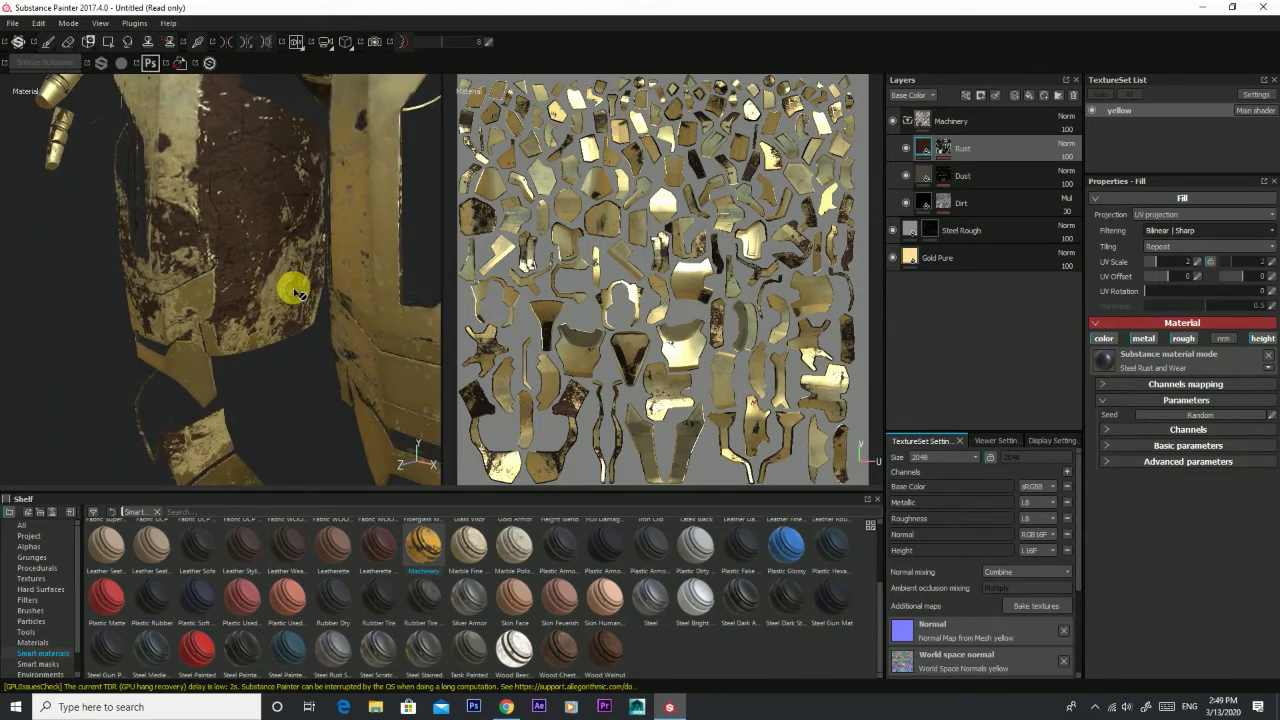
pyautogui.moveTo(291, 251)
pyautogui.keyDown('alt'); pyautogui.mouseDown()
pyautogui.moveTo(428, 350)
pyautogui.moveTo(348, 228)
pyautogui.moveTo(251, 423)
pyautogui.moveTo(237, 391)
pyautogui.moveTo(266, 331)
pyautogui.moveTo(94, 360)
pyautogui.moveTo(243, 331)
pyautogui.mouseUp(); pyautogui.keyUp('alt')
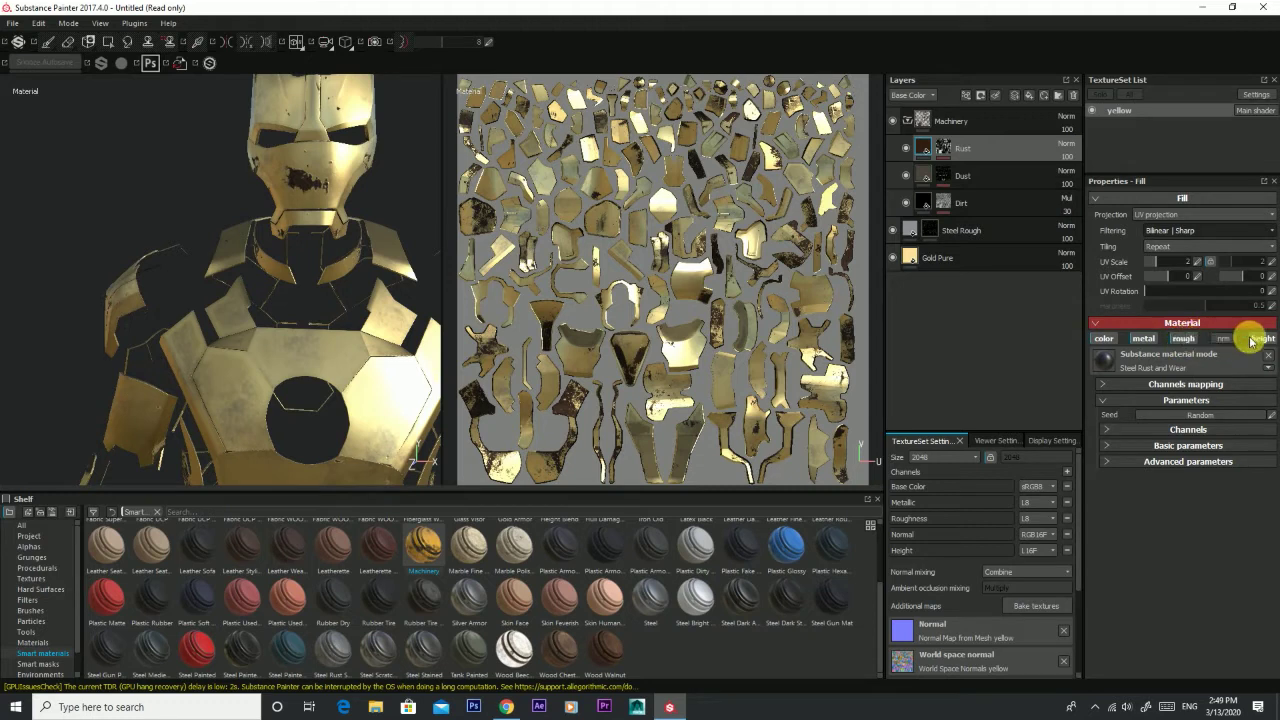
pyautogui.moveTo(345, 232)
pyautogui.keyDown('alt'); pyautogui.mouseDown()
pyautogui.moveTo(249, 266)
pyautogui.moveTo(286, 246)
pyautogui.moveTo(200, 310)
pyautogui.moveTo(386, 206)
pyautogui.moveTo(371, 234)
pyautogui.moveTo(449, 200)
pyautogui.moveTo(438, 203)
pyautogui.mouseUp(); pyautogui.keyUp('alt')
pyautogui.scroll(2, 200, 310)
pyautogui.scroll(1, 206, 306)
pyautogui.scroll(2, 206, 306)
pyautogui.scroll(2, 214, 277)
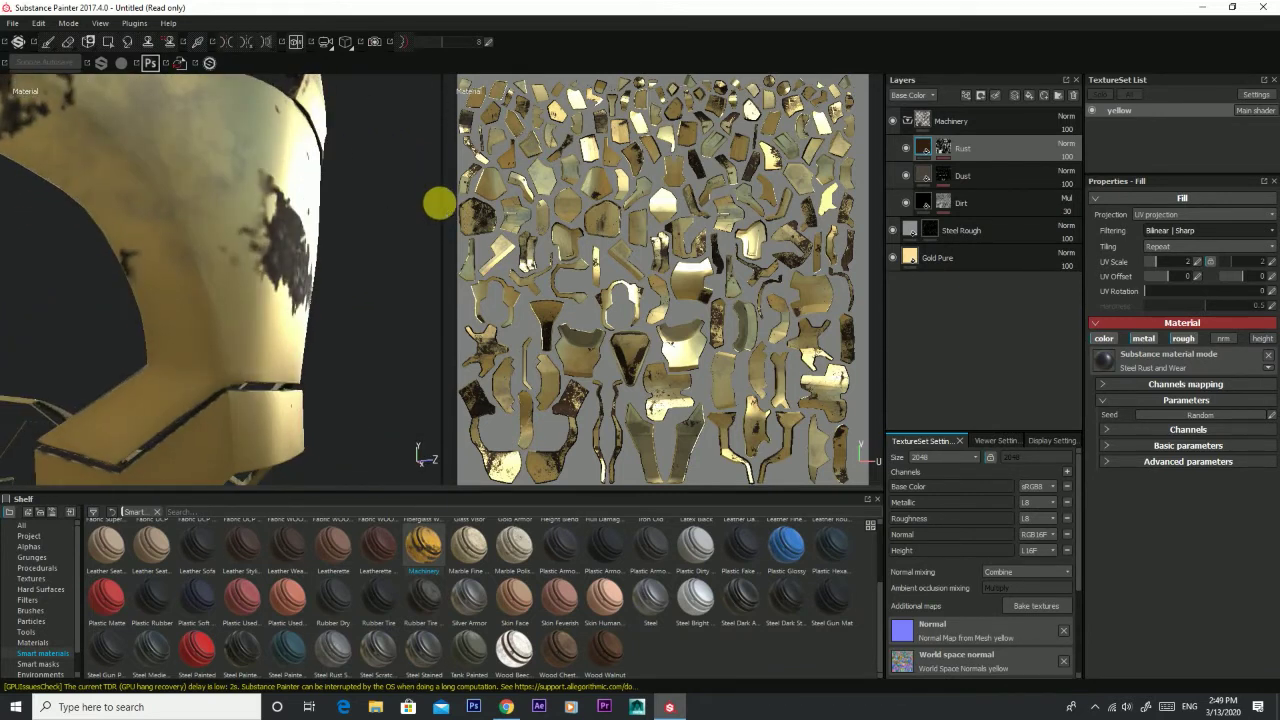
pyautogui.click(1258, 339)
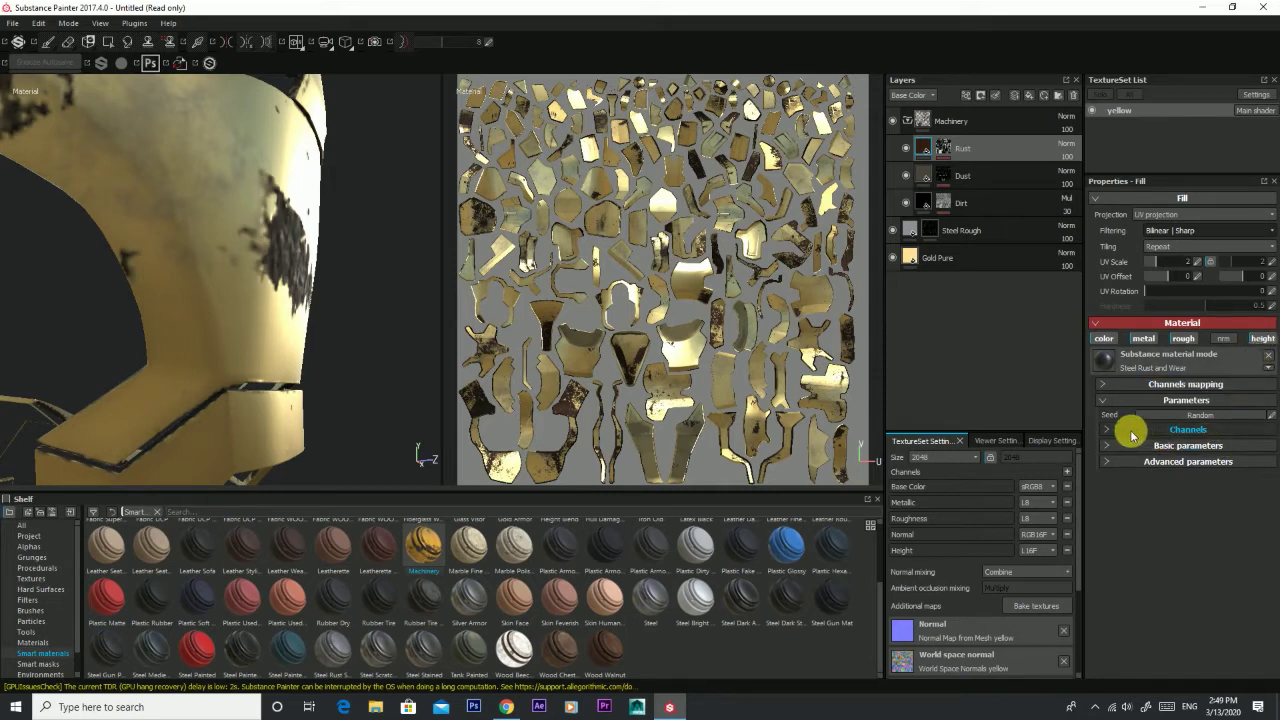
# Step: Expand the rust material's parameter sections down to its channel mapping
pyautogui.click(1190, 430)
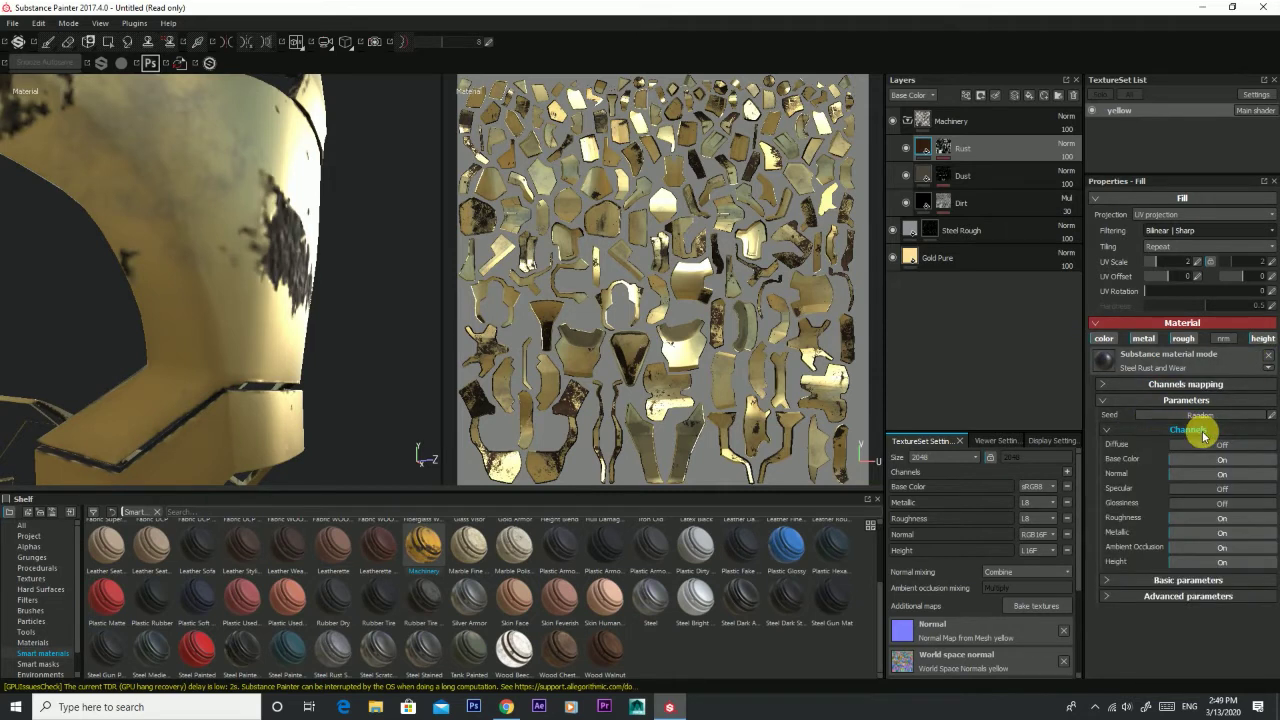
pyautogui.click(1203, 432)
pyautogui.click(1201, 446)
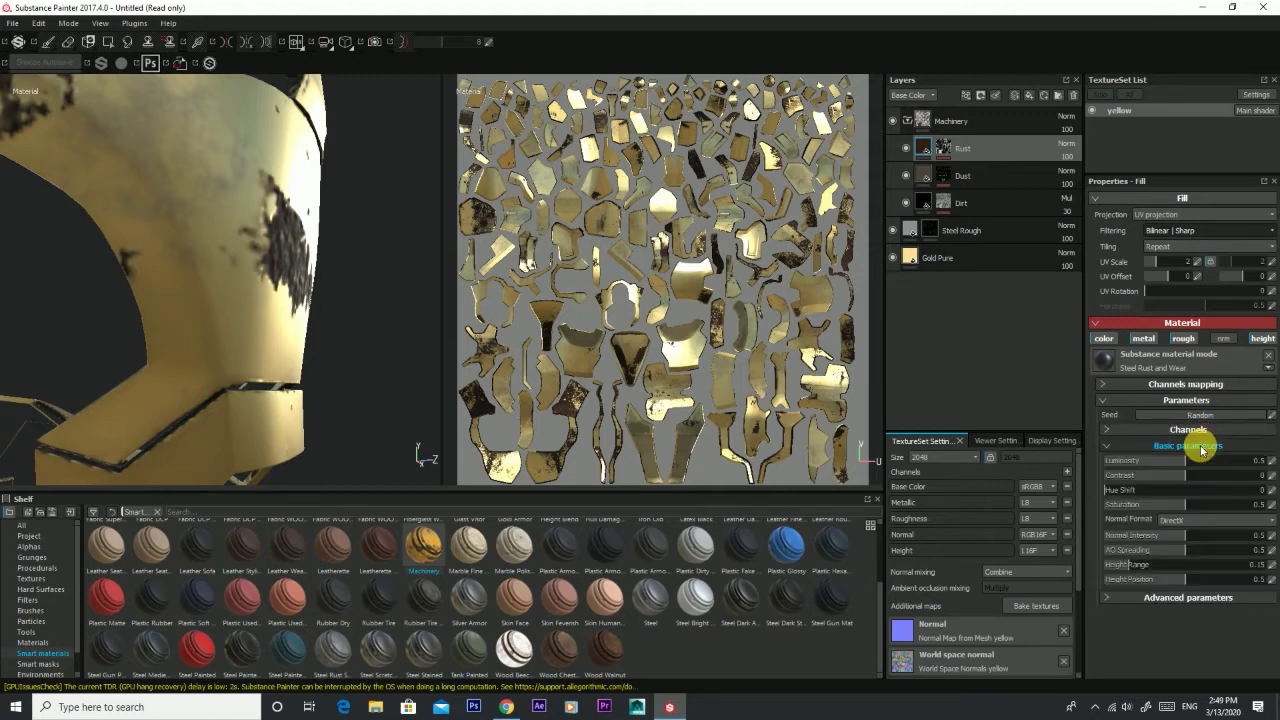
pyautogui.click(1201, 447)
pyautogui.click(1199, 461)
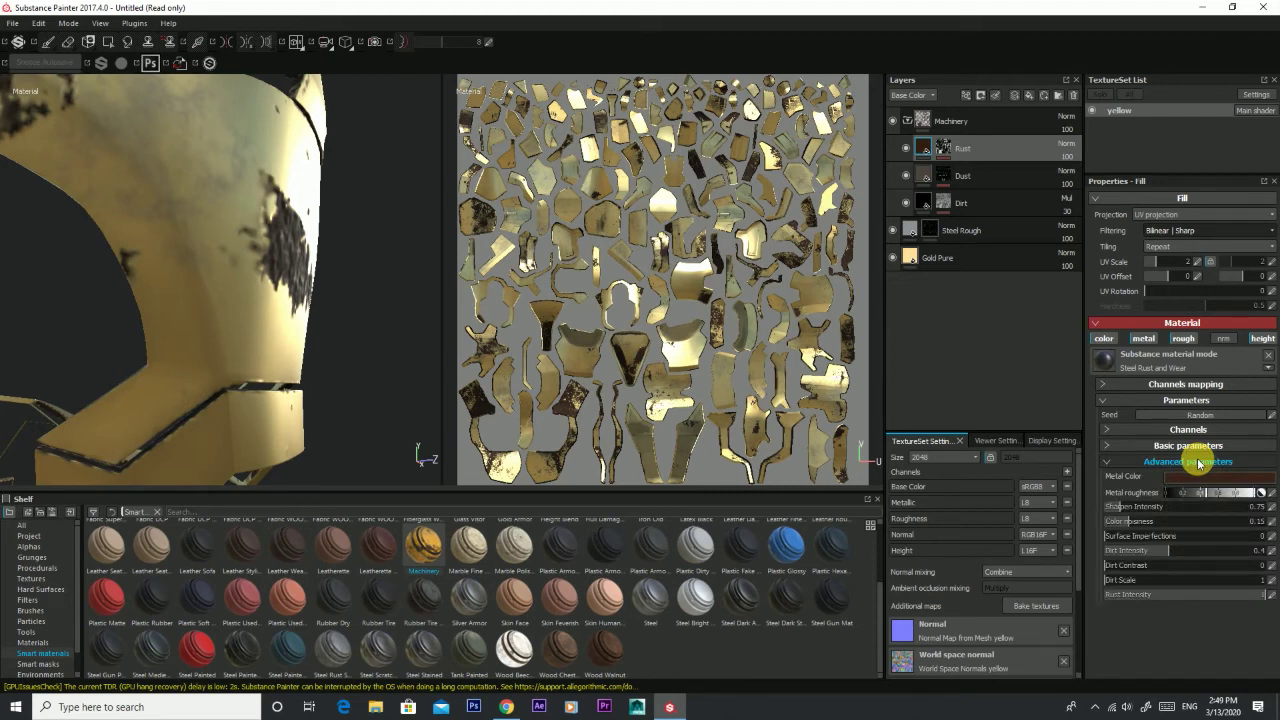
pyautogui.click(1199, 462)
pyautogui.click(1172, 386)
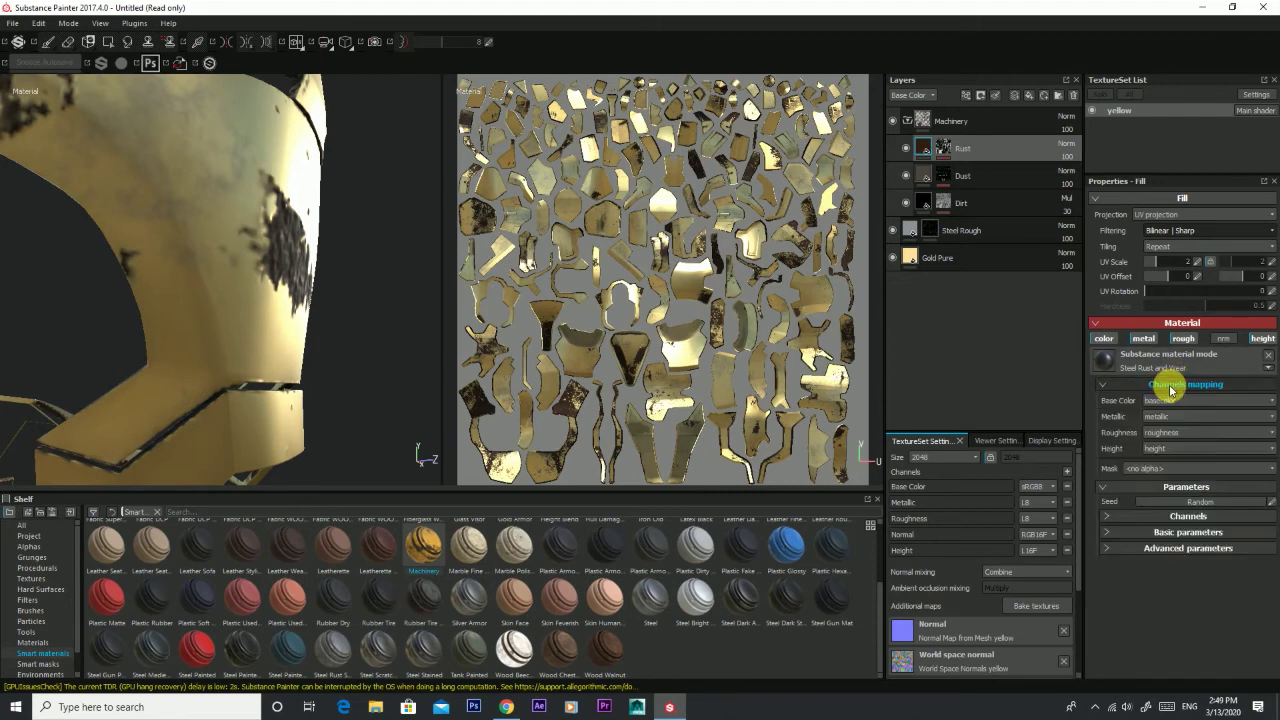
# Step: Try Rust height from basecolor, roughness and metallic, and roughness from basecolor
pyautogui.click(1170, 450)
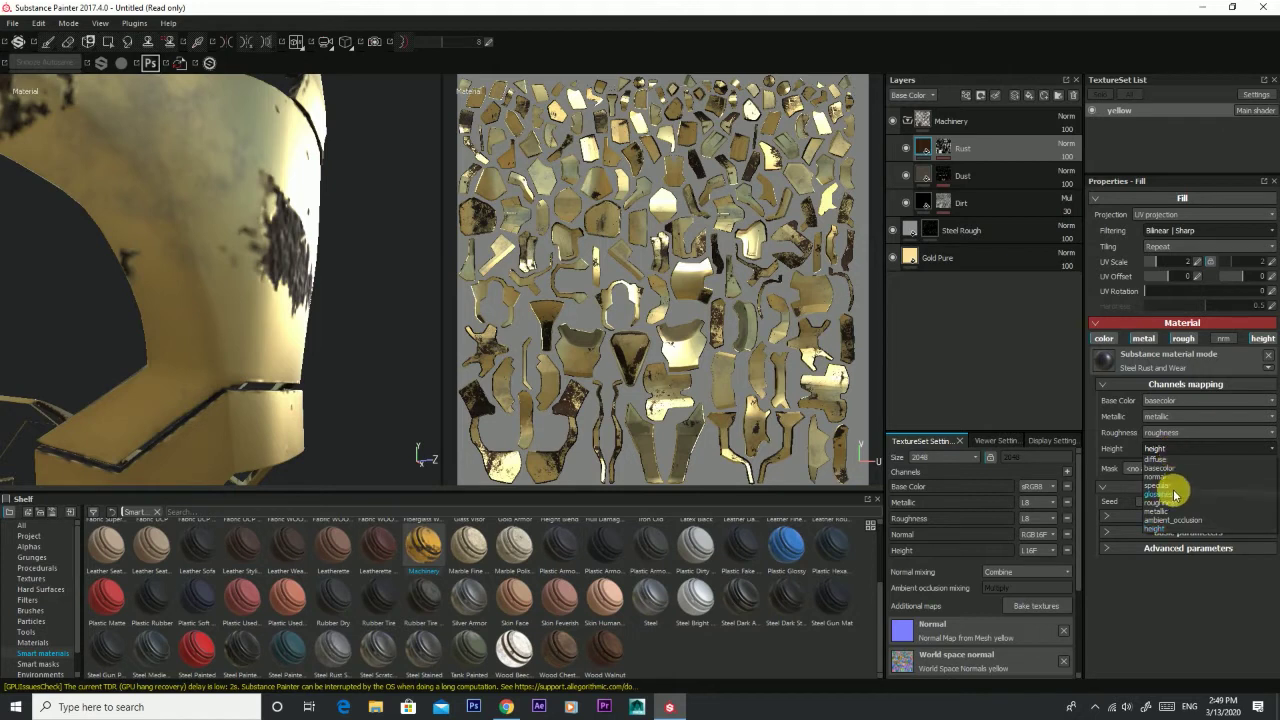
pyautogui.click(1160, 468)
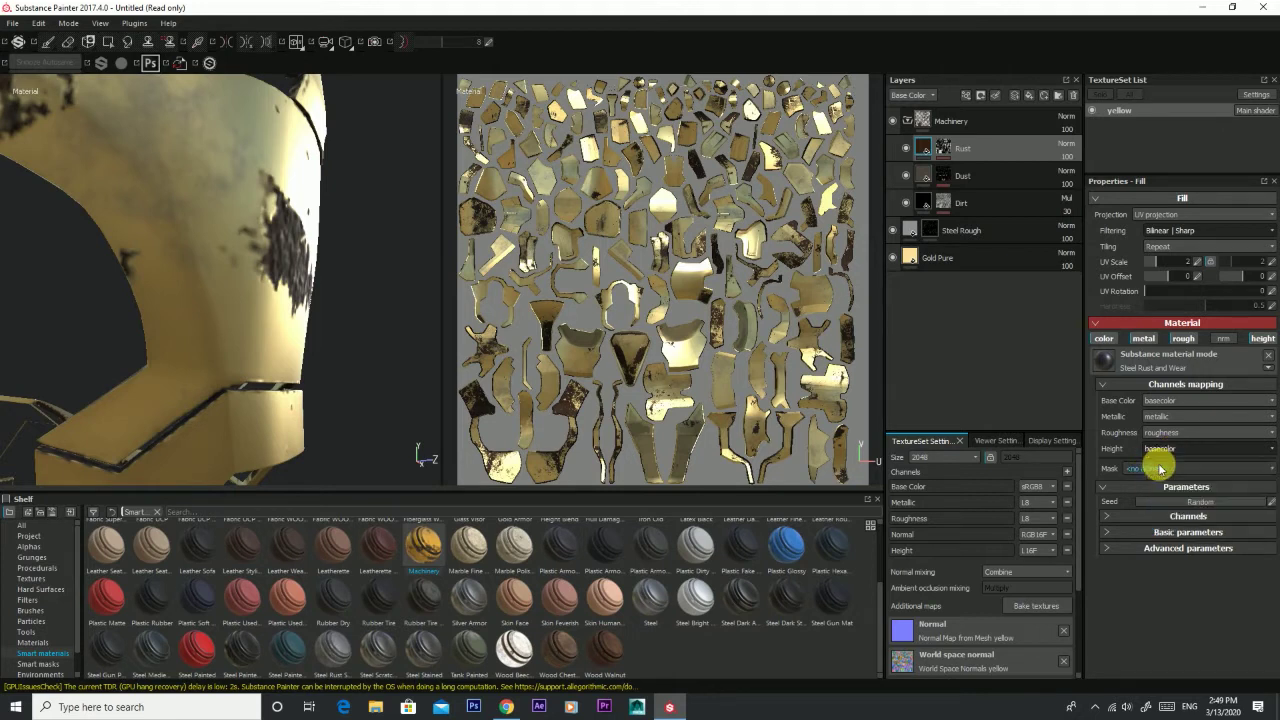
pyautogui.scroll(3, 194, 286)
pyautogui.scroll(3, 142, 303)
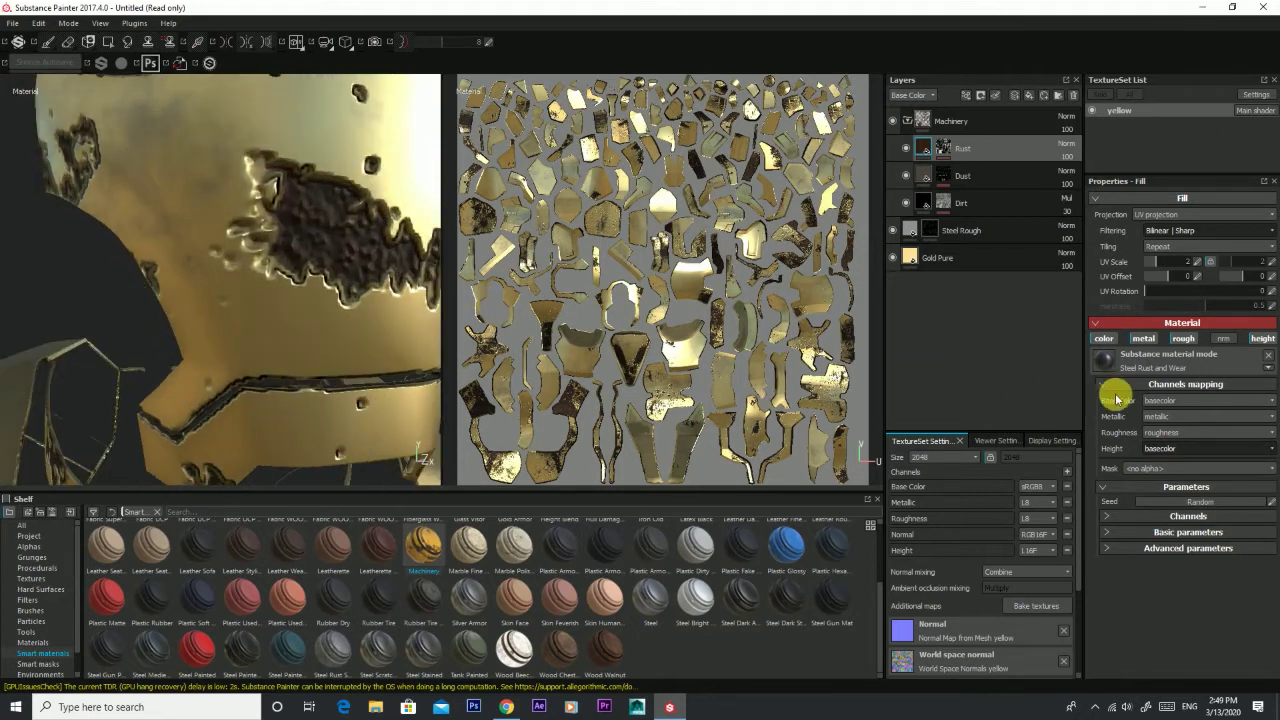
pyautogui.click(1165, 433)
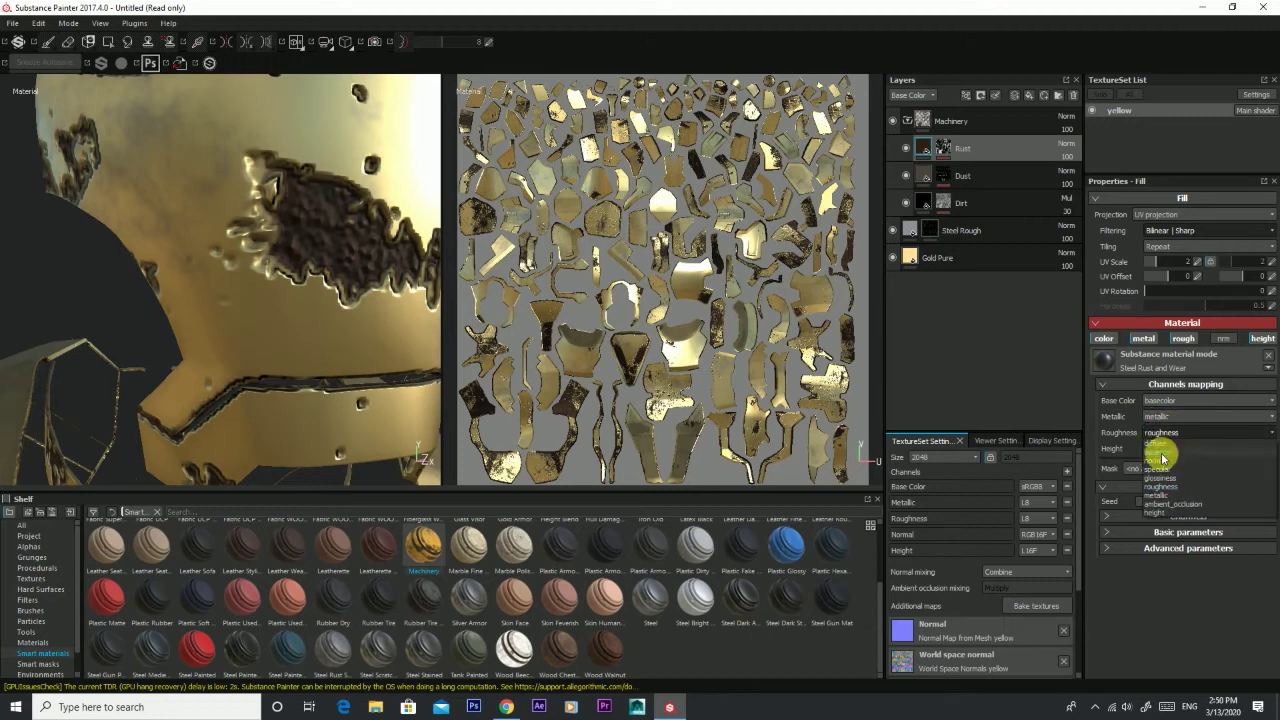
pyautogui.click(1162, 456)
pyautogui.click(1161, 430)
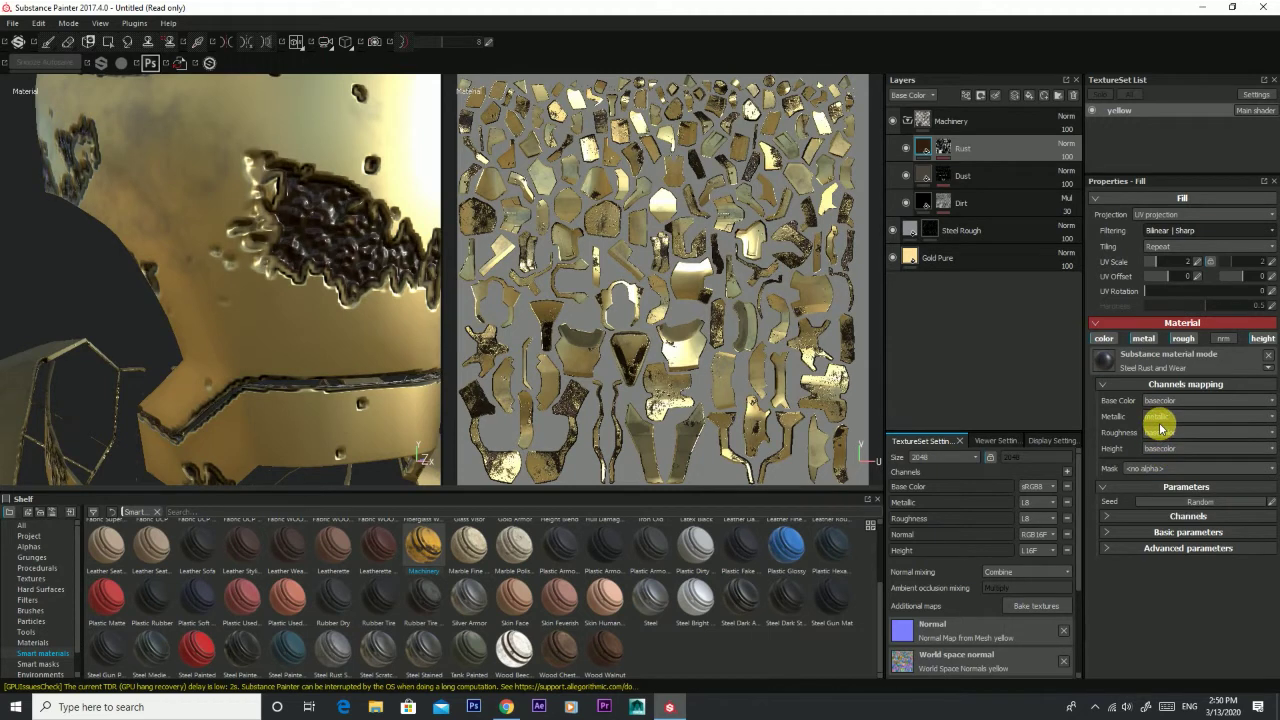
pyautogui.click(1163, 500)
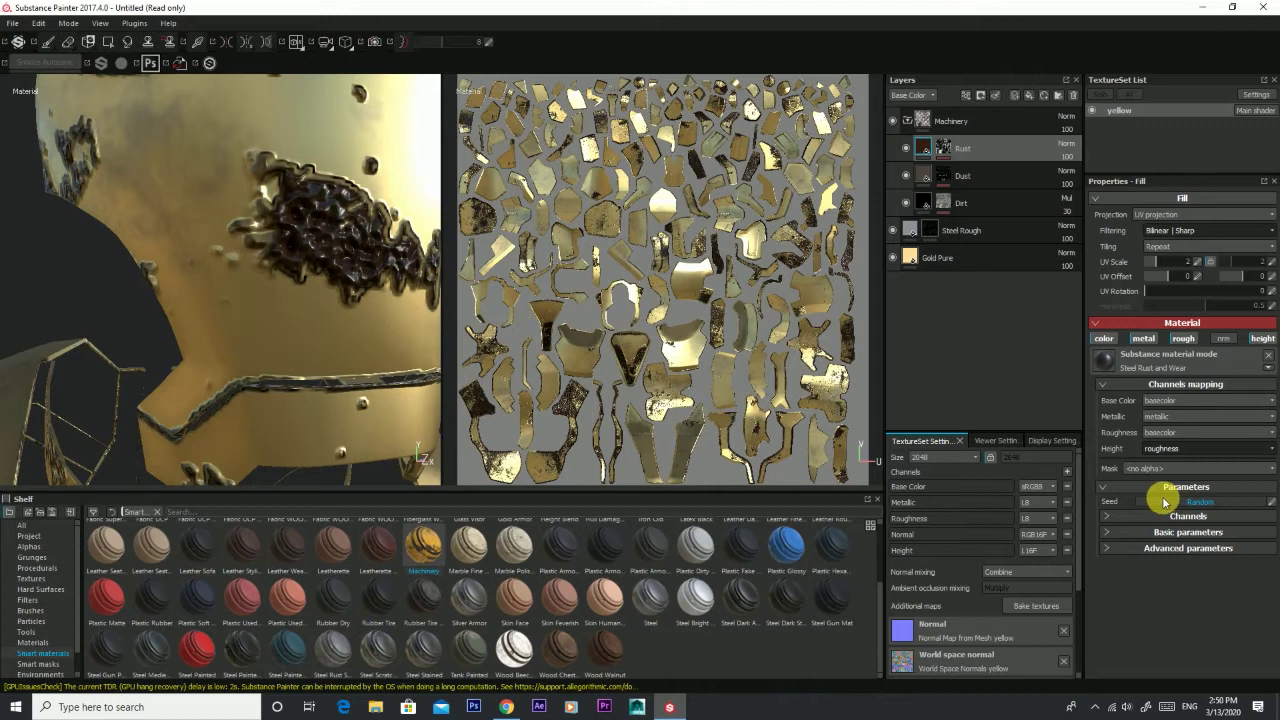
pyautogui.click(1155, 447)
pyautogui.click(1157, 514)
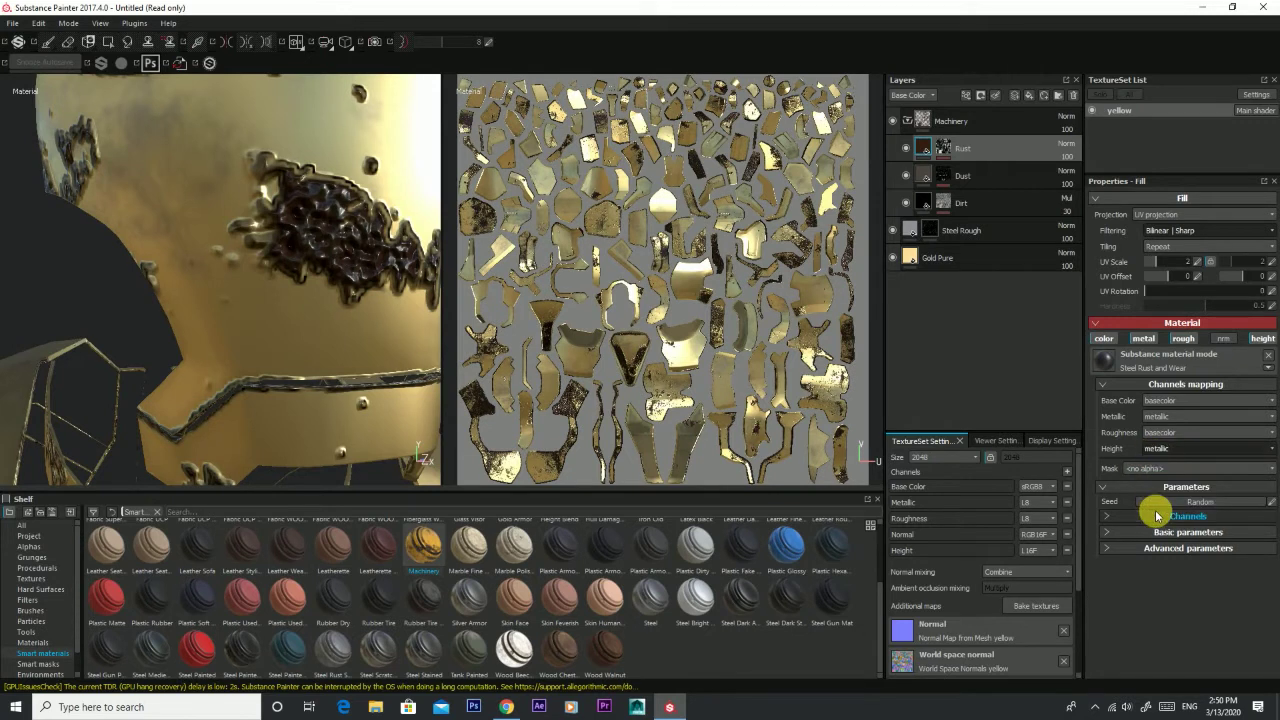
# Step: Settle on height from ambient_occlusion and roughness from basecolor, reviewing the helmet rust
pyautogui.moveTo(223, 171)
pyautogui.keyDown('alt'); pyautogui.mouseDown()
pyautogui.moveTo(286, 200)
pyautogui.moveTo(189, 223)
pyautogui.moveTo(286, 223)
pyautogui.mouseUp(); pyautogui.keyUp('alt')
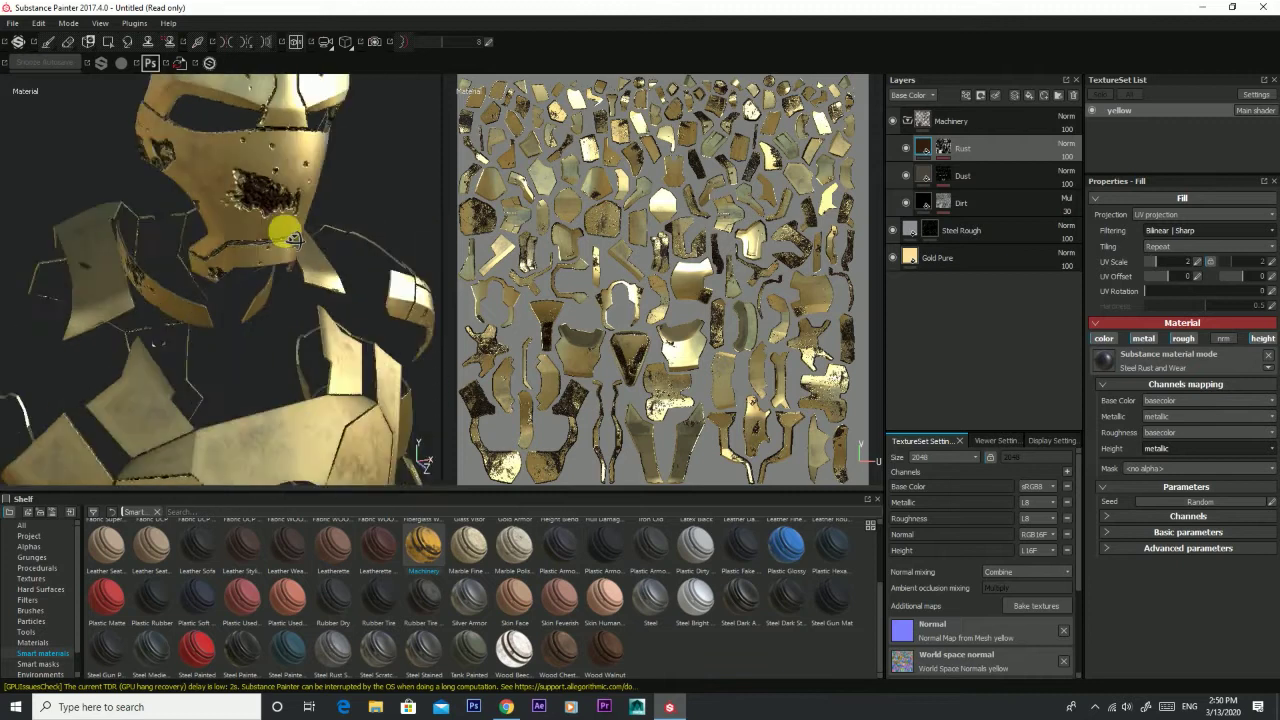
pyautogui.click(1186, 434)
pyautogui.click(1180, 458)
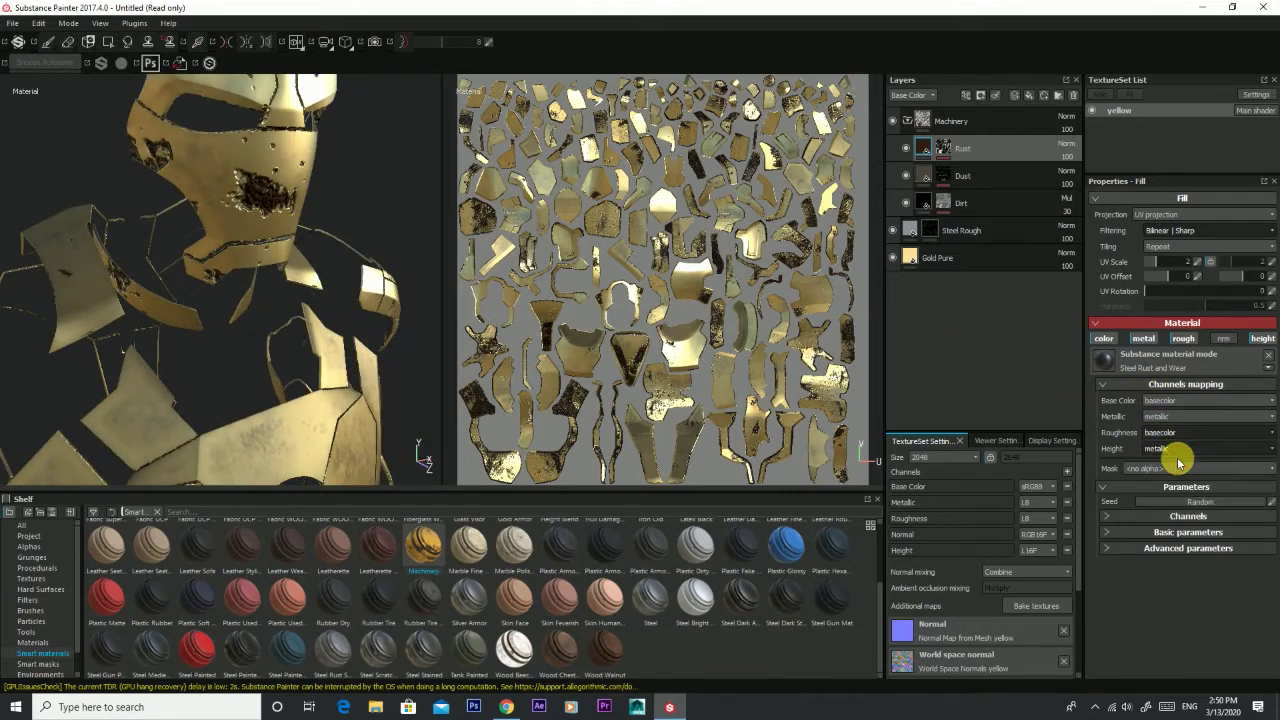
pyautogui.keyDown('alt'); pyautogui.moveTo(315, 160); pyautogui.dragTo(215, 135); pyautogui.keyUp('alt')
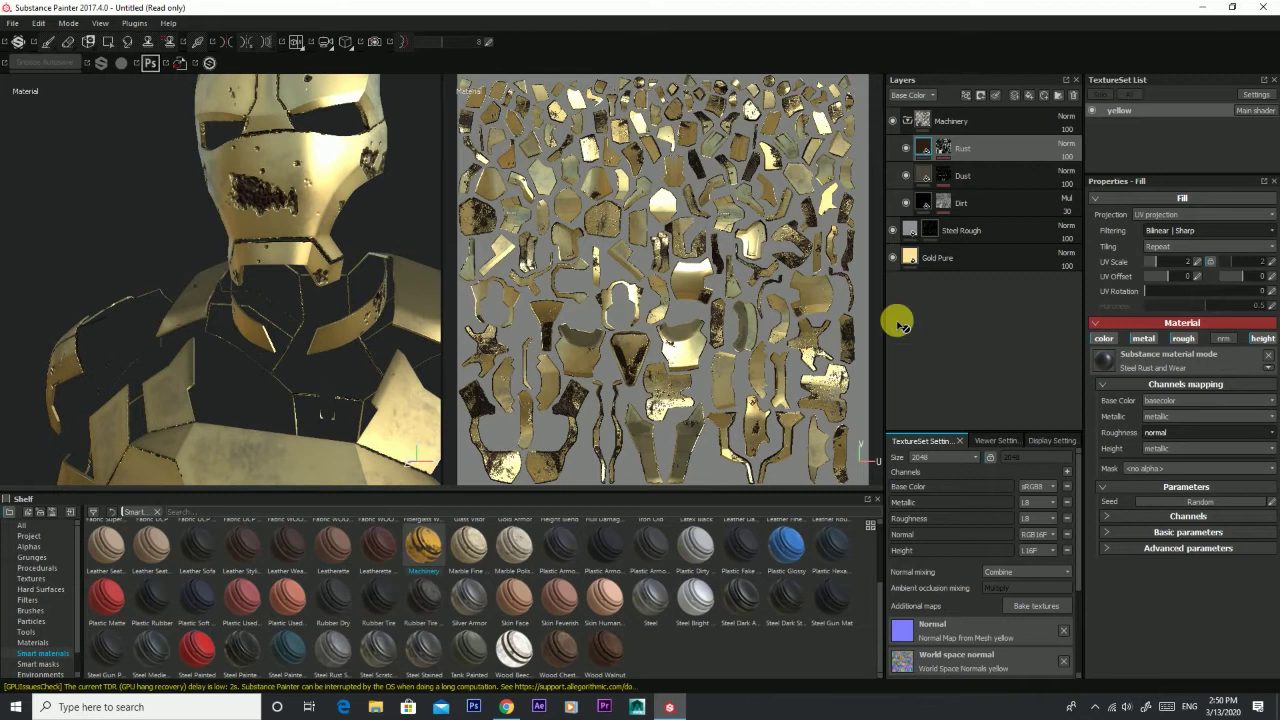
pyautogui.click(1181, 449)
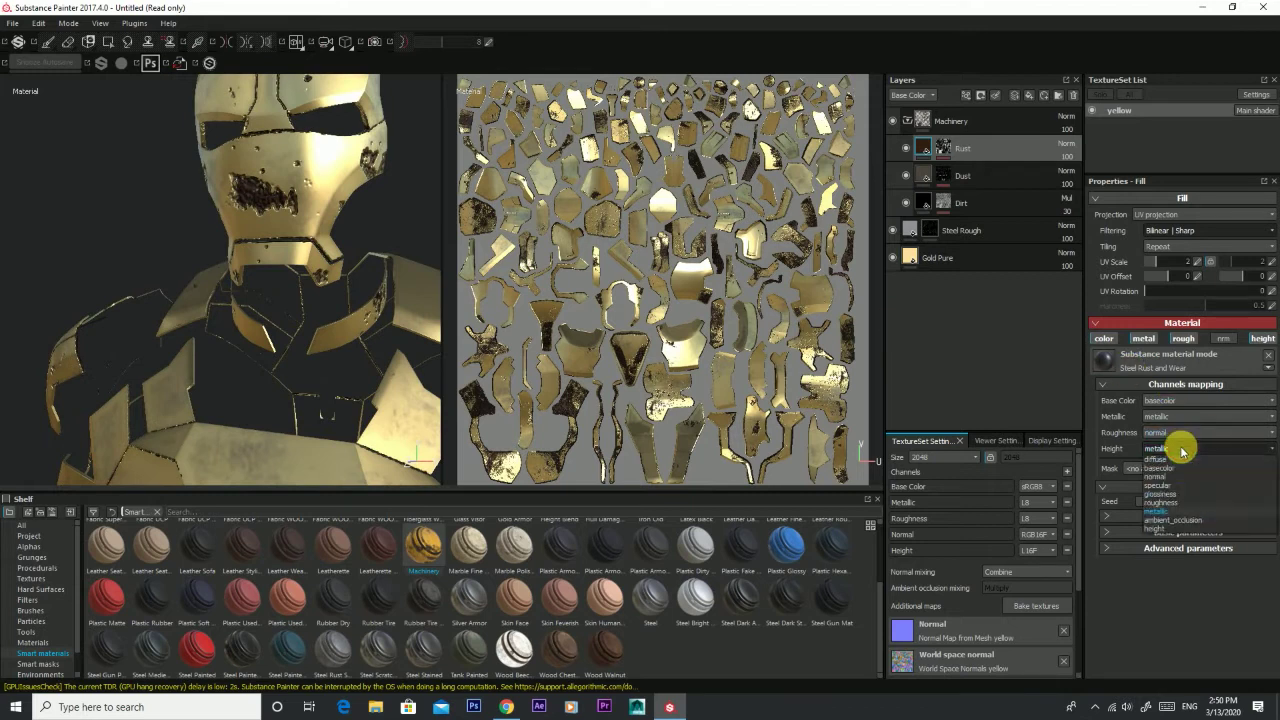
pyautogui.click(1184, 521)
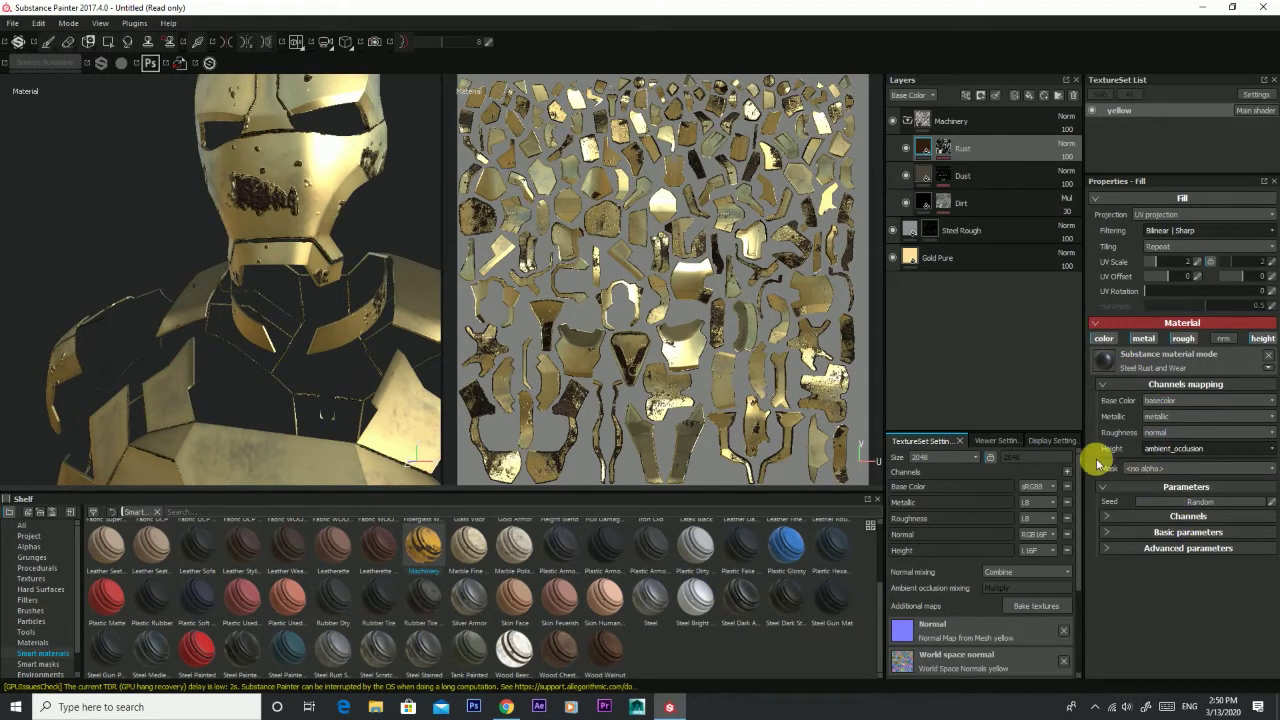
pyautogui.click(1156, 448)
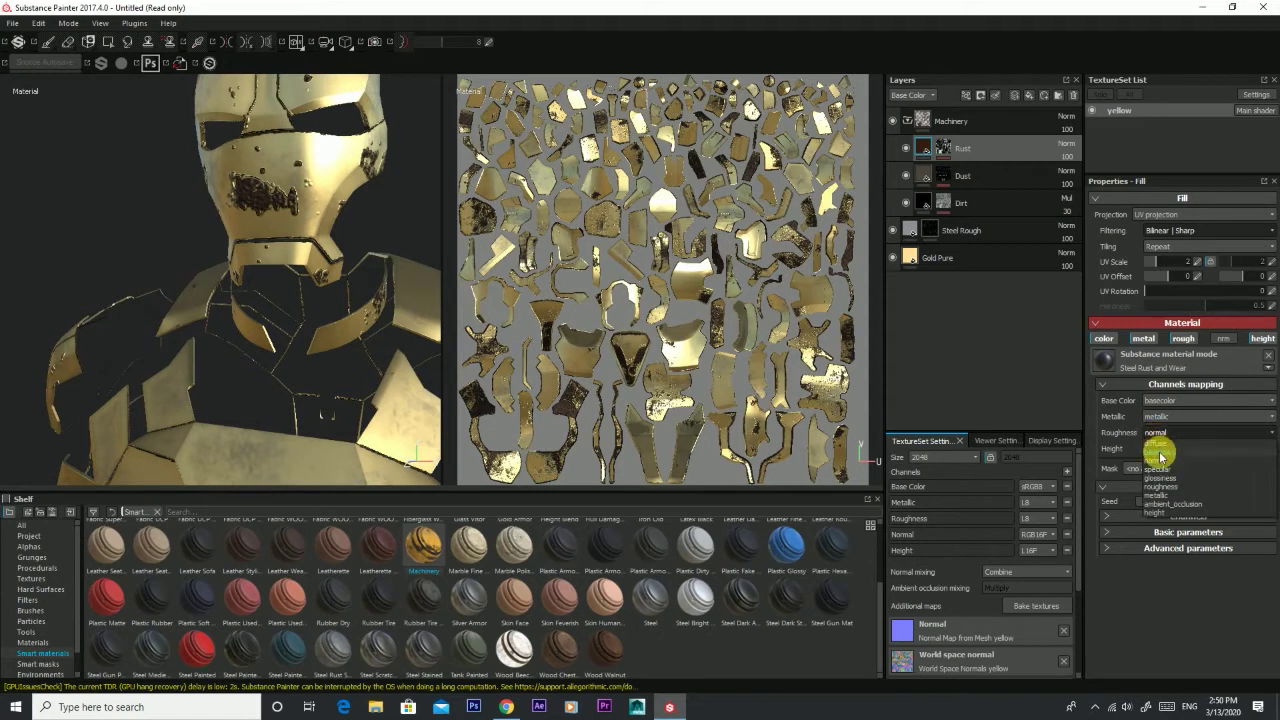
pyautogui.click(1158, 446)
pyautogui.keyDown('alt'); pyautogui.moveTo(356, 210); pyautogui.dragTo(443, 221); pyautogui.keyUp('alt')
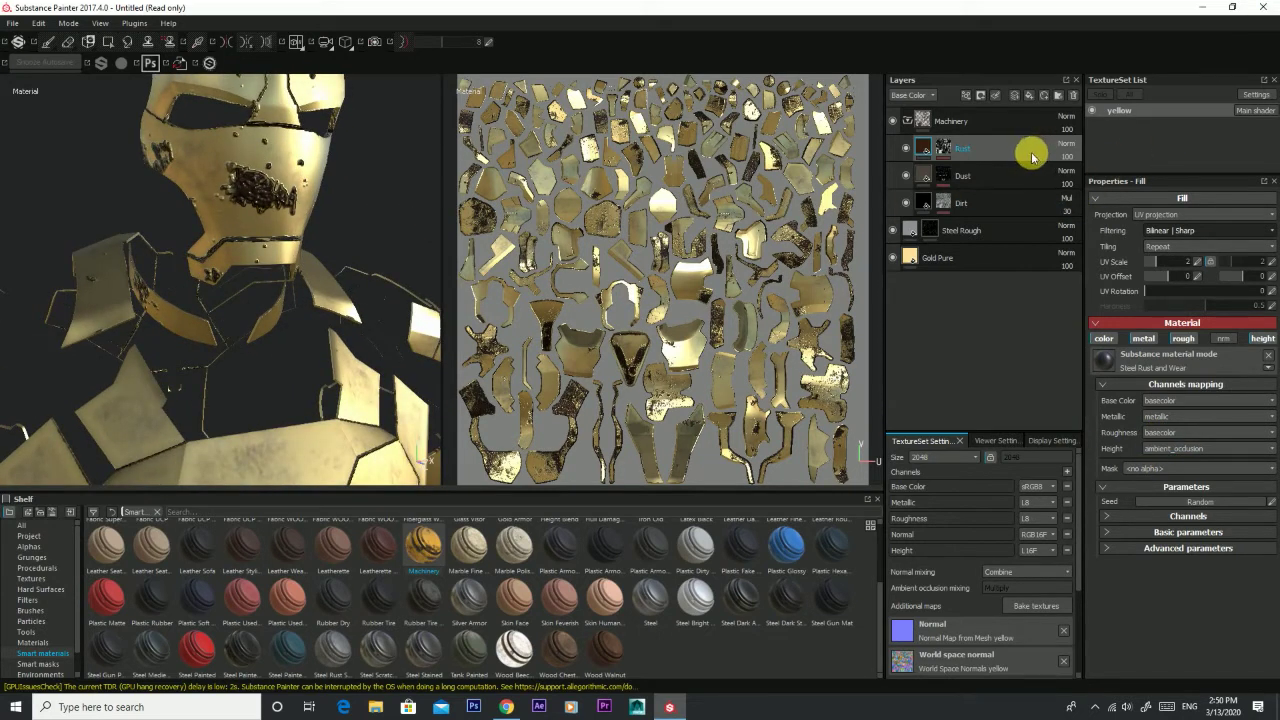
# Step: Delete the Rust layer, then hide and show Dust to judge its effect
pyautogui.press('Delete')
pyautogui.click(910, 154)
pyautogui.click(910, 154)
pyautogui.click(910, 154)
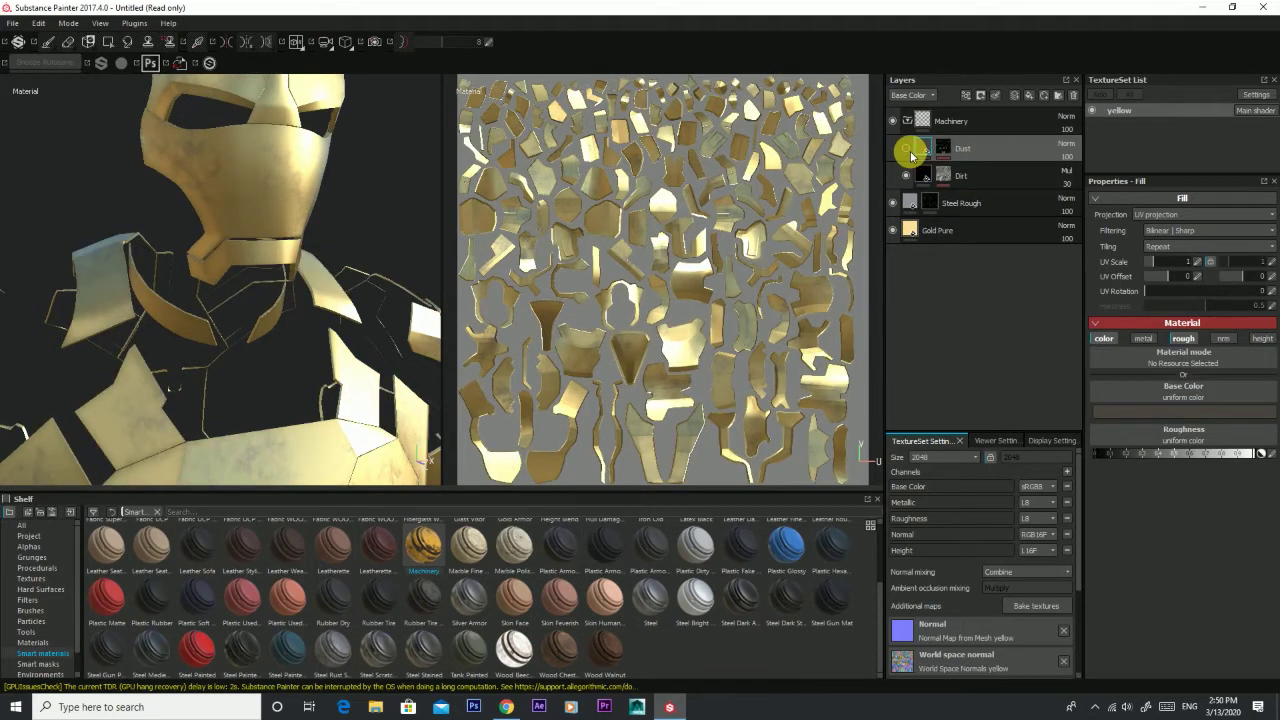
pyautogui.click(910, 154)
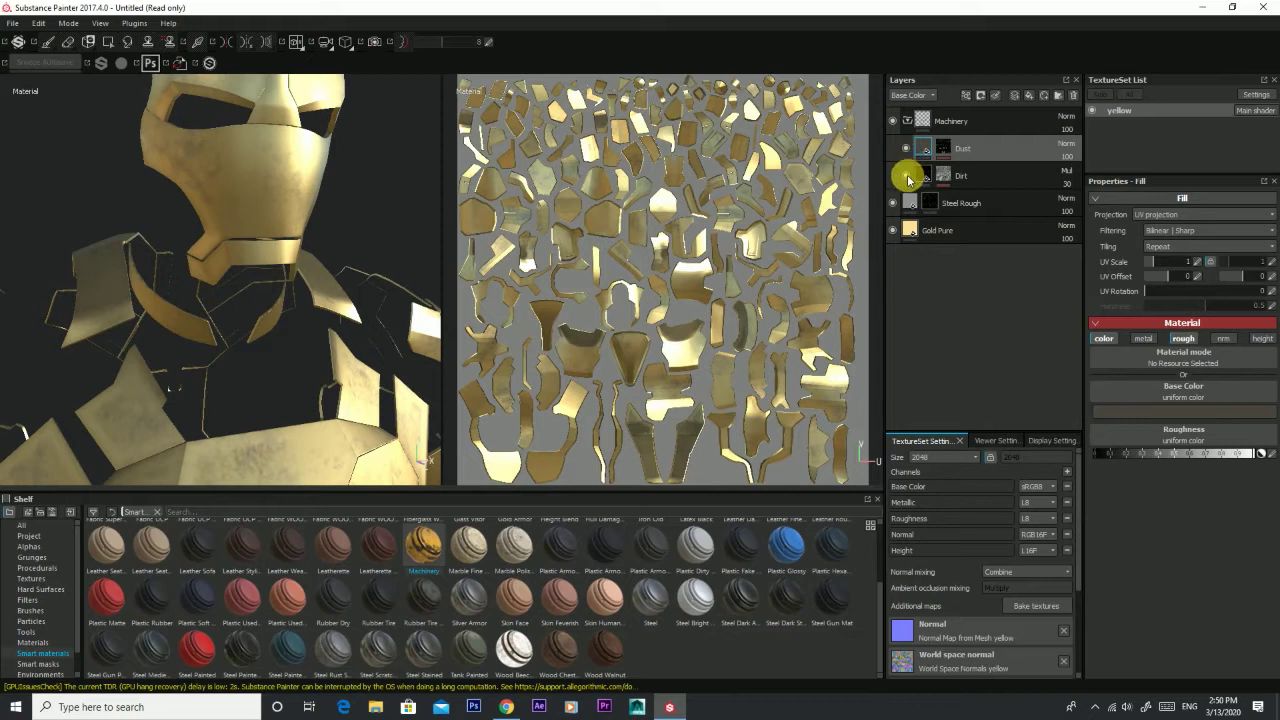
# Step: Hide and show the Dirt layer, then orbit around the helmet and lower body
pyautogui.click(910, 178)
pyautogui.click(910, 178)
pyautogui.click(910, 178)
pyautogui.click(910, 178)
pyautogui.moveTo(394, 183)
pyautogui.keyDown('alt'); pyautogui.mouseDown()
pyautogui.moveTo(283, 180)
pyautogui.moveTo(177, 297)
pyautogui.mouseUp(); pyautogui.keyUp('alt')
pyautogui.scroll(-5, 280, 181)
pyautogui.scroll(5, 130, 182)
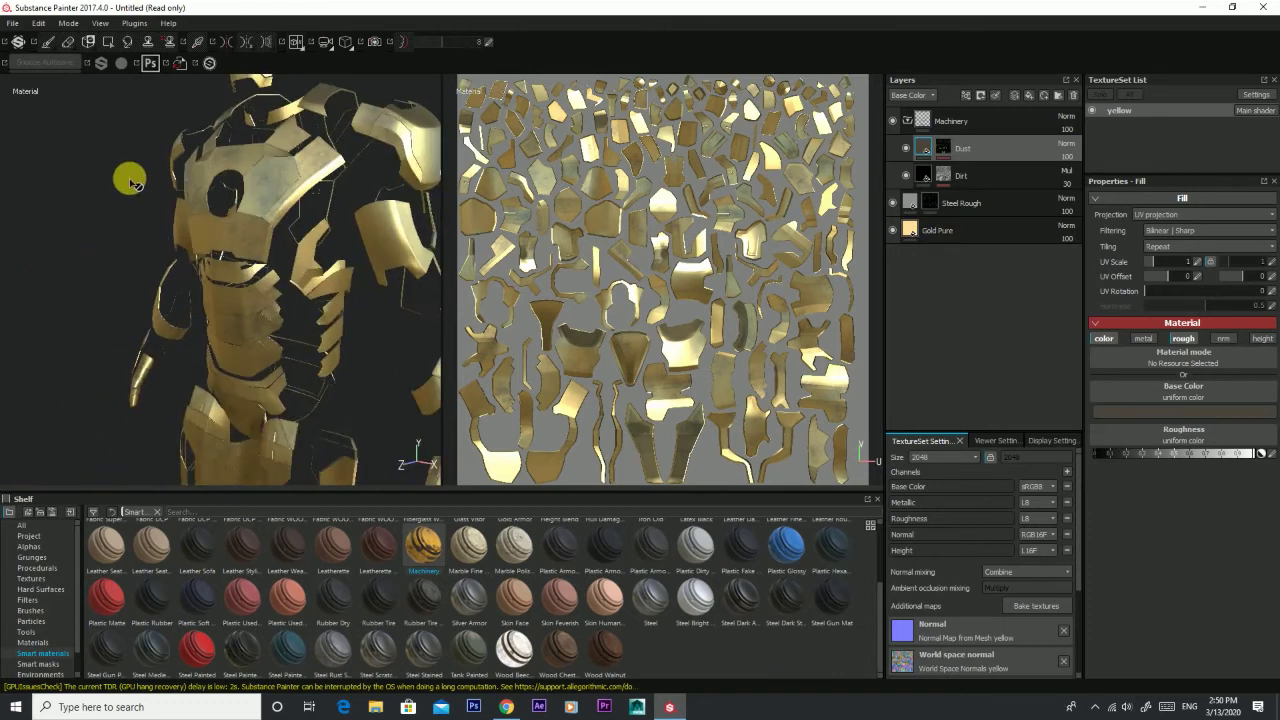
pyautogui.moveTo(130, 181)
pyautogui.keyDown('alt'); pyautogui.mouseDown()
pyautogui.moveTo(266, 306)
pyautogui.moveTo(249, 209)
pyautogui.moveTo(186, 274)
pyautogui.mouseUp(); pyautogui.keyUp('alt')
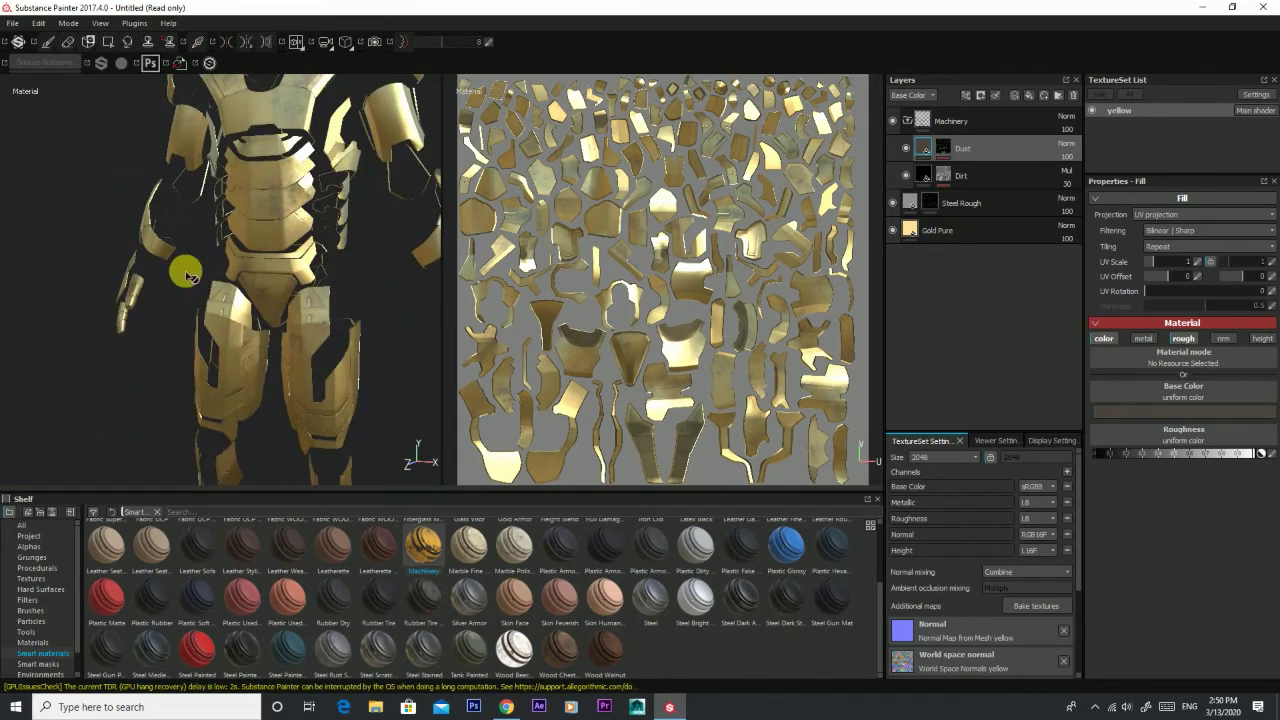
# Step: Add the Steel Scratched smart material as a group above Machinery
pyautogui.keyDown('alt'); pyautogui.moveTo(186, 274); pyautogui.dragTo(263, 120, button='middle'); pyautogui.keyUp('alt')
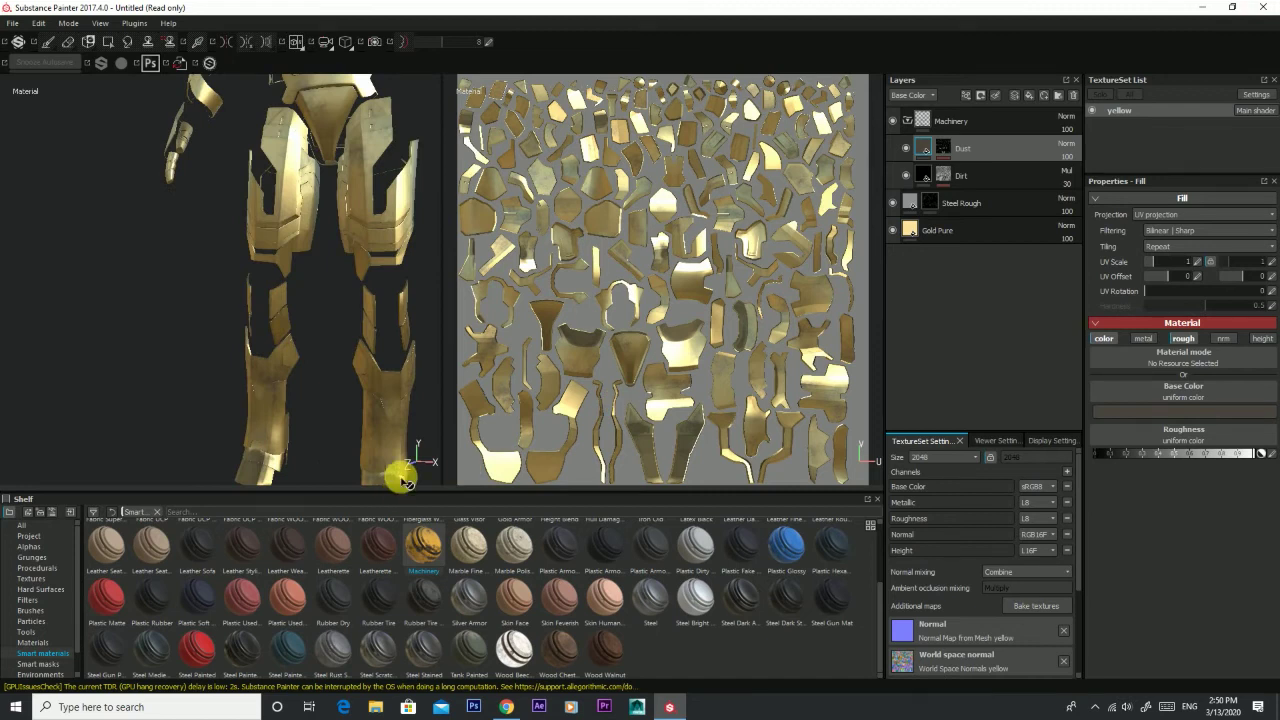
pyautogui.moveTo(378, 648)
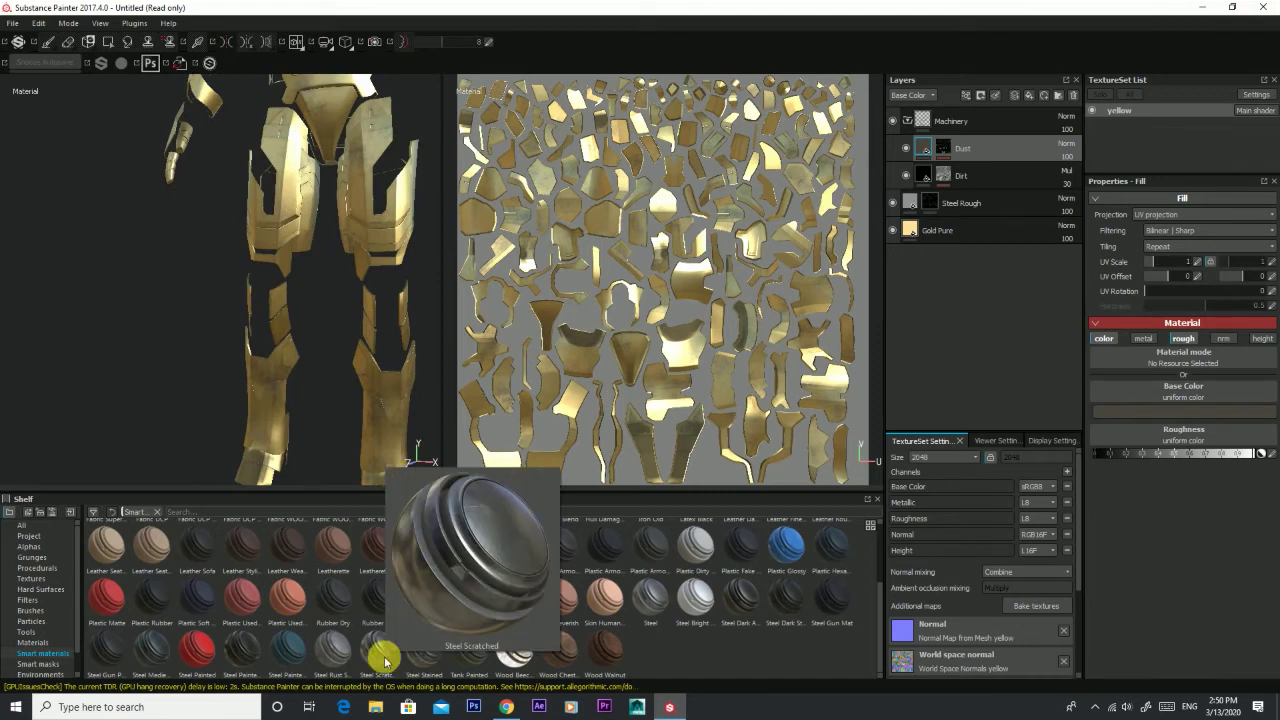
pyautogui.moveTo(379, 658)
pyautogui.mouseDown()
pyautogui.moveTo(968, 135)
pyautogui.moveTo(953, 114)
pyautogui.mouseUp()
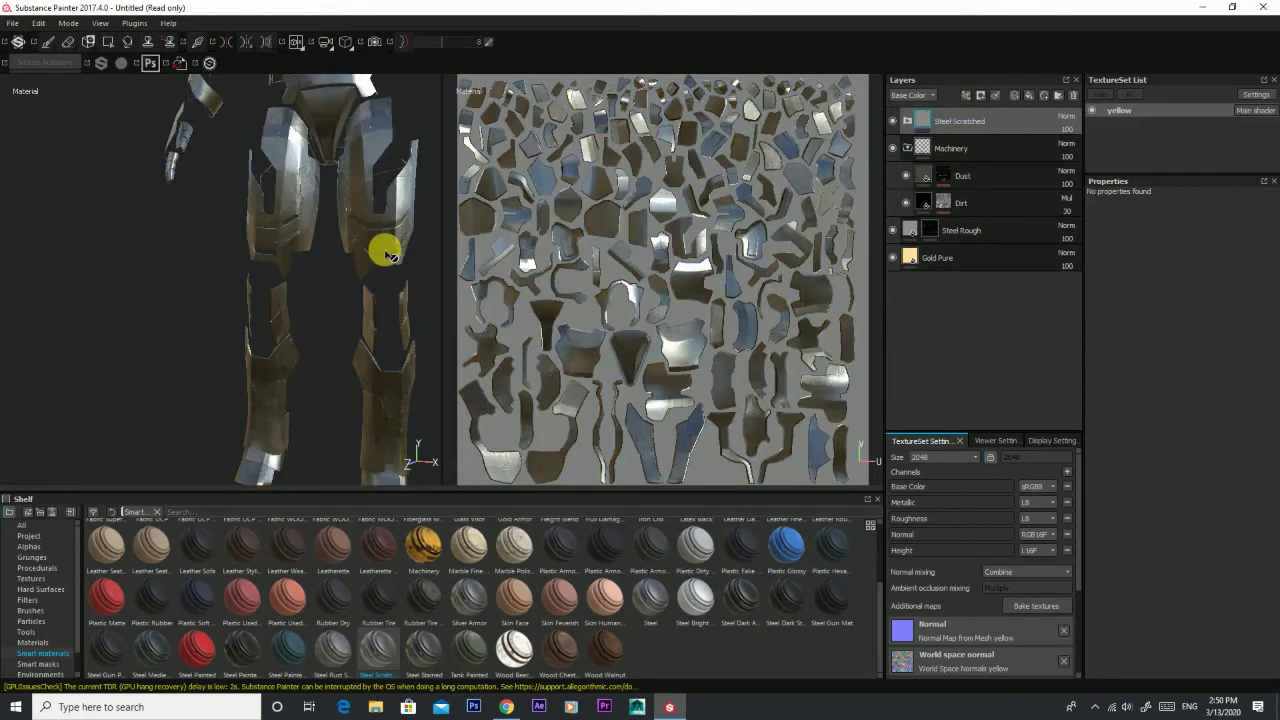
pyautogui.scroll(3, 280, 247)
pyautogui.moveTo(270, 218)
pyautogui.keyDown('alt'); pyautogui.mouseDown()
pyautogui.moveTo(183, 434)
pyautogui.moveTo(247, 249)
pyautogui.mouseUp(); pyautogui.keyUp('alt')
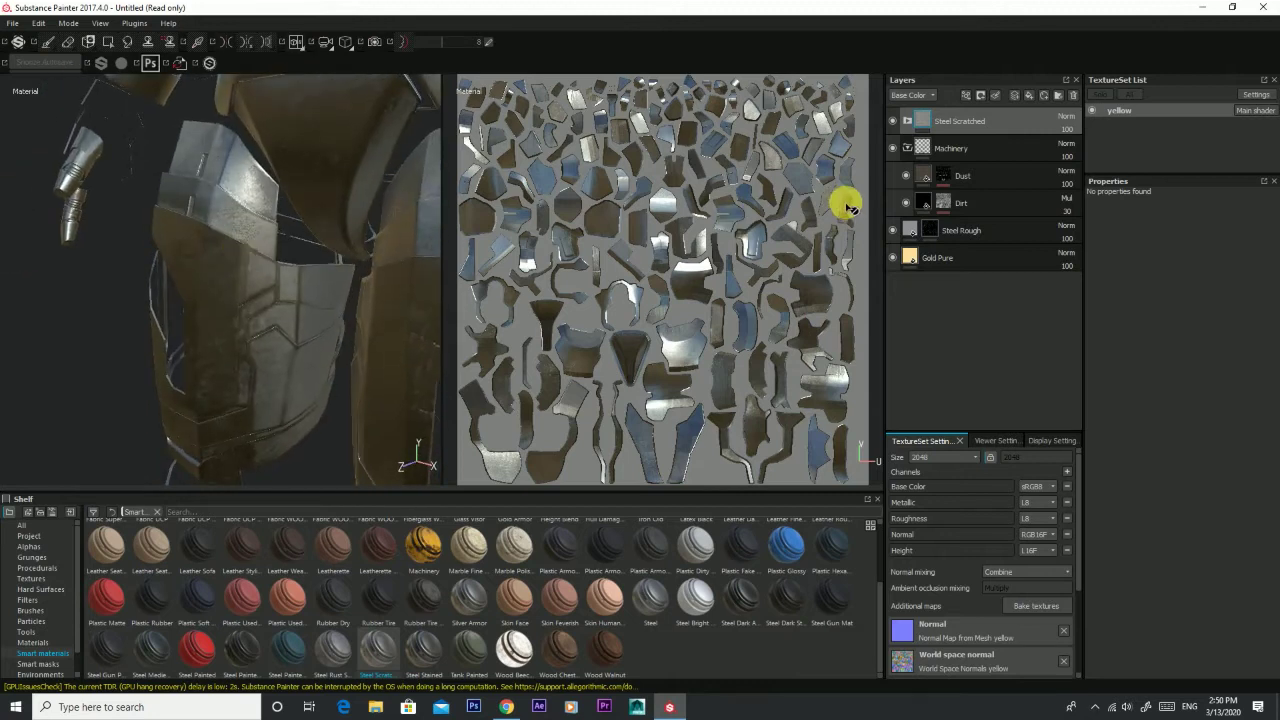
# Step: Delete the group's Steel Base sublayer so the gold armour shows through
pyautogui.click(907, 120)
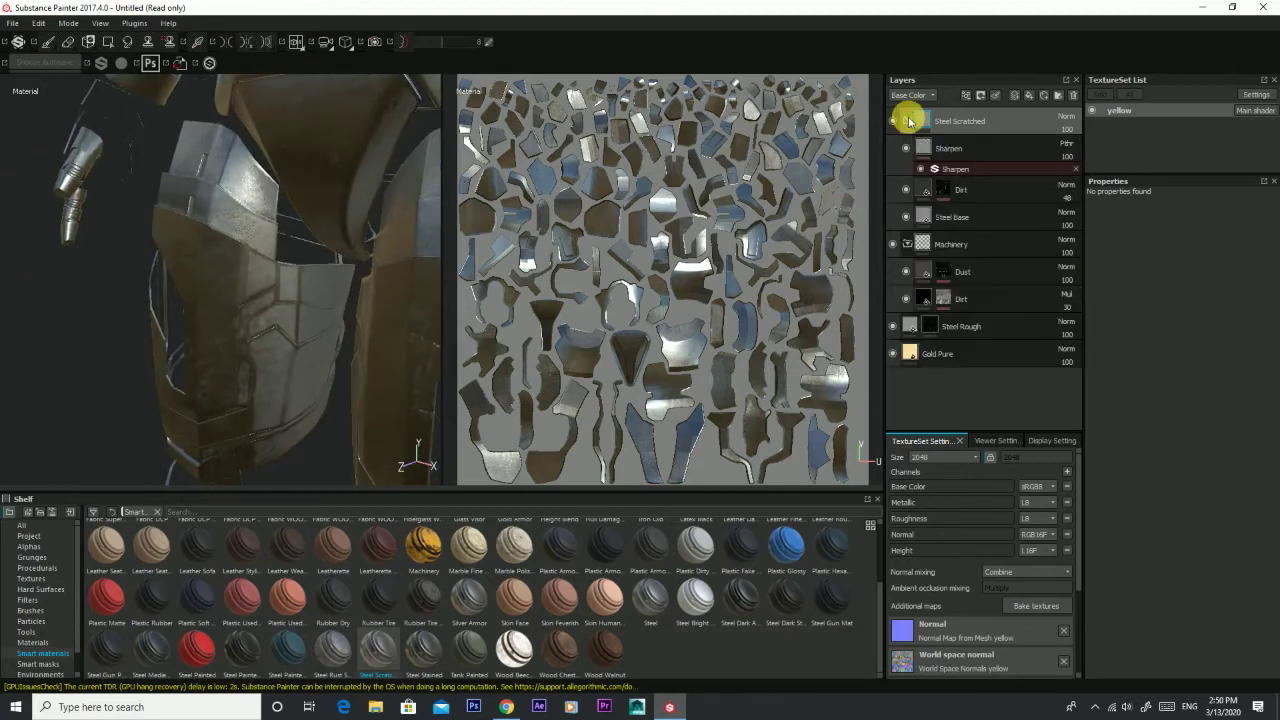
pyautogui.click(953, 220)
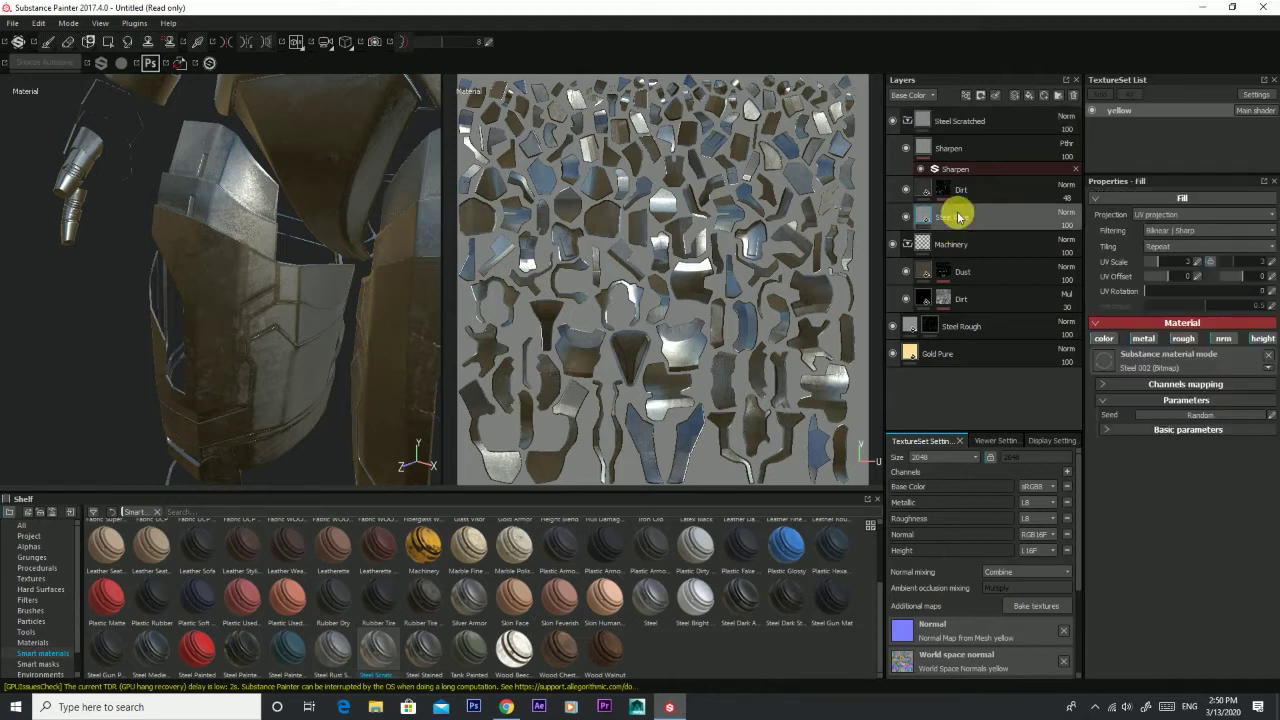
pyautogui.press('Delete')
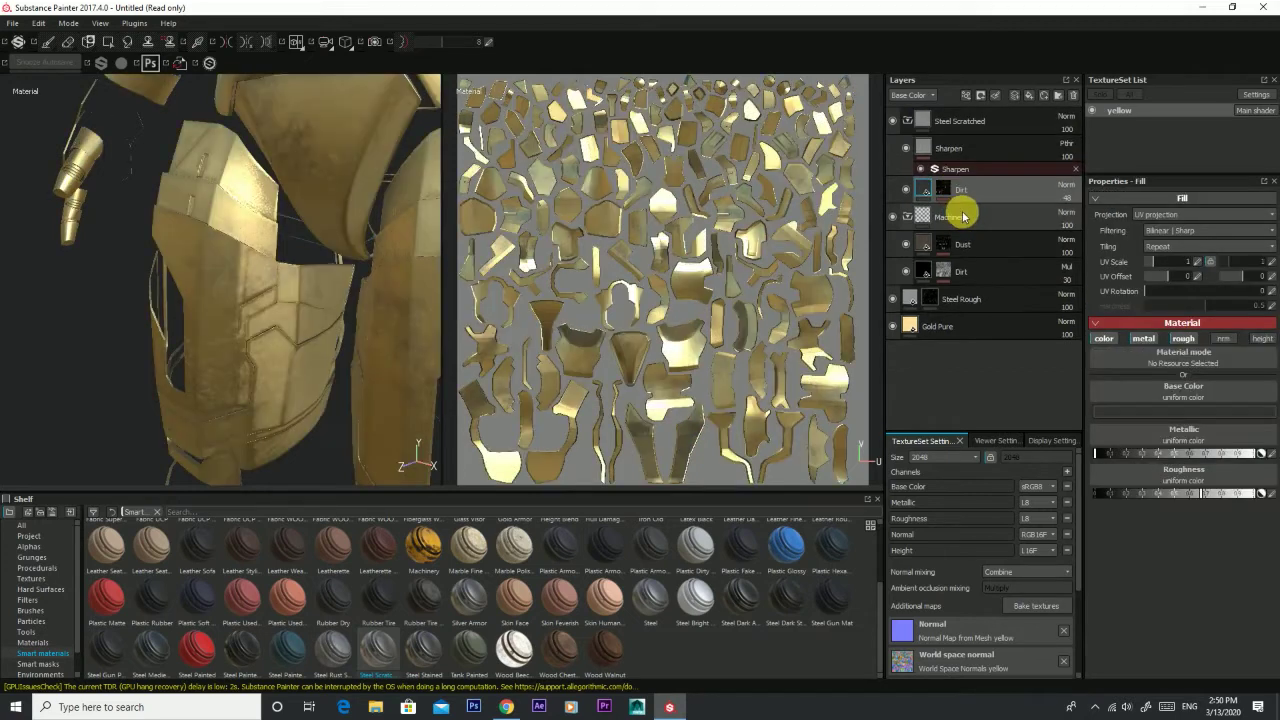
pyautogui.scroll(-3, 250, 232)
pyautogui.scroll(-3, 275, 237)
pyautogui.moveTo(278, 240)
pyautogui.keyDown('alt'); pyautogui.mouseDown()
pyautogui.moveTo(340, 257)
pyautogui.moveTo(229, 274)
pyautogui.moveTo(205, 235)
pyautogui.moveTo(306, 243)
pyautogui.moveTo(300, 320)
pyautogui.moveTo(305, 300)
pyautogui.mouseUp(); pyautogui.keyUp('alt')
pyautogui.scroll(3, 300, 280)
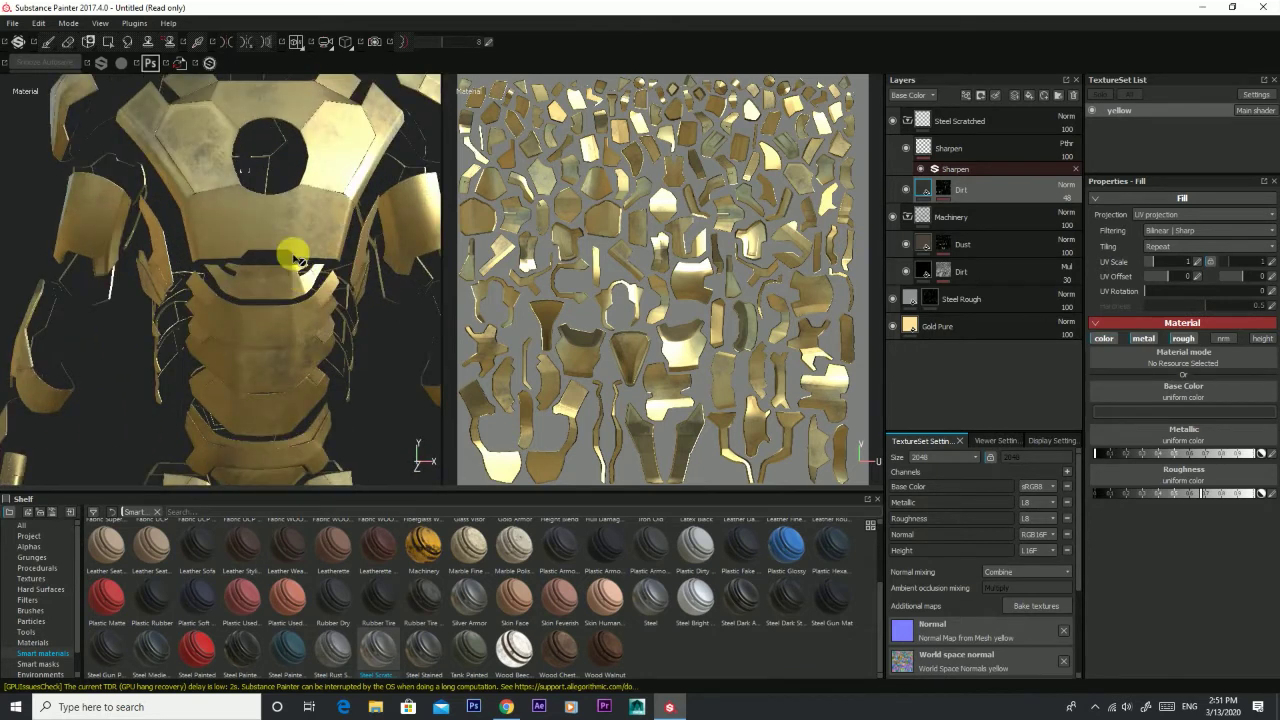
pyautogui.keyDown('alt'); pyautogui.moveTo(294, 251); pyautogui.dragTo(194, 274); pyautogui.keyUp('alt')
pyautogui.moveTo(266, 194)
pyautogui.keyDown('alt'); pyautogui.mouseDown()
pyautogui.moveTo(203, 327)
pyautogui.moveTo(180, 414)
pyautogui.moveTo(310, 298)
pyautogui.mouseUp(); pyautogui.keyUp('alt')
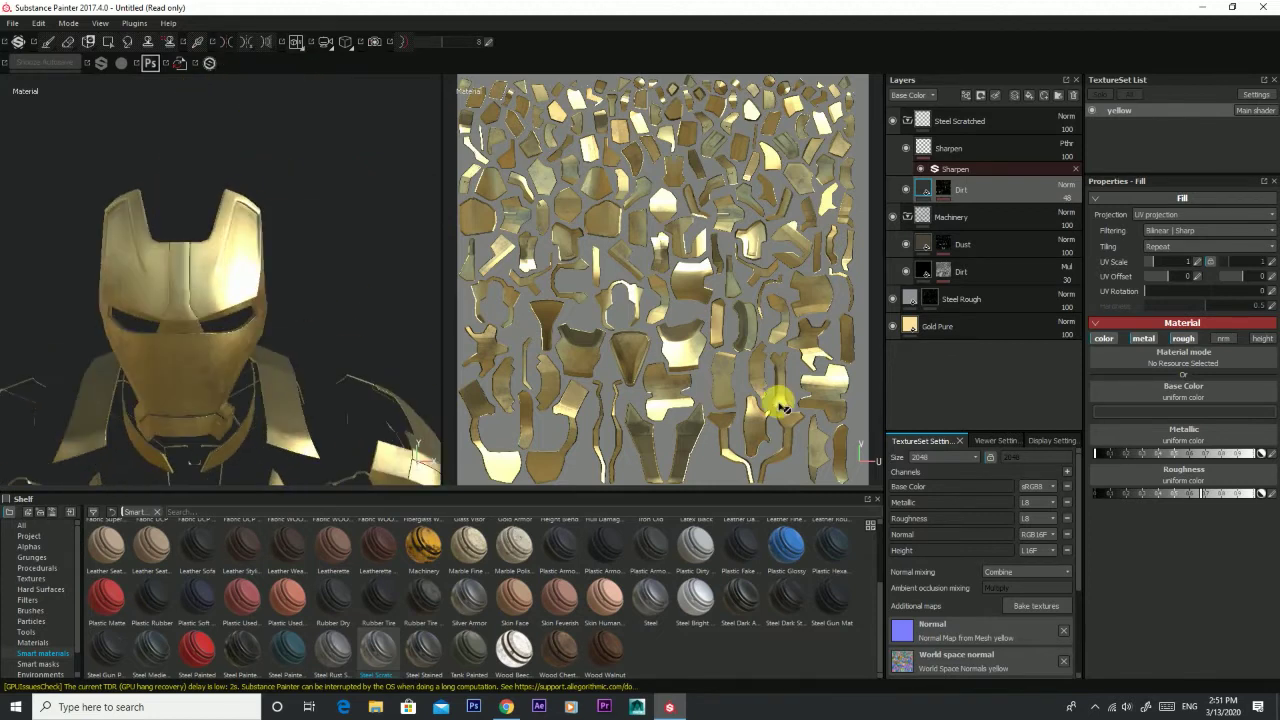
# Step: Change the Gold Pure base colour to a lighter, slightly adjusted gold
pyautogui.click(941, 340)
pyautogui.click(1186, 412)
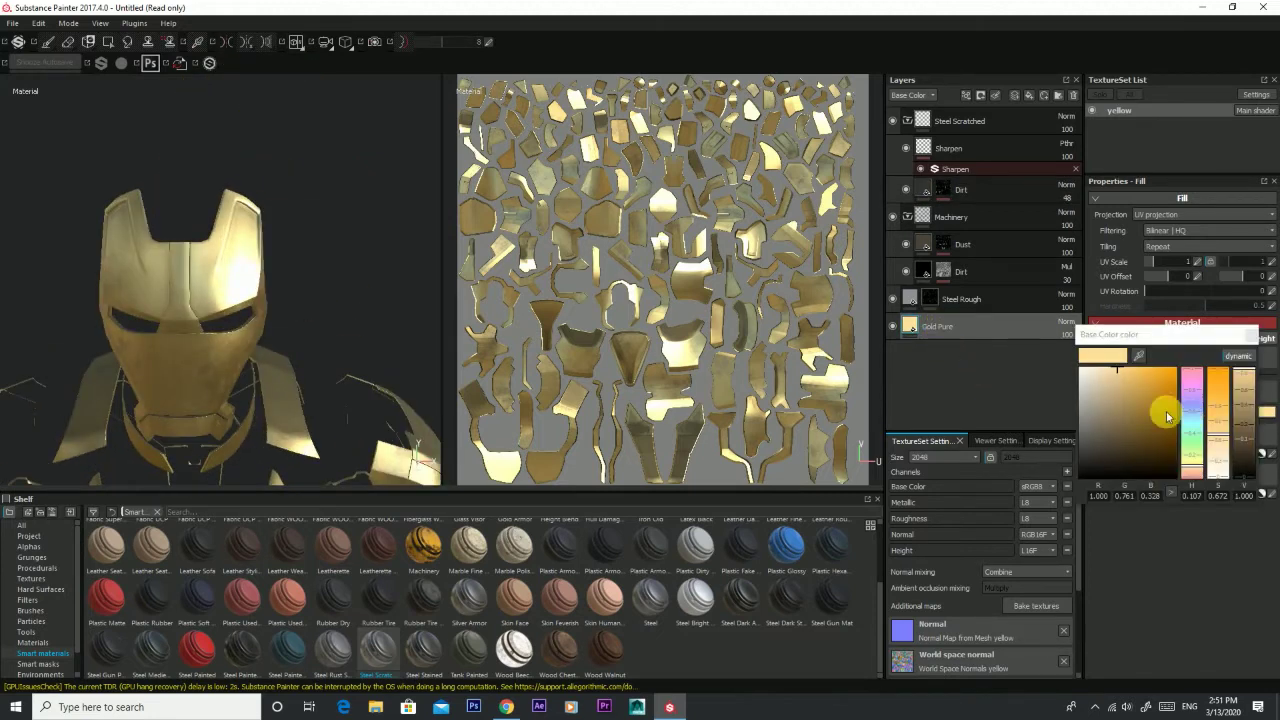
pyautogui.click(1119, 387)
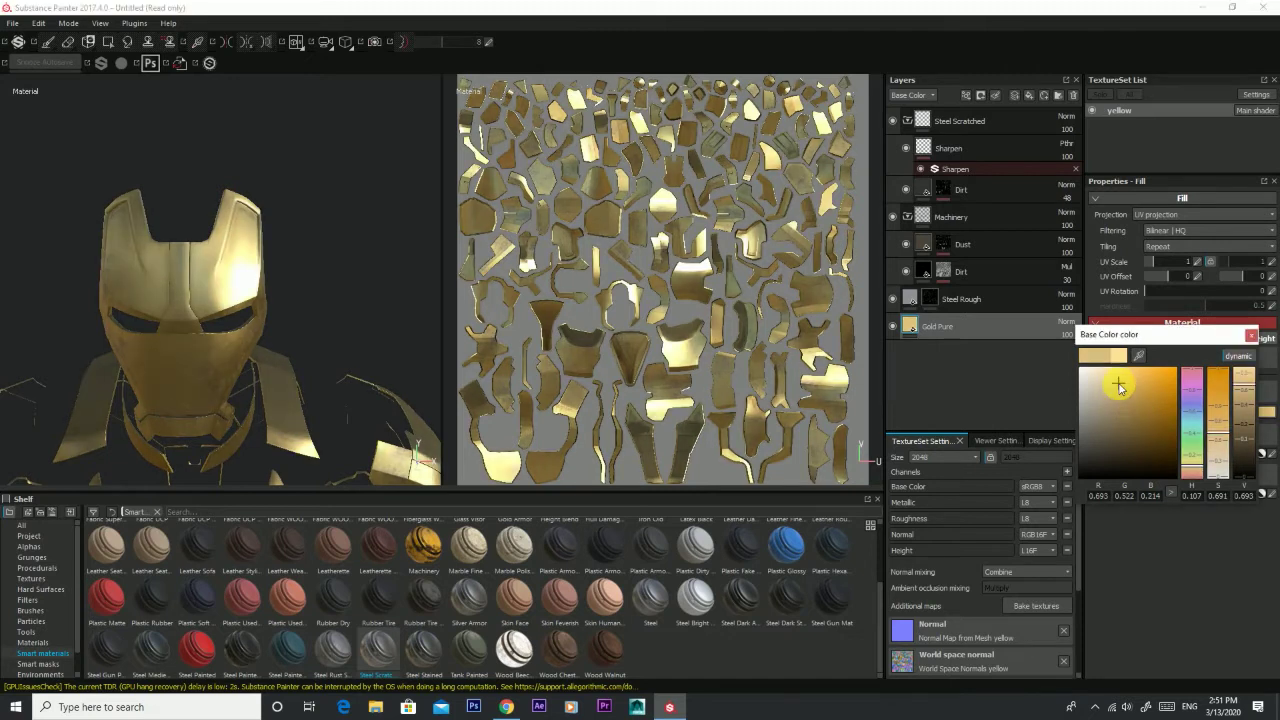
pyautogui.click(296, 250)
pyautogui.moveTo(314, 294)
pyautogui.keyDown('alt'); pyautogui.mouseDown(button='right')
pyautogui.moveTo(330, 355)
pyautogui.moveTo(229, 374)
pyautogui.moveTo(293, 133)
pyautogui.mouseUp(button='right'); pyautogui.keyUp('alt')
pyautogui.moveTo(304, 235)
pyautogui.keyDown('alt'); pyautogui.mouseDown()
pyautogui.moveTo(130, 281)
pyautogui.moveTo(29, 271)
pyautogui.mouseUp(); pyautogui.keyUp('alt')
pyautogui.click(1103, 370)
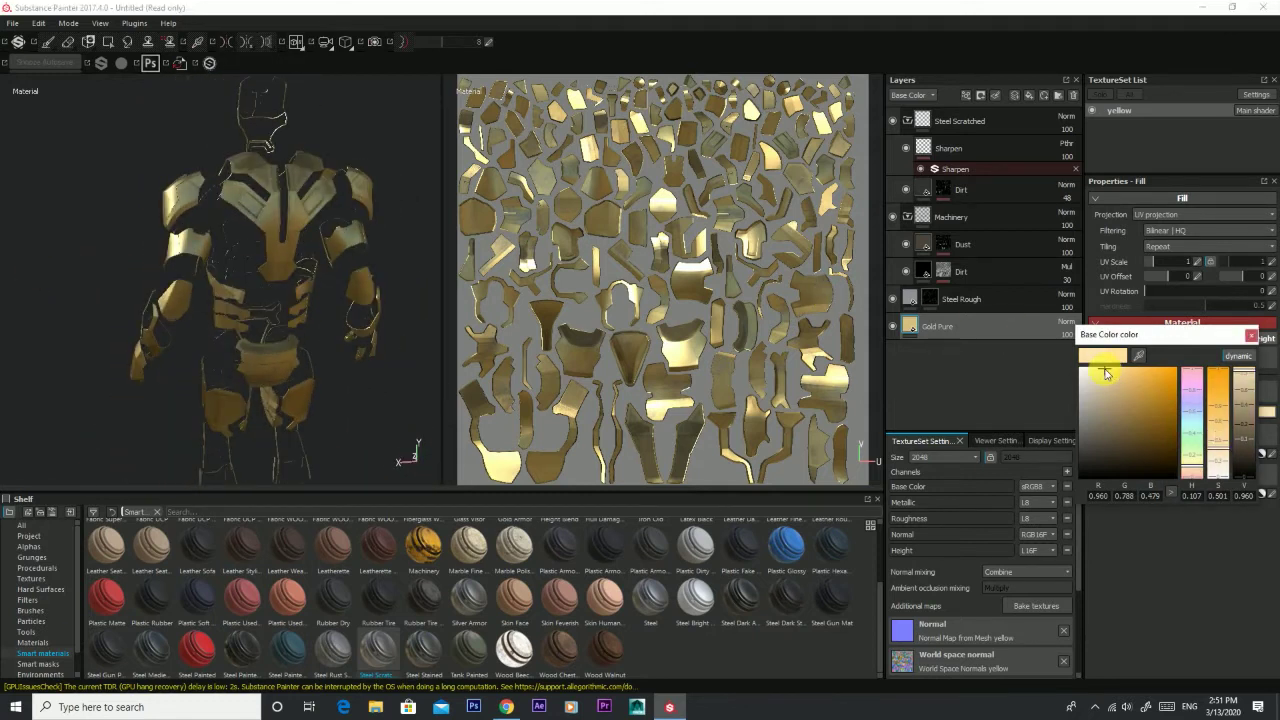
pyautogui.keyDown('alt'); pyautogui.moveTo(223, 191); pyautogui.dragTo(388, 197); pyautogui.keyUp('alt')
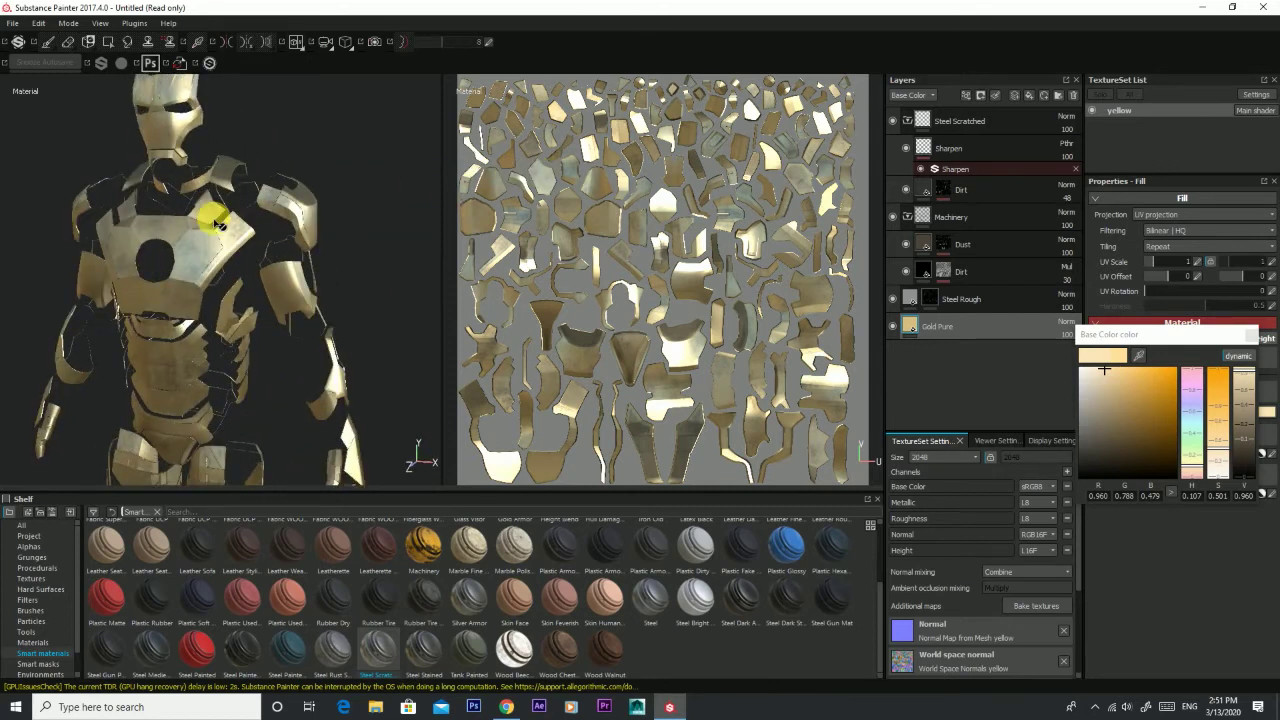
pyautogui.keyDown('alt'); pyautogui.moveTo(214, 214); pyautogui.dragTo(345, 108, button='middle'); pyautogui.keyUp('alt')
pyautogui.moveTo(1110, 372); pyautogui.dragTo(1108, 369)
pyautogui.moveTo(385, 232)
pyautogui.keyDown('alt'); pyautogui.mouseDown()
pyautogui.moveTo(234, 262)
pyautogui.moveTo(66, 251)
pyautogui.moveTo(14, 234)
pyautogui.moveTo(298, 288)
pyautogui.moveTo(306, 163)
pyautogui.mouseUp(); pyautogui.keyUp('alt')
pyautogui.keyDown('alt'); pyautogui.moveTo(306, 163); pyautogui.dragTo(300, 238, button='right'); pyautogui.keyUp('alt')
pyautogui.moveTo(300, 238)
pyautogui.keyDown('alt'); pyautogui.mouseDown()
pyautogui.moveTo(286, 234)
pyautogui.moveTo(300, 250)
pyautogui.moveTo(286, 206)
pyautogui.mouseUp(); pyautogui.keyUp('alt')
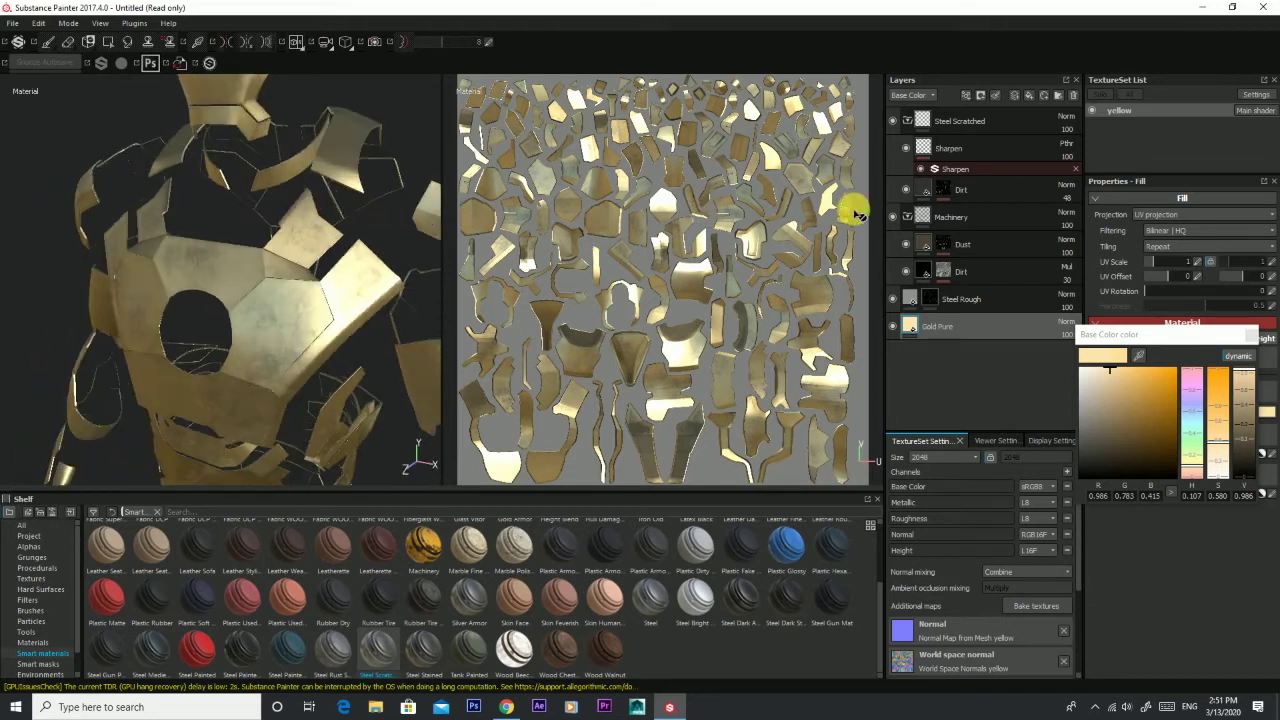
# Step: Raise the Dirt layer's opacity to 97
pyautogui.click(965, 190)
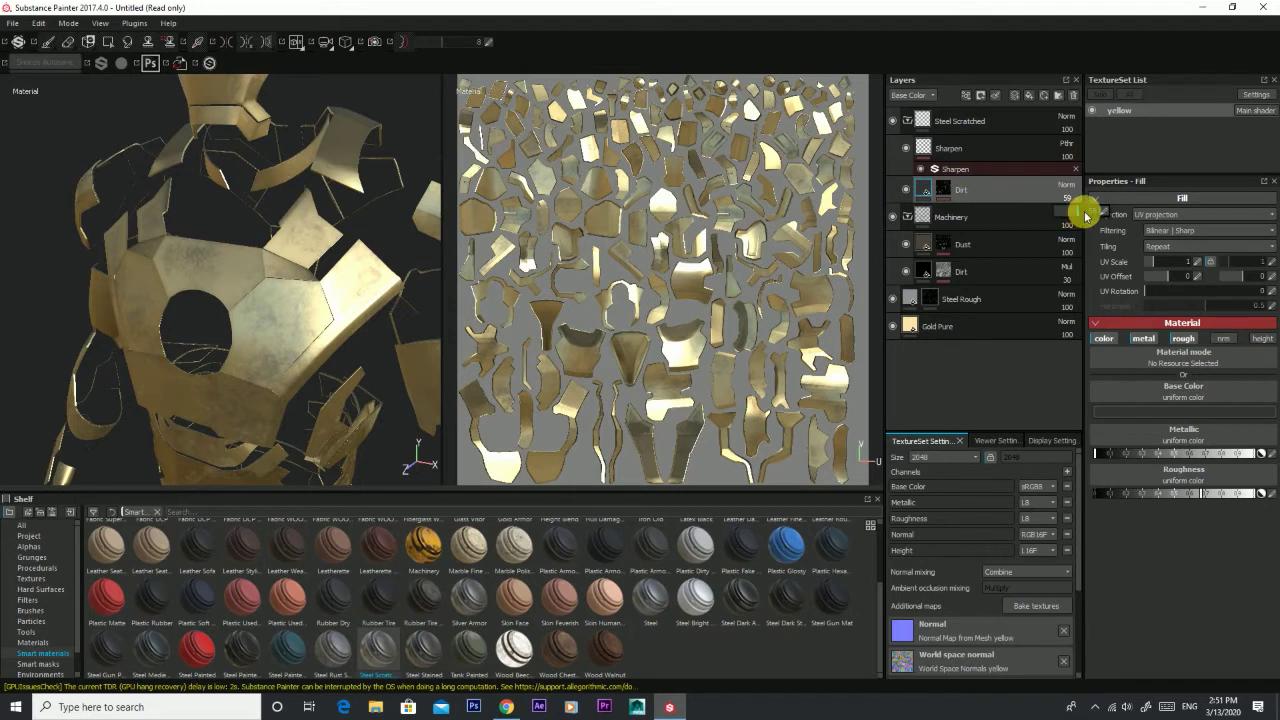
pyautogui.moveTo(1086, 216); pyautogui.dragTo(1098, 214)
pyautogui.moveTo(143, 243)
pyautogui.keyDown('alt'); pyautogui.mouseDown()
pyautogui.moveTo(136, 290)
pyautogui.moveTo(245, 333)
pyautogui.moveTo(294, 271)
pyautogui.moveTo(137, 289)
pyautogui.moveTo(235, 295)
pyautogui.mouseUp(); pyautogui.keyUp('alt')
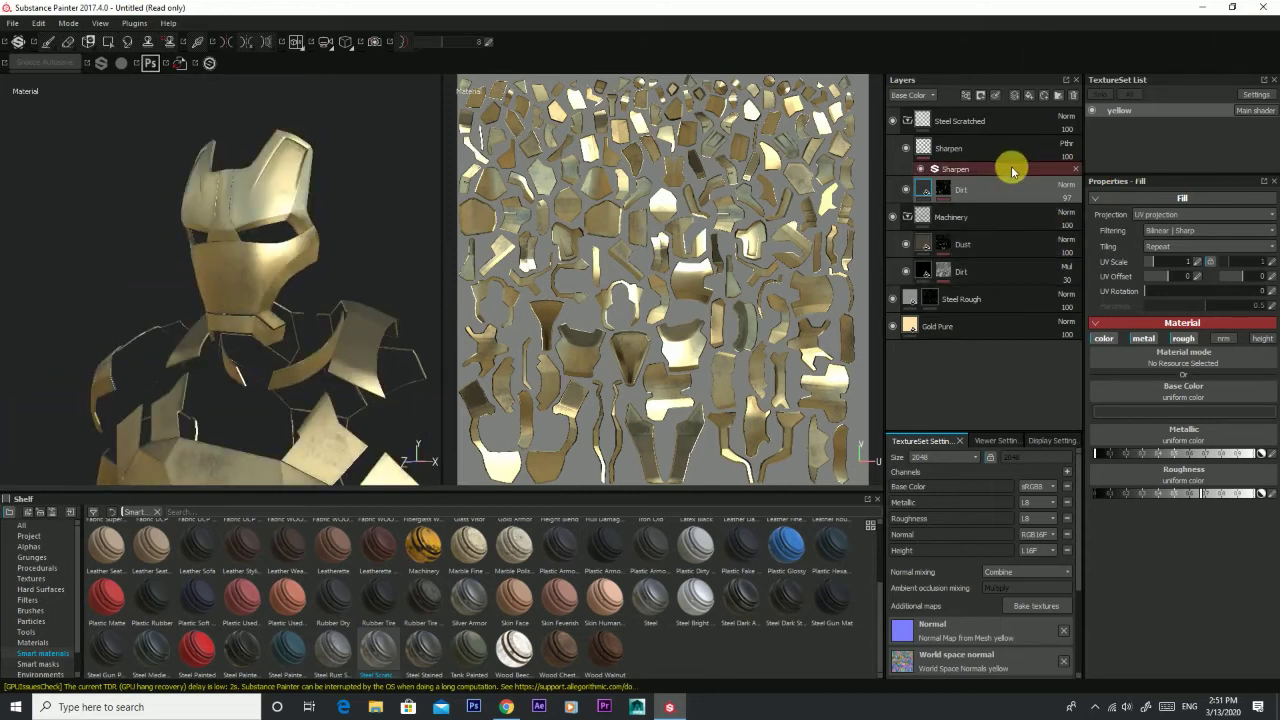
# Step: Add an Iron Rough material layer from the Materials shelf and move it above Steel Scratched
pyautogui.click(957, 124)
pyautogui.moveTo(297, 345)
pyautogui.keyDown('alt'); pyautogui.mouseDown()
pyautogui.moveTo(274, 80)
pyautogui.moveTo(291, 145)
pyautogui.mouseUp(); pyautogui.keyUp('alt')
pyautogui.click(50, 642)
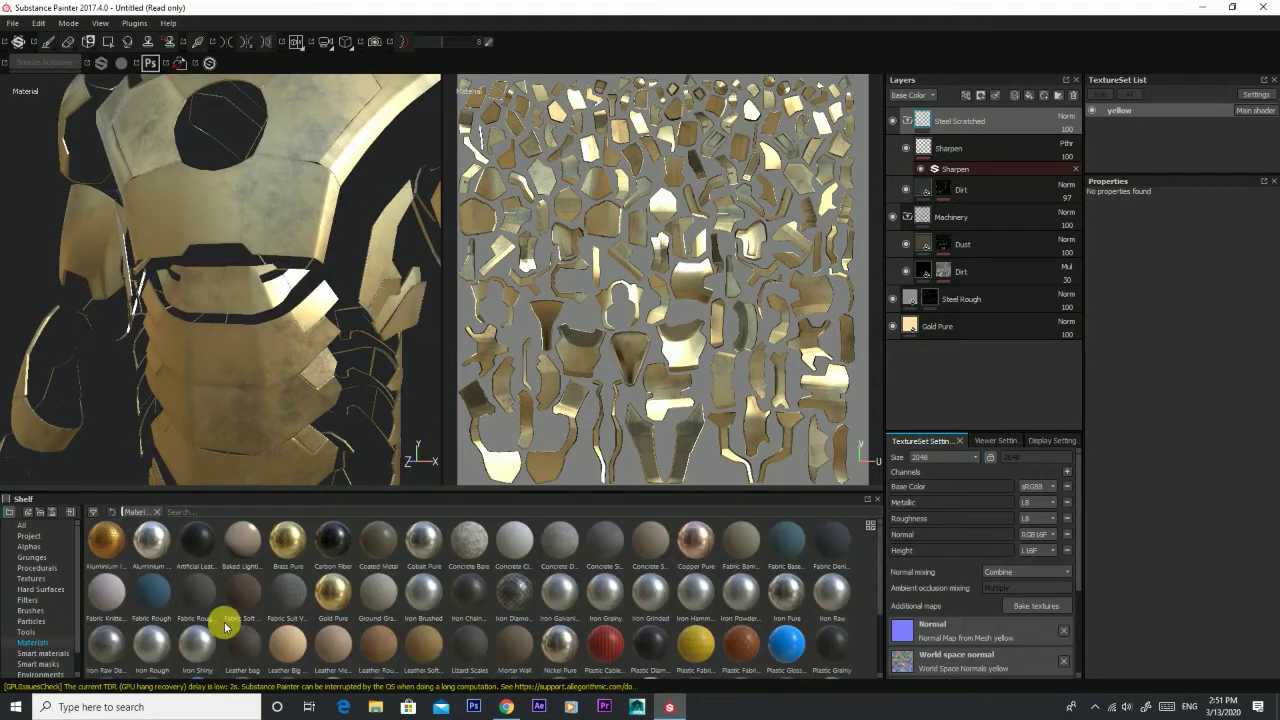
pyautogui.scroll(-2, 290, 620)
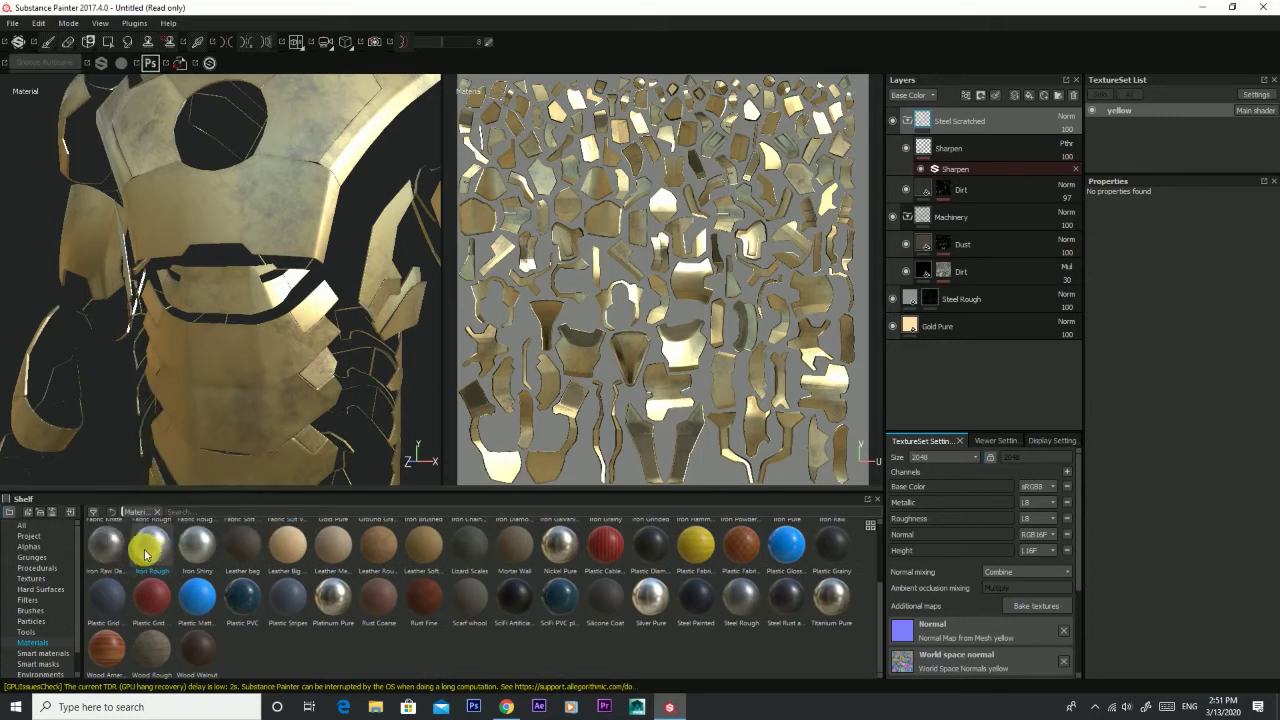
pyautogui.moveTo(196, 545)
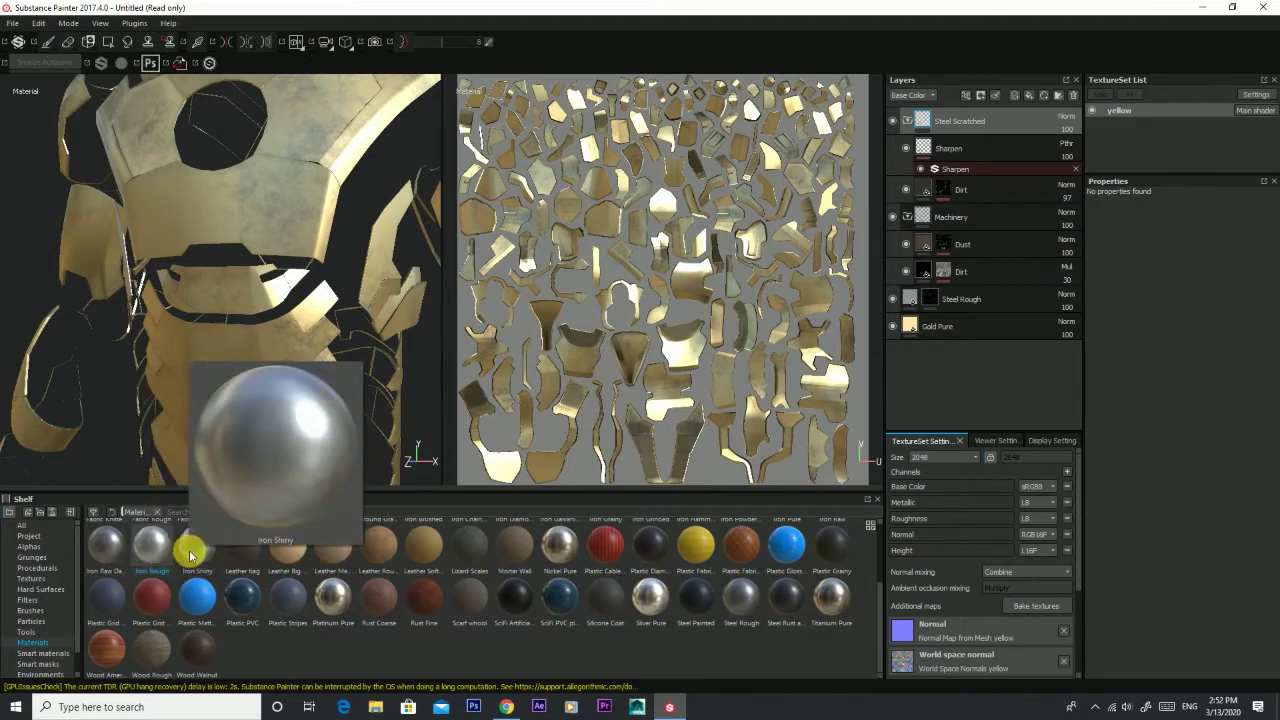
pyautogui.scroll(2, 520, 597)
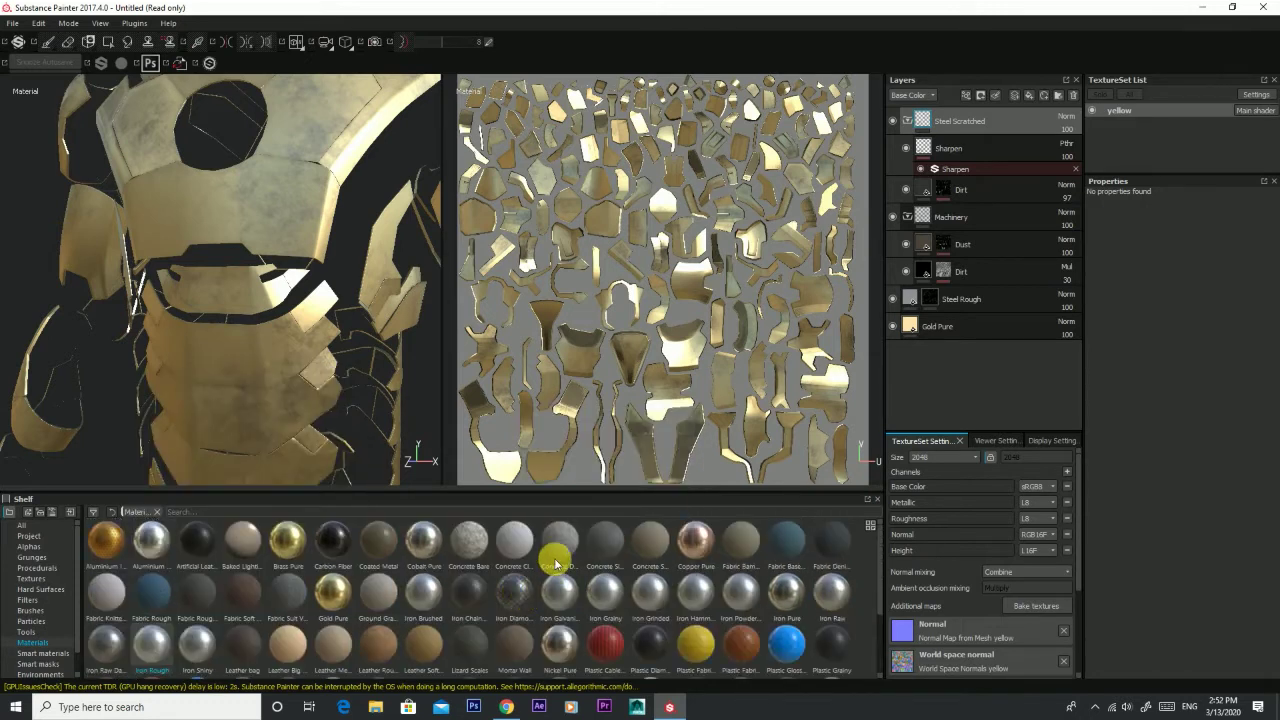
pyautogui.moveTo(152, 645)
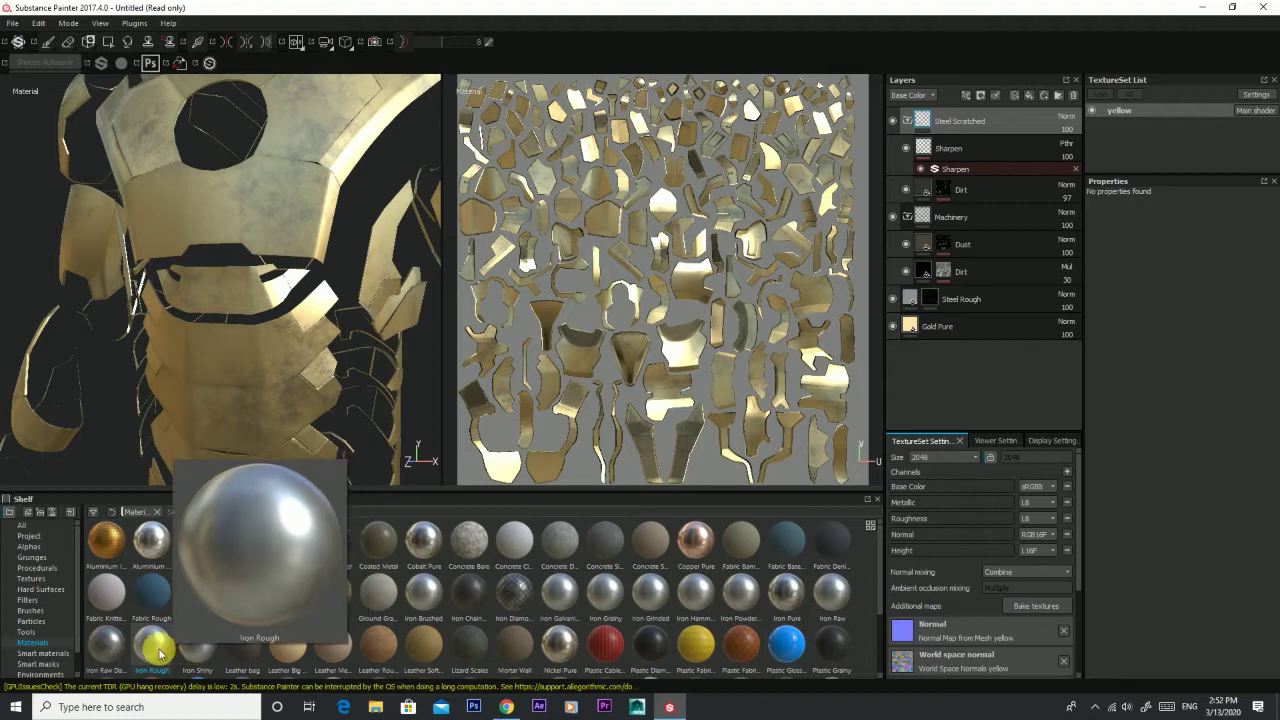
pyautogui.moveTo(157, 653); pyautogui.dragTo(944, 364)
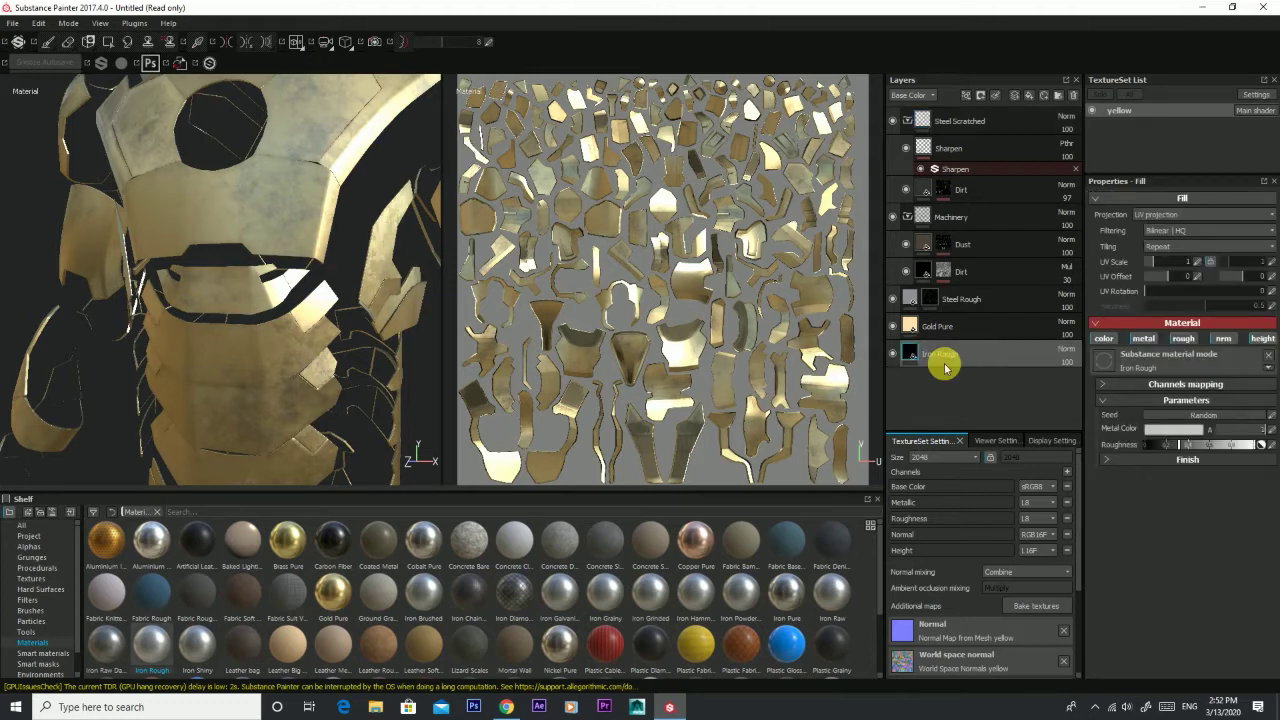
pyautogui.moveTo(945, 360); pyautogui.dragTo(999, 124)
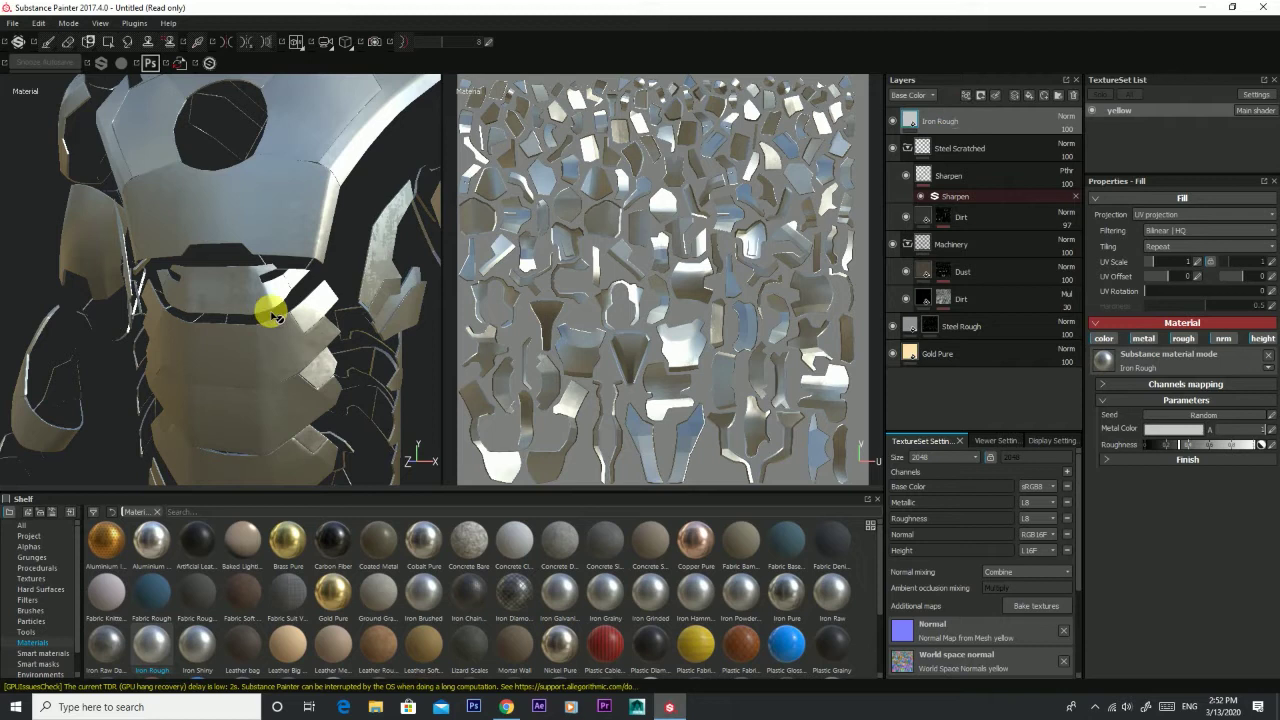
# Step: Add a black mask to the Iron Rough layer
pyautogui.scroll(-3, 272, 305)
pyautogui.scroll(-3, 271, 306)
pyautogui.scroll(-3, 277, 329)
pyautogui.scroll(2, 220, 430)
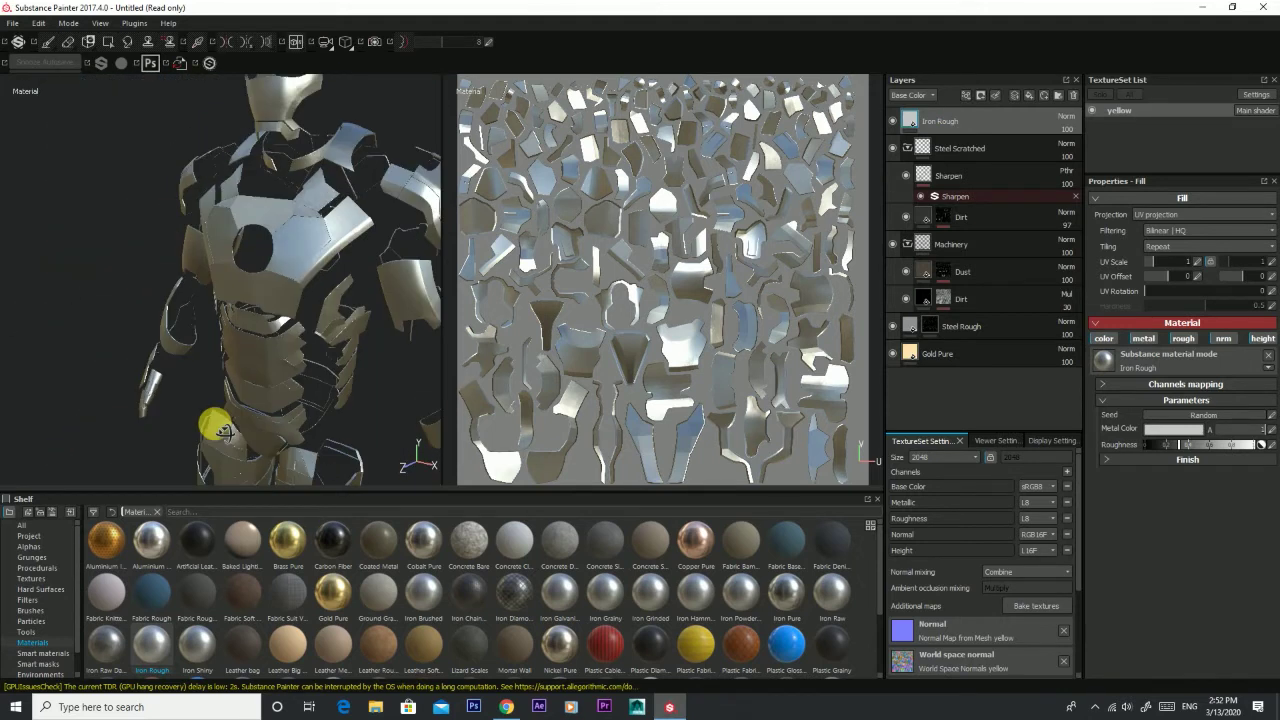
pyautogui.keyDown('alt'); pyautogui.moveTo(251, 314); pyautogui.dragTo(191, 457); pyautogui.keyUp('alt')
pyautogui.scroll(3, 217, 357)
pyautogui.moveTo(225, 375)
pyautogui.keyDown('alt'); pyautogui.mouseDown()
pyautogui.moveTo(306, 363)
pyautogui.moveTo(237, 363)
pyautogui.mouseUp(); pyautogui.keyUp('alt')
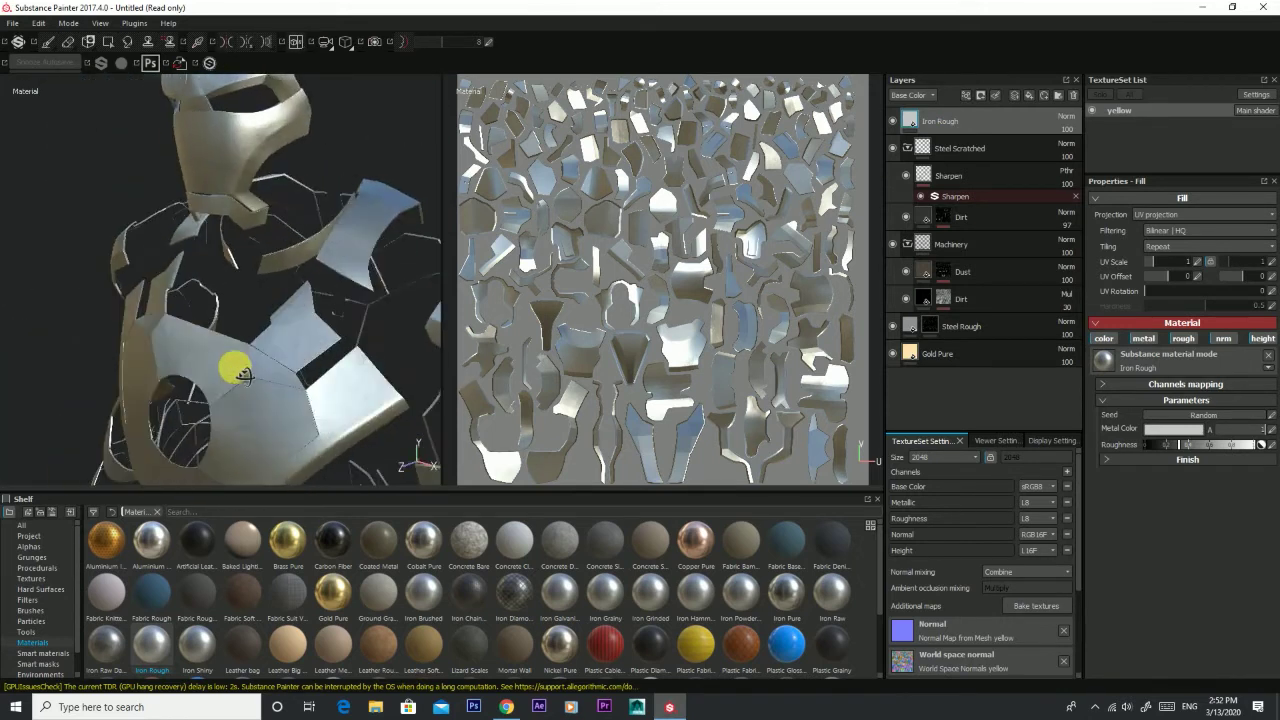
pyautogui.rightClick(940, 121)
pyautogui.click(952, 137)
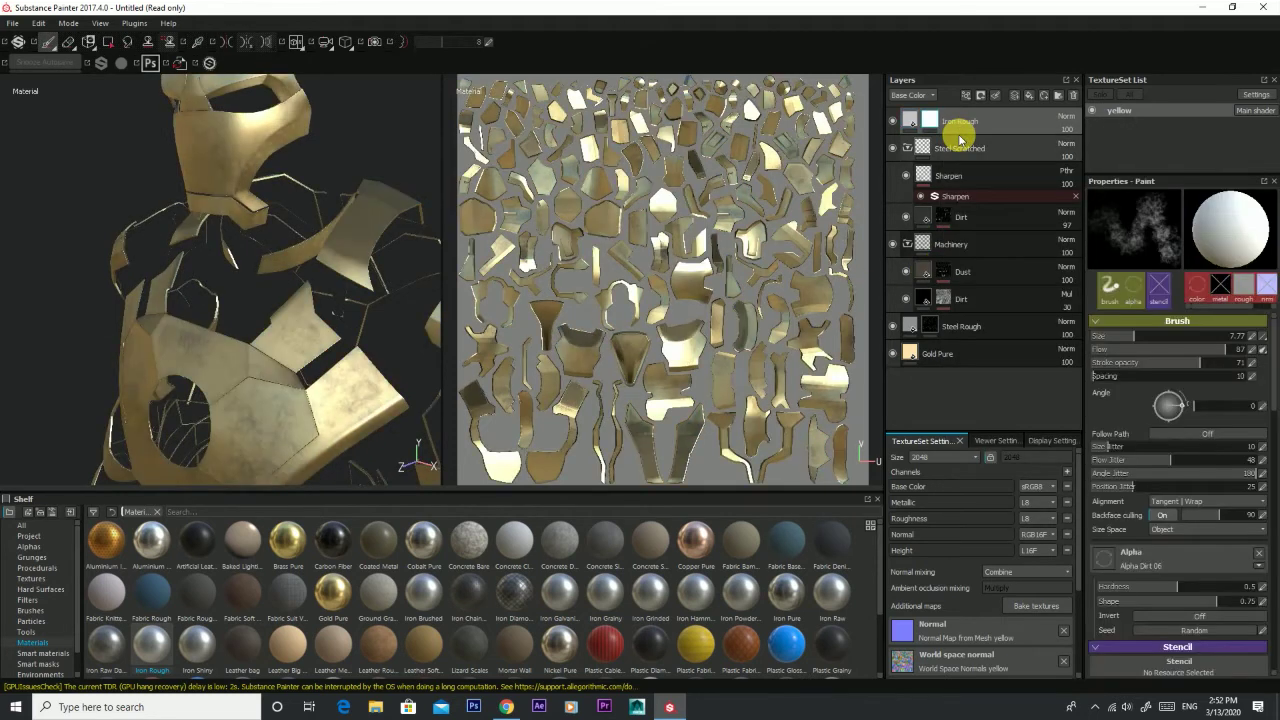
# Step: Add an MG Metal Edge Wear generator to the Iron Rough mask
pyautogui.rightClick(927, 120)
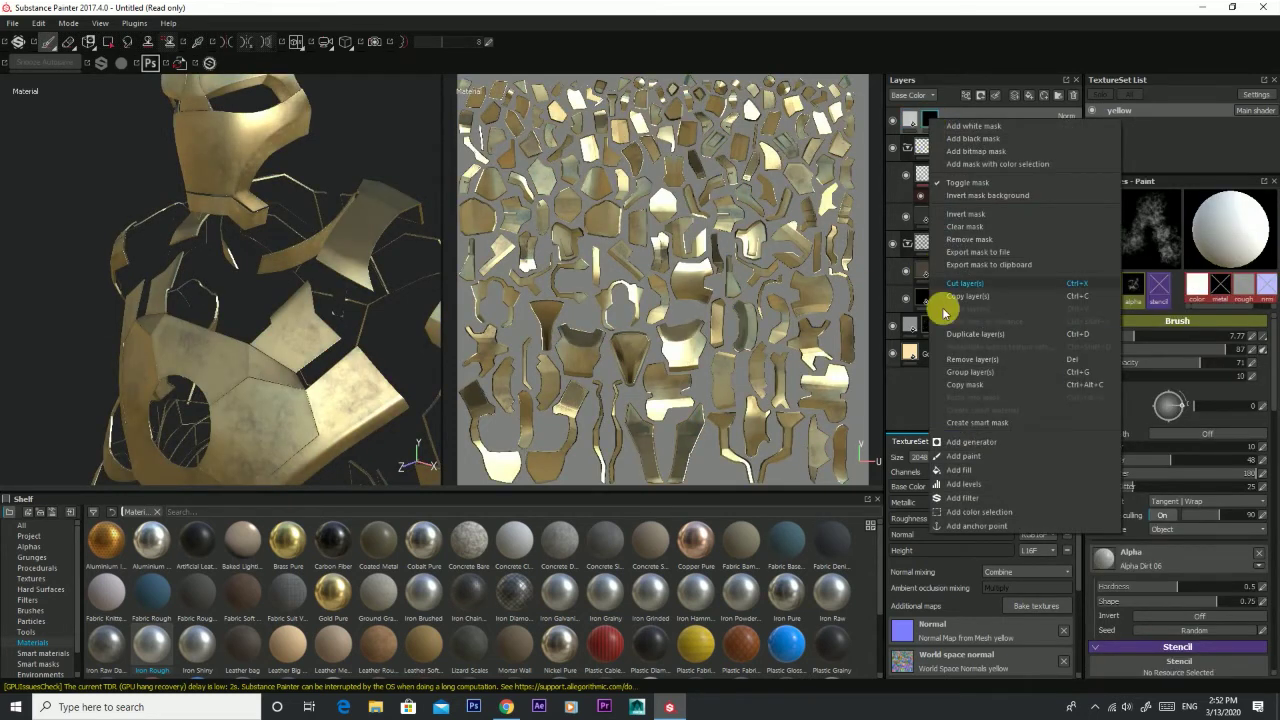
pyautogui.click(963, 443)
pyautogui.click(1183, 214)
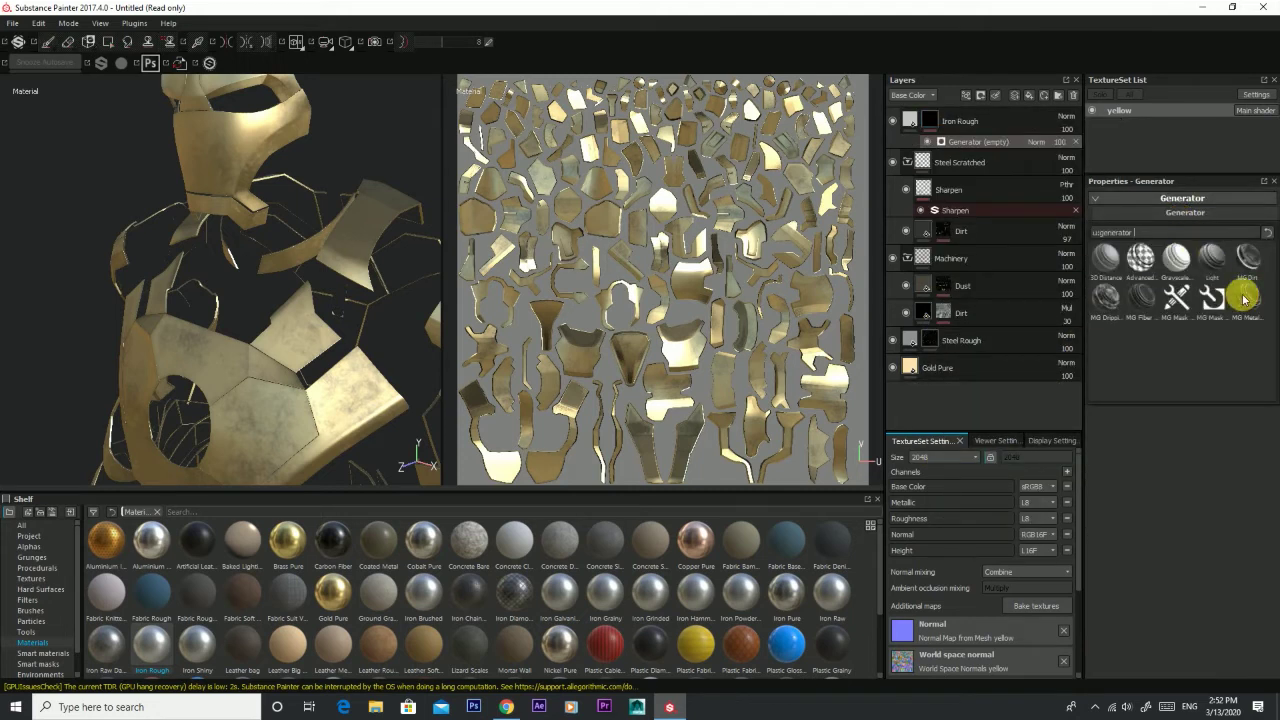
pyautogui.click(1243, 296)
pyautogui.moveTo(313, 325)
pyautogui.keyDown('alt'); pyautogui.mouseDown()
pyautogui.moveTo(345, 330)
pyautogui.moveTo(271, 306)
pyautogui.mouseUp(); pyautogui.keyUp('alt')
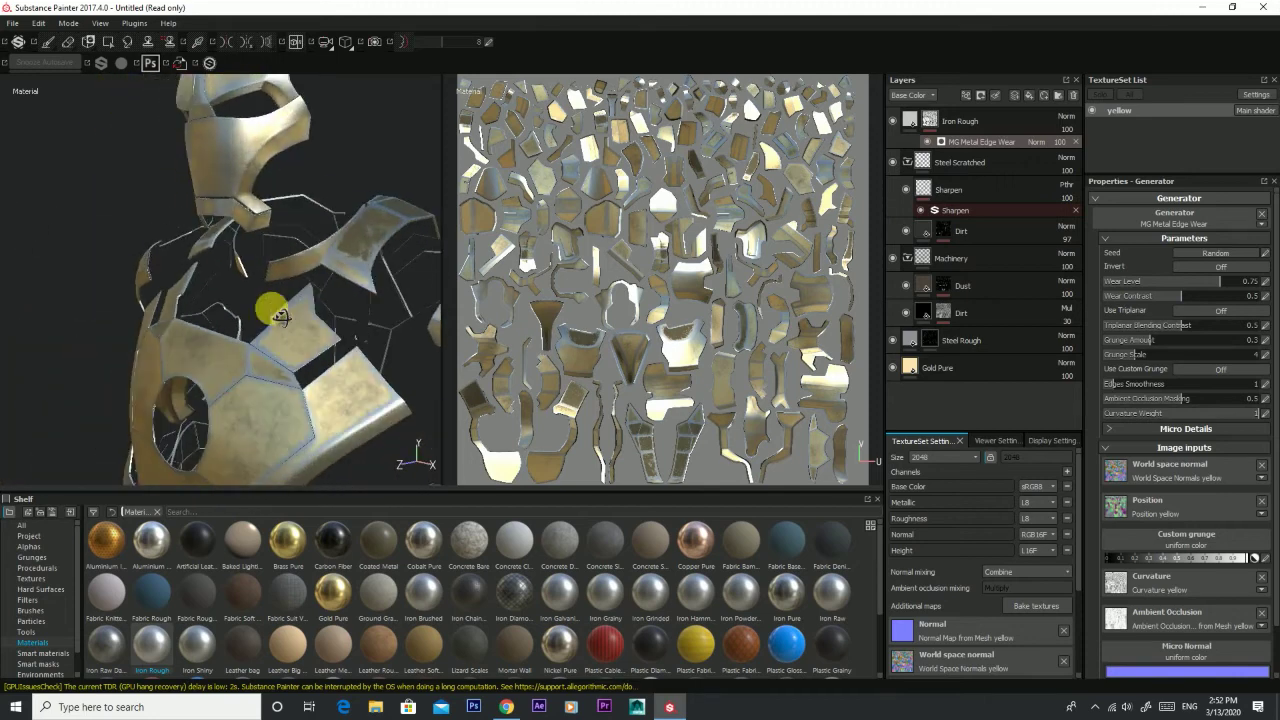
# Step: Invert the edge wear and lower its Wear Level to about 0.12
pyautogui.click(1200, 266)
pyautogui.moveTo(277, 309)
pyautogui.keyDown('alt'); pyautogui.mouseDown()
pyautogui.moveTo(330, 335)
pyautogui.moveTo(363, 277)
pyautogui.moveTo(263, 331)
pyautogui.moveTo(218, 200)
pyautogui.moveTo(206, 249)
pyautogui.moveTo(134, 260)
pyautogui.moveTo(360, 466)
pyautogui.moveTo(131, 366)
pyautogui.mouseUp(); pyautogui.keyUp('alt')
pyautogui.click(1192, 283)
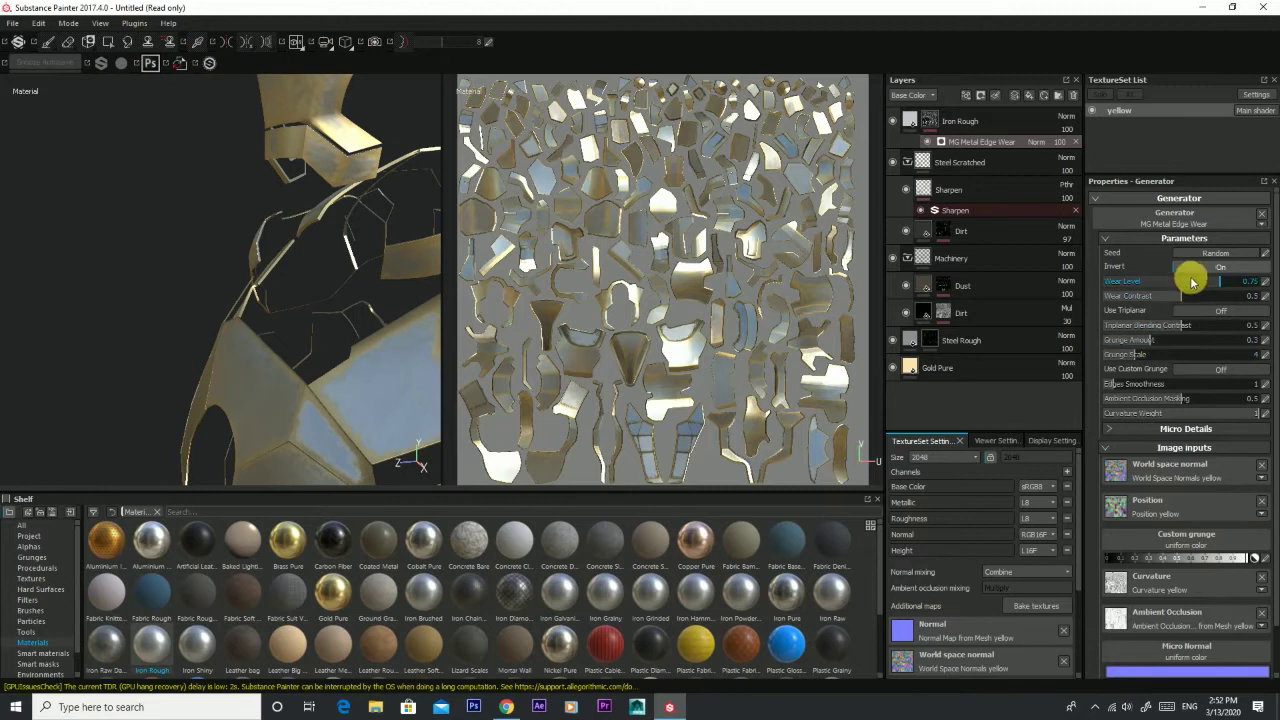
pyautogui.moveTo(280, 389)
pyautogui.keyDown('alt'); pyautogui.mouseDown()
pyautogui.moveTo(349, 394)
pyautogui.moveTo(380, 415)
pyautogui.mouseUp(); pyautogui.keyUp('alt')
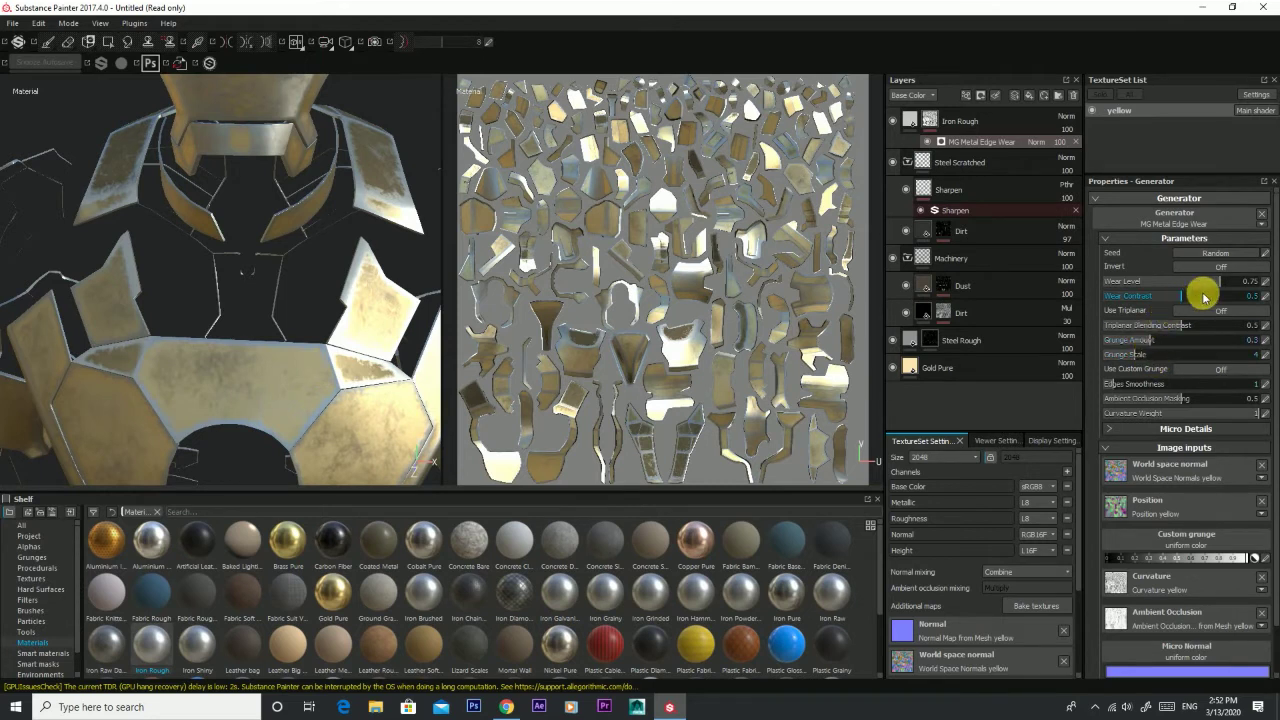
pyautogui.moveTo(1211, 284); pyautogui.dragTo(1178, 285)
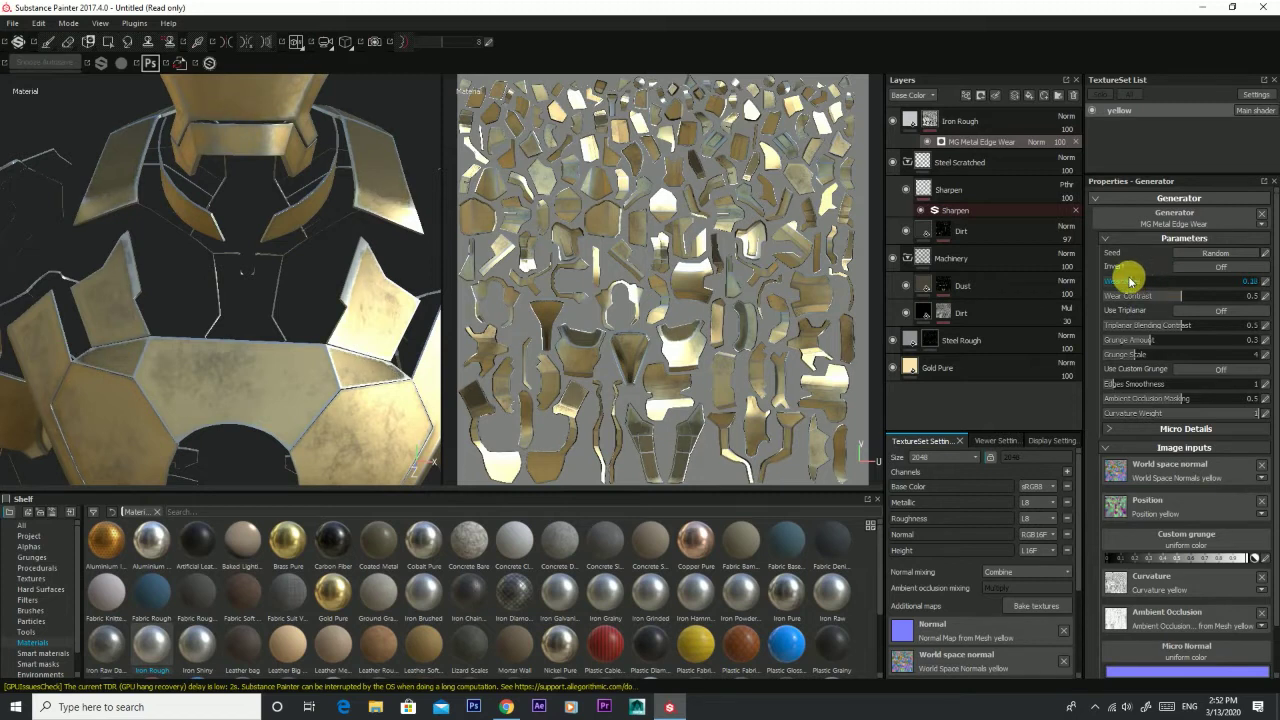
pyautogui.moveTo(1102, 281); pyautogui.dragTo(1107, 281)
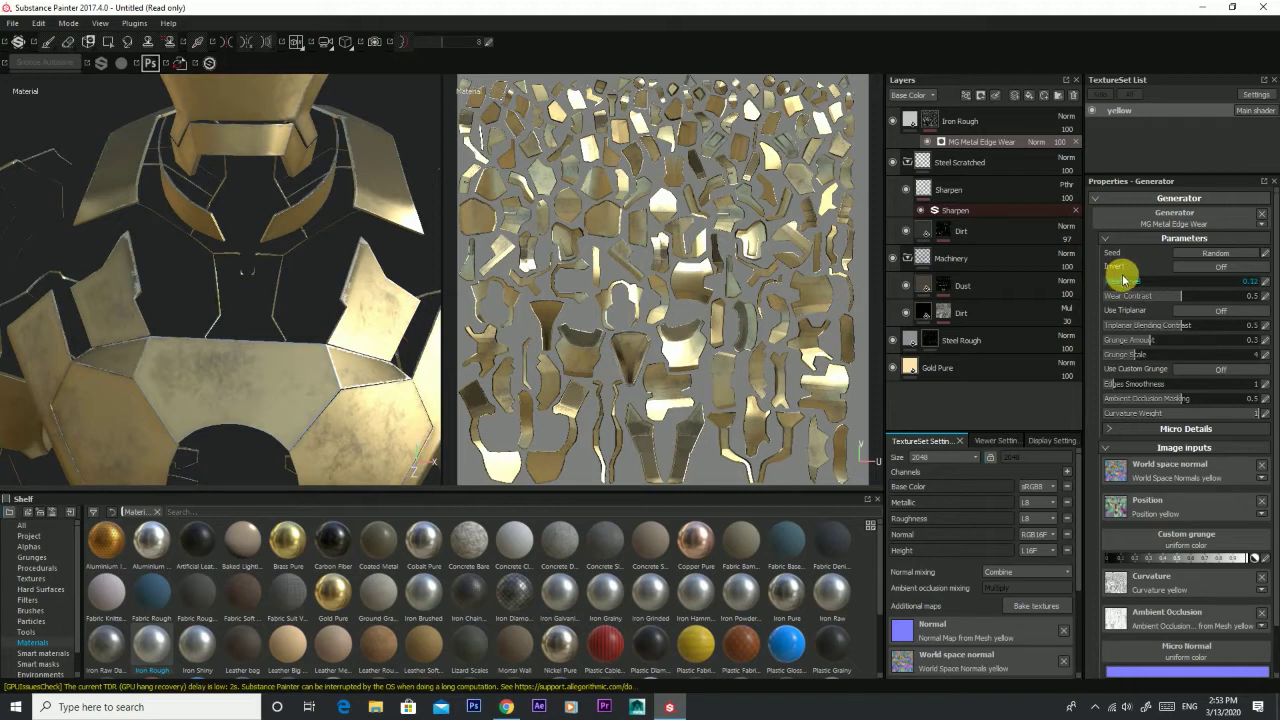
pyautogui.moveTo(352, 362)
pyautogui.keyDown('alt'); pyautogui.mouseDown()
pyautogui.moveTo(104, 374)
pyautogui.moveTo(166, 341)
pyautogui.moveTo(300, 229)
pyautogui.moveTo(280, 329)
pyautogui.moveTo(257, 320)
pyautogui.moveTo(330, 370)
pyautogui.mouseUp(); pyautogui.keyUp('alt')
pyautogui.keyDown('alt'); pyautogui.moveTo(330, 372); pyautogui.dragTo(332, 388, button='right'); pyautogui.keyUp('alt')
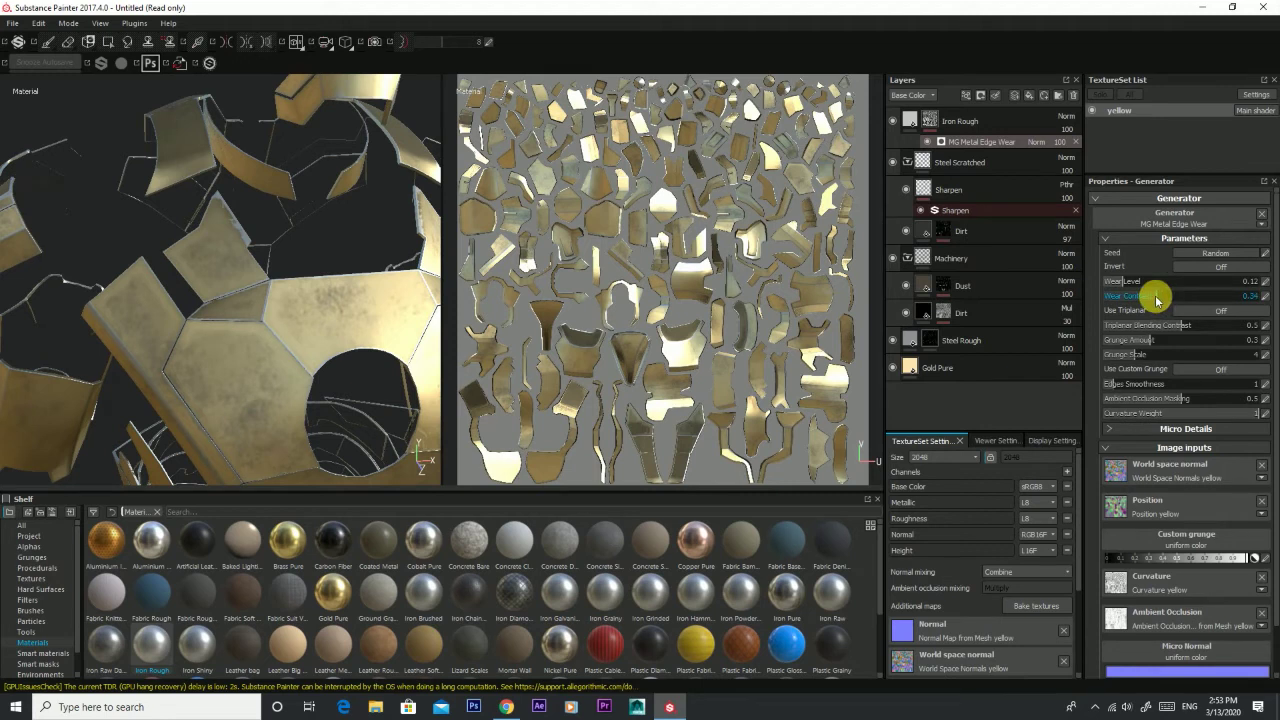
# Step: Raise the Wear Contrast to 0.58 and inspect the thin iron edges around the armour
pyautogui.moveTo(1138, 299); pyautogui.dragTo(1199, 298)
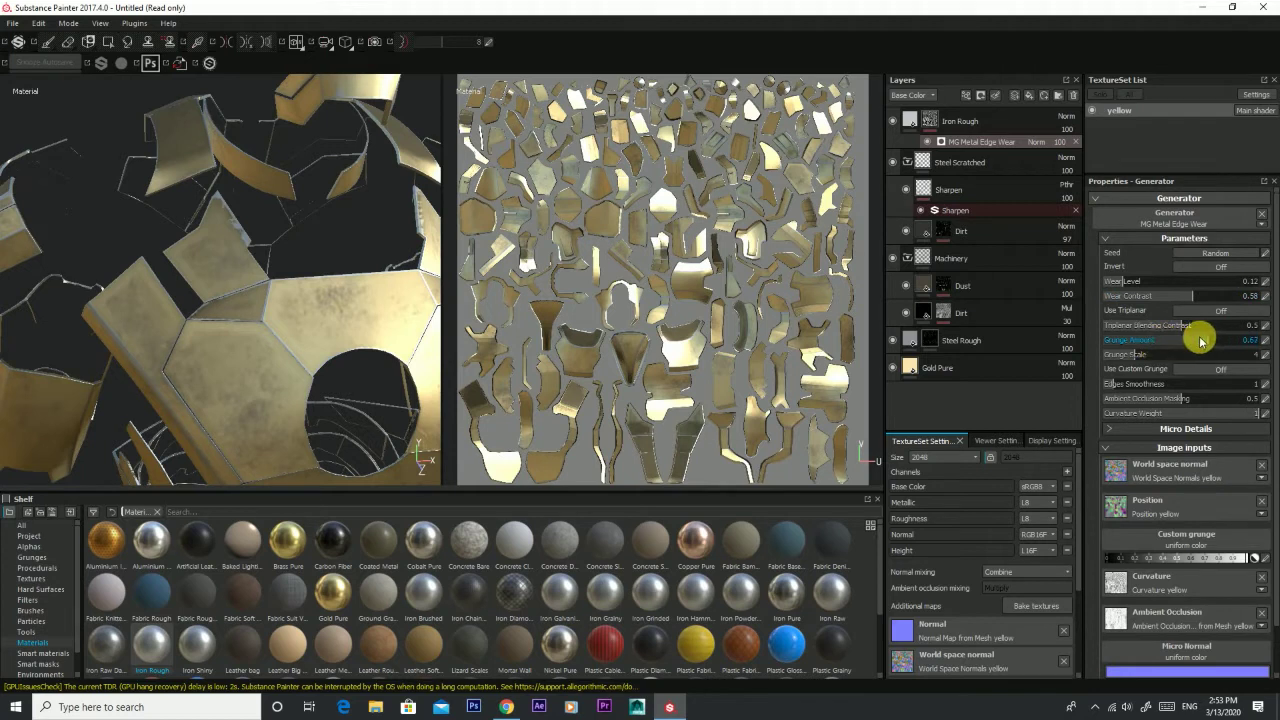
pyautogui.moveTo(270, 371)
pyautogui.keyDown('alt'); pyautogui.mouseDown()
pyautogui.moveTo(320, 400)
pyautogui.moveTo(263, 423)
pyautogui.moveTo(187, 388)
pyautogui.moveTo(129, 409)
pyautogui.moveTo(286, 366)
pyautogui.moveTo(309, 194)
pyautogui.moveTo(332, 267)
pyautogui.moveTo(320, 249)
pyautogui.moveTo(257, 251)
pyautogui.moveTo(222, 217)
pyautogui.mouseUp(); pyautogui.keyUp('alt')
pyautogui.keyDown('alt'); pyautogui.moveTo(360, 323); pyautogui.dragTo(351, 394); pyautogui.keyUp('alt')
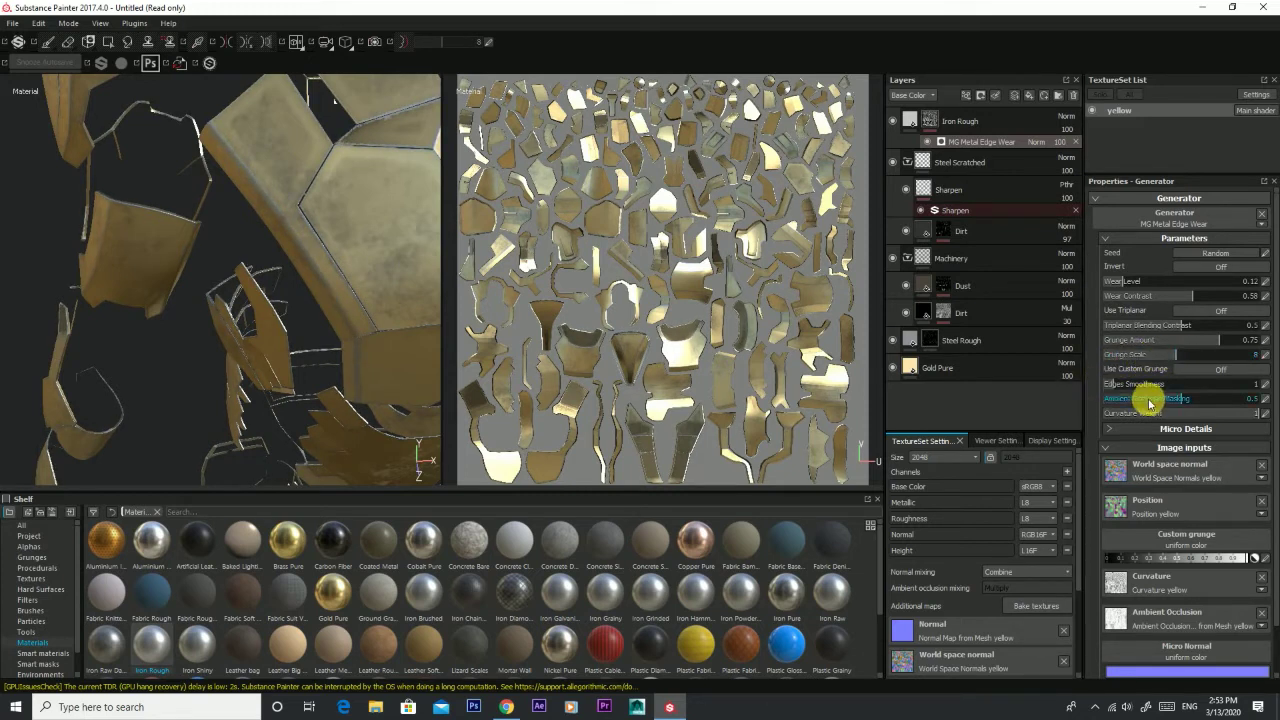
pyautogui.moveTo(194, 356)
pyautogui.keyDown('alt'); pyautogui.mouseDown()
pyautogui.moveTo(257, 347)
pyautogui.moveTo(118, 355)
pyautogui.moveTo(234, 366)
pyautogui.moveTo(177, 266)
pyautogui.moveTo(43, 360)
pyautogui.moveTo(306, 286)
pyautogui.moveTo(229, 286)
pyautogui.moveTo(157, 403)
pyautogui.moveTo(165, 365)
pyautogui.mouseUp(); pyautogui.keyUp('alt')
pyautogui.scroll(-3, 257, 350)
pyautogui.scroll(-3, 254, 343)
pyautogui.keyDown('alt'); pyautogui.moveTo(165, 365); pyautogui.dragTo(168, 370, button='right'); pyautogui.keyUp('alt')
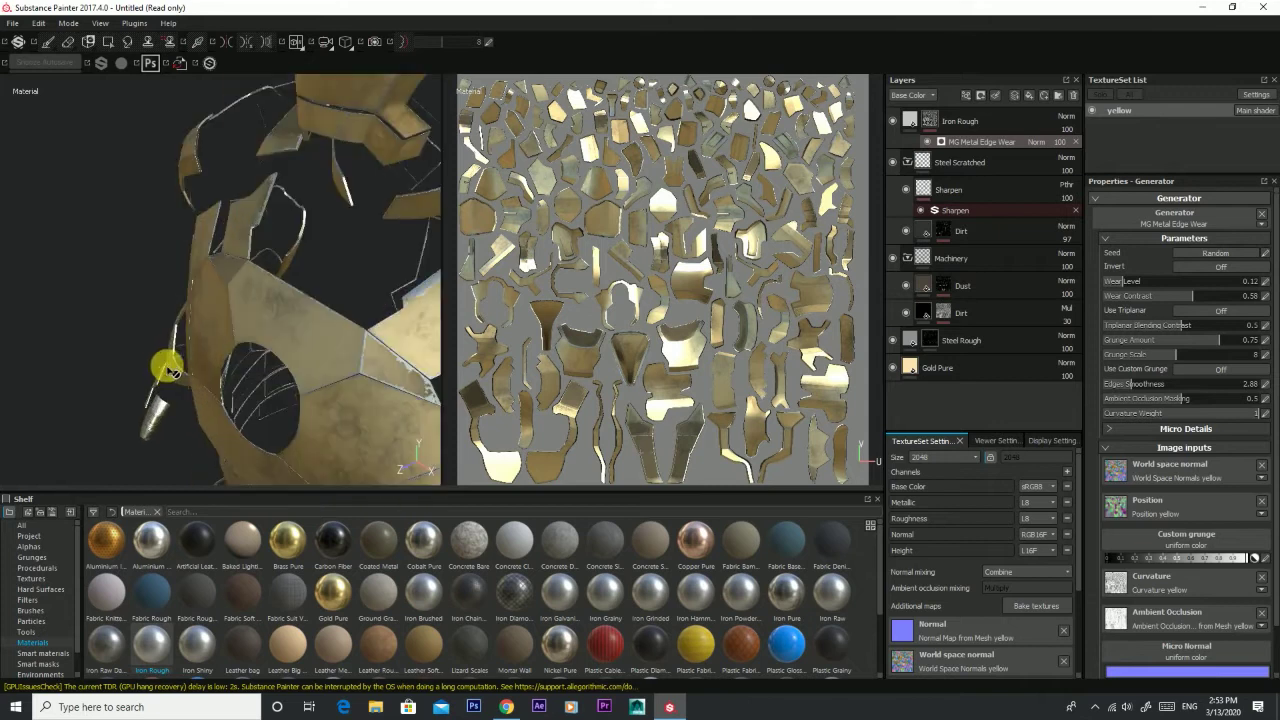
pyautogui.keyDown('alt'); pyautogui.moveTo(216, 290); pyautogui.dragTo(106, 403, button='right'); pyautogui.keyUp('alt')
pyautogui.keyDown('alt'); pyautogui.moveTo(106, 403); pyautogui.dragTo(183, 327); pyautogui.keyUp('alt')
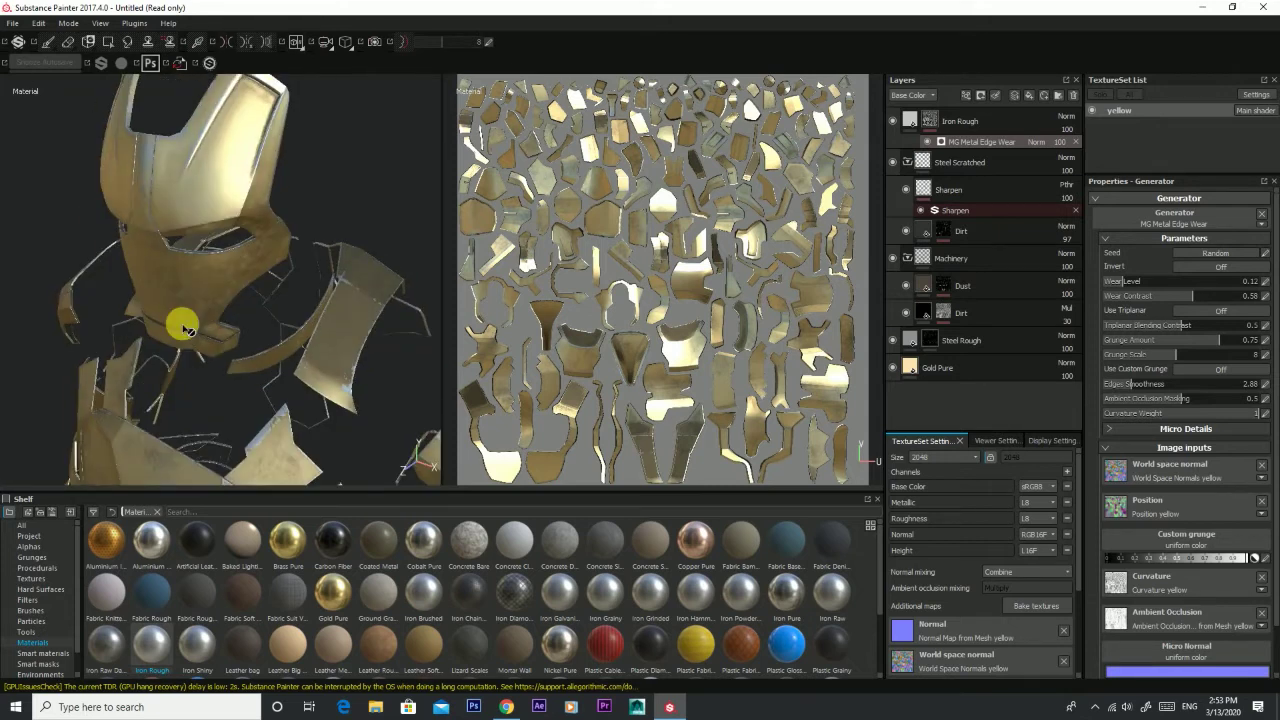
# Step: Add a new paint layer on top and select the Scratches 3 brush from the Brushes shelf
pyautogui.click(1016, 97)
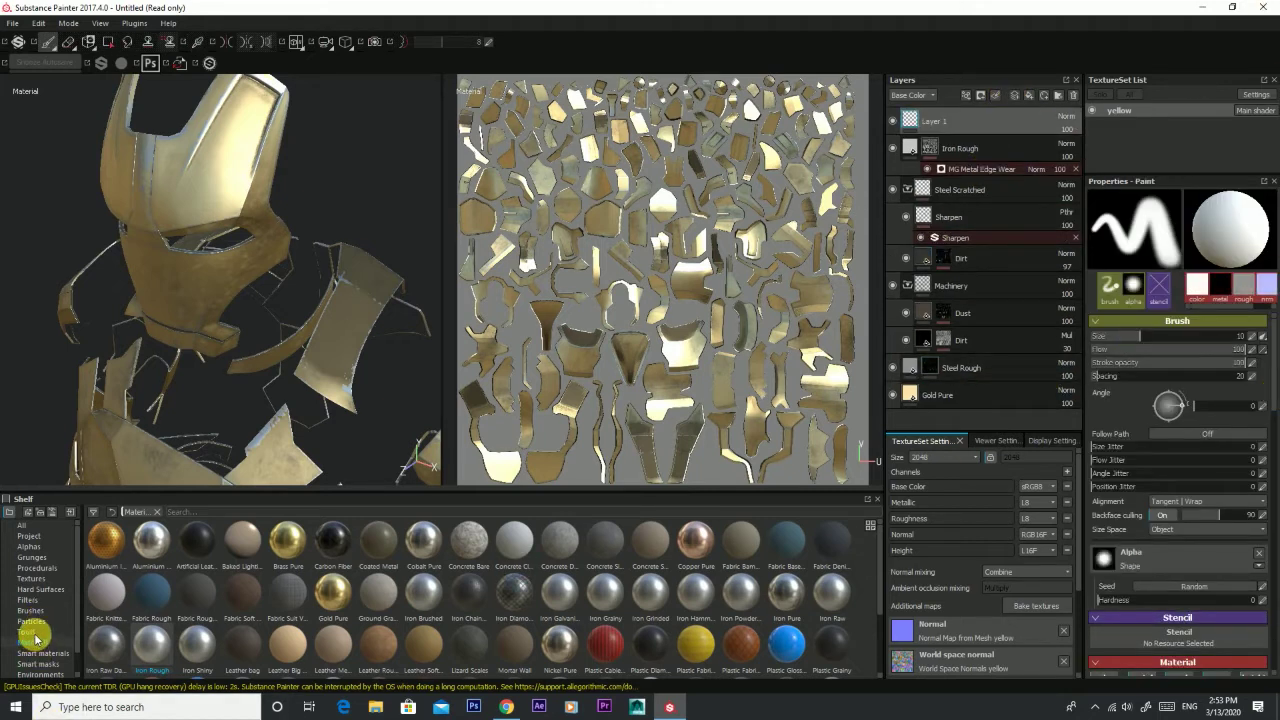
pyautogui.click(35, 590)
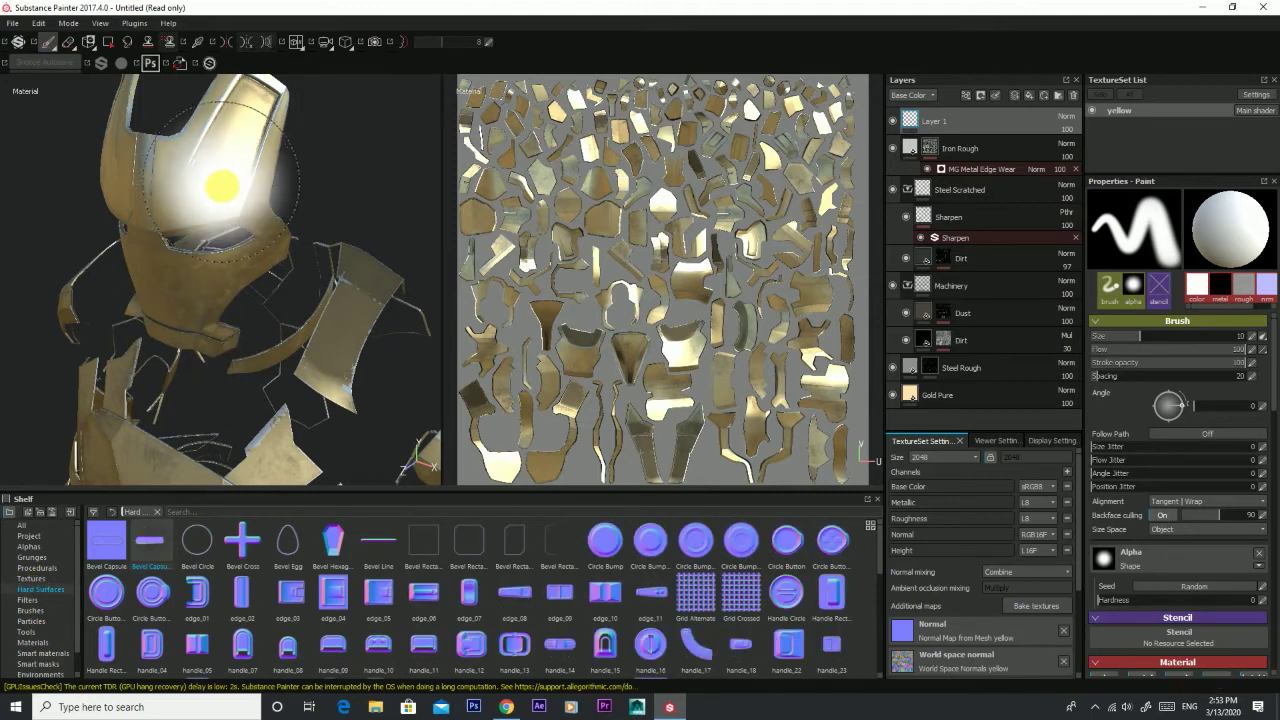
pyautogui.click(30, 610)
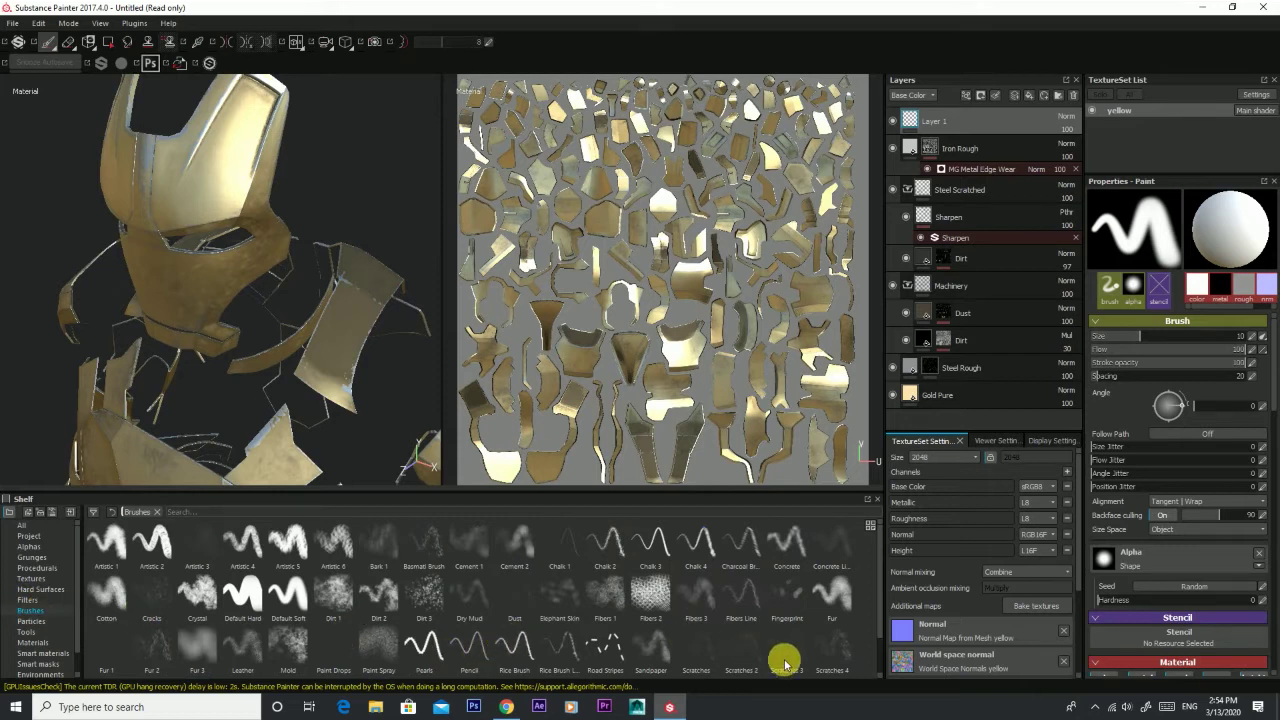
pyautogui.moveTo(741, 648)
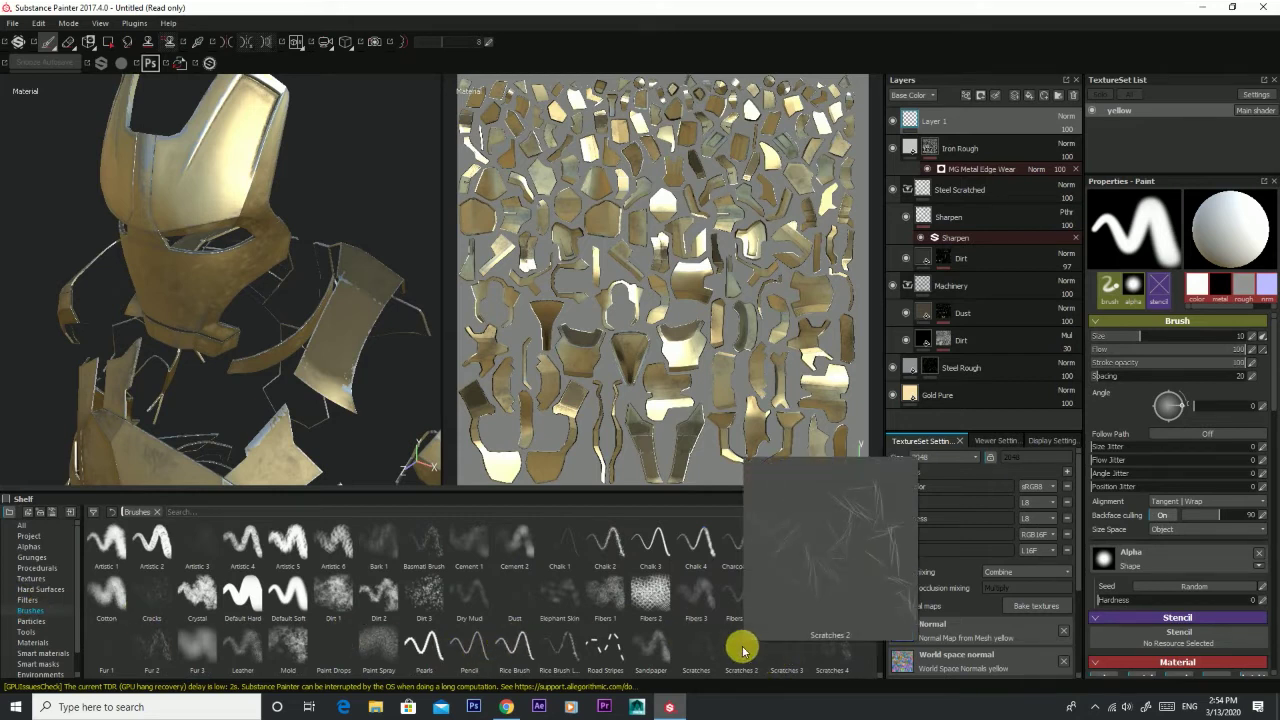
pyautogui.click(788, 645)
pyautogui.moveTo(214, 194)
pyautogui.keyDown('alt'); pyautogui.mouseDown()
pyautogui.moveTo(258, 211)
pyautogui.moveTo(277, 177)
pyautogui.mouseUp(); pyautogui.keyUp('alt')
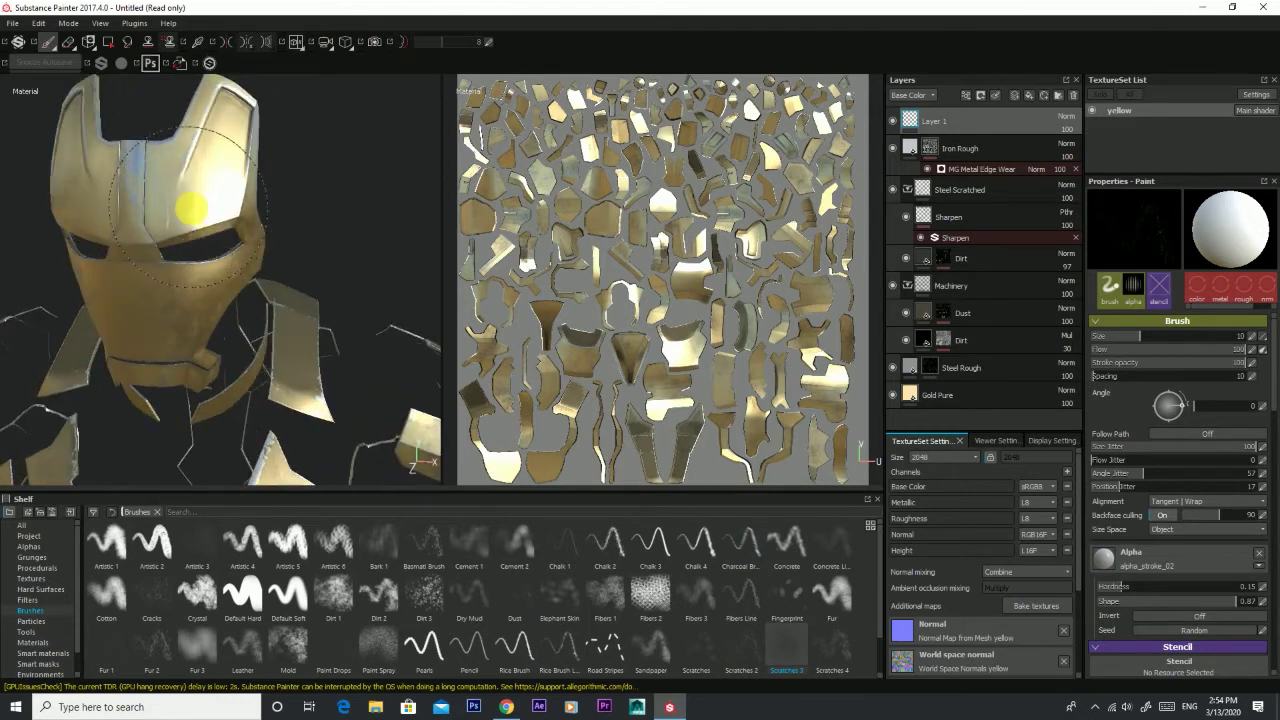
# Step: Orbit around the helmet, chest and leg plates to find a plate for scratches
pyautogui.moveTo(219, 279)
pyautogui.keyDown('alt'); pyautogui.mouseDown()
pyautogui.moveTo(191, 209)
pyautogui.moveTo(189, 240)
pyautogui.mouseUp(); pyautogui.keyUp('alt')
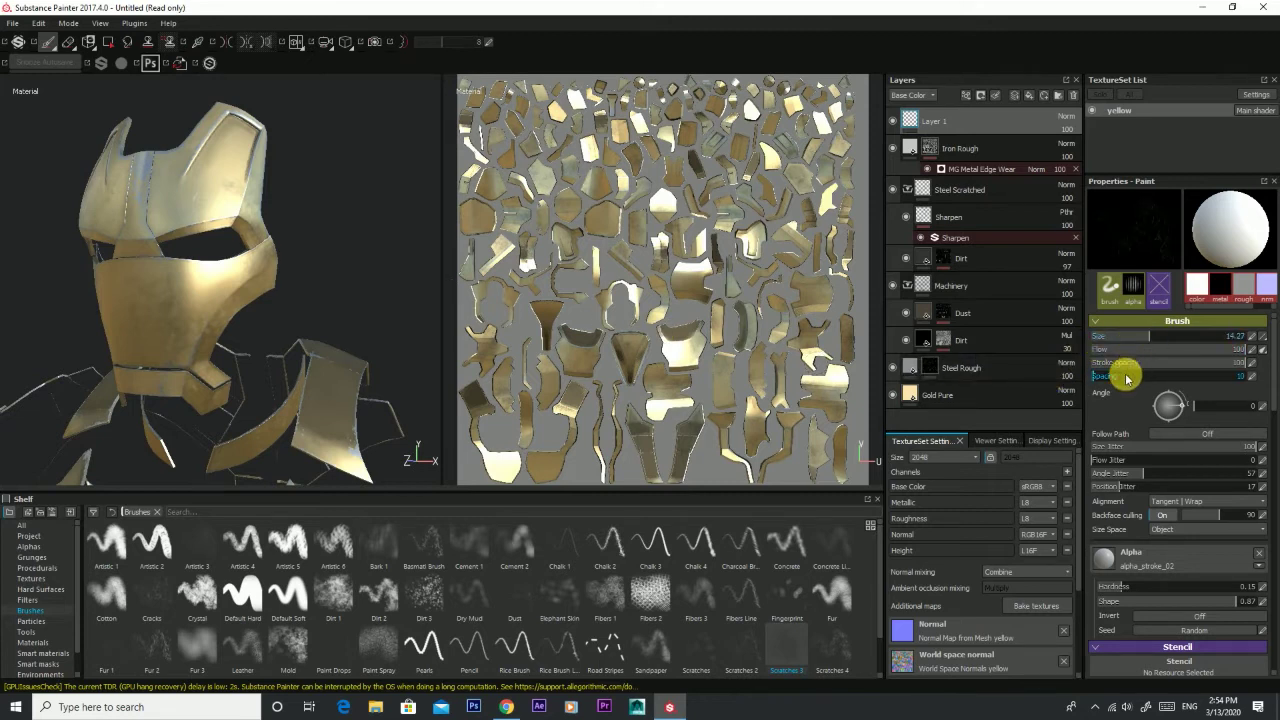
pyautogui.moveTo(176, 193)
pyautogui.keyDown('alt'); pyautogui.mouseDown()
pyautogui.moveTo(200, 329)
pyautogui.moveTo(163, 237)
pyautogui.mouseUp(); pyautogui.keyUp('alt')
pyautogui.moveTo(143, 368)
pyautogui.keyDown('alt'); pyautogui.mouseDown()
pyautogui.moveTo(200, 371)
pyautogui.moveTo(157, 457)
pyautogui.mouseUp(); pyautogui.keyUp('alt')
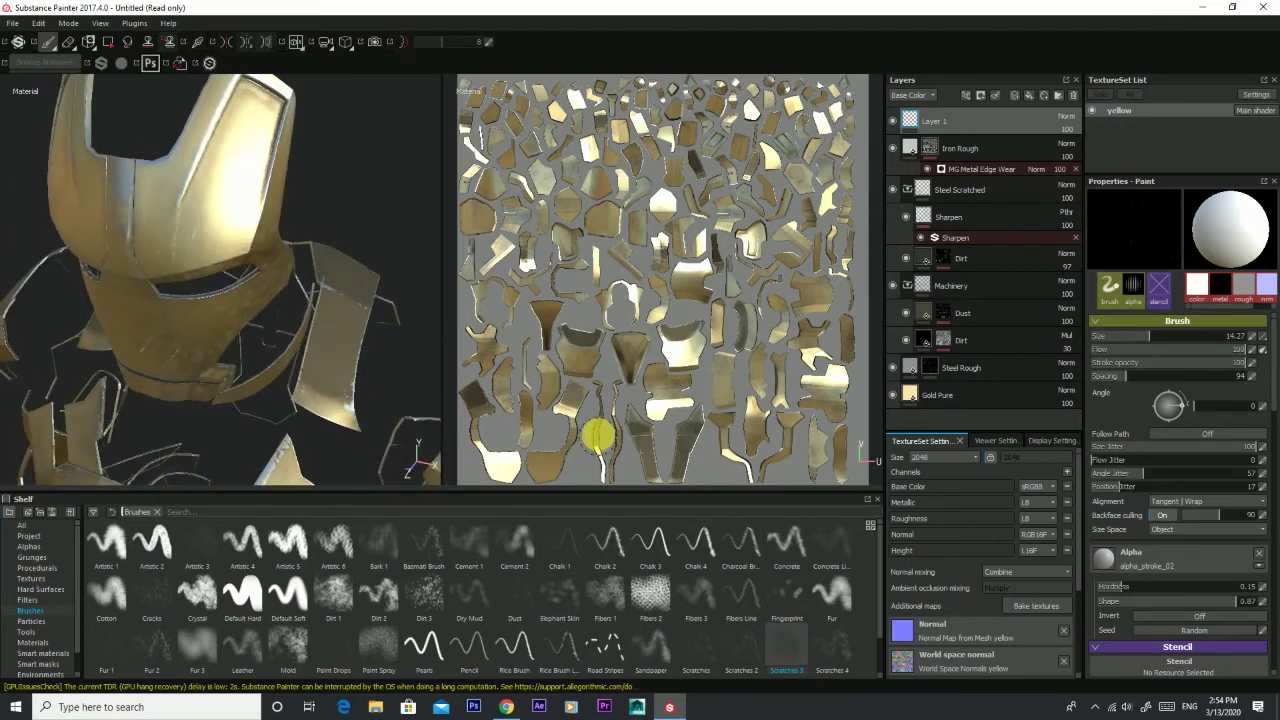
pyautogui.moveTo(306, 343)
pyautogui.keyDown('alt'); pyautogui.mouseDown()
pyautogui.moveTo(289, 363)
pyautogui.moveTo(286, 237)
pyautogui.mouseUp(); pyautogui.keyUp('alt')
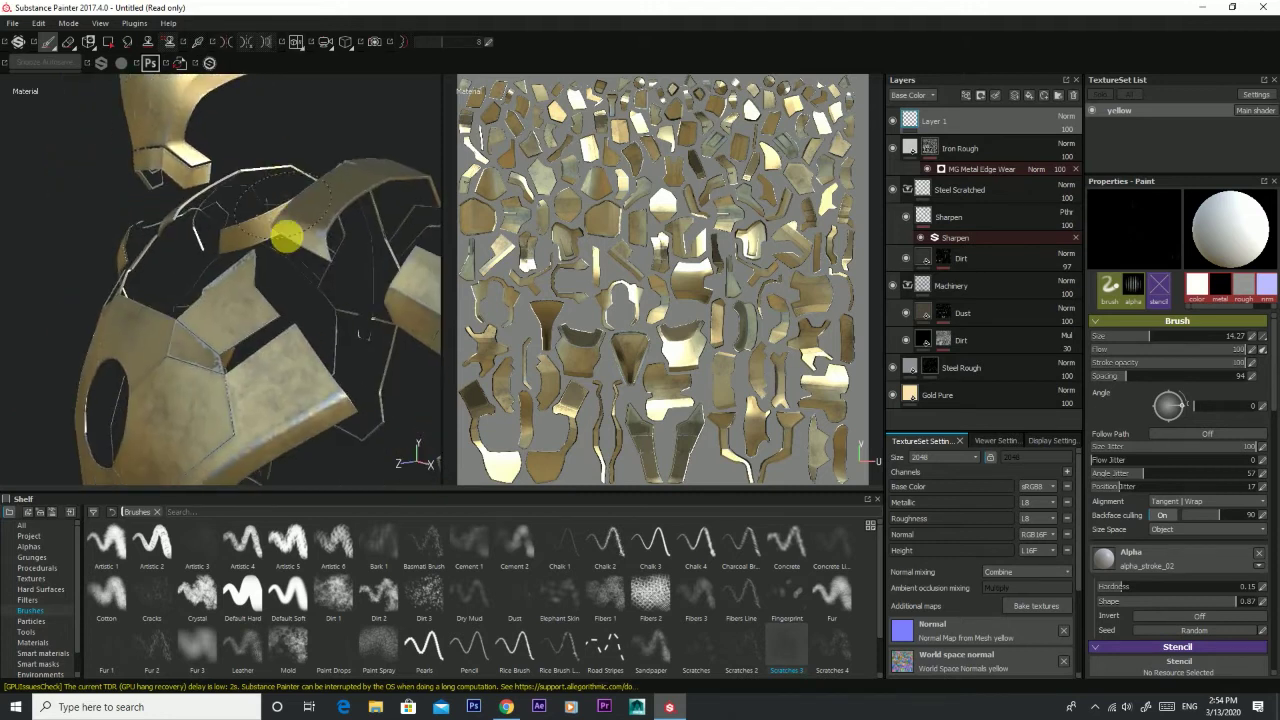
pyautogui.moveTo(254, 417)
pyautogui.keyDown('alt'); pyautogui.mouseDown()
pyautogui.moveTo(337, 363)
pyautogui.moveTo(300, 214)
pyautogui.moveTo(158, 277)
pyautogui.moveTo(171, 420)
pyautogui.moveTo(114, 394)
pyautogui.moveTo(100, 371)
pyautogui.moveTo(509, 212)
pyautogui.moveTo(234, 200)
pyautogui.moveTo(360, 257)
pyautogui.mouseUp(); pyautogui.keyUp('alt')
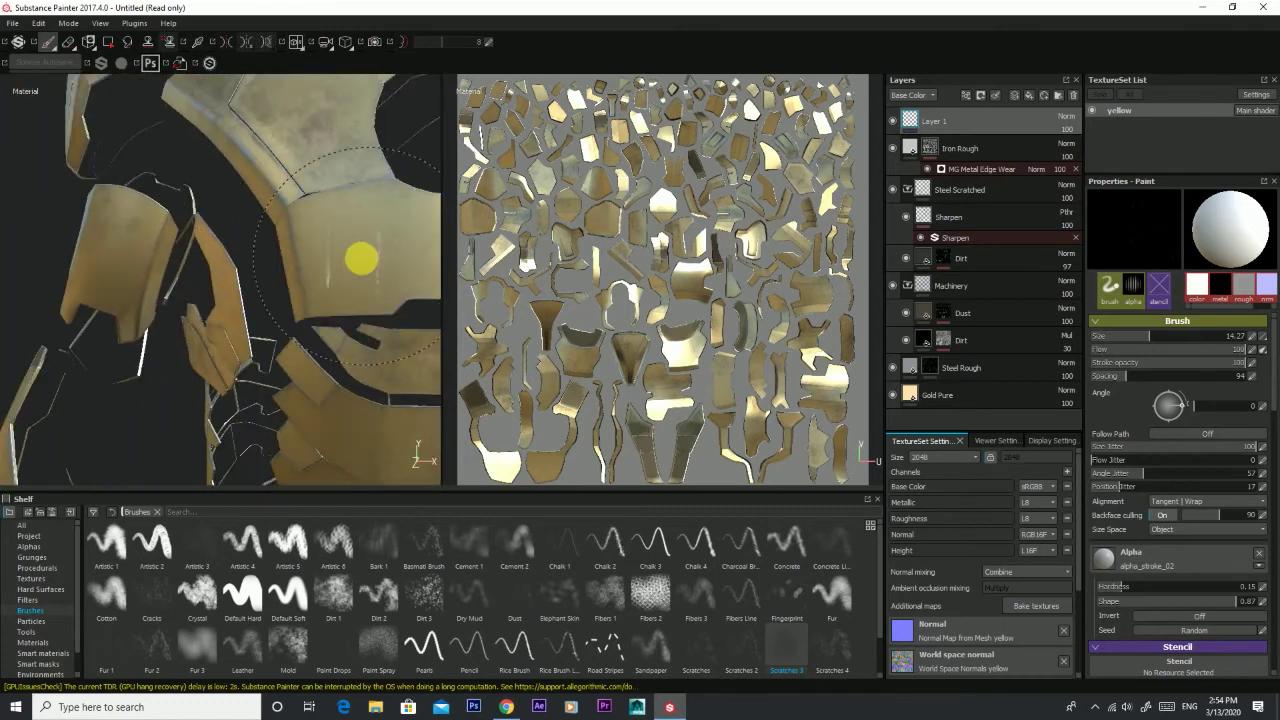
pyautogui.keyDown('alt'); pyautogui.moveTo(334, 322); pyautogui.dragTo(293, 246); pyautogui.keyUp('alt')
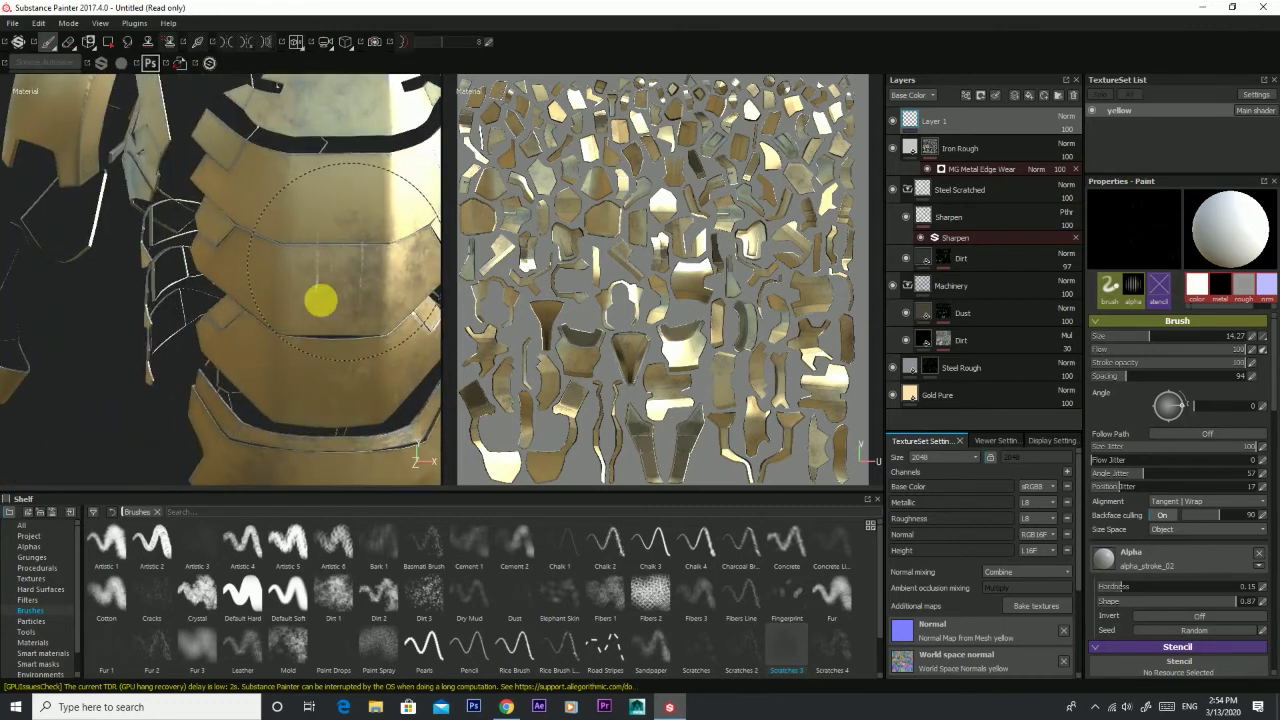
pyautogui.moveTo(240, 277)
pyautogui.keyDown('alt'); pyautogui.mouseDown()
pyautogui.moveTo(251, 371)
pyautogui.moveTo(163, 129)
pyautogui.moveTo(200, 340)
pyautogui.moveTo(209, 280)
pyautogui.moveTo(271, 265)
pyautogui.mouseUp(); pyautogui.keyUp('alt')
pyautogui.scroll(-5, 265, 311)
pyautogui.moveTo(266, 309)
pyautogui.keyDown('alt'); pyautogui.mouseDown()
pyautogui.moveTo(166, 317)
pyautogui.moveTo(409, 286)
pyautogui.mouseUp(); pyautogui.keyUp('alt')
pyautogui.keyDown('alt'); pyautogui.moveTo(409, 286); pyautogui.dragTo(155, 277, button='middle'); pyautogui.keyUp('alt')
pyautogui.keyDown('alt'); pyautogui.moveTo(196, 231); pyautogui.dragTo(262, 265); pyautogui.keyUp('alt')
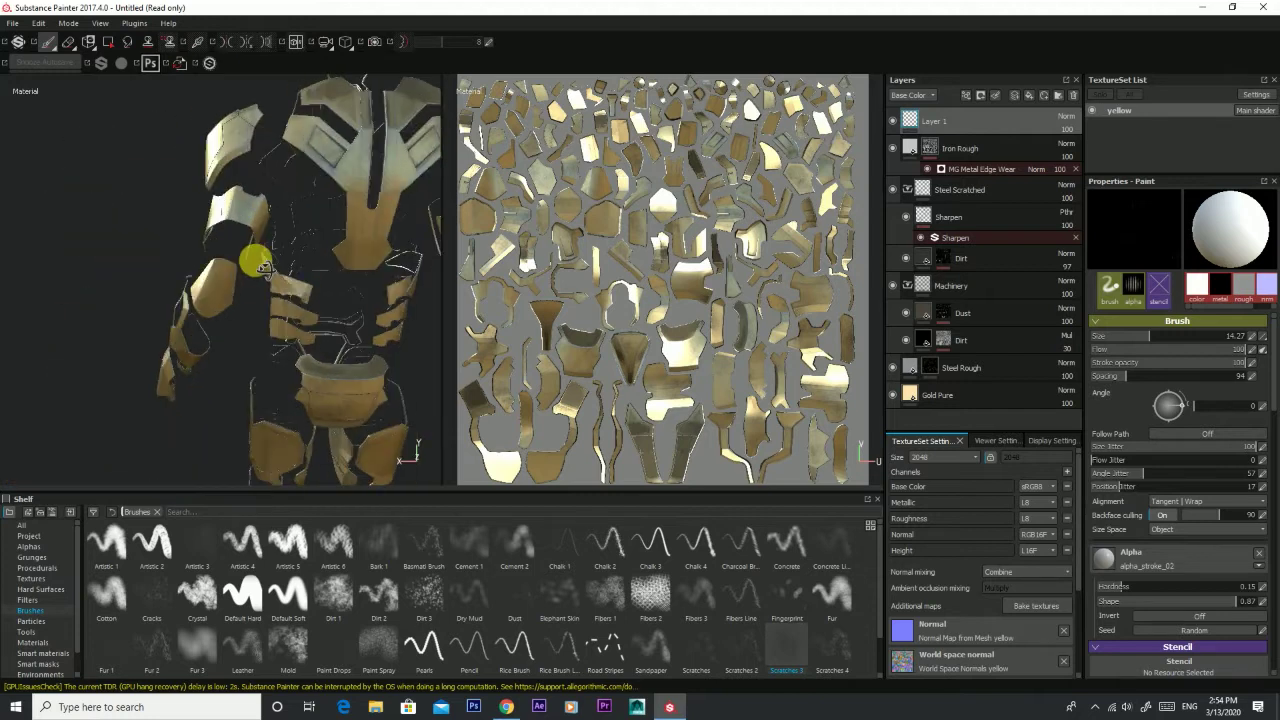
pyautogui.keyDown('alt'); pyautogui.moveTo(328, 234); pyautogui.dragTo(128, 77, button='middle'); pyautogui.keyUp('alt')
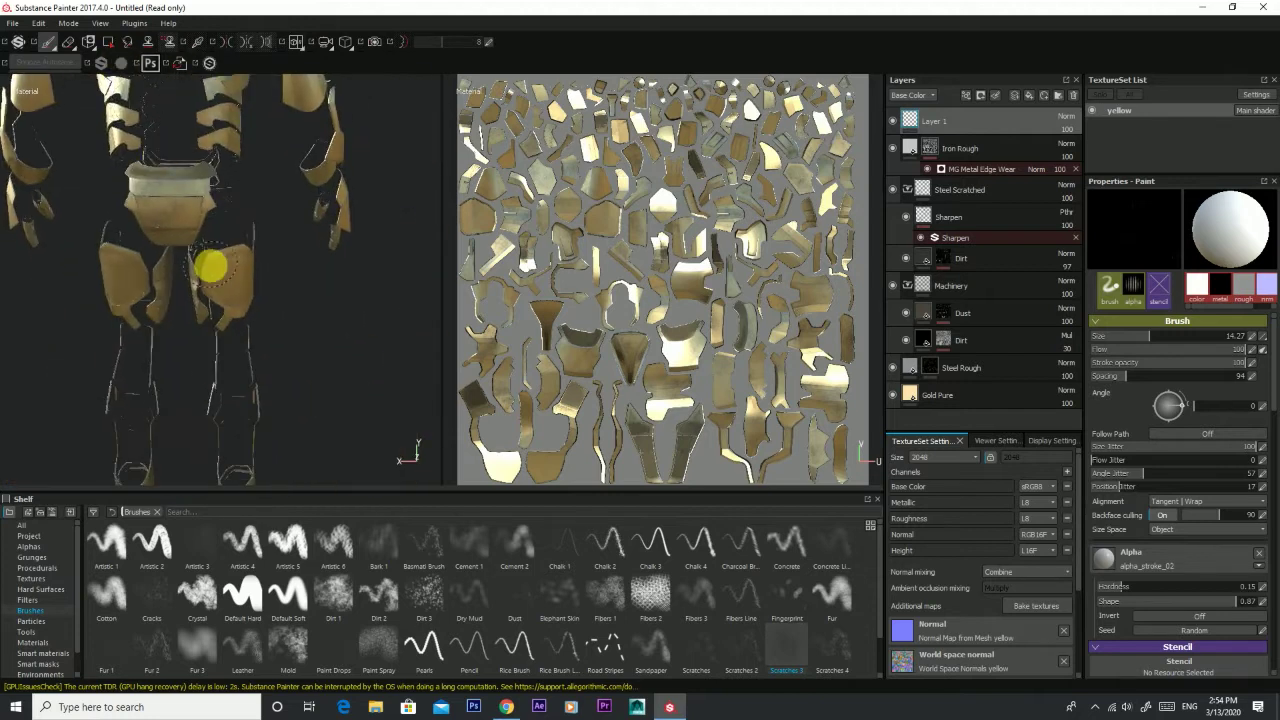
pyautogui.scroll(3, 208, 266)
pyautogui.scroll(3, 218, 291)
pyautogui.moveTo(218, 291)
pyautogui.keyDown('alt'); pyautogui.mouseDown()
pyautogui.moveTo(114, 229)
pyautogui.moveTo(361, 290)
pyautogui.mouseUp(); pyautogui.keyUp('alt')
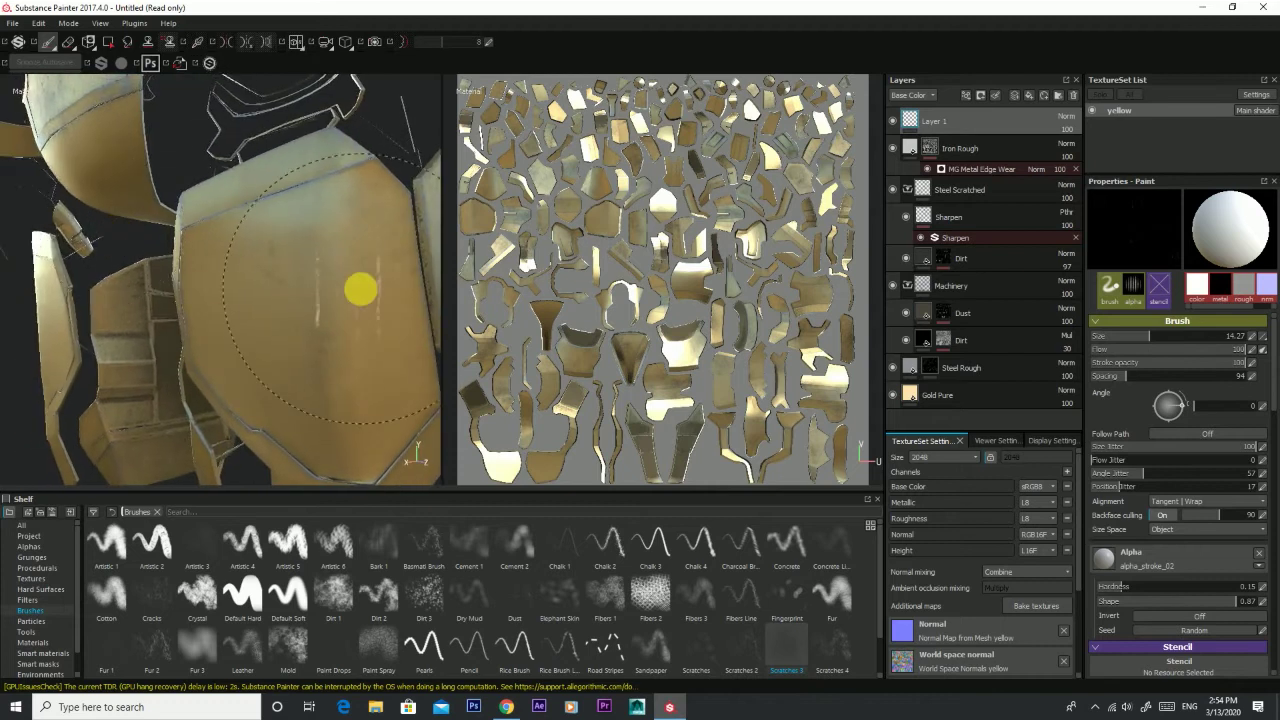
pyautogui.moveTo(327, 331)
pyautogui.keyDown('alt'); pyautogui.mouseDown()
pyautogui.moveTo(129, 334)
pyautogui.moveTo(251, 323)
pyautogui.moveTo(306, 337)
pyautogui.moveTo(283, 368)
pyautogui.moveTo(357, 294)
pyautogui.moveTo(440, 306)
pyautogui.moveTo(355, 342)
pyautogui.moveTo(57, 194)
pyautogui.moveTo(194, 263)
pyautogui.moveTo(183, 262)
pyautogui.mouseUp(); pyautogui.keyUp('alt')
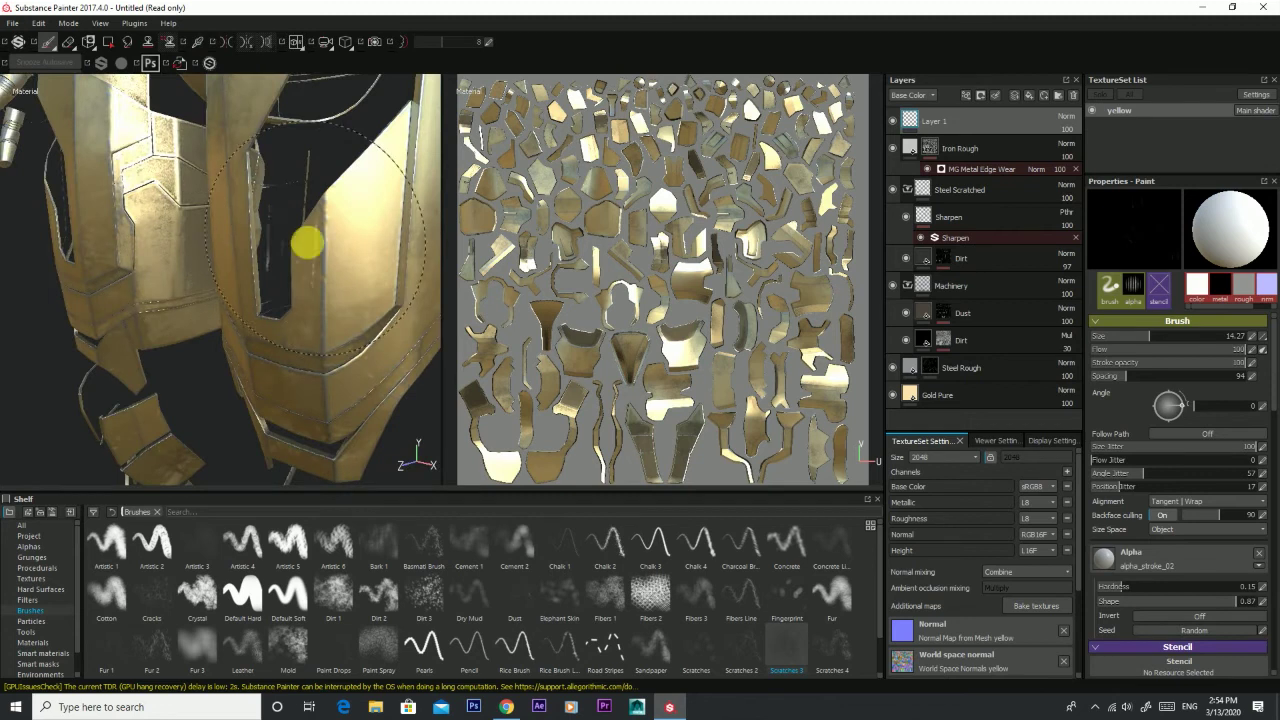
pyautogui.moveTo(354, 340)
pyautogui.keyDown('alt'); pyautogui.mouseDown()
pyautogui.moveTo(337, 286)
pyautogui.moveTo(368, 363)
pyautogui.moveTo(323, 363)
pyautogui.moveTo(330, 350)
pyautogui.moveTo(112, 410)
pyautogui.mouseUp(); pyautogui.keyUp('alt')
# Step: Switch to the Chalk 1 brush and paint light scratch strokes on a chest plate
pyautogui.click(559, 545)
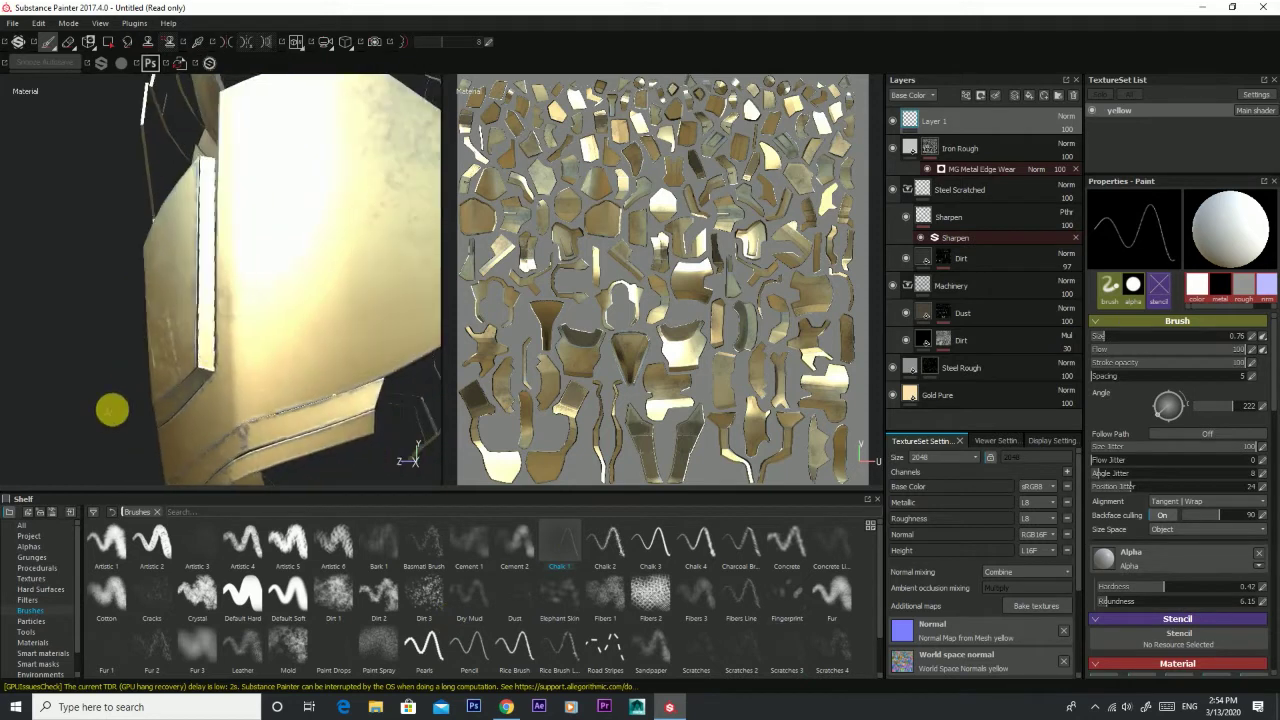
pyautogui.keyDown('alt'); pyautogui.moveTo(259, 297); pyautogui.dragTo(348, 333); pyautogui.keyUp('alt')
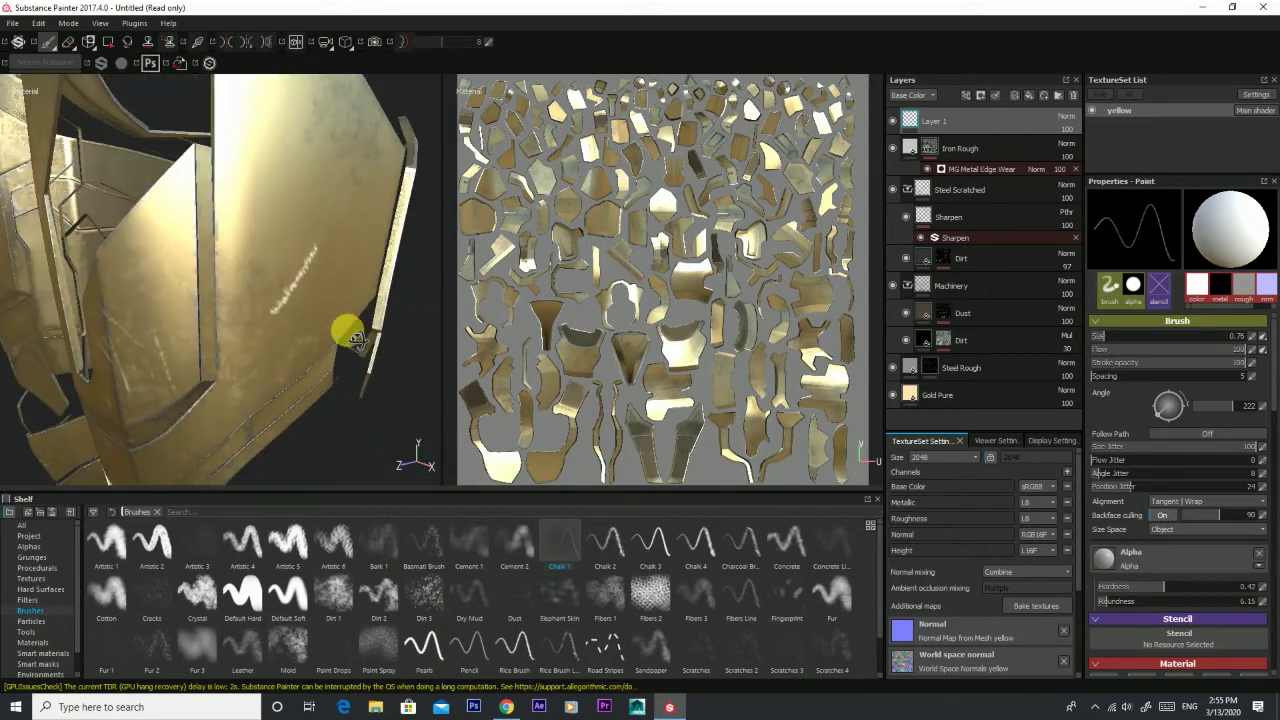
pyautogui.moveTo(292, 198)
pyautogui.mouseDown()
pyautogui.moveTo(251, 234)
pyautogui.moveTo(306, 206)
pyautogui.moveTo(306, 251)
pyautogui.moveTo(241, 241)
pyautogui.moveTo(300, 290)
pyautogui.mouseUp()
pyautogui.scroll(-3, 346, 314)
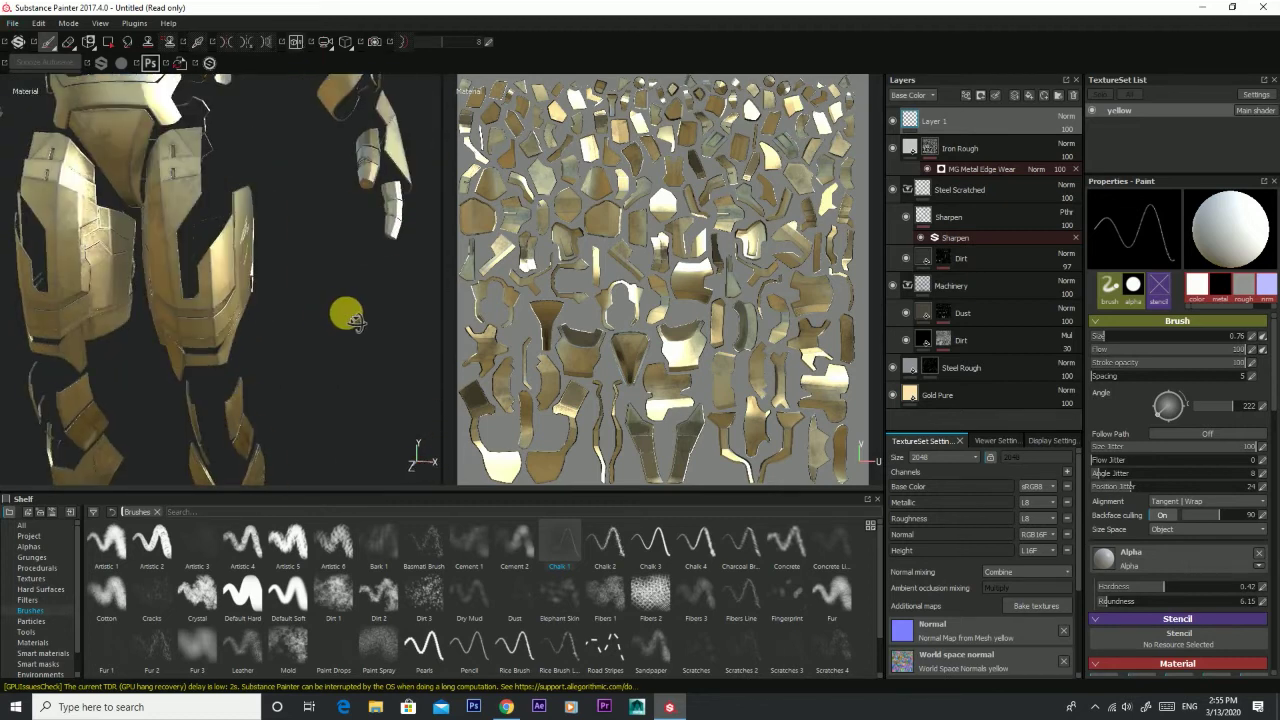
pyautogui.moveTo(291, 337)
pyautogui.keyDown('alt'); pyautogui.mouseDown()
pyautogui.moveTo(188, 218)
pyautogui.moveTo(224, 305)
pyautogui.mouseUp(); pyautogui.keyUp('alt')
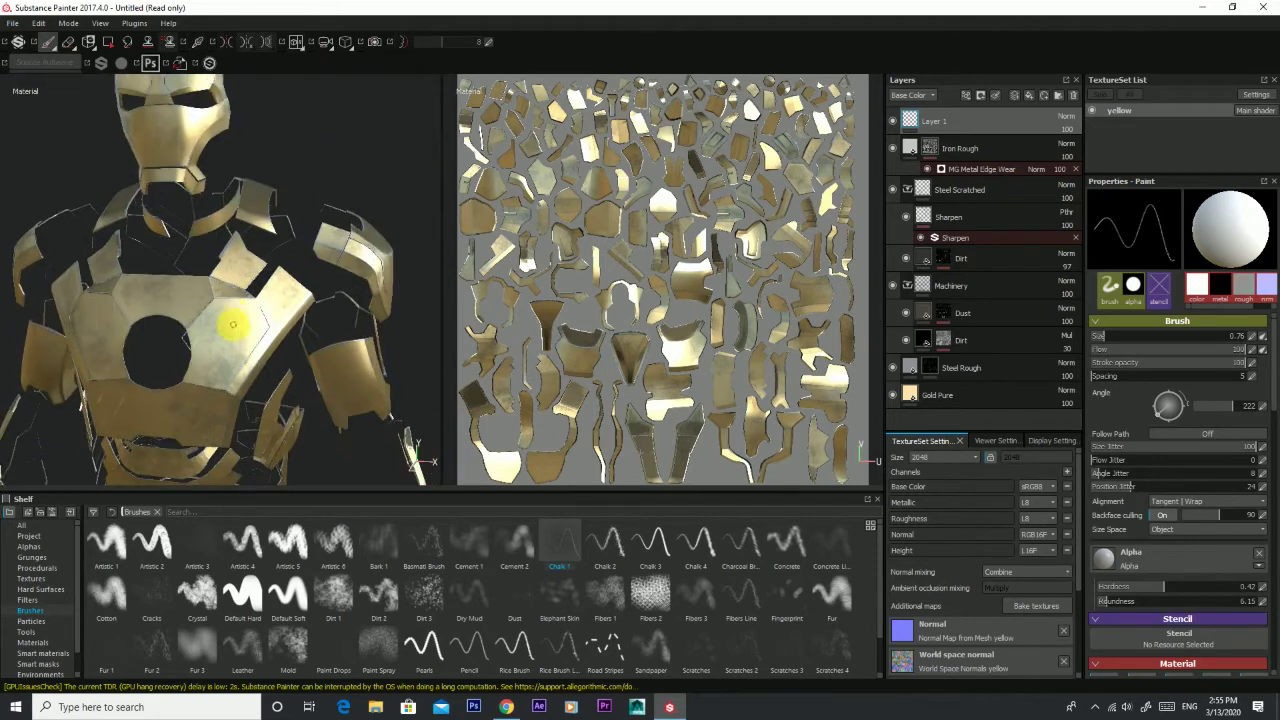
pyautogui.moveTo(217, 351)
pyautogui.keyDown('alt'); pyautogui.mouseDown()
pyautogui.moveTo(251, 389)
pyautogui.moveTo(183, 257)
pyautogui.moveTo(164, 341)
pyautogui.mouseUp(); pyautogui.keyUp('alt')
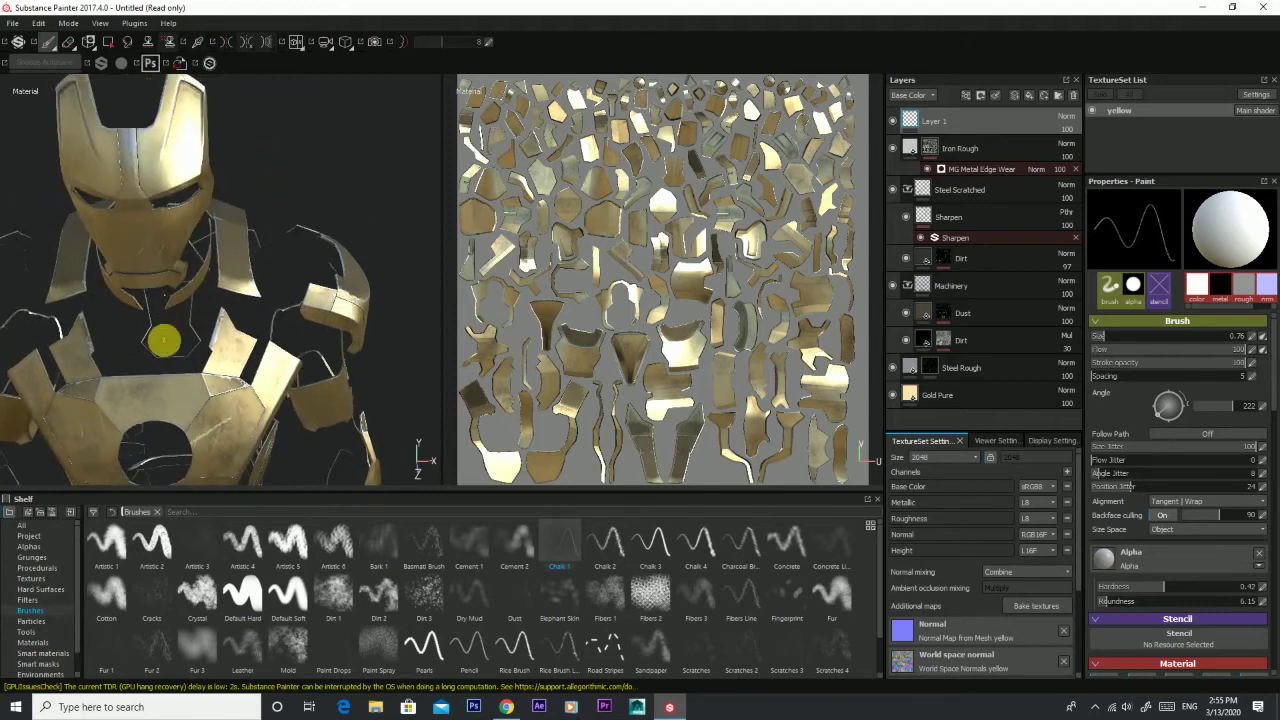
pyautogui.moveTo(97, 269)
pyautogui.keyDown('alt'); pyautogui.mouseDown()
pyautogui.moveTo(57, 234)
pyautogui.moveTo(91, 231)
pyautogui.mouseUp(); pyautogui.keyUp('alt')
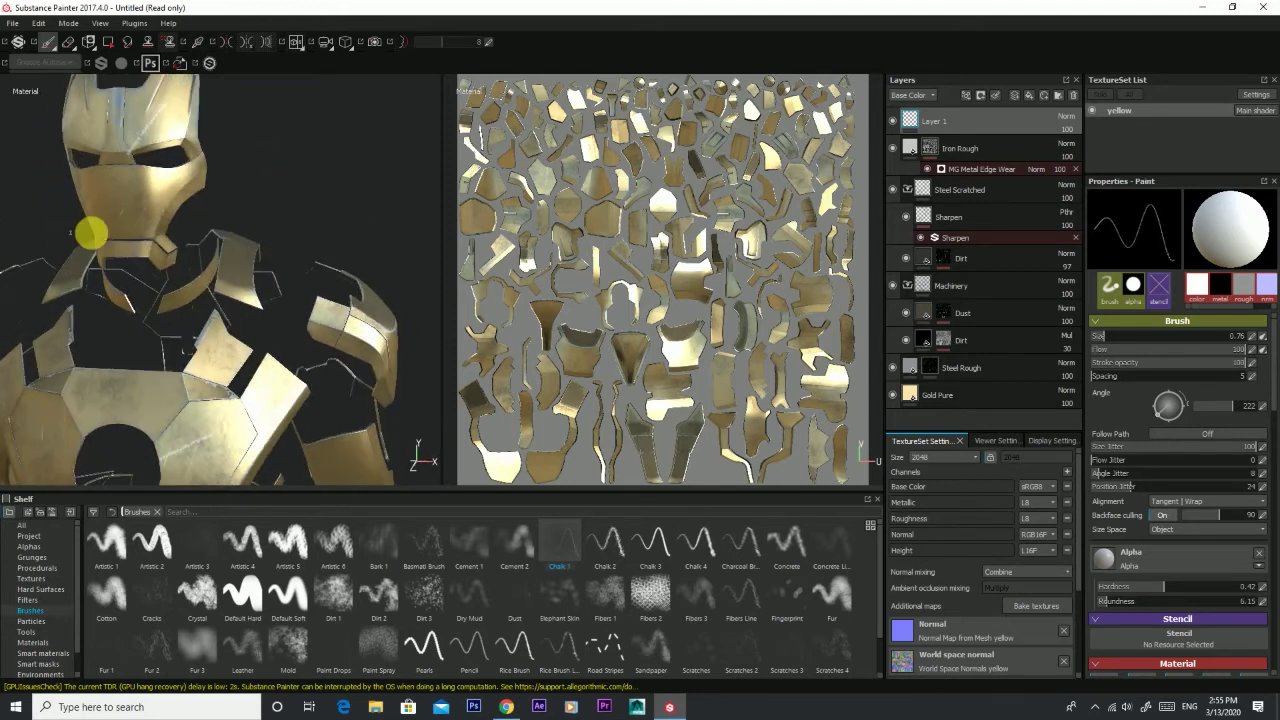
pyautogui.moveTo(86, 417)
pyautogui.keyDown('alt'); pyautogui.mouseDown()
pyautogui.moveTo(171, 346)
pyautogui.moveTo(193, 307)
pyautogui.mouseUp(); pyautogui.keyUp('alt')
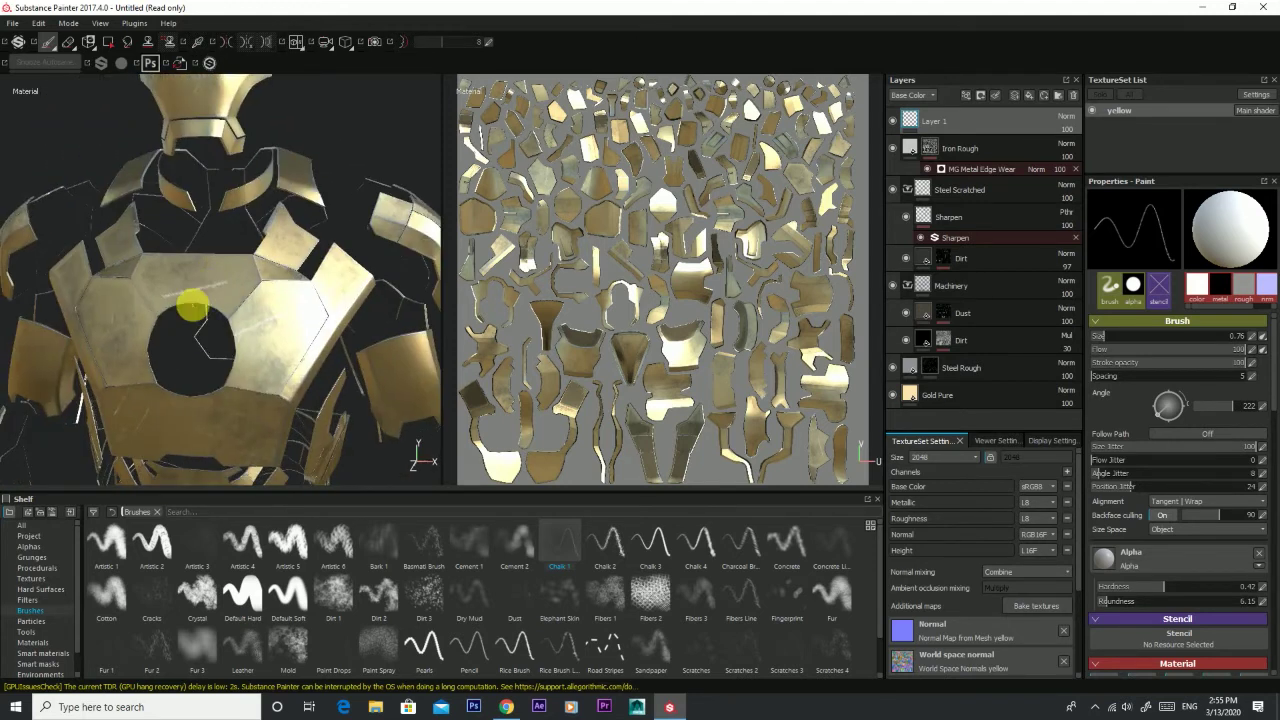
pyautogui.moveTo(244, 380)
pyautogui.keyDown('alt'); pyautogui.mouseDown()
pyautogui.moveTo(214, 278)
pyautogui.moveTo(251, 277)
pyautogui.moveTo(186, 294)
pyautogui.moveTo(354, 263)
pyautogui.moveTo(266, 318)
pyautogui.mouseUp(); pyautogui.keyUp('alt')
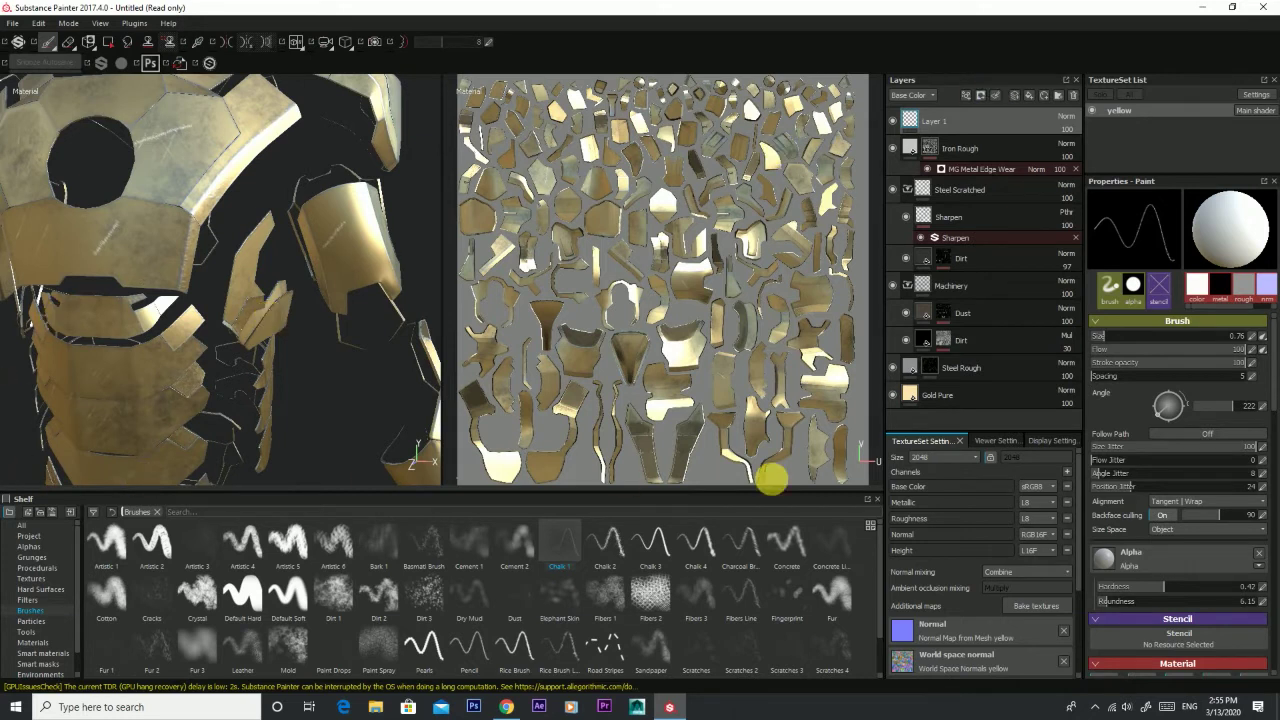
# Step: Add Concrete Smooth from the Materials shelf as a fill layer above Layer 1
pyautogui.click(38, 643)
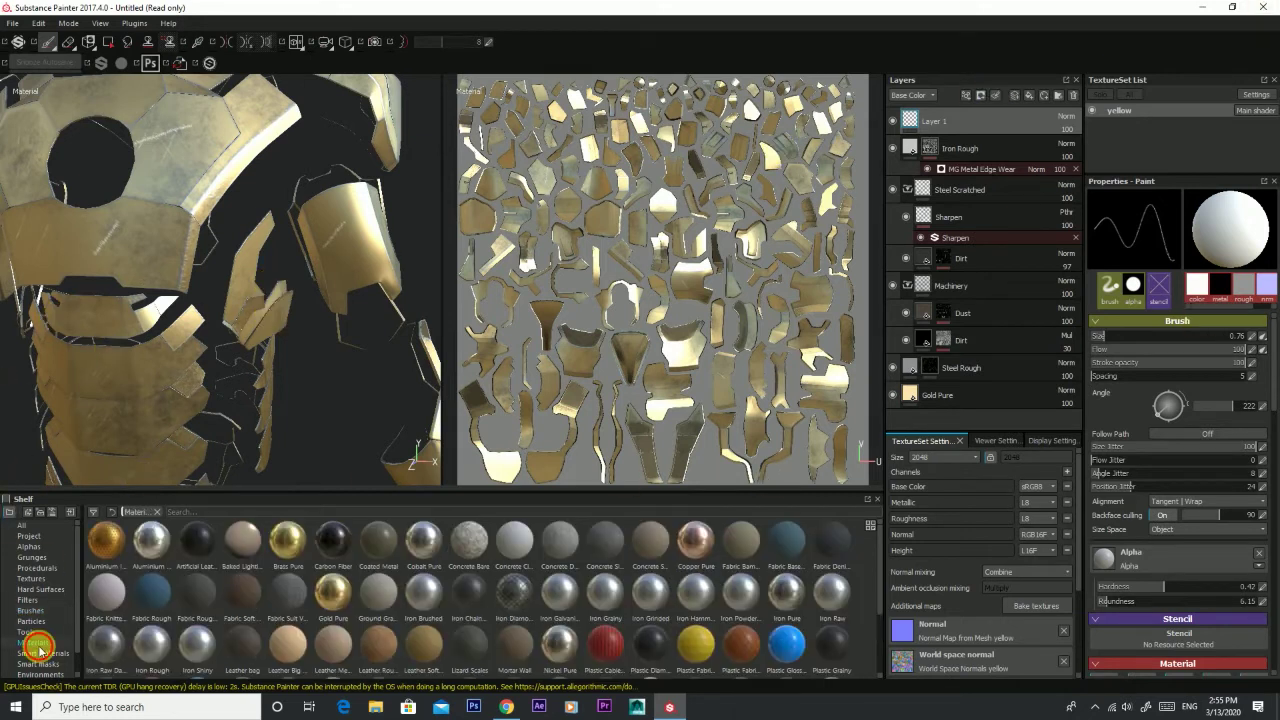
pyautogui.scroll(-2, 514, 600)
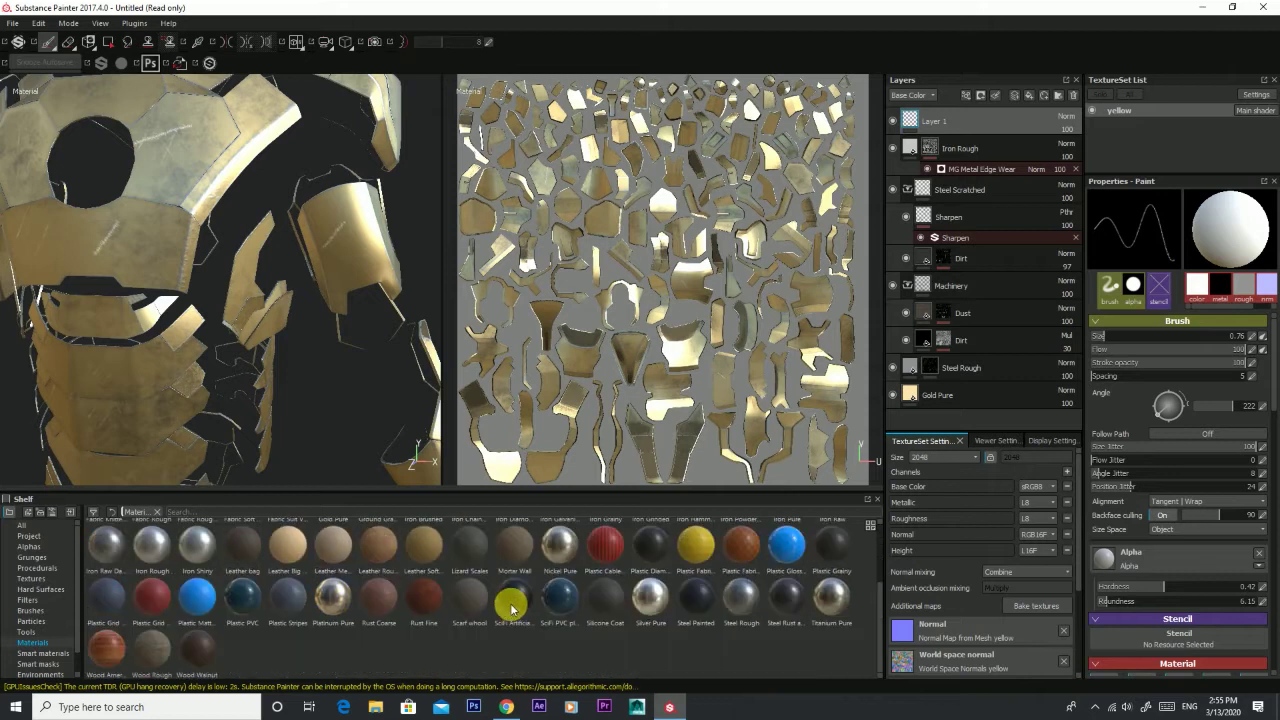
pyautogui.scroll(2, 500, 590)
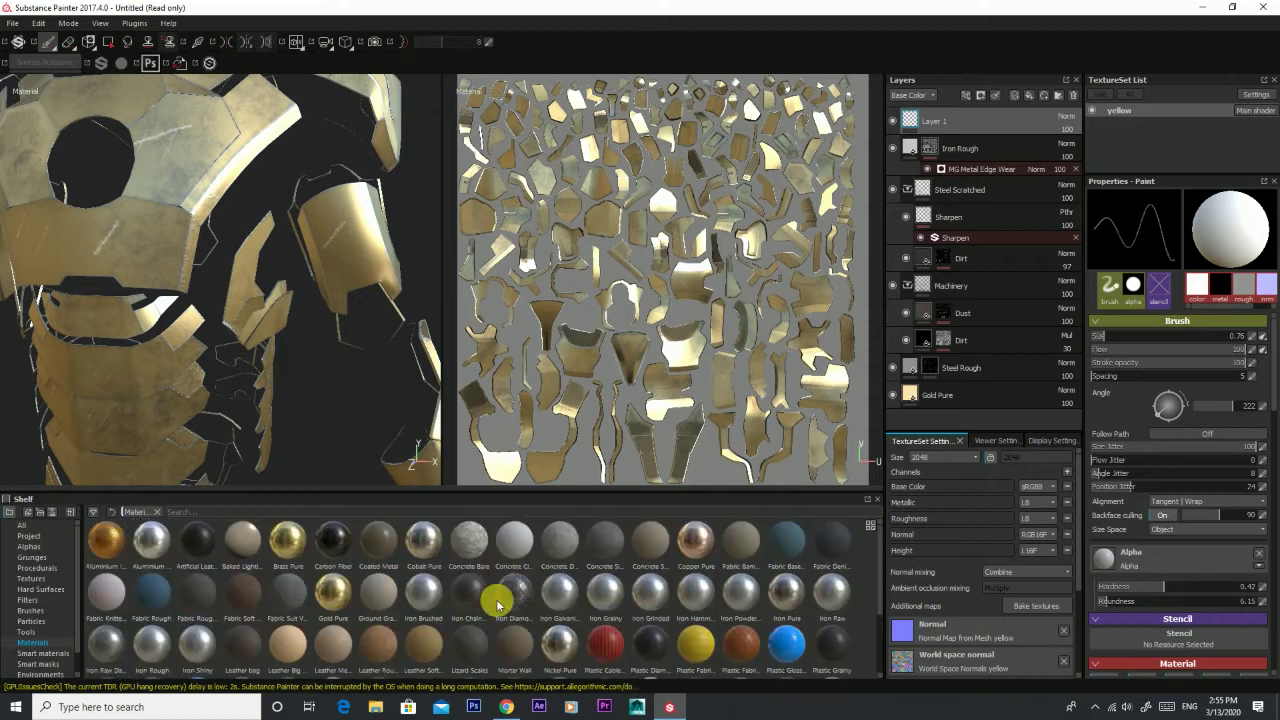
pyautogui.moveTo(651, 543)
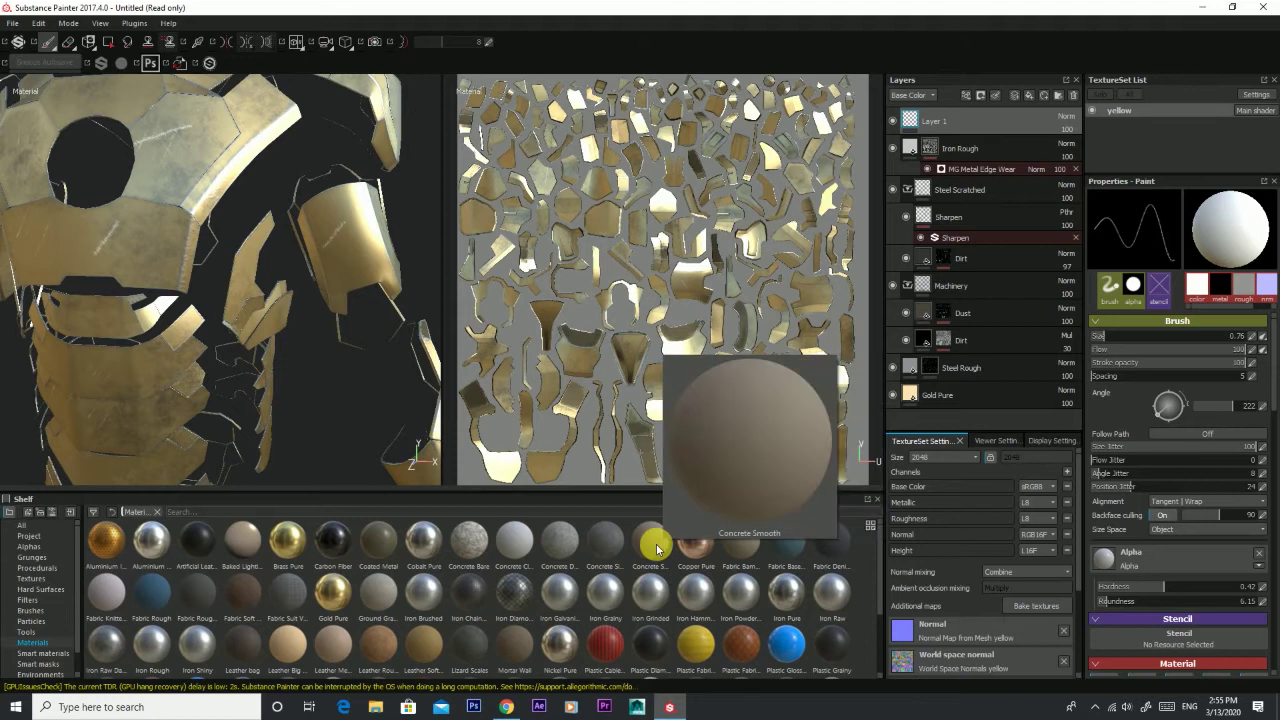
pyautogui.moveTo(657, 548); pyautogui.dragTo(990, 150)
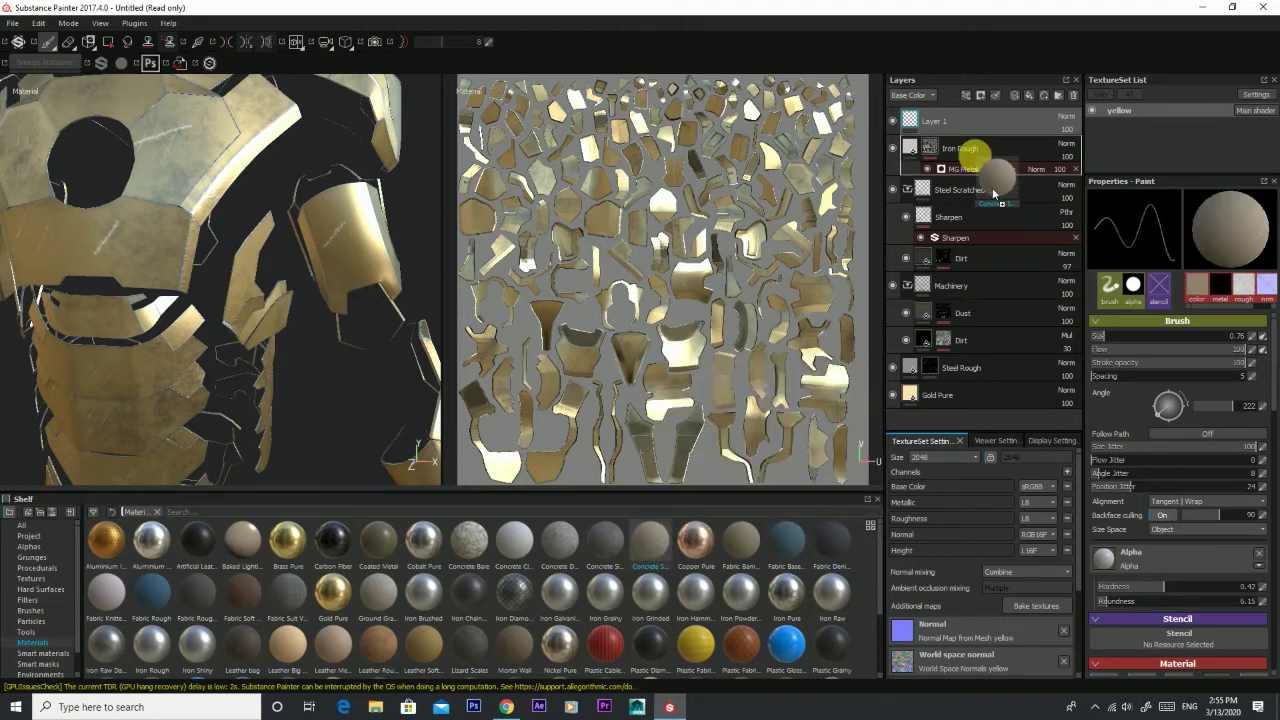
pyautogui.moveTo(990, 150); pyautogui.dragTo(985, 146)
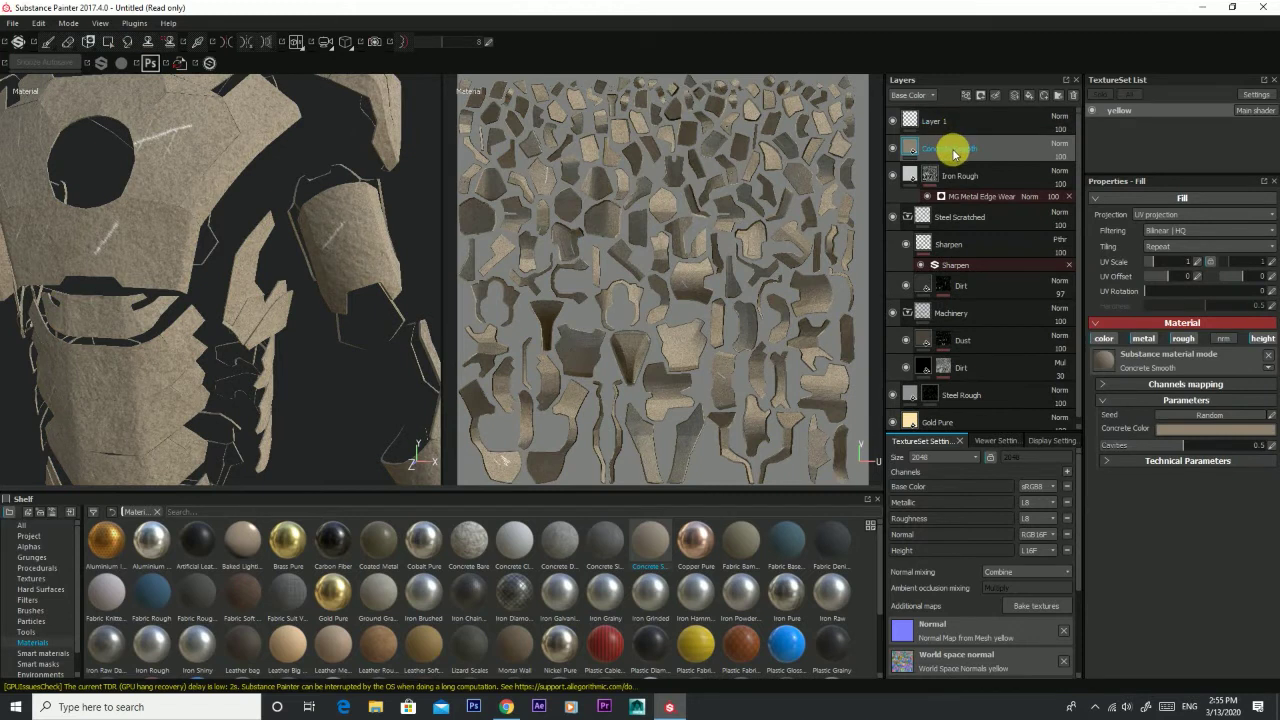
pyautogui.moveTo(953, 152); pyautogui.dragTo(955, 112)
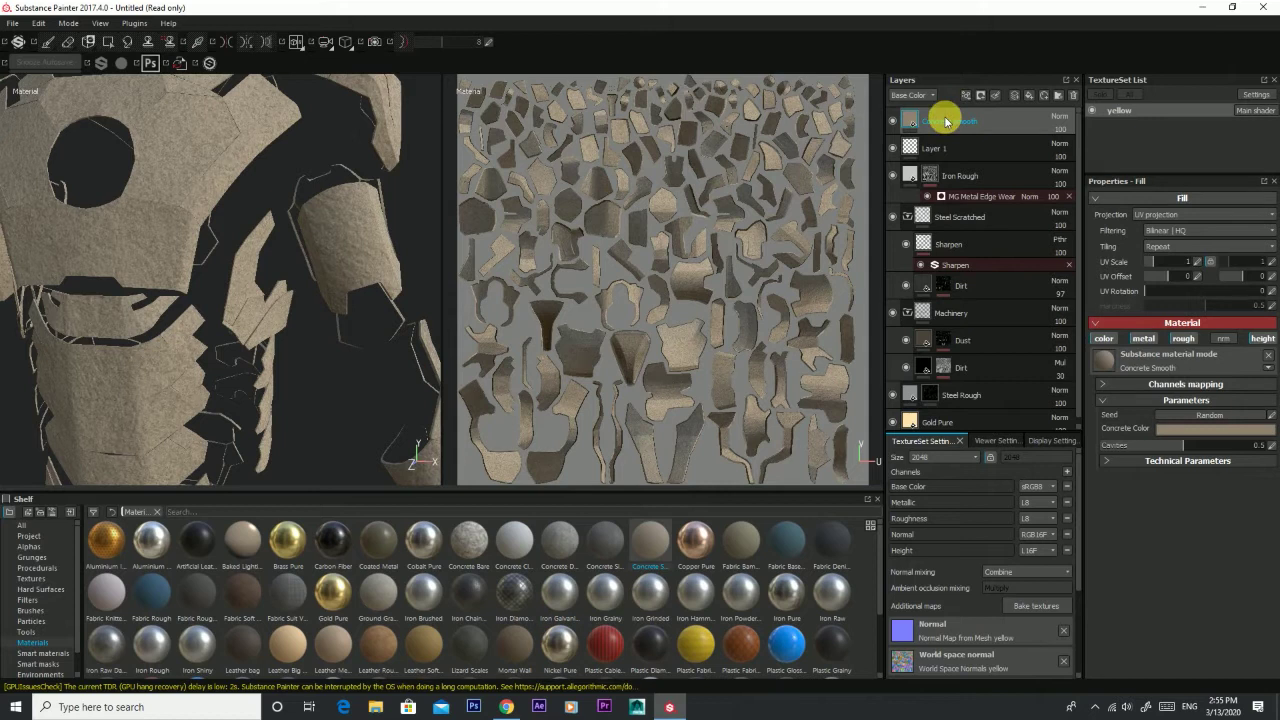
pyautogui.scroll(-5, 294, 266)
pyautogui.moveTo(238, 298)
pyautogui.keyDown('alt'); pyautogui.mouseDown()
pyautogui.moveTo(80, 337)
pyautogui.moveTo(208, 309)
pyautogui.moveTo(194, 377)
pyautogui.moveTo(276, 360)
pyautogui.moveTo(229, 363)
pyautogui.mouseUp(); pyautogui.keyUp('alt')
pyautogui.scroll(-2, 208, 309)
pyautogui.scroll(5, 211, 320)
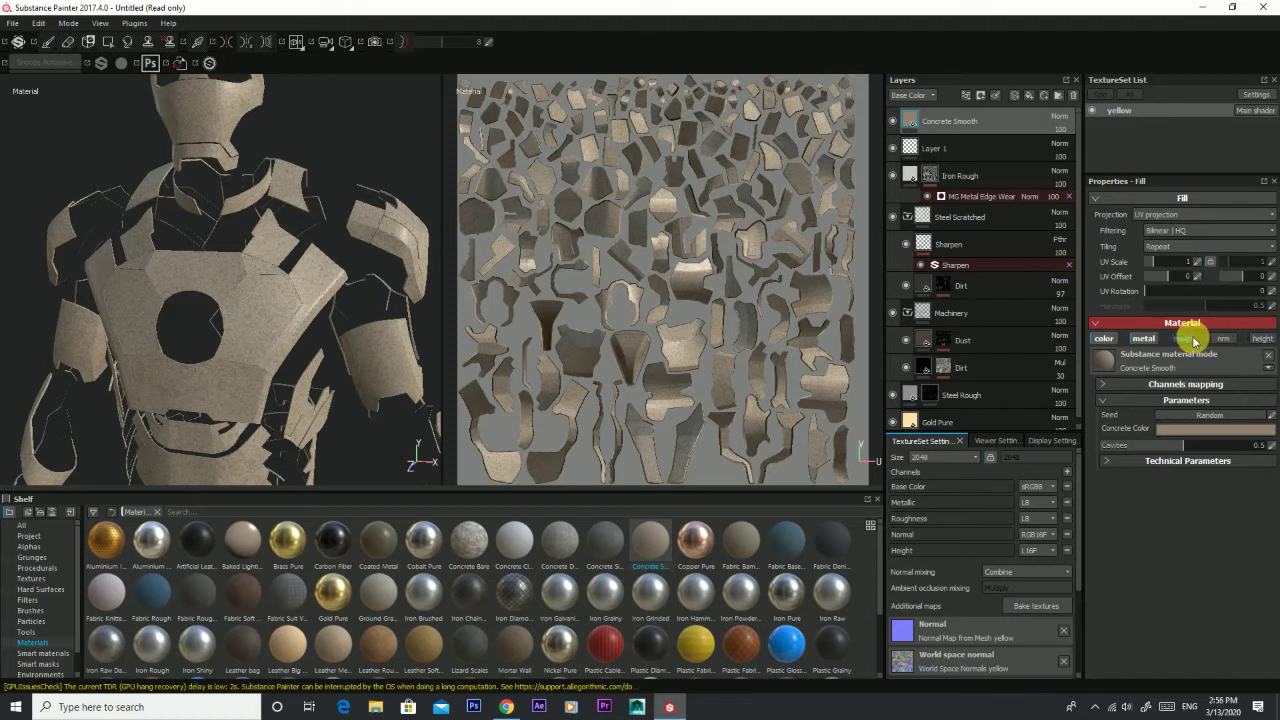
# Step: Raise the Concrete Smooth Cavities amount from 0.5 to about 0.7
pyautogui.keyDown('alt'); pyautogui.moveTo(306, 349); pyautogui.dragTo(252, 392); pyautogui.keyUp('alt')
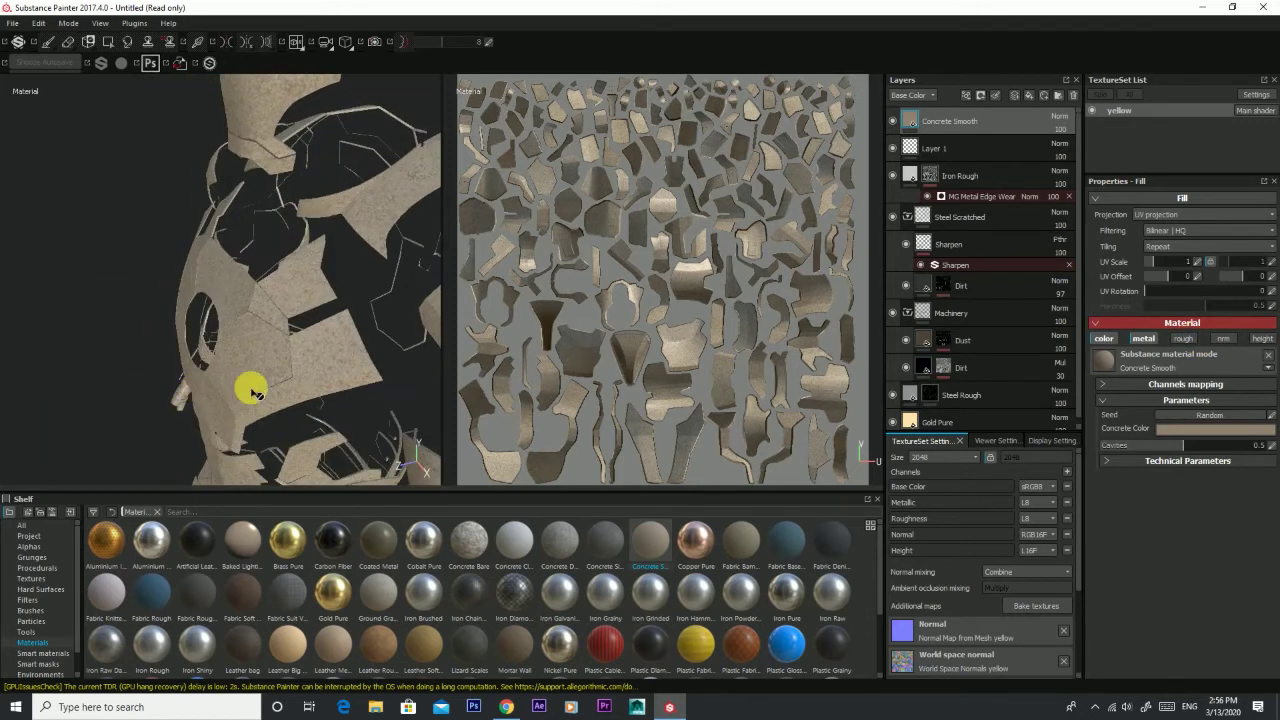
pyautogui.click(1182, 447)
pyautogui.moveTo(1182, 447); pyautogui.dragTo(1217, 449)
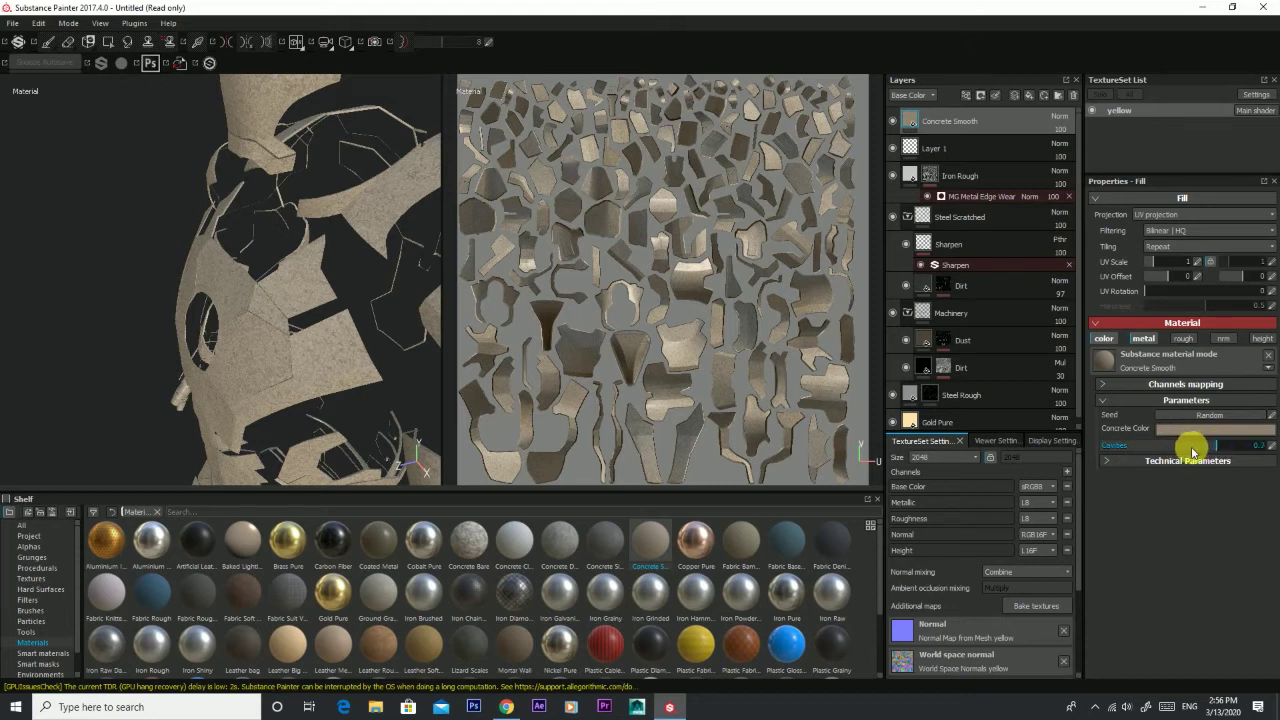
pyautogui.moveTo(287, 342)
pyautogui.keyDown('alt'); pyautogui.mouseDown()
pyautogui.moveTo(192, 216)
pyautogui.moveTo(271, 377)
pyautogui.moveTo(129, 383)
pyautogui.moveTo(170, 390)
pyautogui.mouseUp(); pyautogui.keyUp('alt')
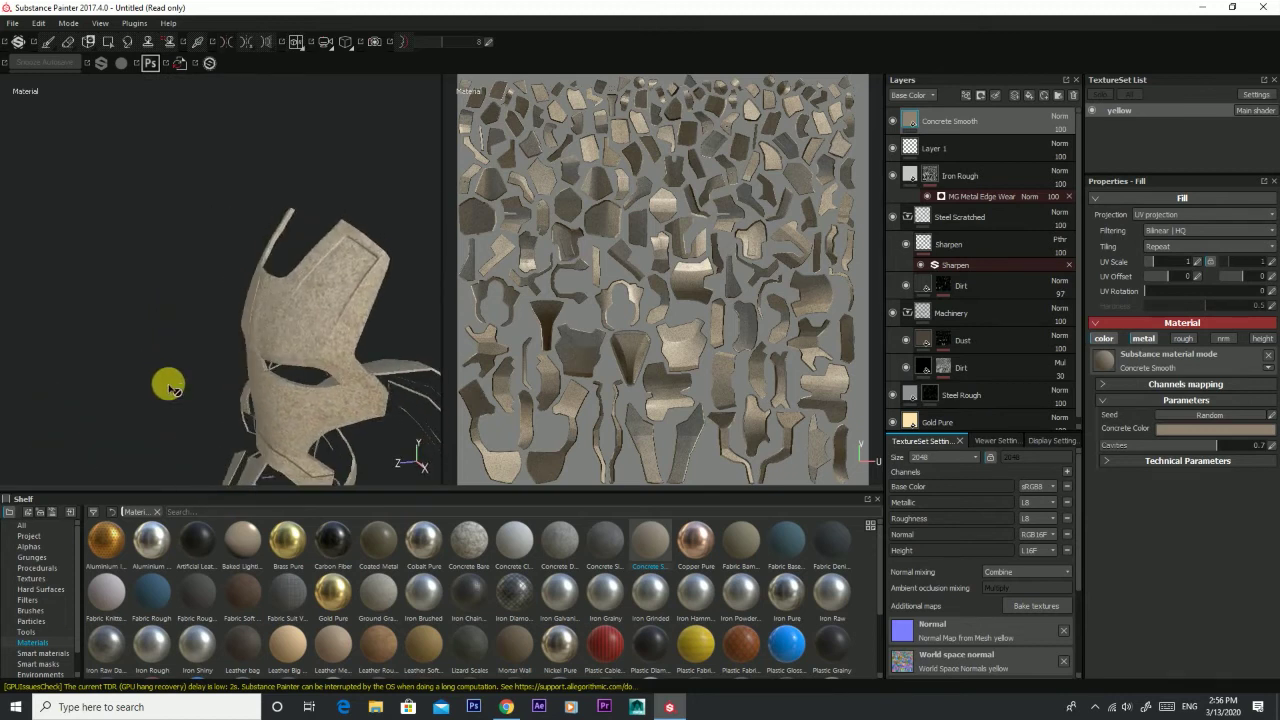
# Step: Toggle the concrete's metallic and colour channels off and back on to compare
pyautogui.click(1150, 340)
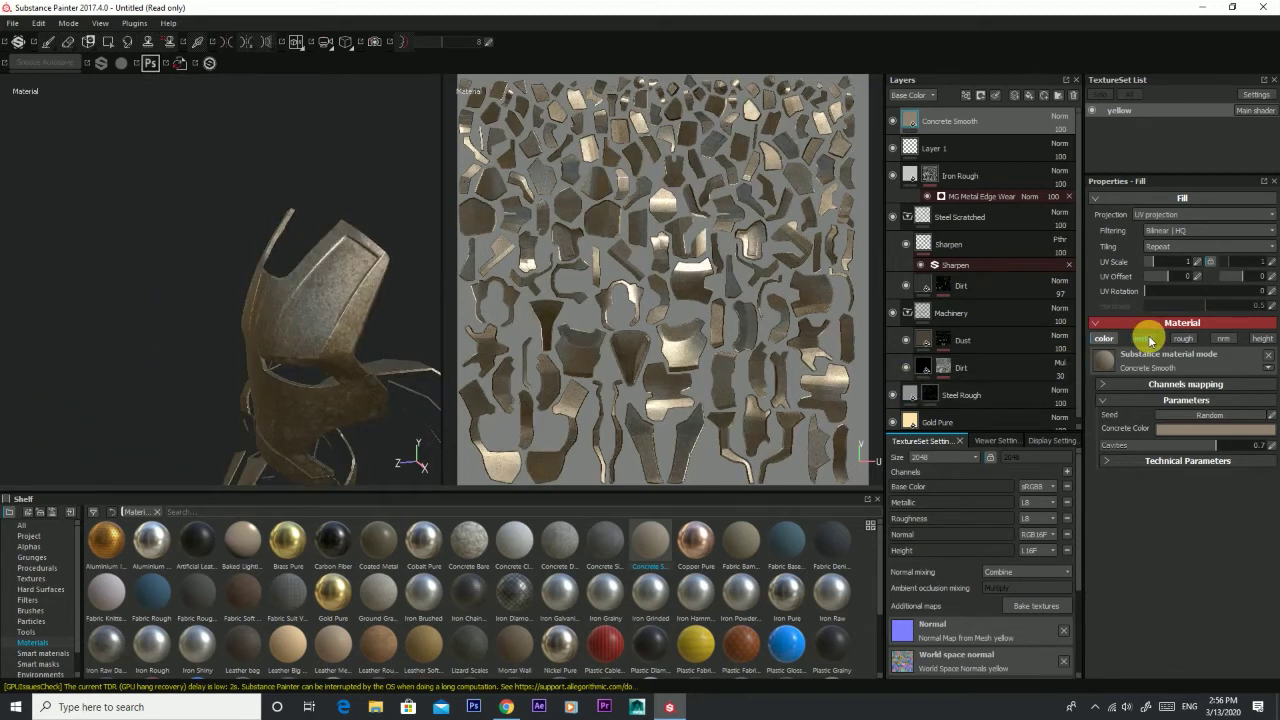
pyautogui.click(1150, 340)
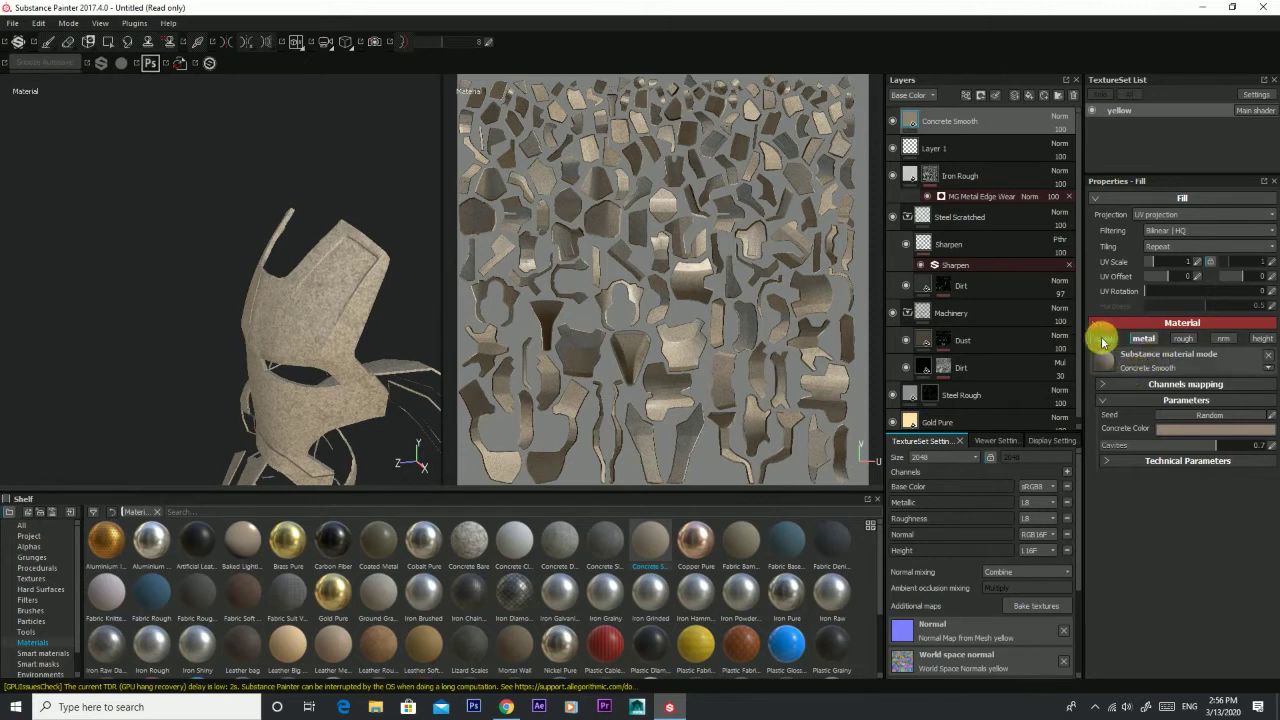
pyautogui.click(1100, 339)
pyautogui.click(1100, 339)
# Step: Give Concrete Smooth a black mask driven by an MG Fiber Glass Edge Wear generator
pyautogui.rightClick(982, 123)
pyautogui.click(1000, 137)
pyautogui.rightClick(928, 117)
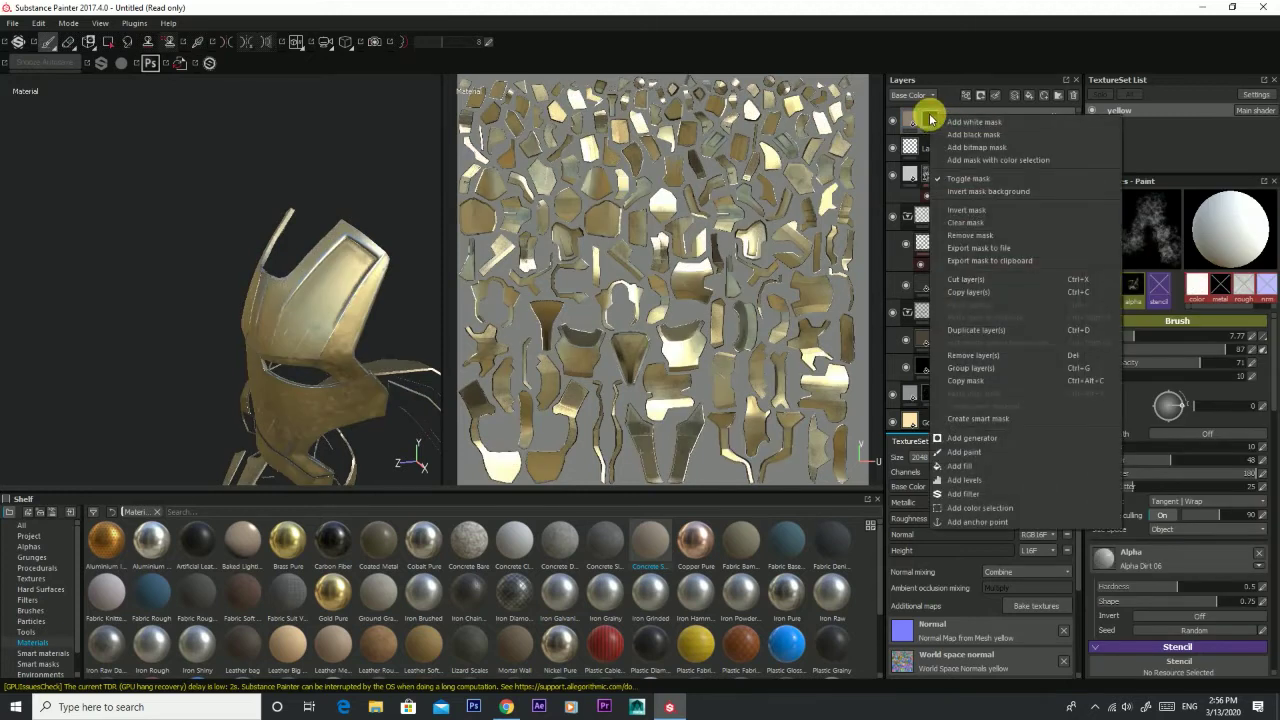
pyautogui.click(995, 437)
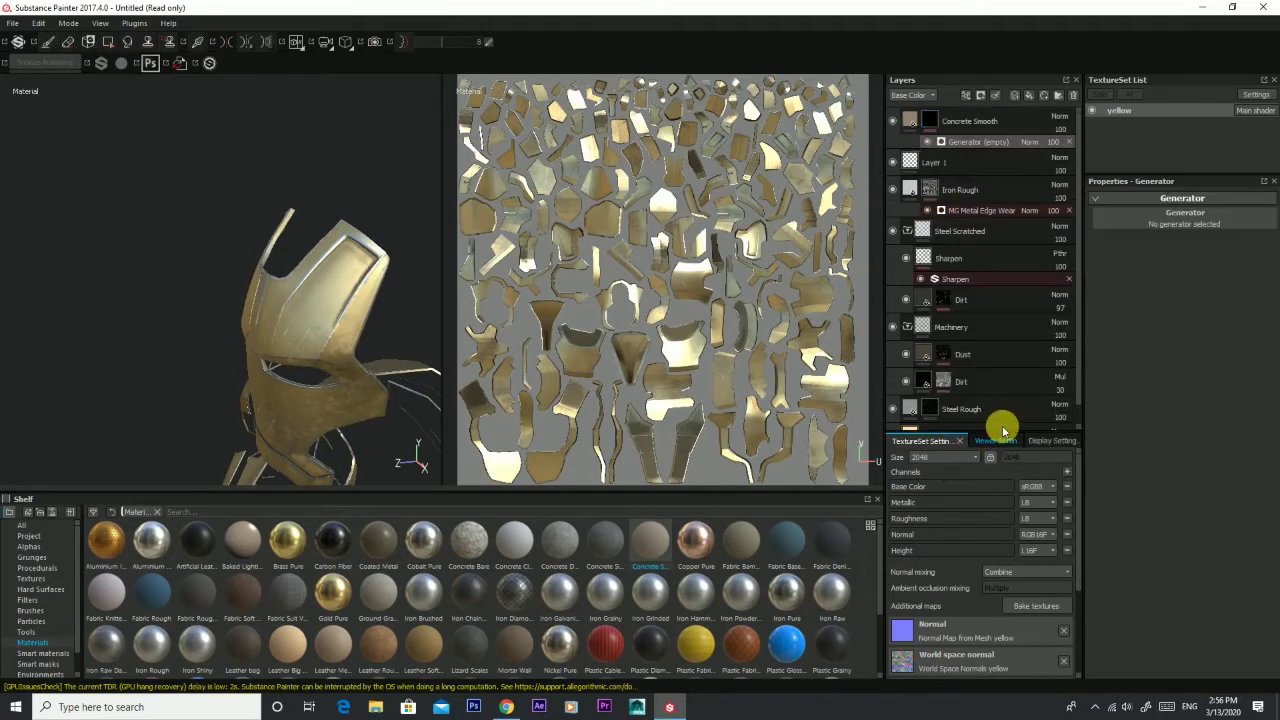
pyautogui.click(1182, 215)
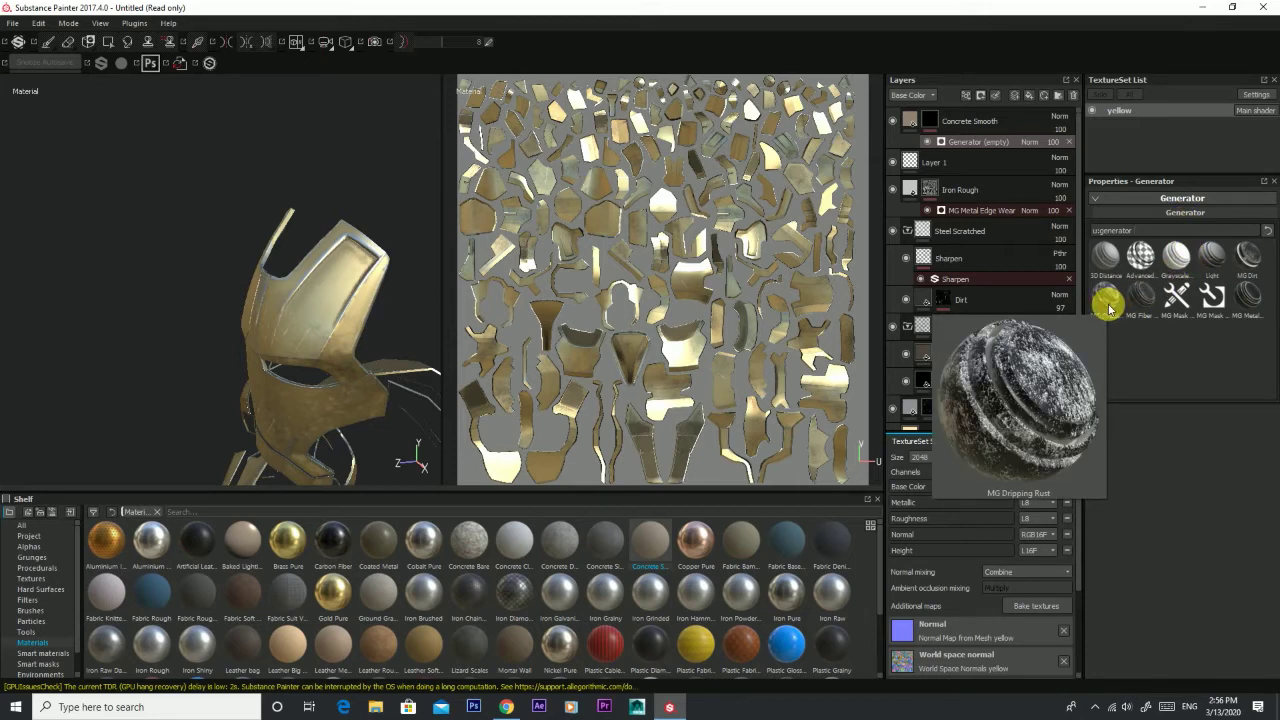
pyautogui.moveTo(1105, 294)
pyautogui.click(1135, 298)
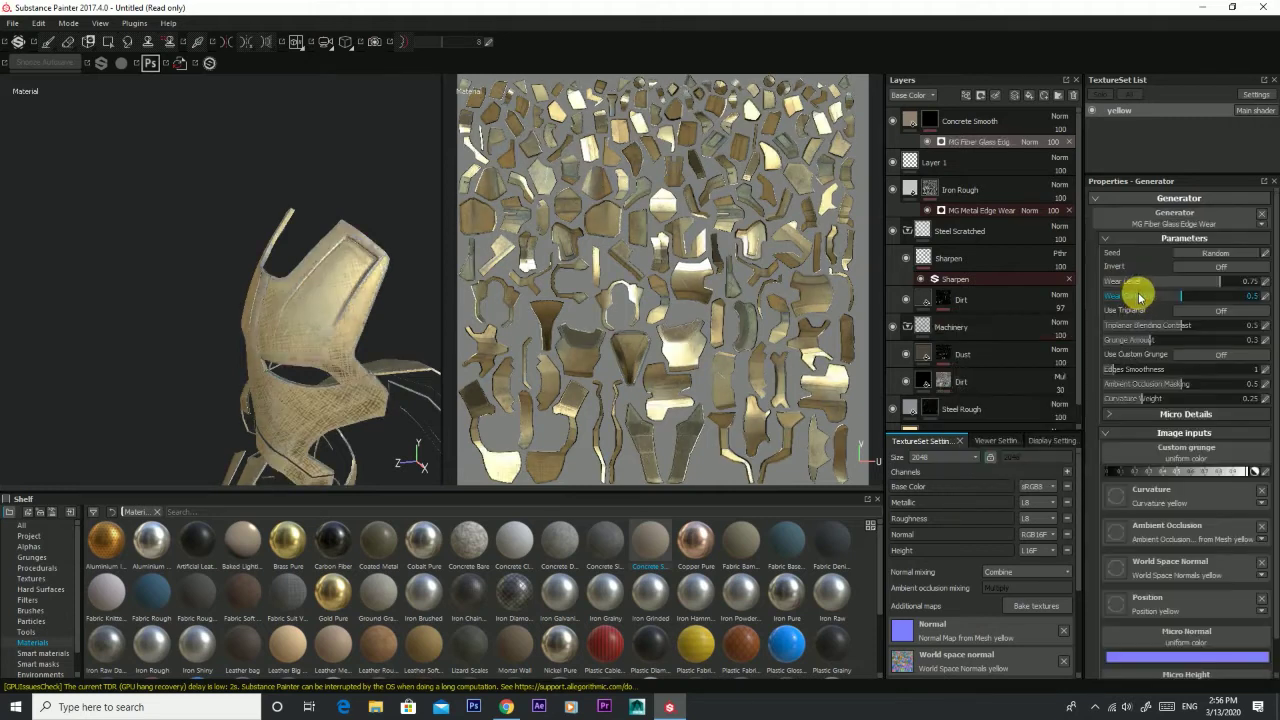
pyautogui.keyDown('alt'); pyautogui.moveTo(286, 343); pyautogui.dragTo(400, 320); pyautogui.keyUp('alt')
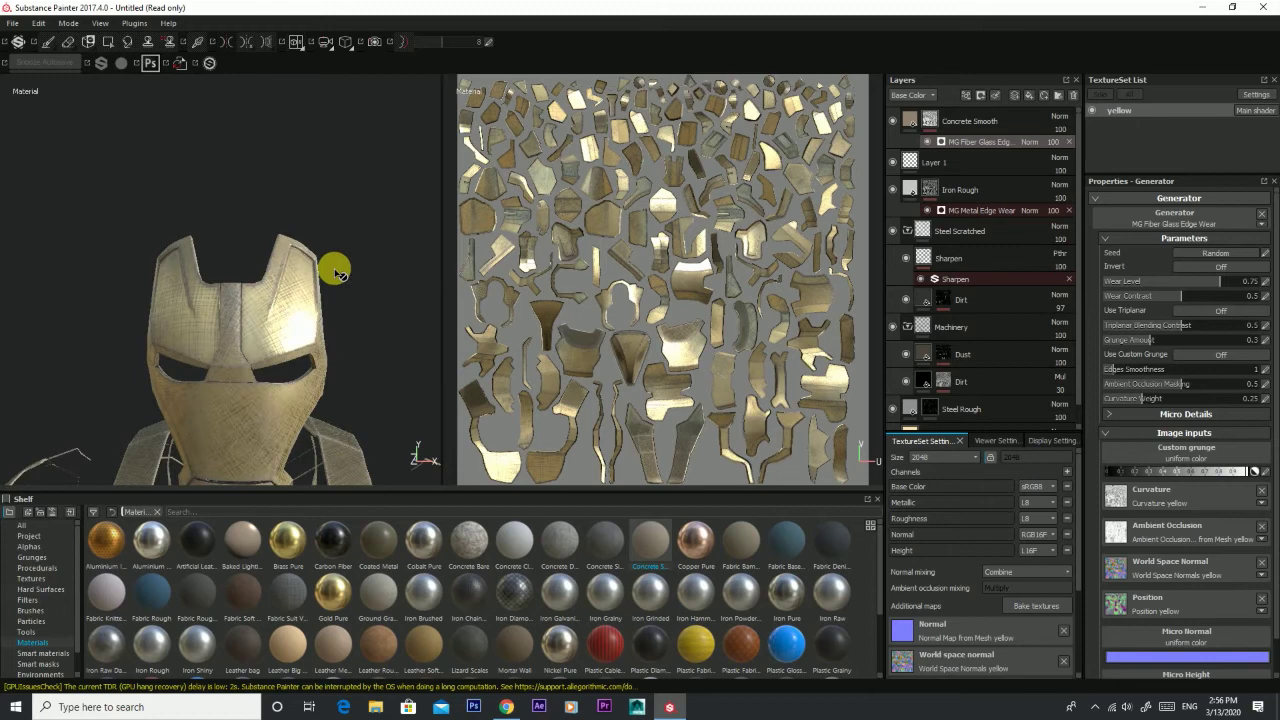
# Step: Lower the fiberglass edge wear's Wear Level from 0.75 to reduce concrete on the armour
pyautogui.keyDown('alt'); pyautogui.moveTo(337, 266); pyautogui.dragTo(318, 46); pyautogui.keyUp('alt')
pyautogui.click(318, 46)
pyautogui.moveTo(300, 134)
pyautogui.keyDown('alt'); pyautogui.mouseDown()
pyautogui.moveTo(305, 170)
pyautogui.moveTo(229, 220)
pyautogui.moveTo(229, 154)
pyautogui.moveTo(215, 263)
pyautogui.moveTo(310, 293)
pyautogui.moveTo(274, 251)
pyautogui.moveTo(202, 278)
pyautogui.mouseUp(); pyautogui.keyUp('alt')
pyautogui.scroll(-5, 305, 172)
pyautogui.scroll(4, 215, 263)
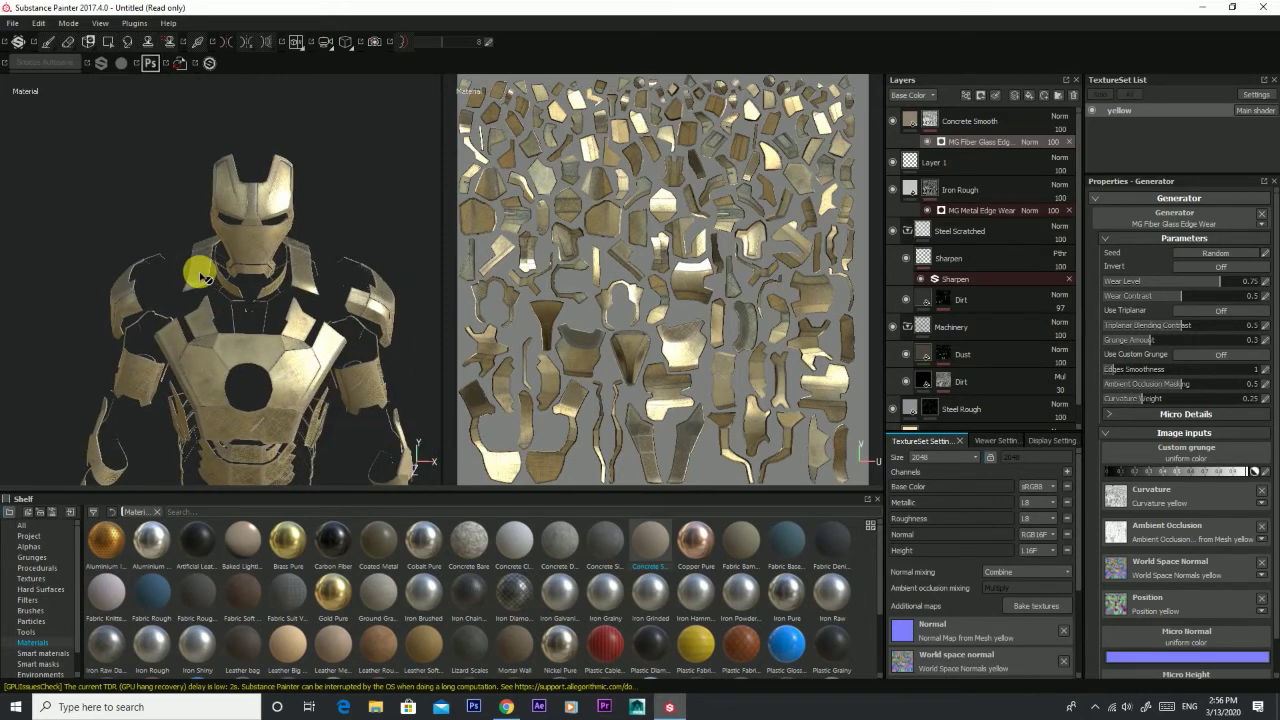
pyautogui.scroll(3, 188, 272)
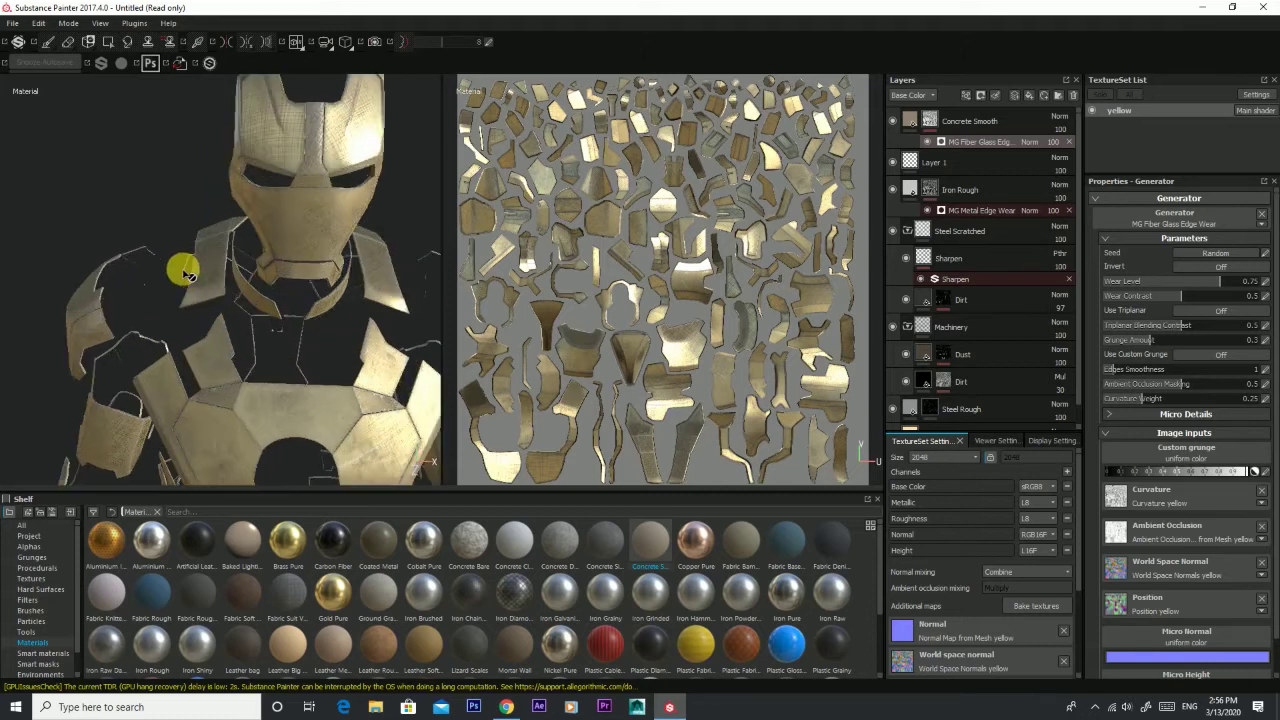
pyautogui.scroll(4, 183, 270)
pyautogui.scroll(-3, 318, 237)
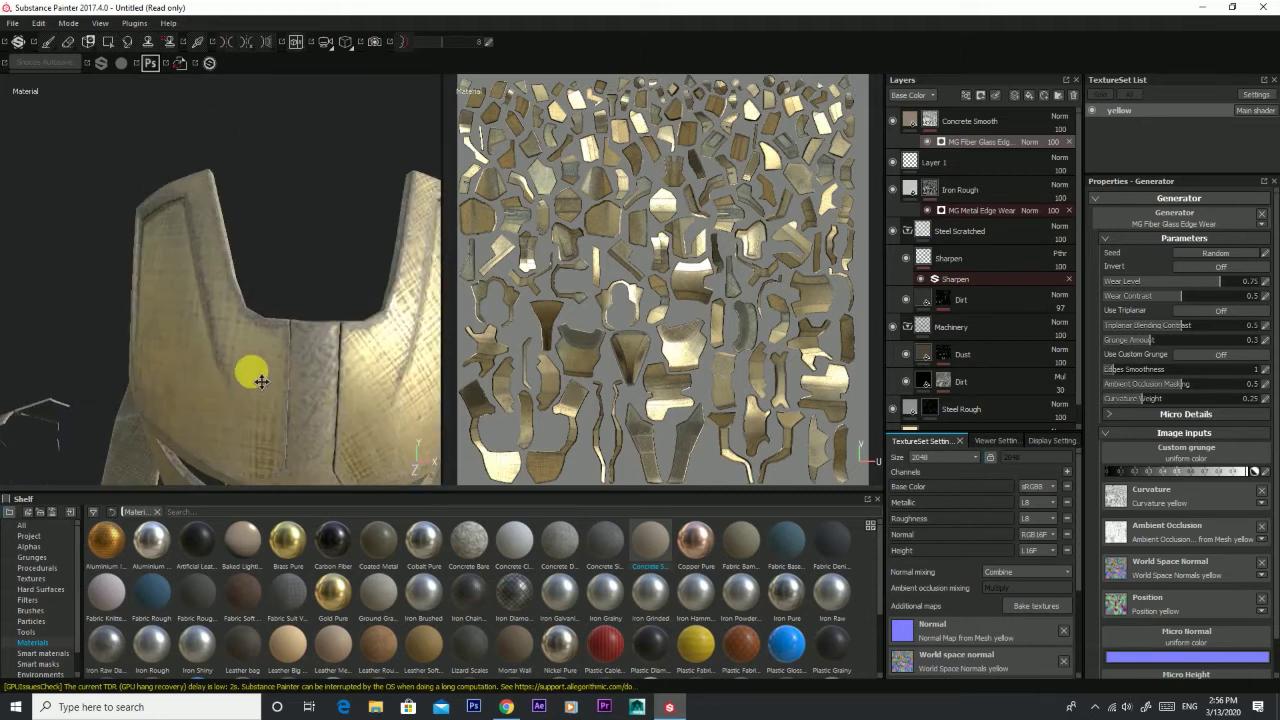
pyautogui.scroll(-3, 230, 300)
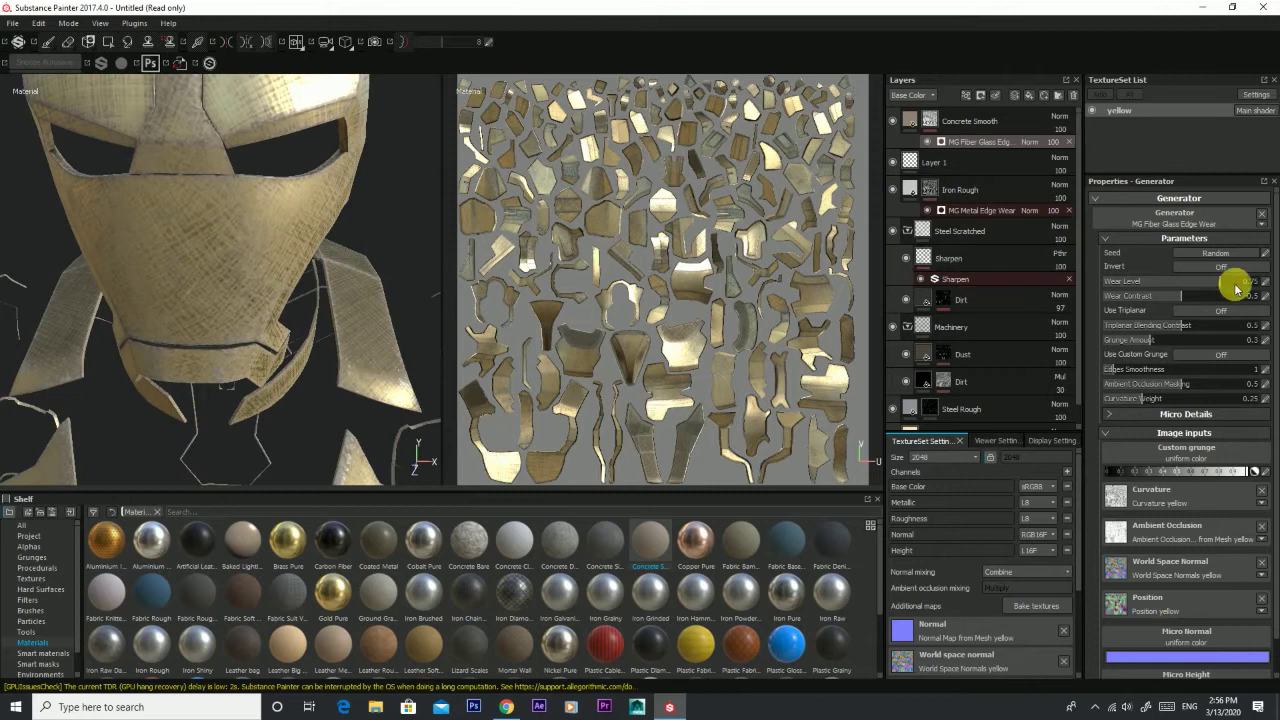
pyautogui.moveTo(1212, 288)
pyautogui.mouseDown()
pyautogui.moveTo(1157, 277)
pyautogui.moveTo(1184, 278)
pyautogui.mouseUp()
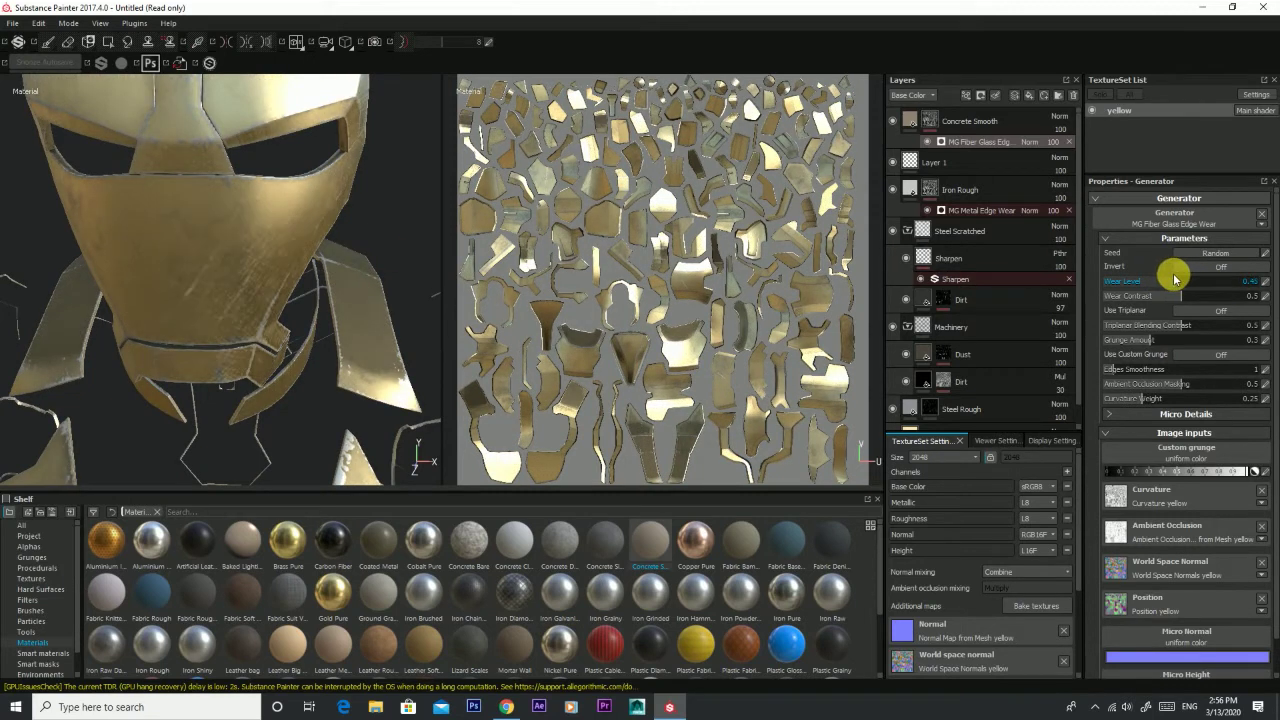
# Step: Nudge the Wear Level back up to about 0.48 and check the chest plate and helmet
pyautogui.moveTo(306, 271)
pyautogui.keyDown('alt'); pyautogui.mouseDown()
pyautogui.moveTo(229, 378)
pyautogui.moveTo(171, 280)
pyautogui.moveTo(166, 291)
pyautogui.moveTo(268, 310)
pyautogui.moveTo(280, 286)
pyautogui.moveTo(137, 286)
pyautogui.moveTo(166, 297)
pyautogui.moveTo(209, 294)
pyautogui.moveTo(86, 251)
pyautogui.mouseUp(); pyautogui.keyUp('alt')
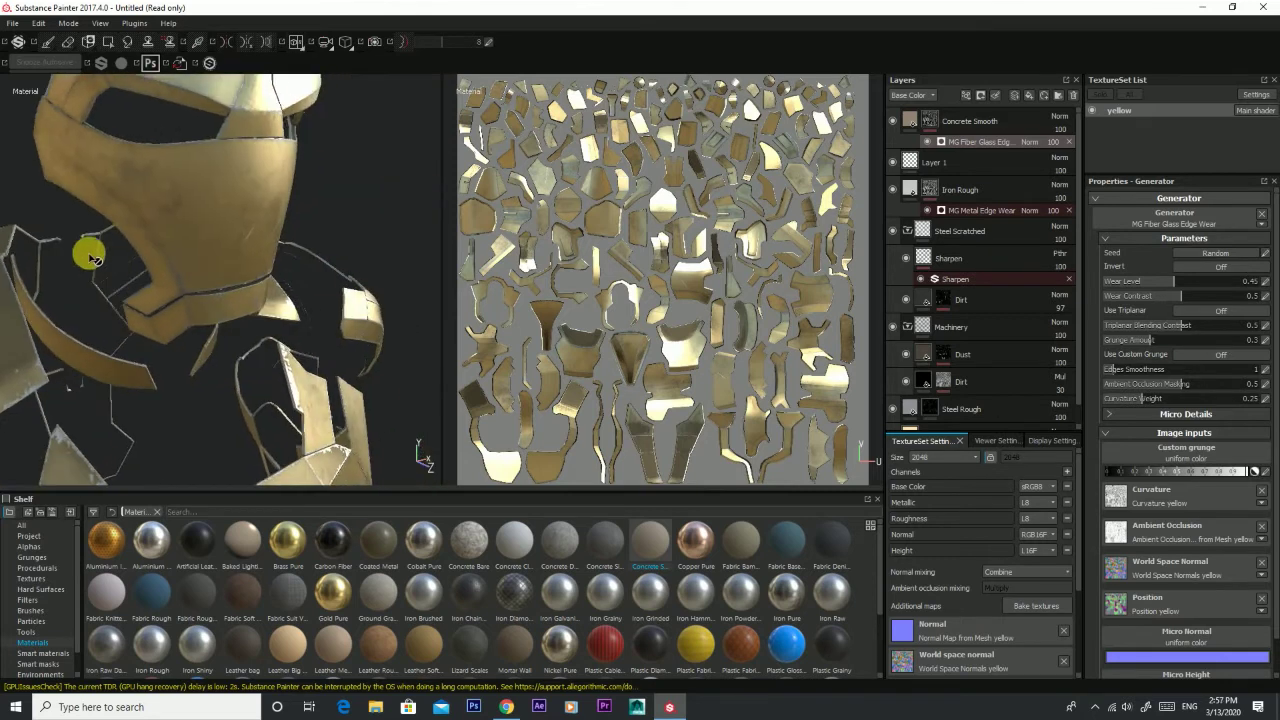
pyautogui.moveTo(280, 251)
pyautogui.keyDown('alt'); pyautogui.mouseDown()
pyautogui.moveTo(280, 289)
pyautogui.moveTo(155, 258)
pyautogui.moveTo(342, 232)
pyautogui.moveTo(260, 300)
pyautogui.mouseUp(); pyautogui.keyUp('alt')
pyautogui.keyDown('alt'); pyautogui.moveTo(260, 300); pyautogui.dragTo(306, 237, button='right'); pyautogui.keyUp('alt')
pyautogui.keyDown('alt'); pyautogui.moveTo(306, 237); pyautogui.dragTo(306, 246); pyautogui.keyUp('alt')
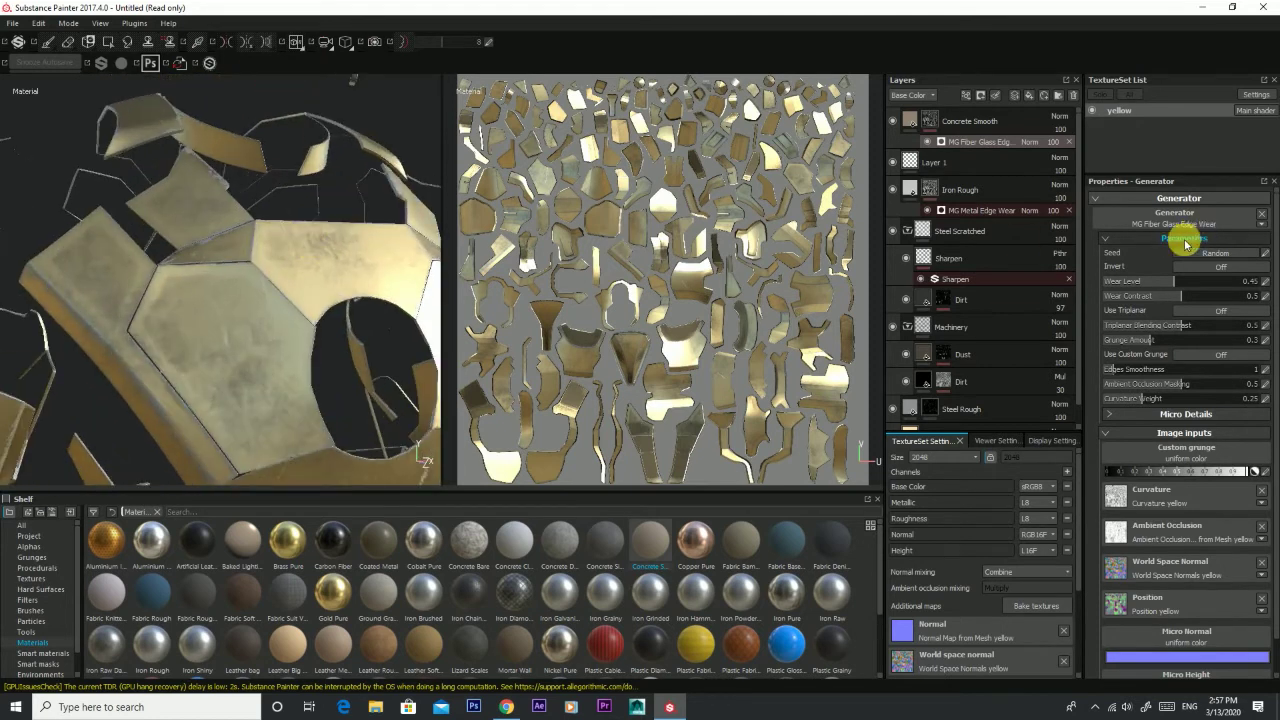
pyautogui.moveTo(1185, 285); pyautogui.dragTo(1221, 287)
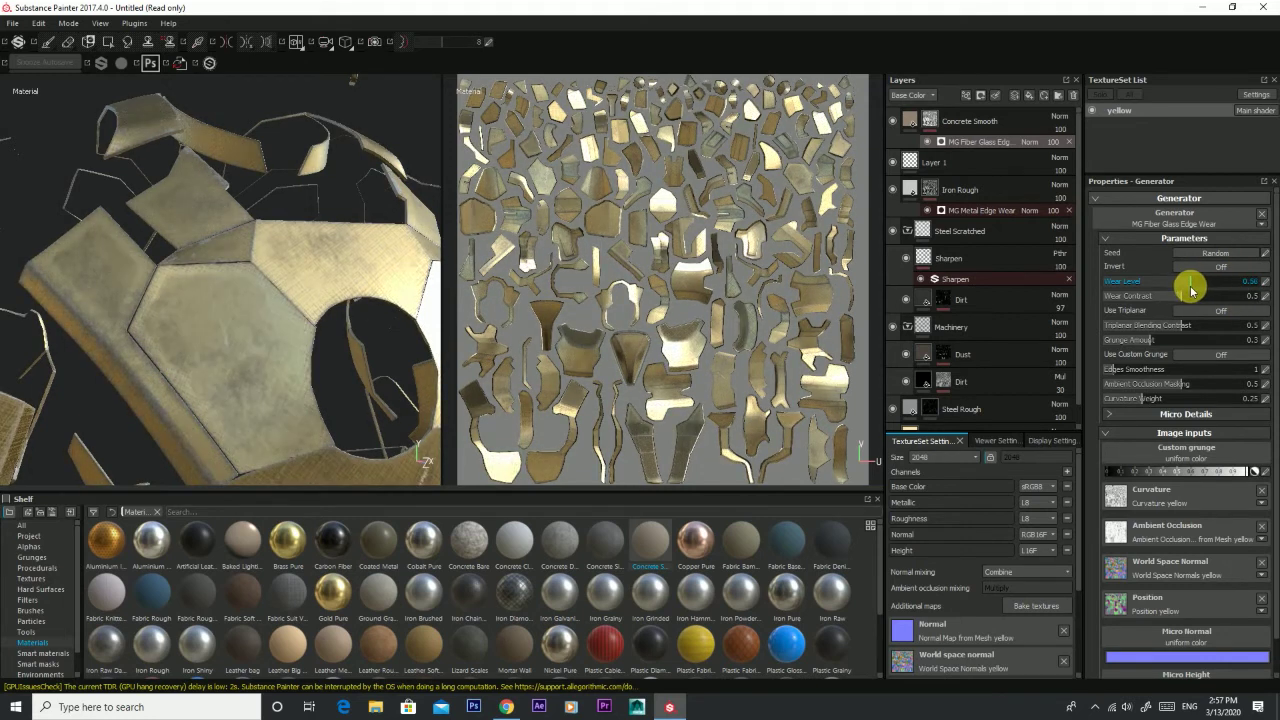
pyautogui.moveTo(337, 294)
pyautogui.keyDown('alt'); pyautogui.mouseDown()
pyautogui.moveTo(251, 334)
pyautogui.moveTo(259, 307)
pyautogui.moveTo(293, 282)
pyautogui.mouseUp(); pyautogui.keyUp('alt')
pyautogui.scroll(-5, 258, 307)
pyautogui.scroll(3, 293, 282)
pyautogui.scroll(2, 293, 282)
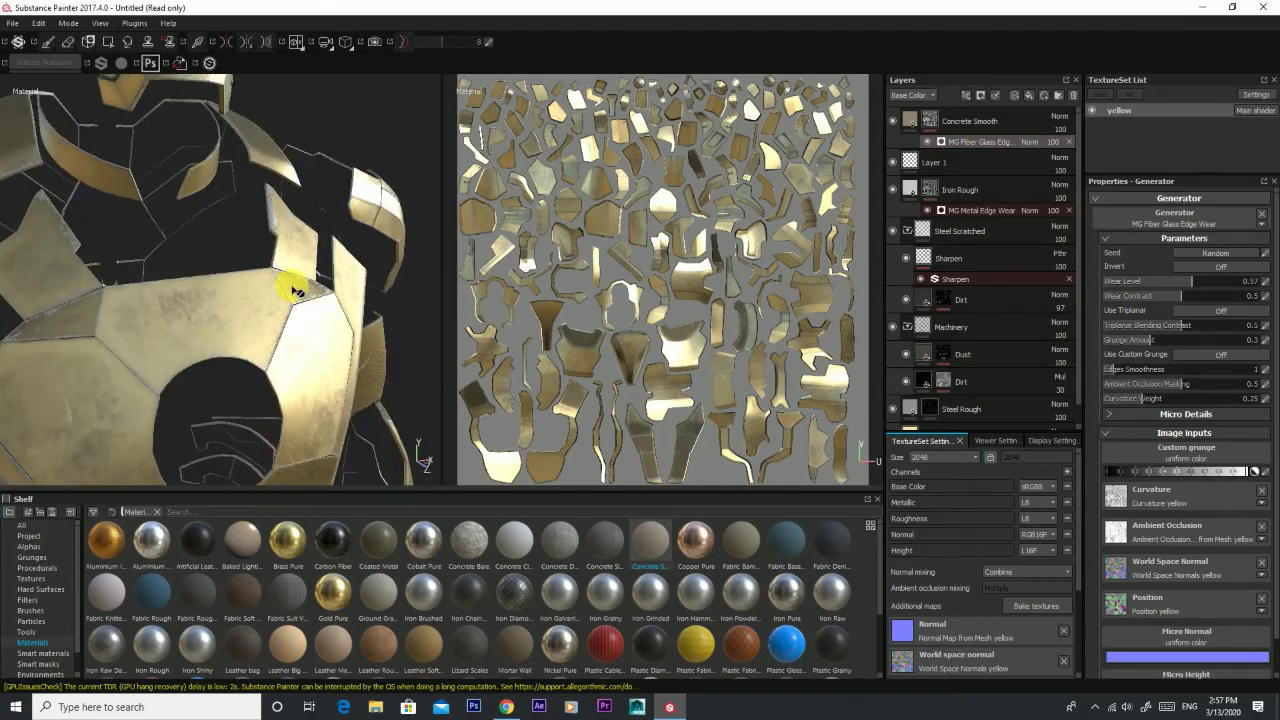
pyautogui.scroll(3, 340, 240)
pyautogui.scroll(2, 270, 225)
pyautogui.moveTo(270, 225)
pyautogui.keyDown('alt'); pyautogui.mouseDown()
pyautogui.moveTo(186, 243)
pyautogui.moveTo(191, 220)
pyautogui.mouseUp(); pyautogui.keyUp('alt')
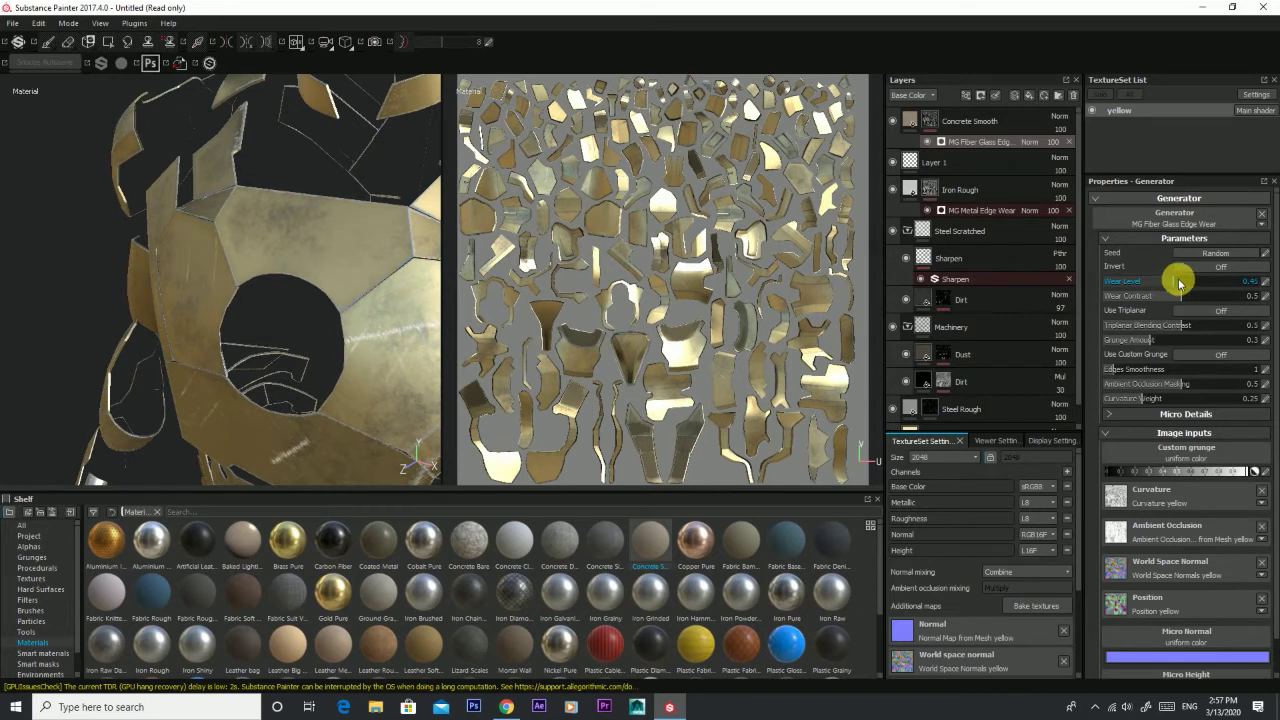
pyautogui.moveTo(314, 271)
pyautogui.keyDown('alt'); pyautogui.mouseDown()
pyautogui.moveTo(423, 257)
pyautogui.moveTo(381, 298)
pyautogui.mouseUp(); pyautogui.keyUp('alt')
pyautogui.moveTo(277, 233)
pyautogui.keyDown('alt'); pyautogui.mouseDown()
pyautogui.moveTo(251, 274)
pyautogui.moveTo(260, 320)
pyautogui.moveTo(169, 251)
pyautogui.moveTo(309, 240)
pyautogui.moveTo(305, 262)
pyautogui.moveTo(243, 251)
pyautogui.mouseUp(); pyautogui.keyUp('alt')
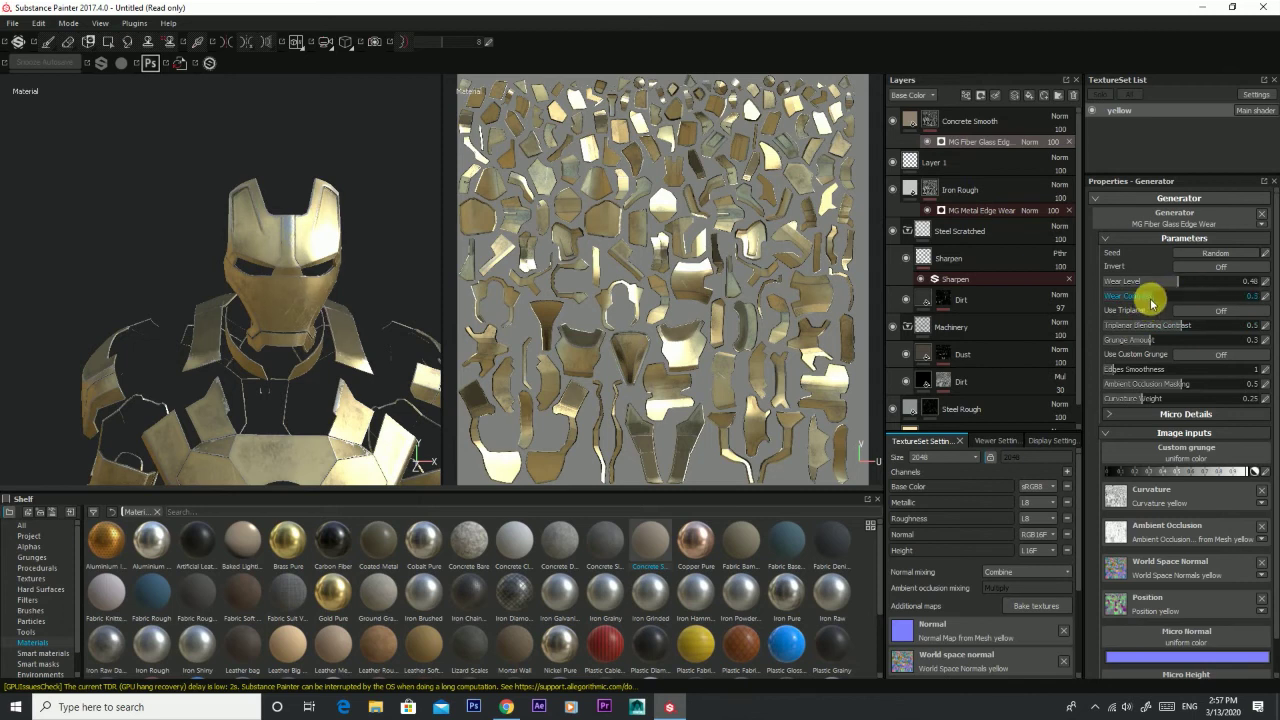
# Step: Orbit and zoom out over the armour to inspect the light concrete wear at Wear Contrast 0.41
pyautogui.scroll(2, 394, 371)
pyautogui.scroll(-5, 351, 343)
pyautogui.scroll(7, 354, 343)
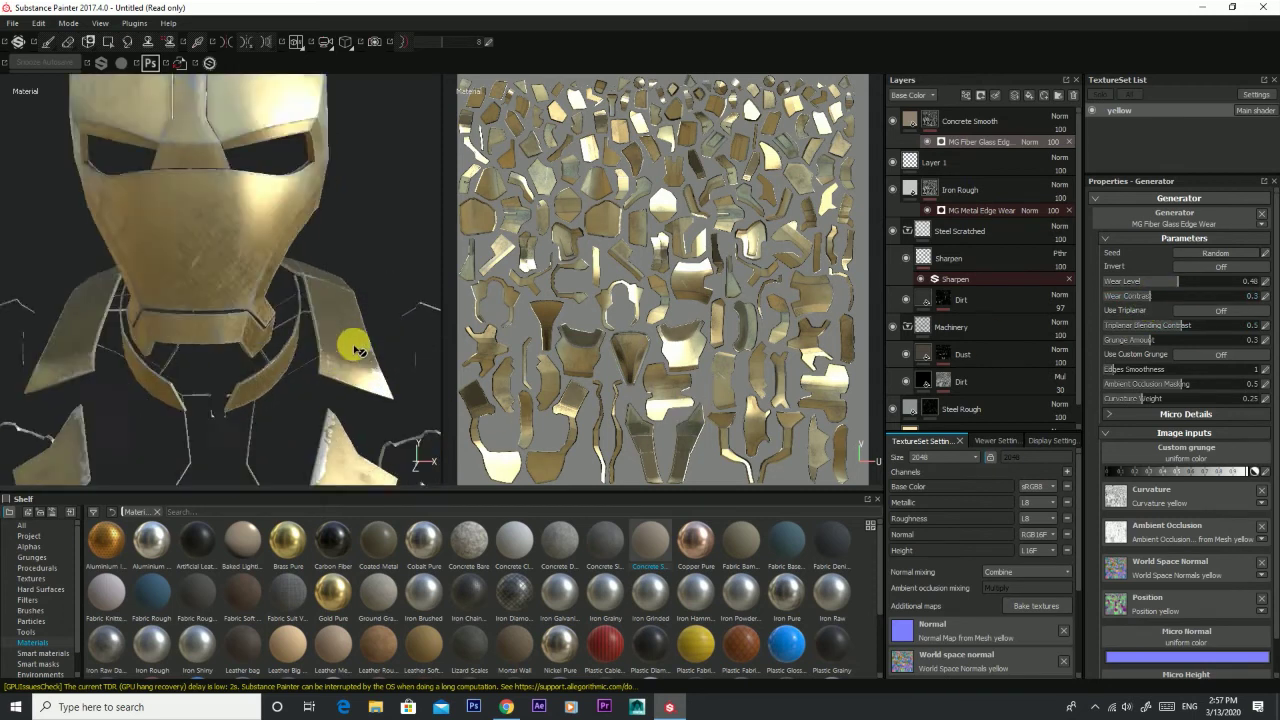
pyautogui.scroll(1, 328, 333)
pyautogui.keyDown('alt'); pyautogui.moveTo(328, 333); pyautogui.dragTo(283, 323); pyautogui.keyUp('alt')
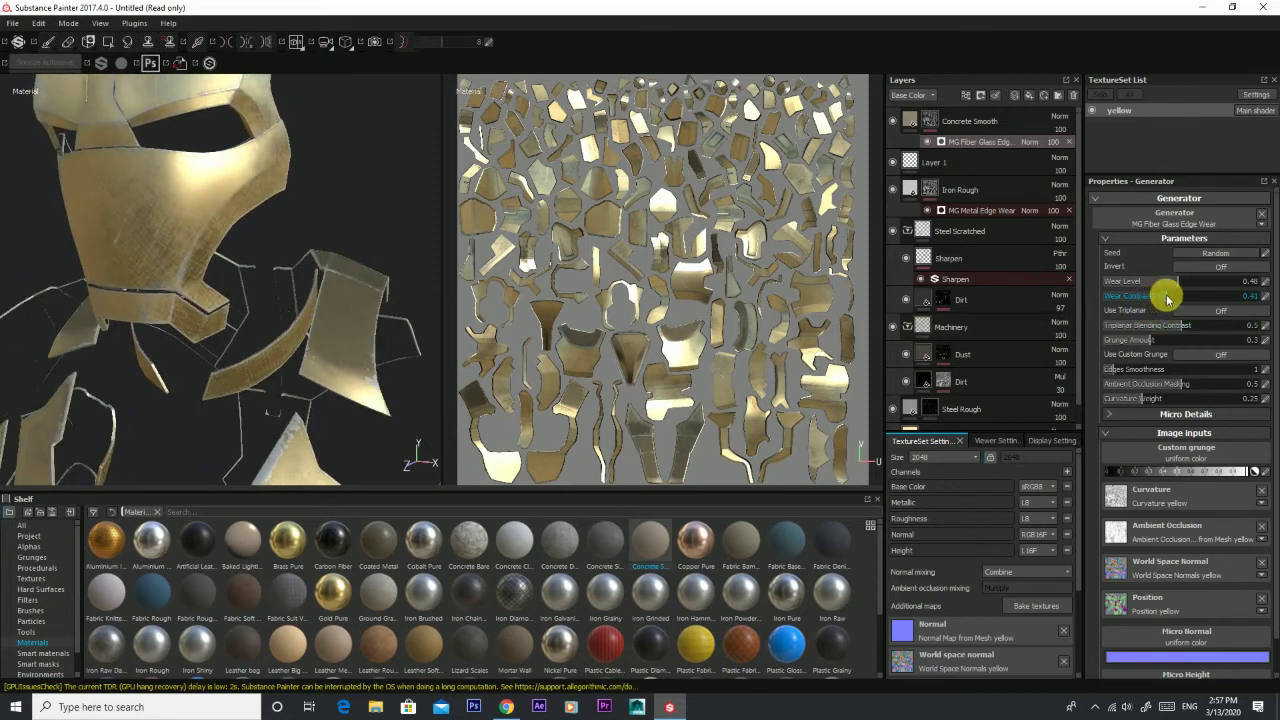
pyautogui.scroll(-2, 340, 229)
pyautogui.scroll(-3, 257, 306)
pyautogui.scroll(2, 277, 354)
pyautogui.scroll(2, 228, 170)
pyautogui.moveTo(220, 284)
pyautogui.keyDown('alt'); pyautogui.mouseDown()
pyautogui.moveTo(297, 289)
pyautogui.moveTo(167, 295)
pyautogui.moveTo(49, 266)
pyautogui.moveTo(135, 270)
pyautogui.moveTo(246, 346)
pyautogui.moveTo(206, 163)
pyautogui.moveTo(255, 287)
pyautogui.mouseUp(); pyautogui.keyUp('alt')
pyautogui.keyDown('alt'); pyautogui.moveTo(255, 287); pyautogui.dragTo(286, 354, button='right'); pyautogui.keyUp('alt')
pyautogui.moveTo(286, 354)
pyautogui.keyDown('alt'); pyautogui.mouseDown(button='middle')
pyautogui.moveTo(297, 334)
pyautogui.moveTo(354, 398)
pyautogui.mouseUp(button='middle'); pyautogui.keyUp('alt')
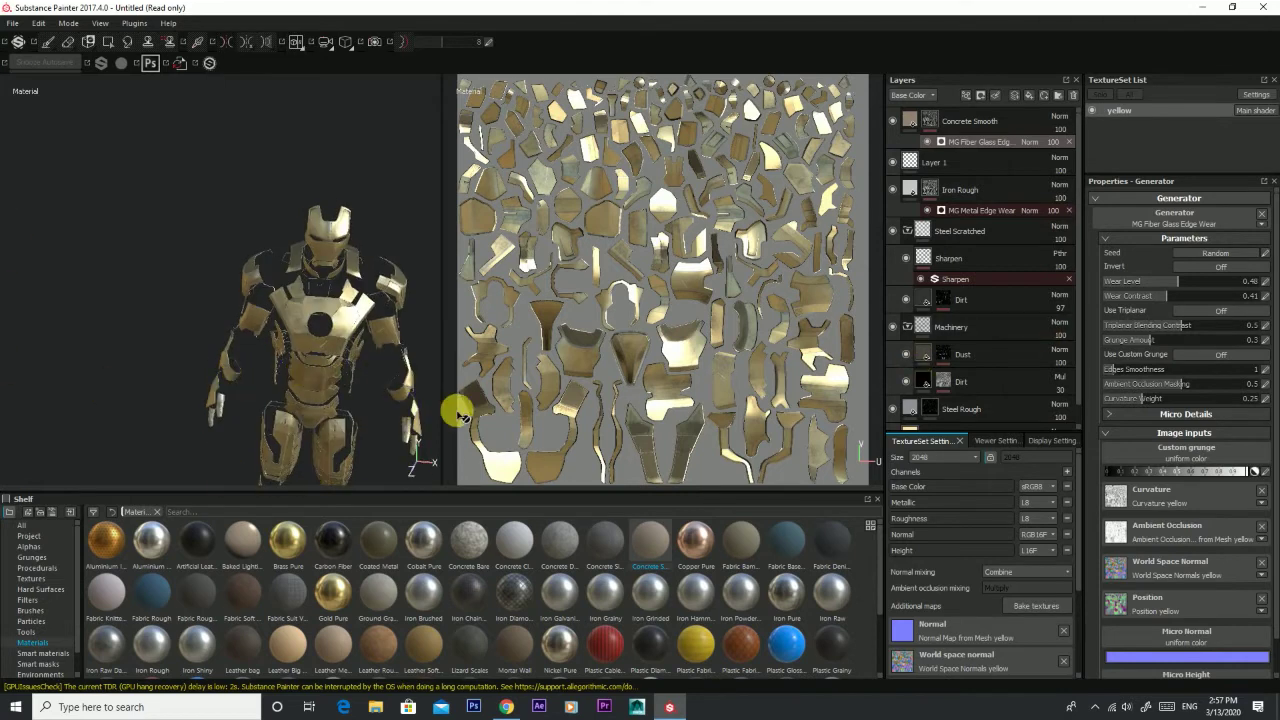
# Step: Use Bevel Capsule Half as the edge wear generator's Micro Normal
pyautogui.click(1184, 633)
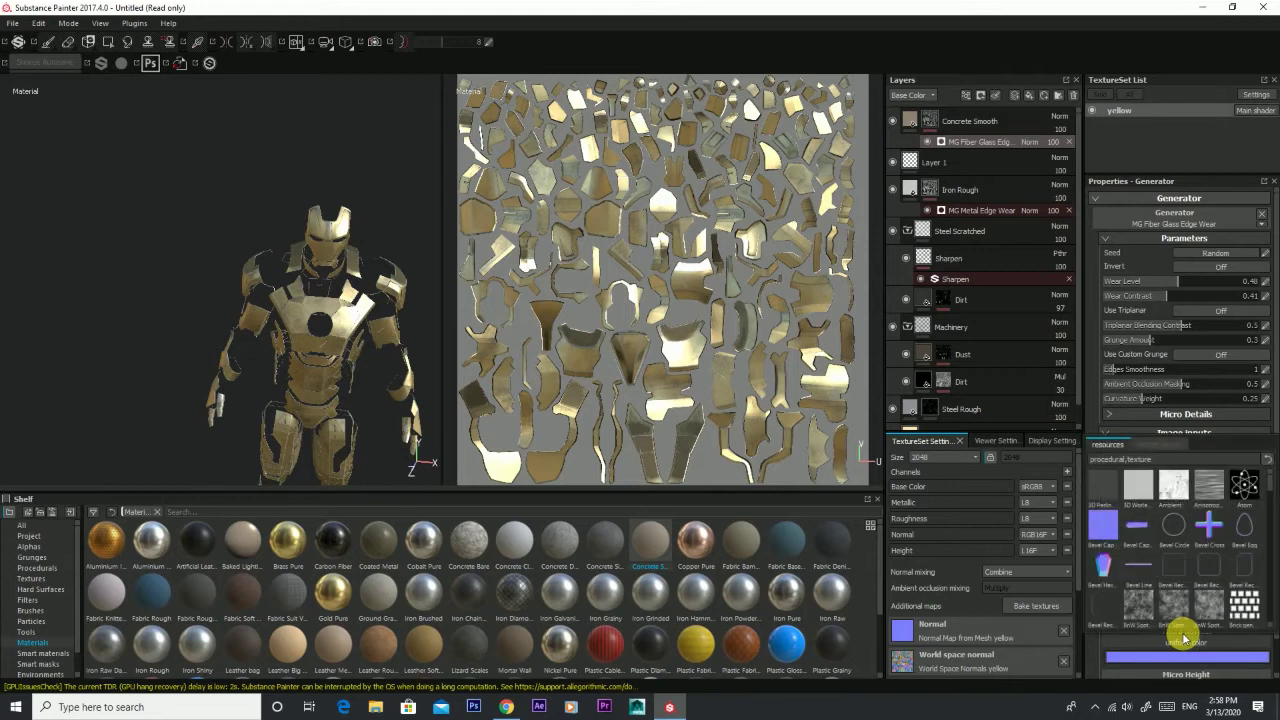
pyautogui.click(1138, 520)
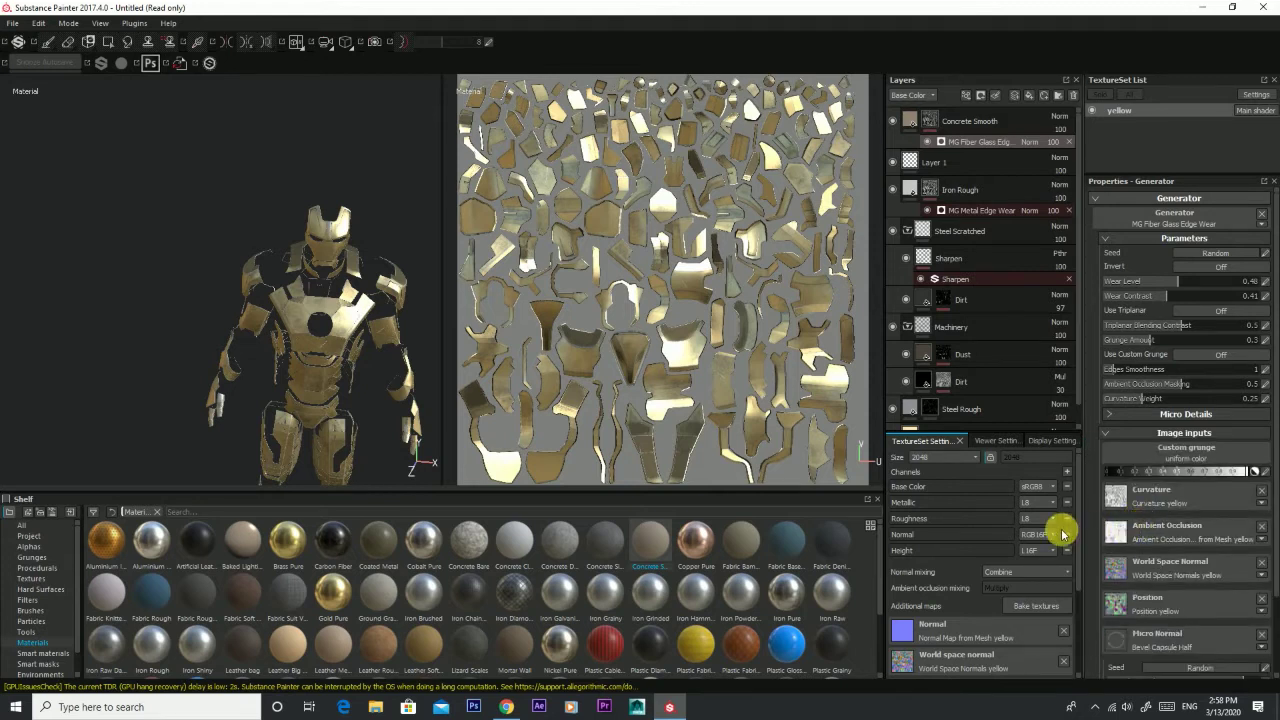
pyautogui.scroll(2, 340, 313)
pyautogui.scroll(2, 340, 320)
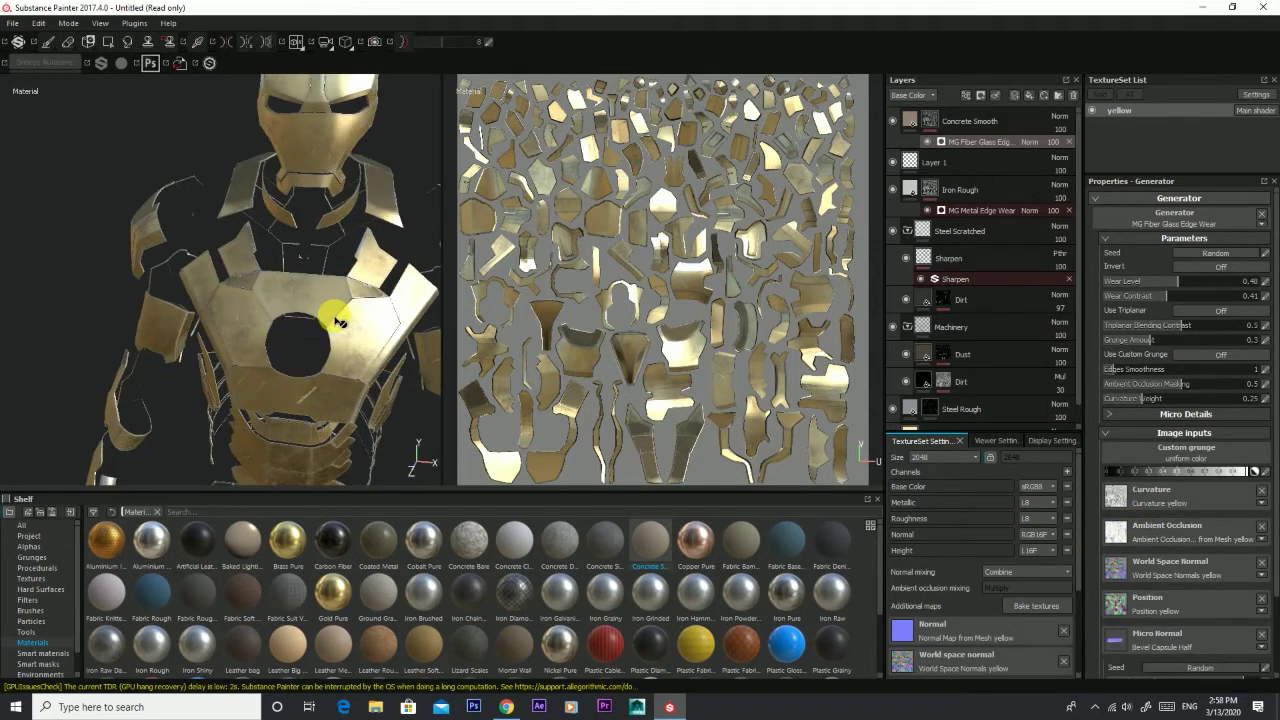
pyautogui.scroll(3, 340, 330)
pyautogui.click(224, 289)
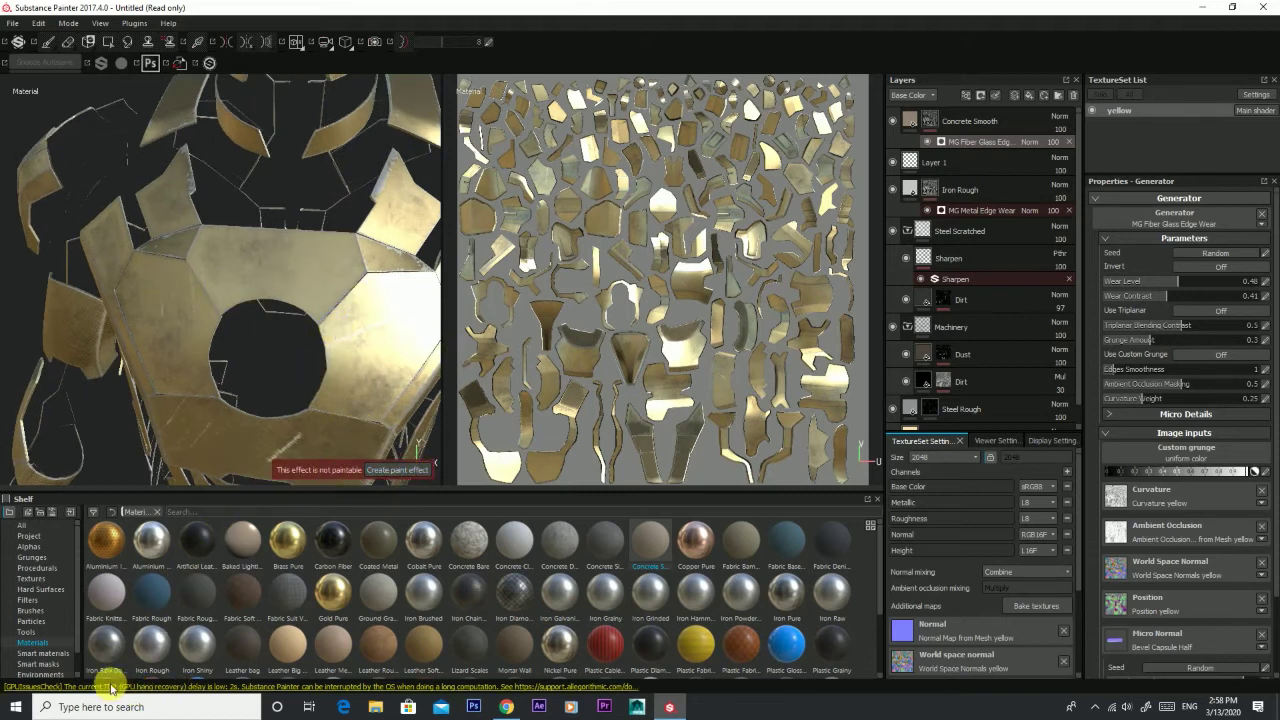
# Step: Browse the smart masks and environment maps, then settle on the Smart materials library
pyautogui.click(42, 653)
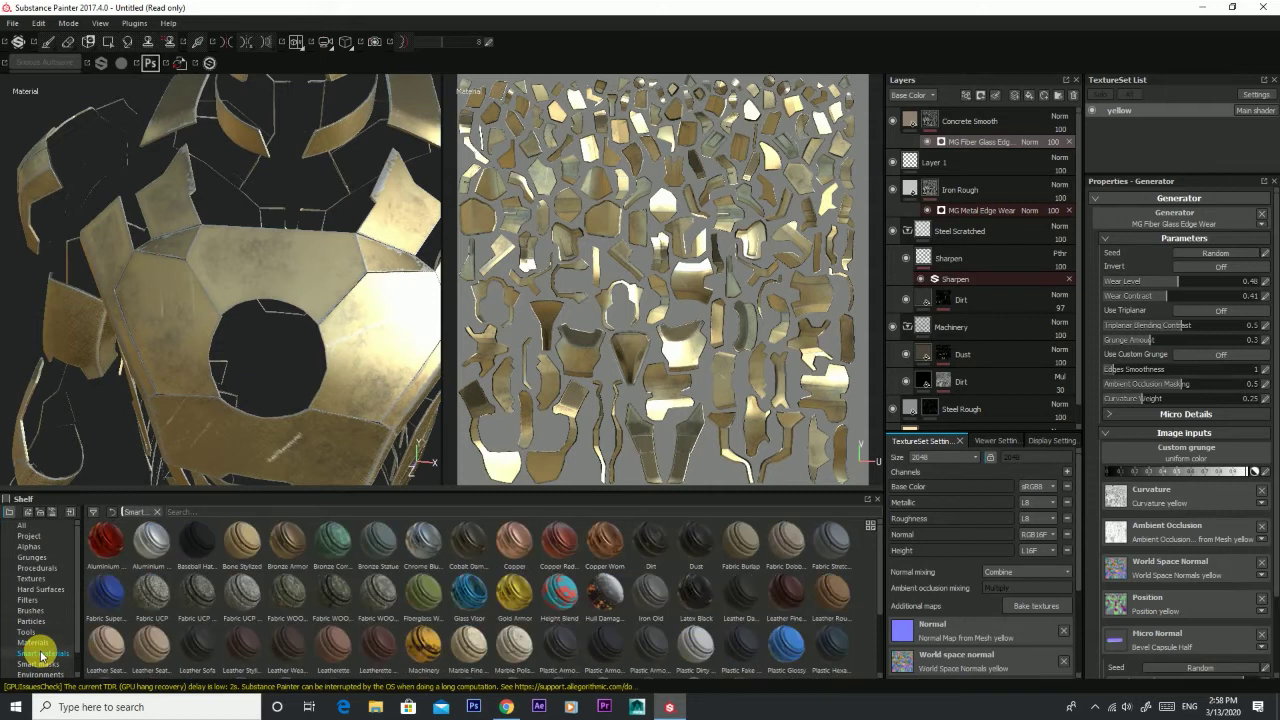
pyautogui.click(45, 665)
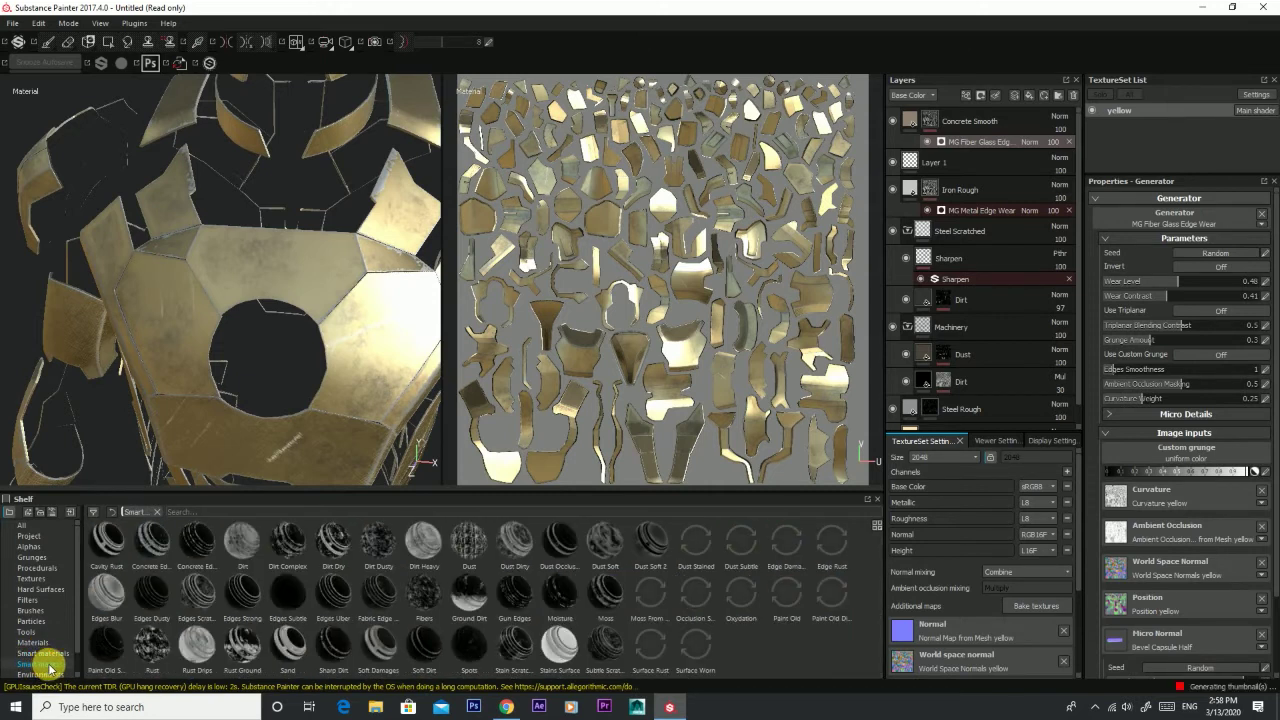
pyautogui.click(52, 672)
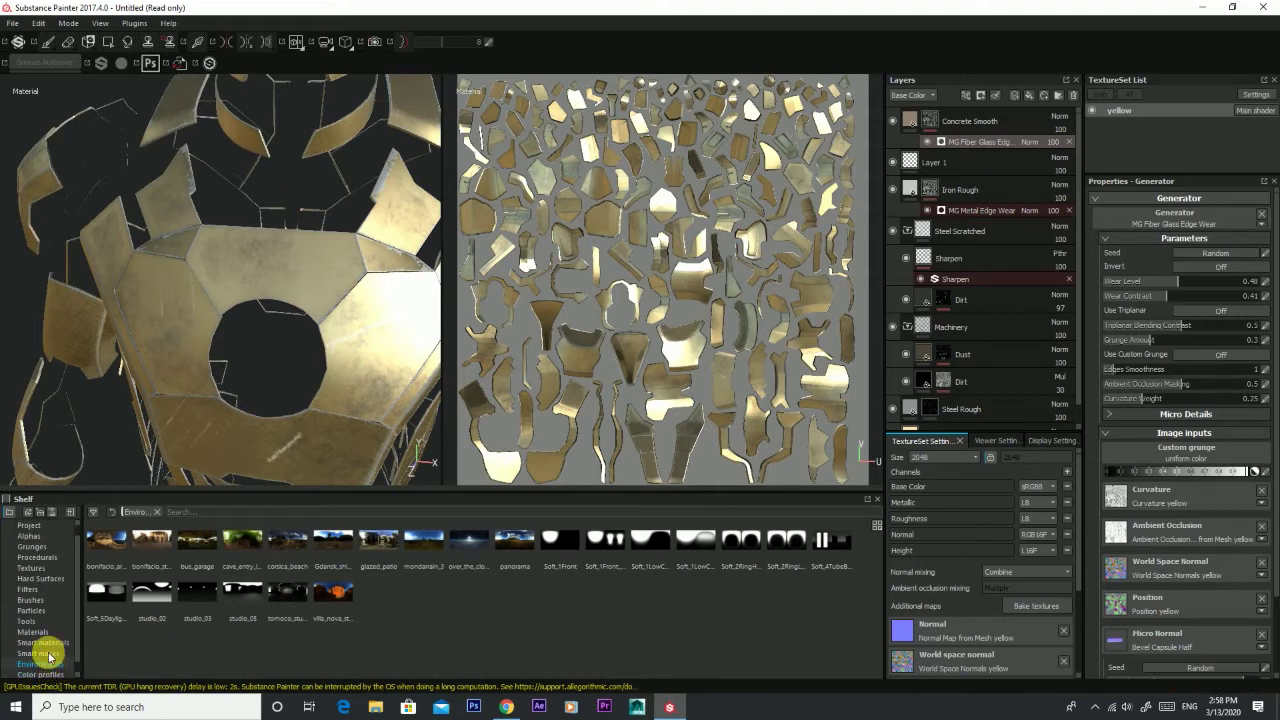
pyautogui.click(43, 642)
pyautogui.scroll(-2, 534, 582)
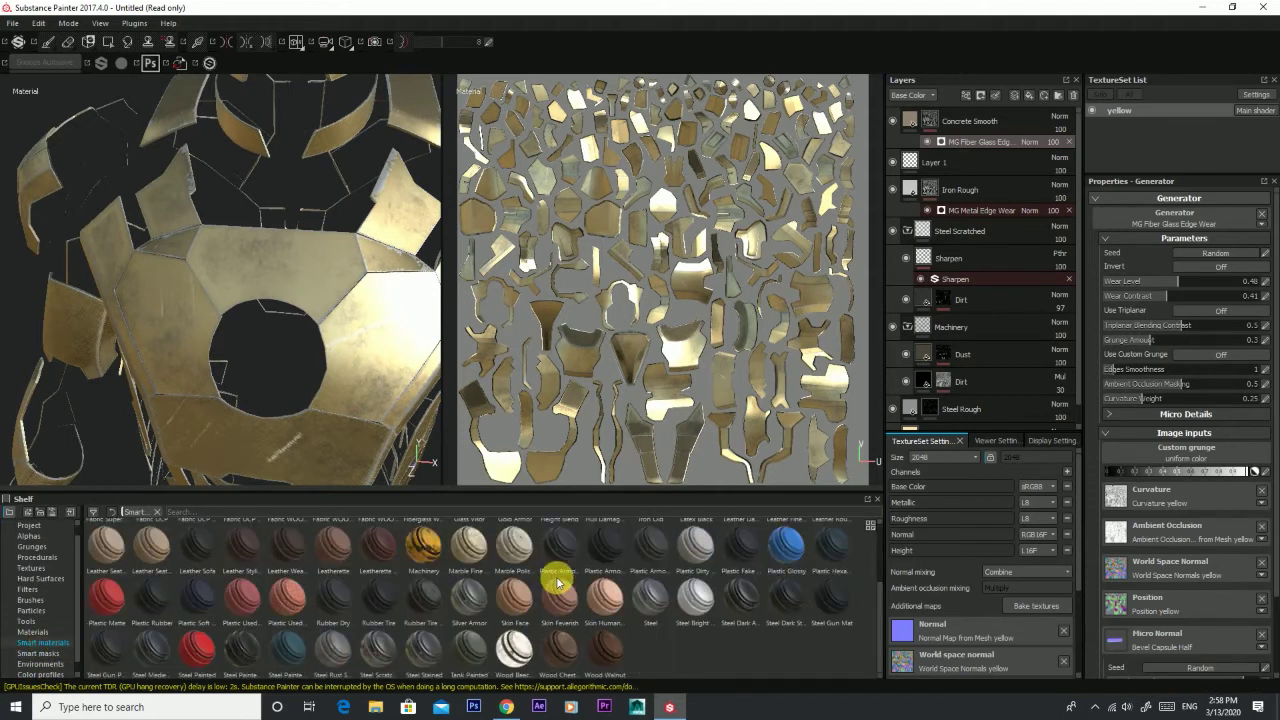
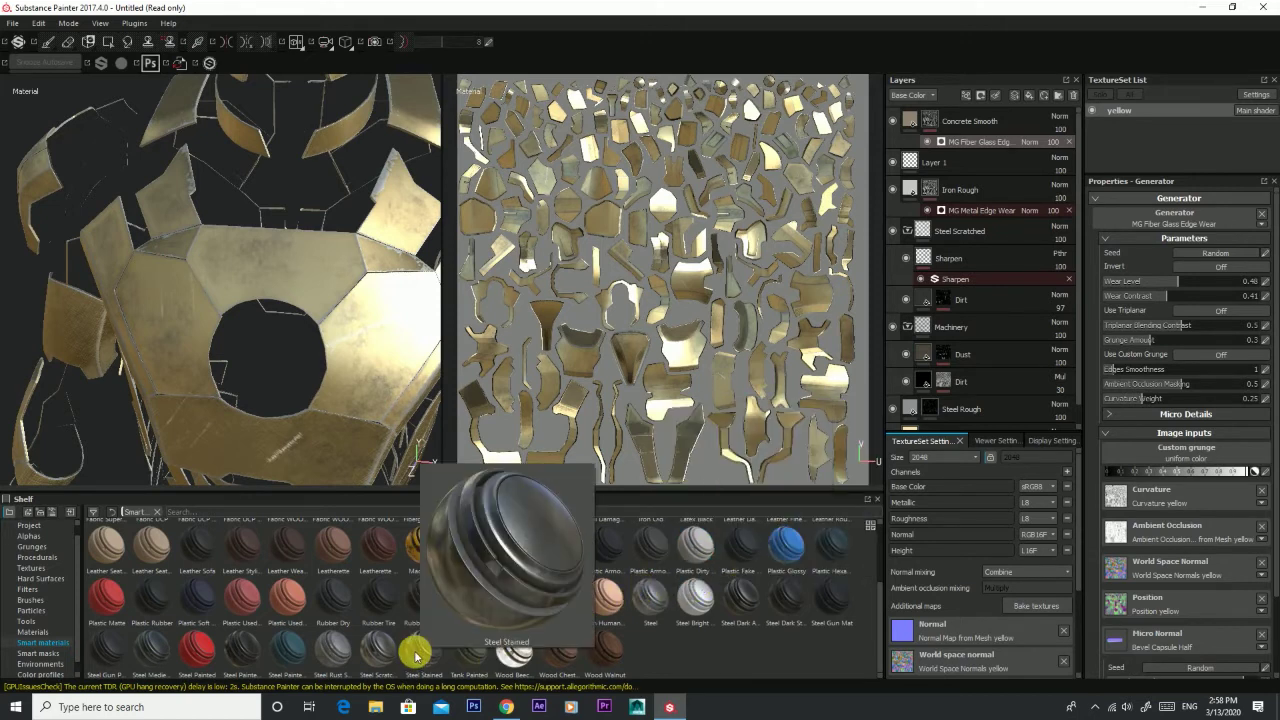
# Step: Drop the Steel Stained smart material onto the top of the layer stack
pyautogui.click(416, 655)
pyautogui.moveTo(462, 635); pyautogui.dragTo(993, 141)
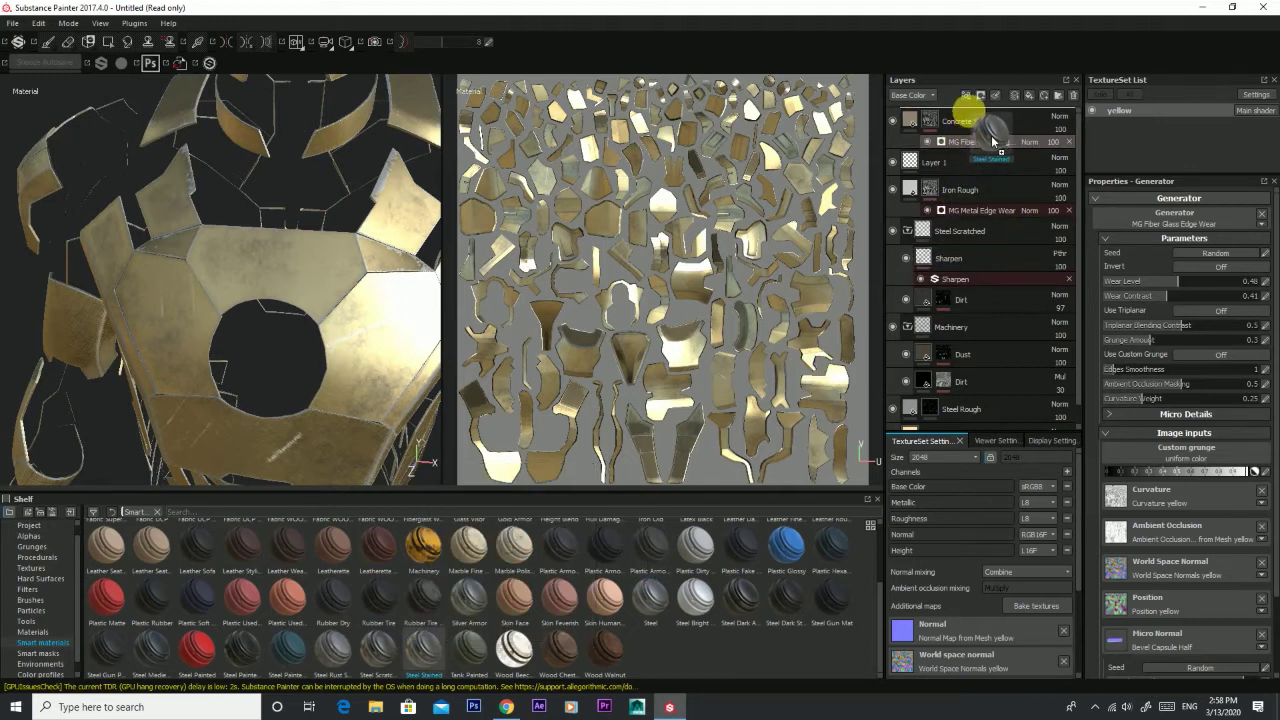
pyautogui.moveTo(993, 141); pyautogui.dragTo(969, 117)
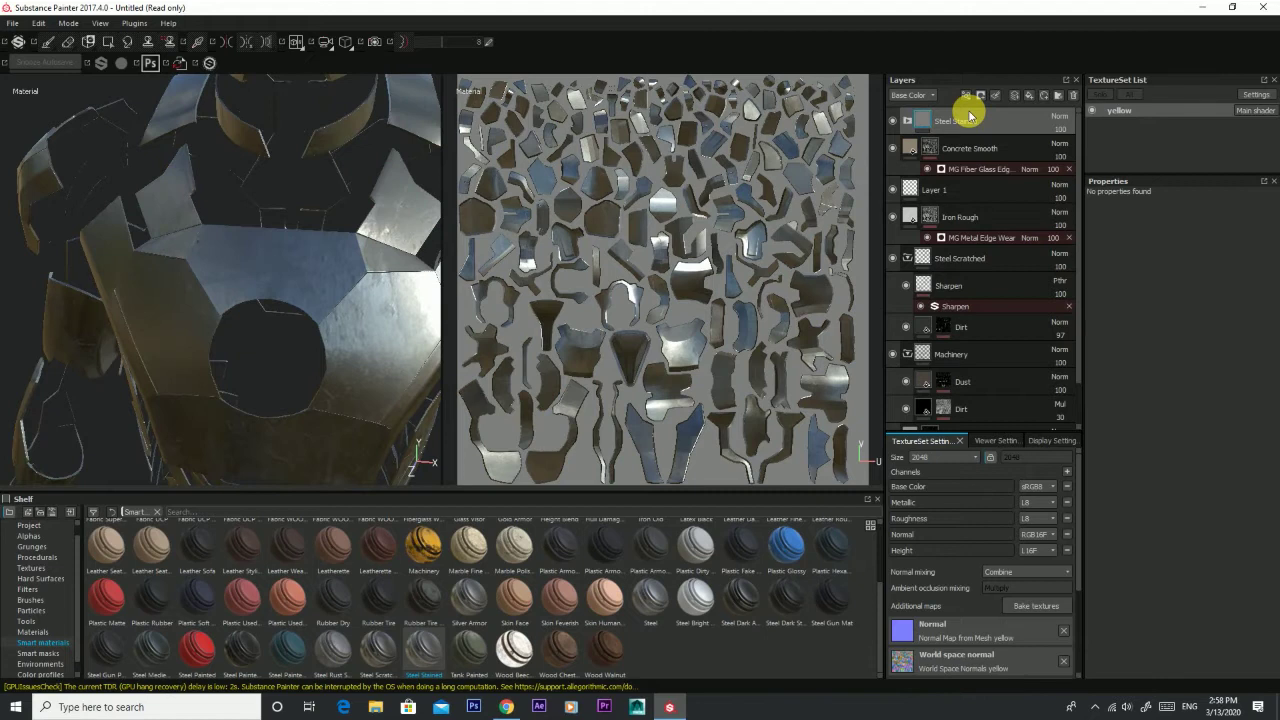
# Step: Expand the Steel Stained group, compare with the Steel Base layer hidden, then delete Steel Base
pyautogui.click(910, 122)
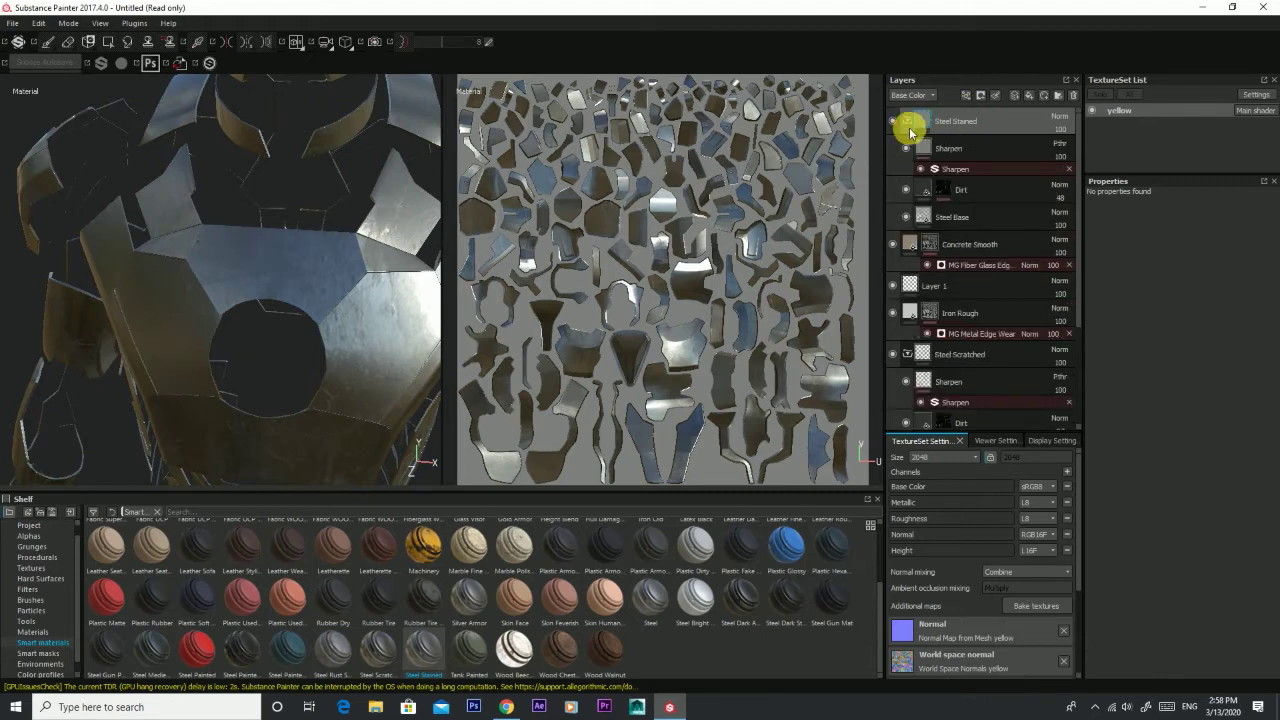
pyautogui.click(906, 217)
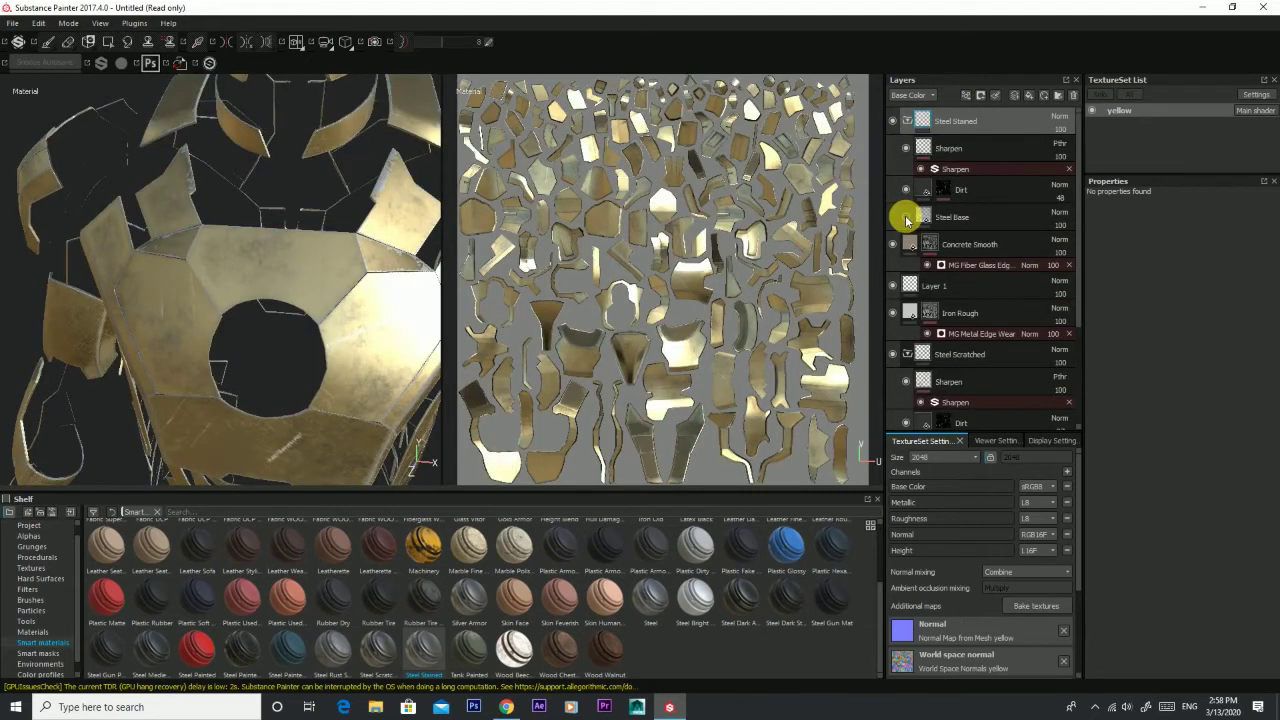
pyautogui.click(906, 217)
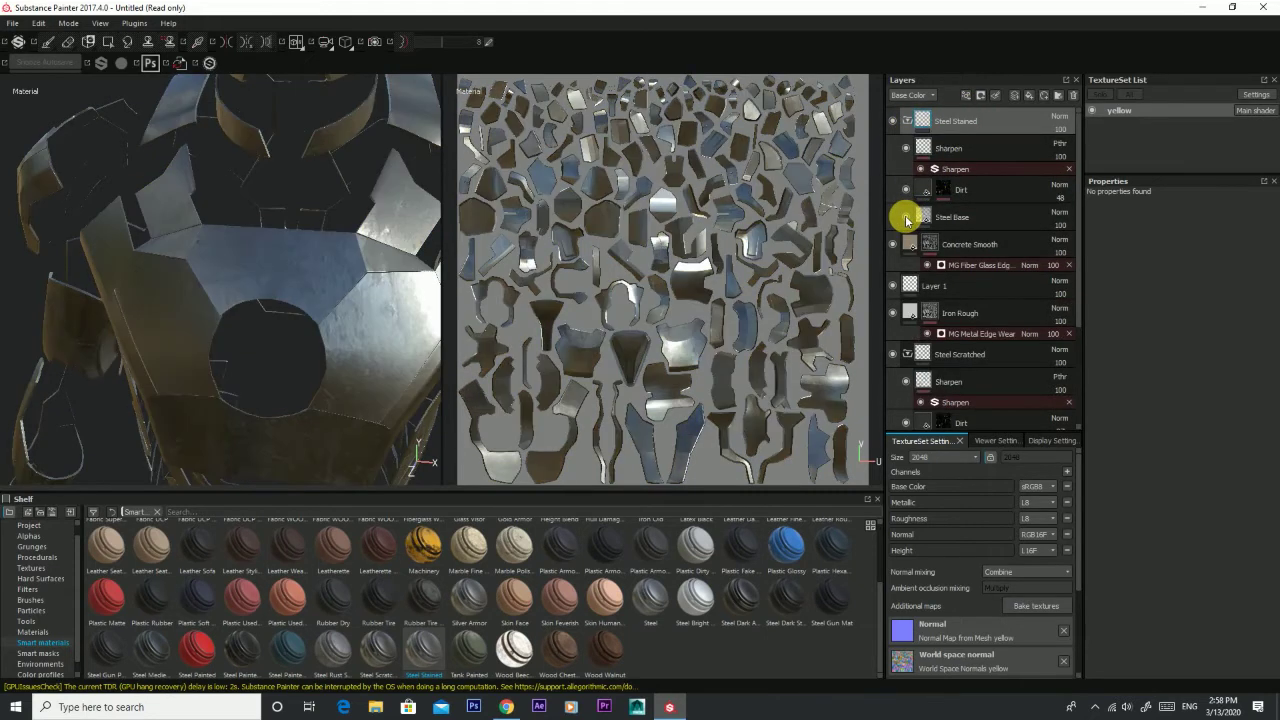
pyautogui.click(965, 218)
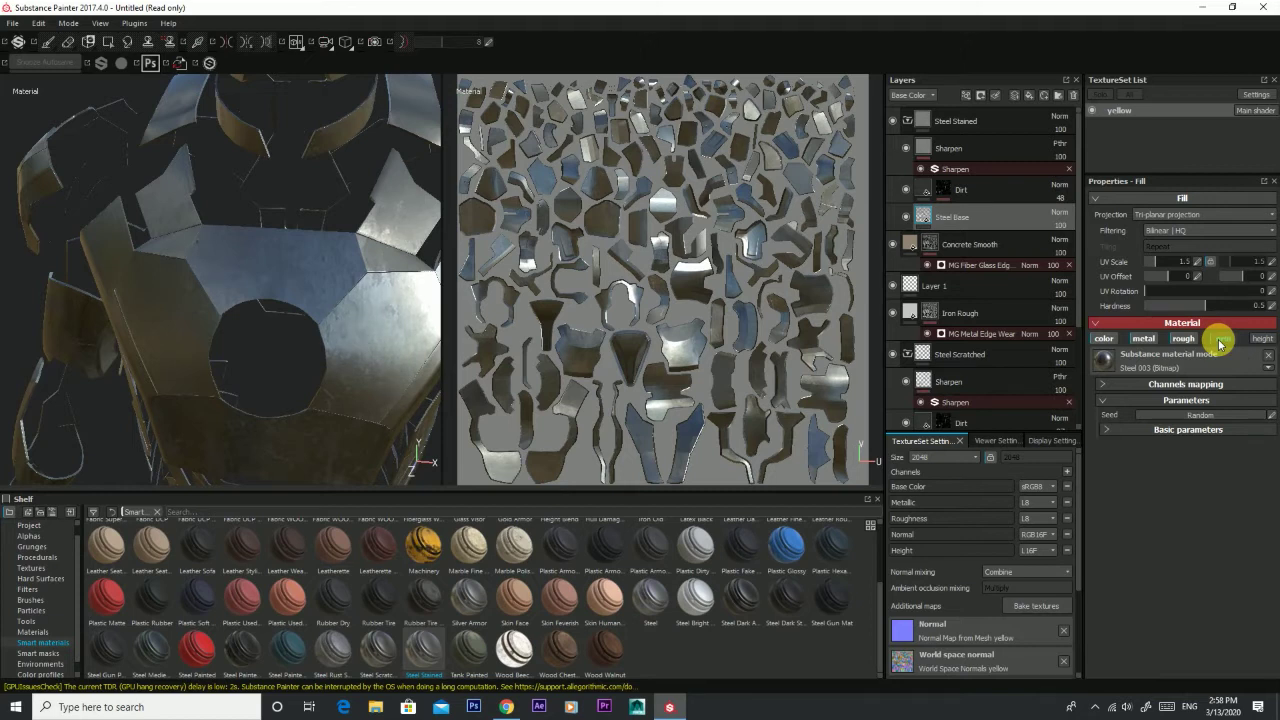
pyautogui.keyDown('alt'); pyautogui.moveTo(351, 286); pyautogui.dragTo(313, 230); pyautogui.keyUp('alt')
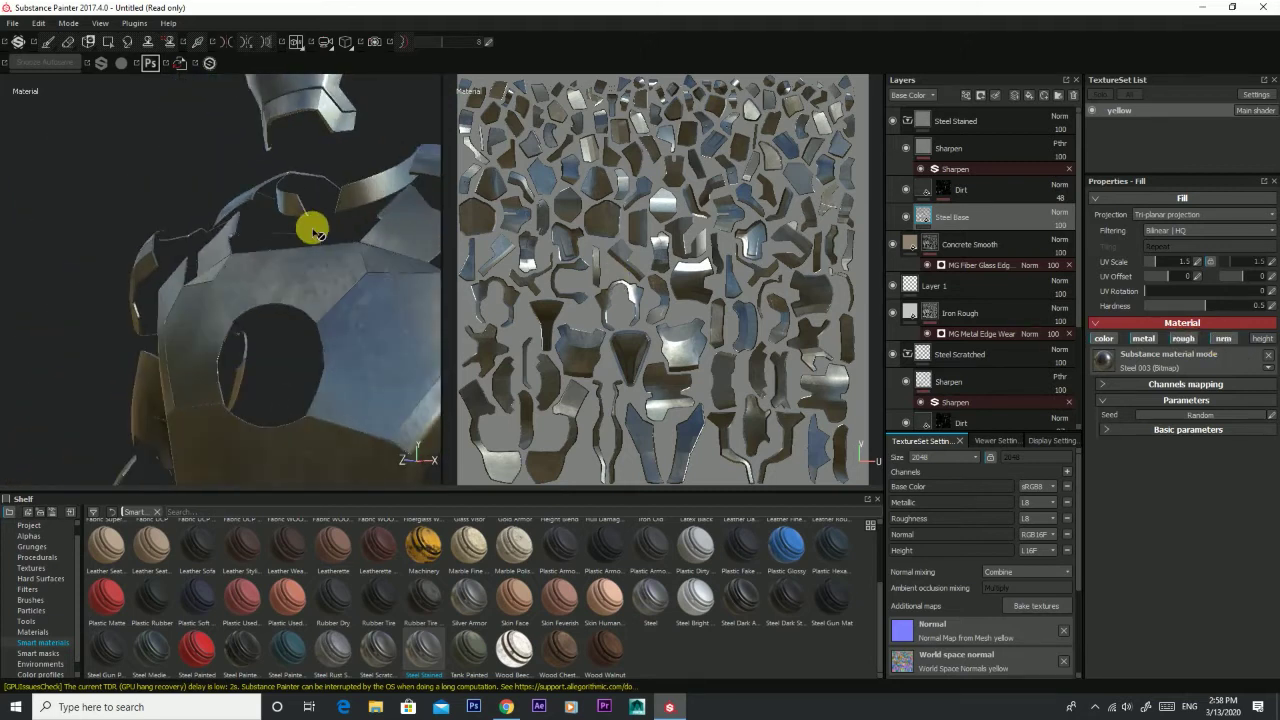
pyautogui.scroll(3, 313, 230)
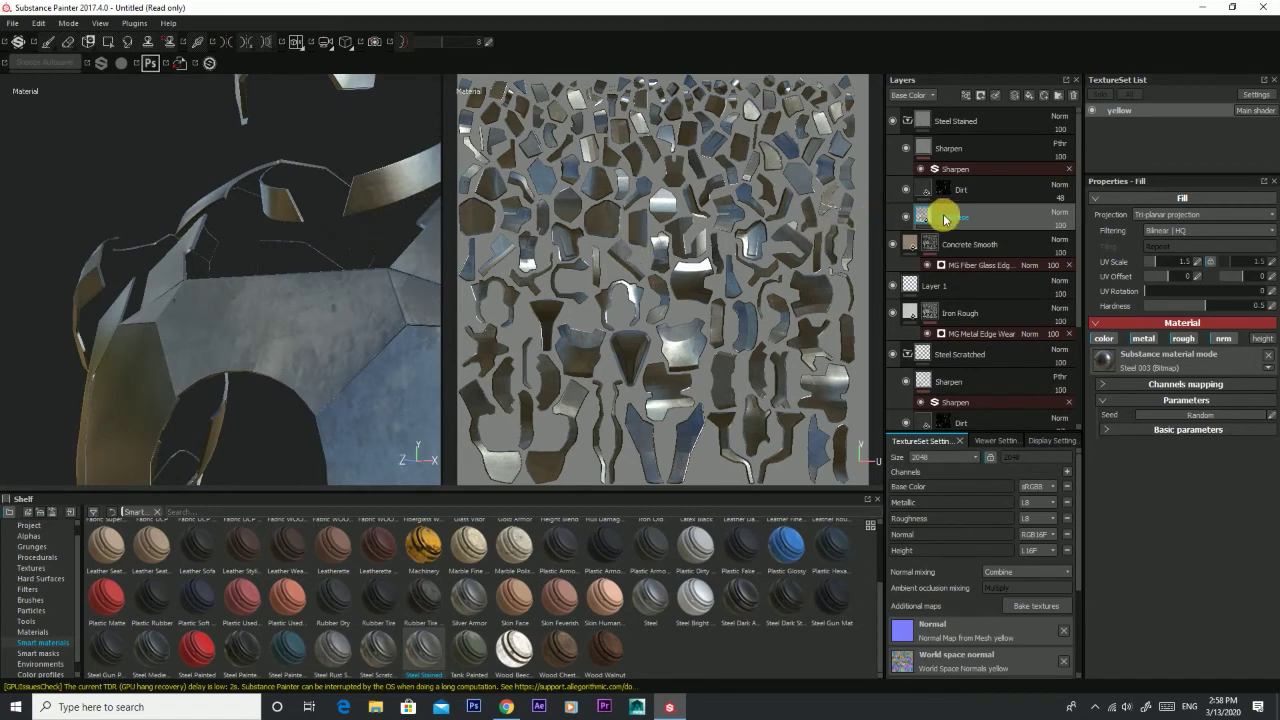
pyautogui.press('Delete')
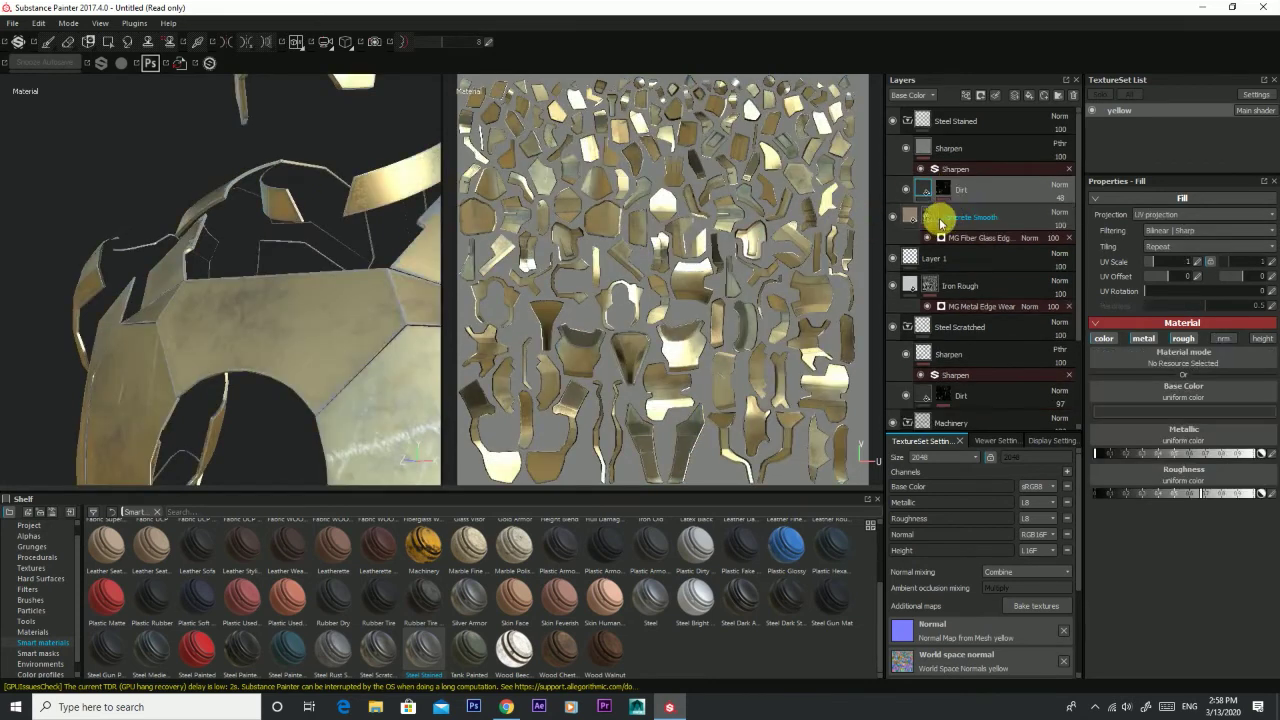
pyautogui.scroll(-5, 320, 249)
pyautogui.keyDown('alt'); pyautogui.moveTo(298, 256); pyautogui.dragTo(168, 192); pyautogui.keyUp('alt')
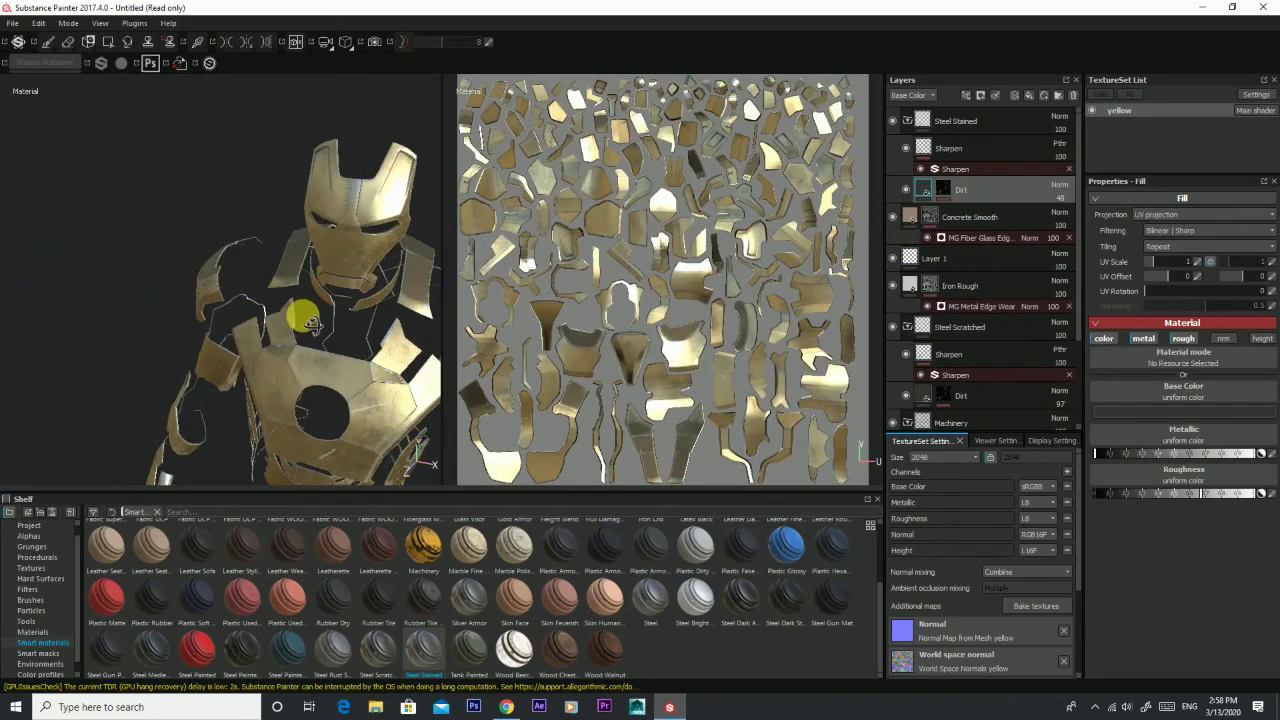
pyautogui.scroll(2, 170, 193)
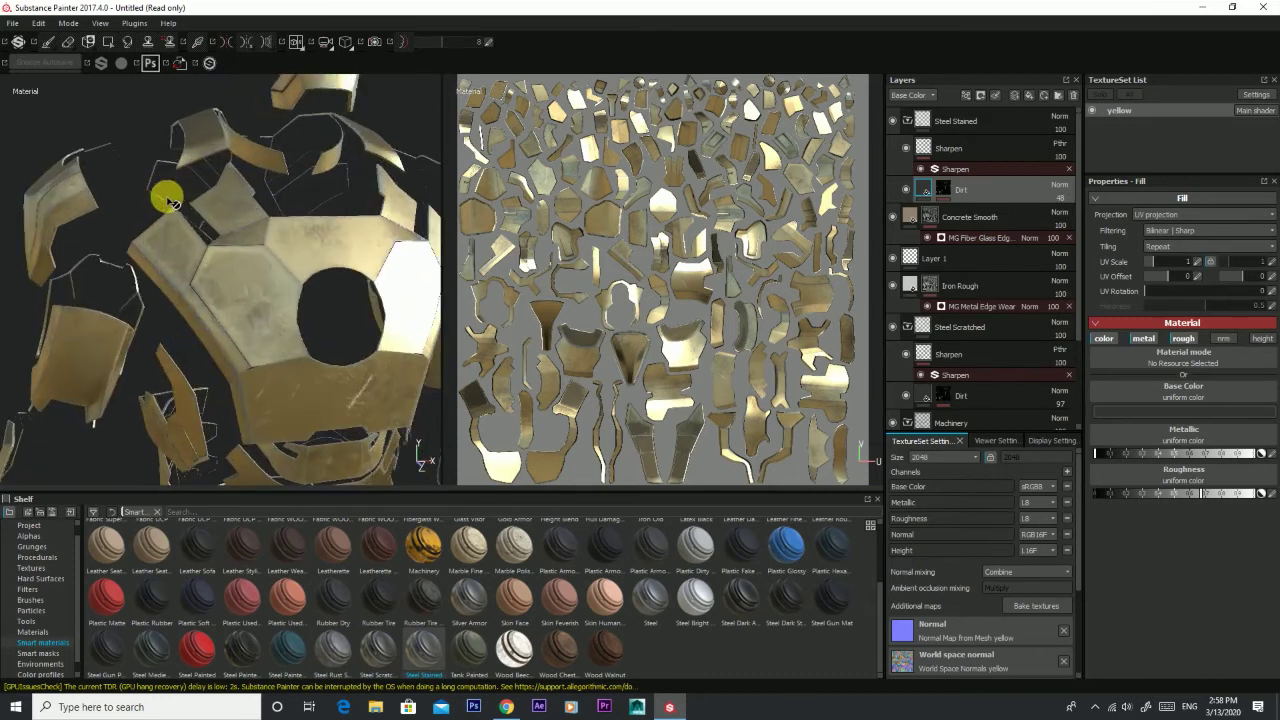
pyautogui.scroll(2, 166, 195)
pyautogui.scroll(2, 166, 195)
pyautogui.scroll(2, 149, 112)
pyautogui.moveTo(149, 112); pyautogui.dragTo(148, 8, button='middle')
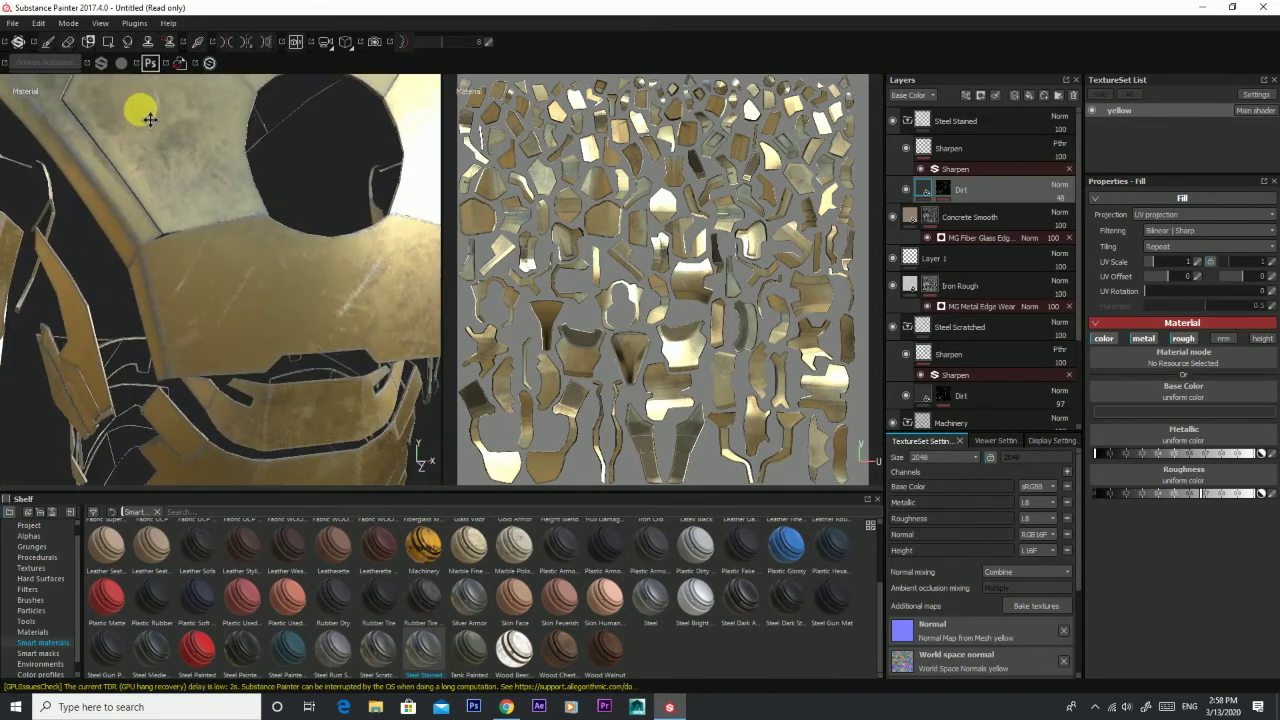
pyautogui.scroll(-2, 231, 296)
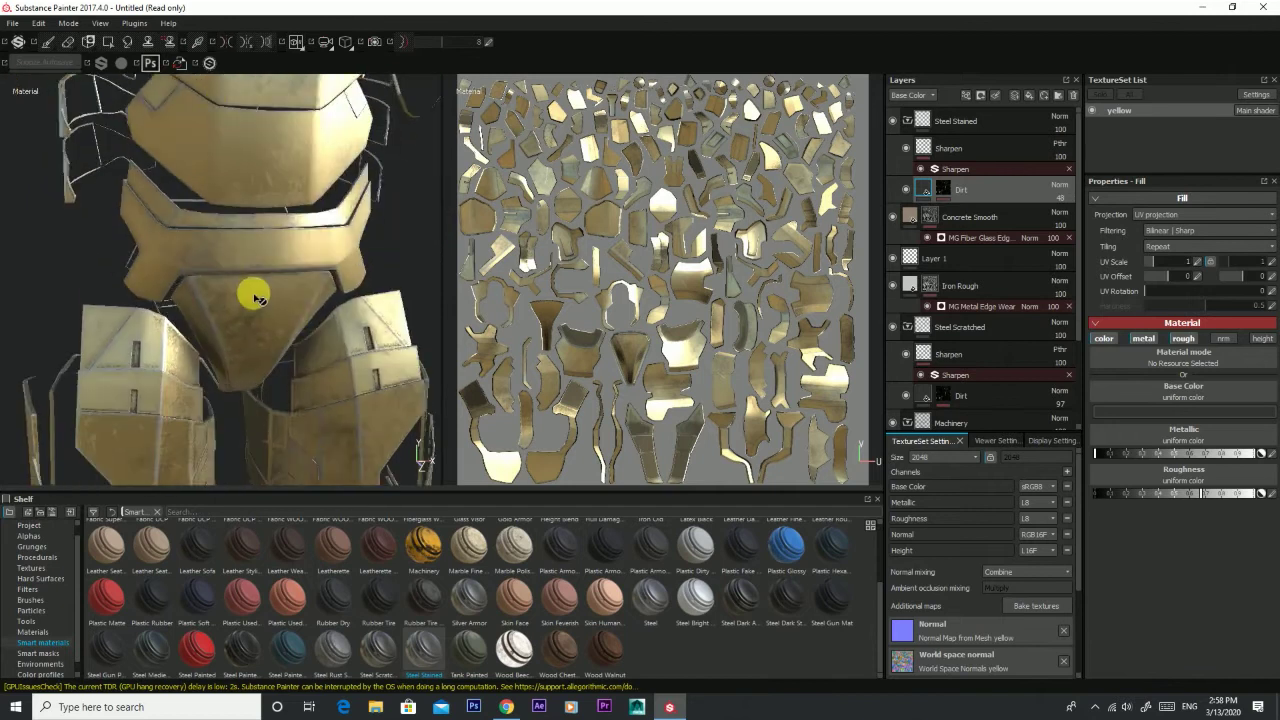
pyautogui.moveTo(251, 286); pyautogui.dragTo(226, 96, button='middle')
pyautogui.moveTo(250, 253); pyautogui.dragTo(229, 134, button='middle')
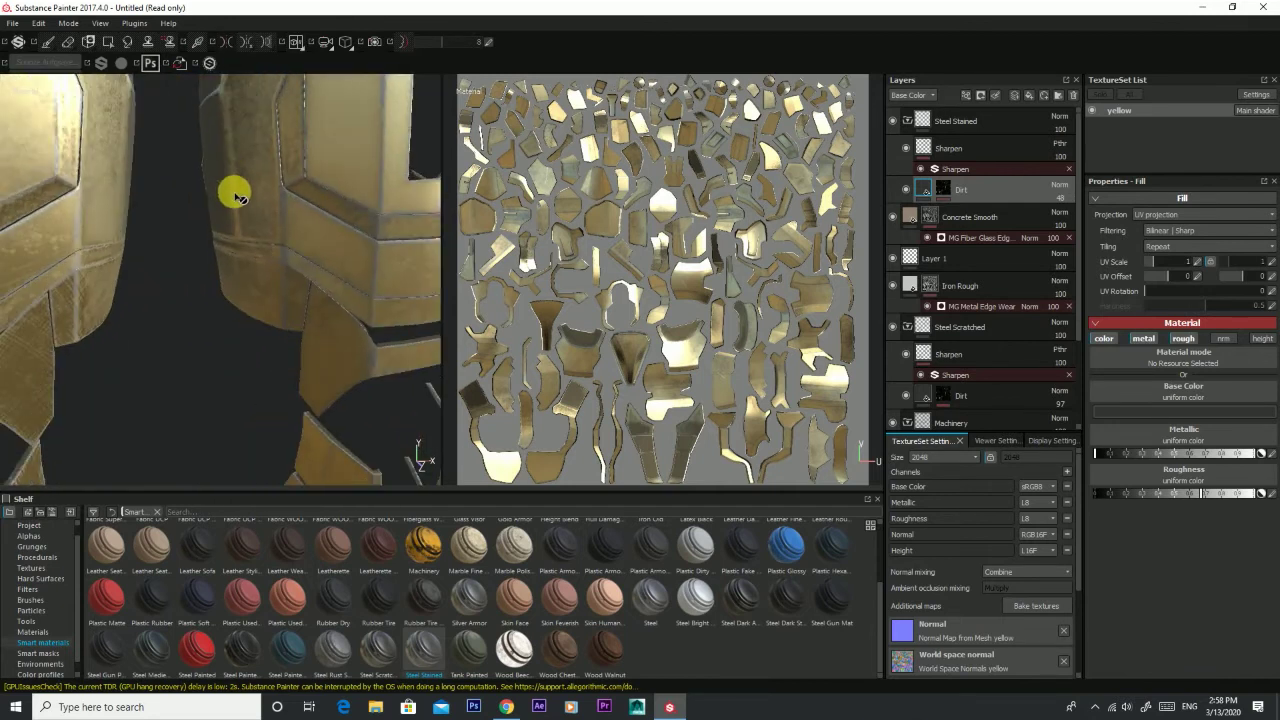
pyautogui.scroll(-2, 237, 203)
pyautogui.scroll(-1, 143, 258)
pyautogui.keyDown('alt'); pyautogui.moveTo(143, 258); pyautogui.dragTo(43, 266); pyautogui.keyUp('alt')
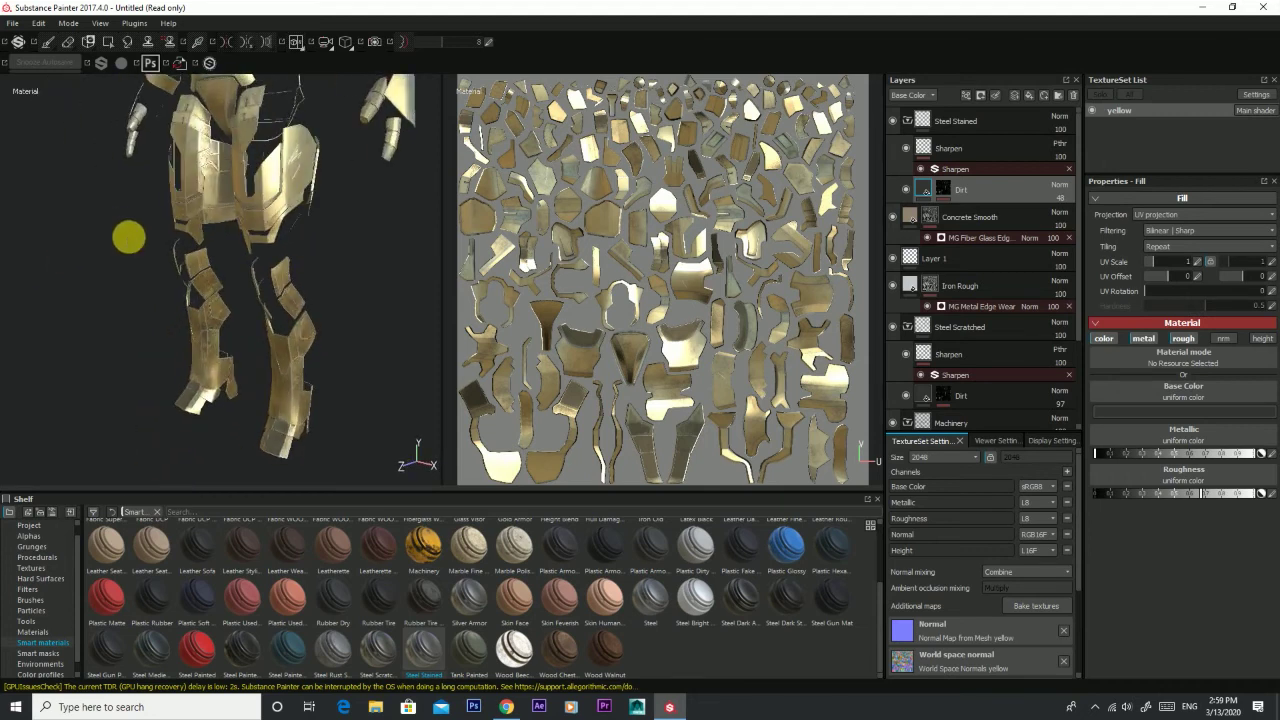
pyautogui.scroll(2, 177, 291)
pyautogui.scroll(2, 180, 300)
pyautogui.scroll(2, 181, 299)
pyautogui.moveTo(177, 286)
pyautogui.keyDown('alt'); pyautogui.mouseDown()
pyautogui.moveTo(149, 309)
pyautogui.moveTo(166, 314)
pyautogui.moveTo(117, 315)
pyautogui.mouseUp(); pyautogui.keyUp('alt')
pyautogui.scroll(1, 130, 314)
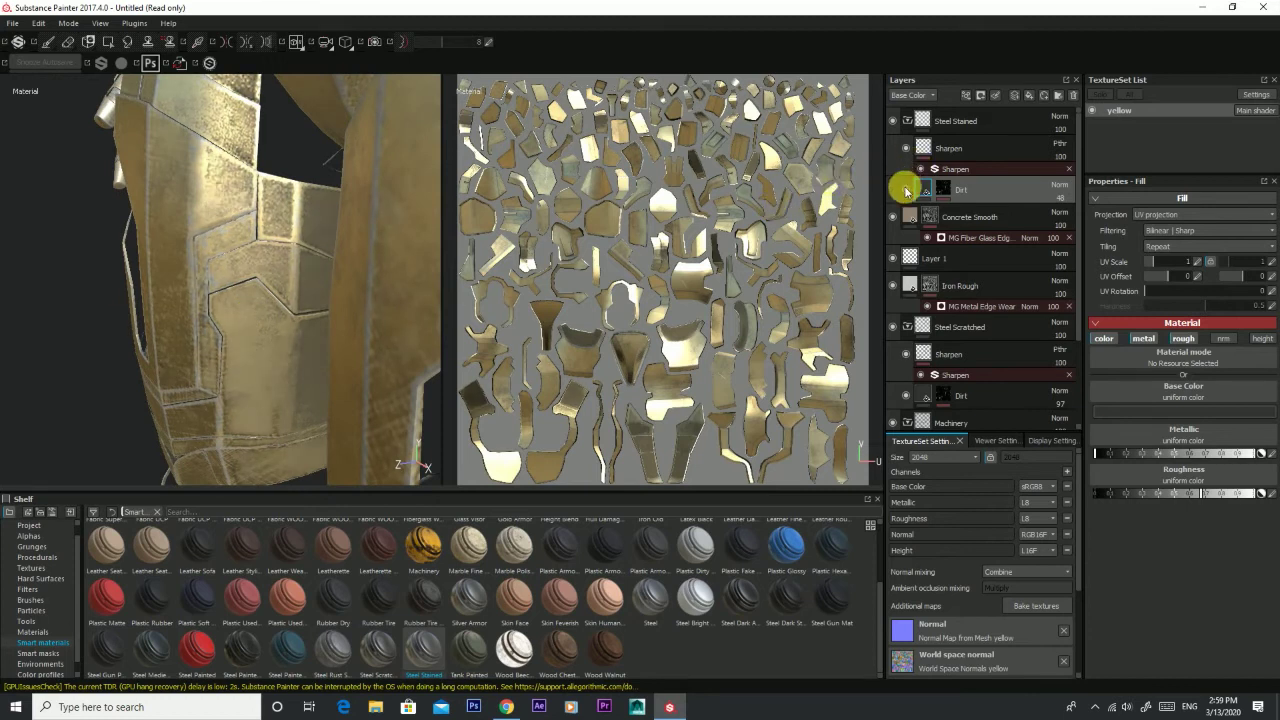
pyautogui.moveTo(353, 261)
pyautogui.keyDown('alt'); pyautogui.mouseDown()
pyautogui.moveTo(343, 249)
pyautogui.moveTo(394, 223)
pyautogui.moveTo(313, 258)
pyautogui.mouseUp(); pyautogui.keyUp('alt')
pyautogui.scroll(-2, 313, 258)
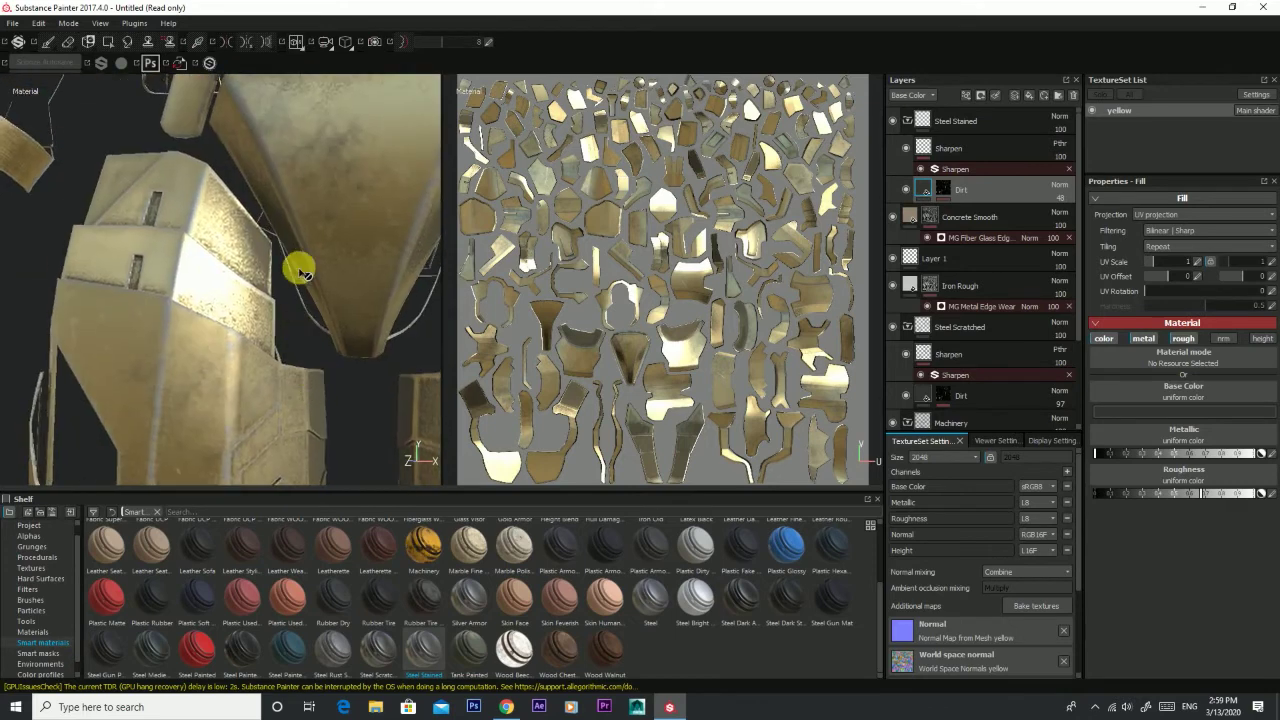
pyautogui.scroll(-2, 297, 264)
pyautogui.scroll(-2, 296, 252)
pyautogui.moveTo(222, 285)
pyautogui.keyDown('alt'); pyautogui.mouseDown()
pyautogui.moveTo(222, 232)
pyautogui.moveTo(221, 335)
pyautogui.moveTo(189, 385)
pyautogui.moveTo(223, 341)
pyautogui.moveTo(306, 311)
pyautogui.moveTo(286, 266)
pyautogui.moveTo(258, 373)
pyautogui.mouseUp(); pyautogui.keyUp('alt')
pyautogui.scroll(3, 247, 333)
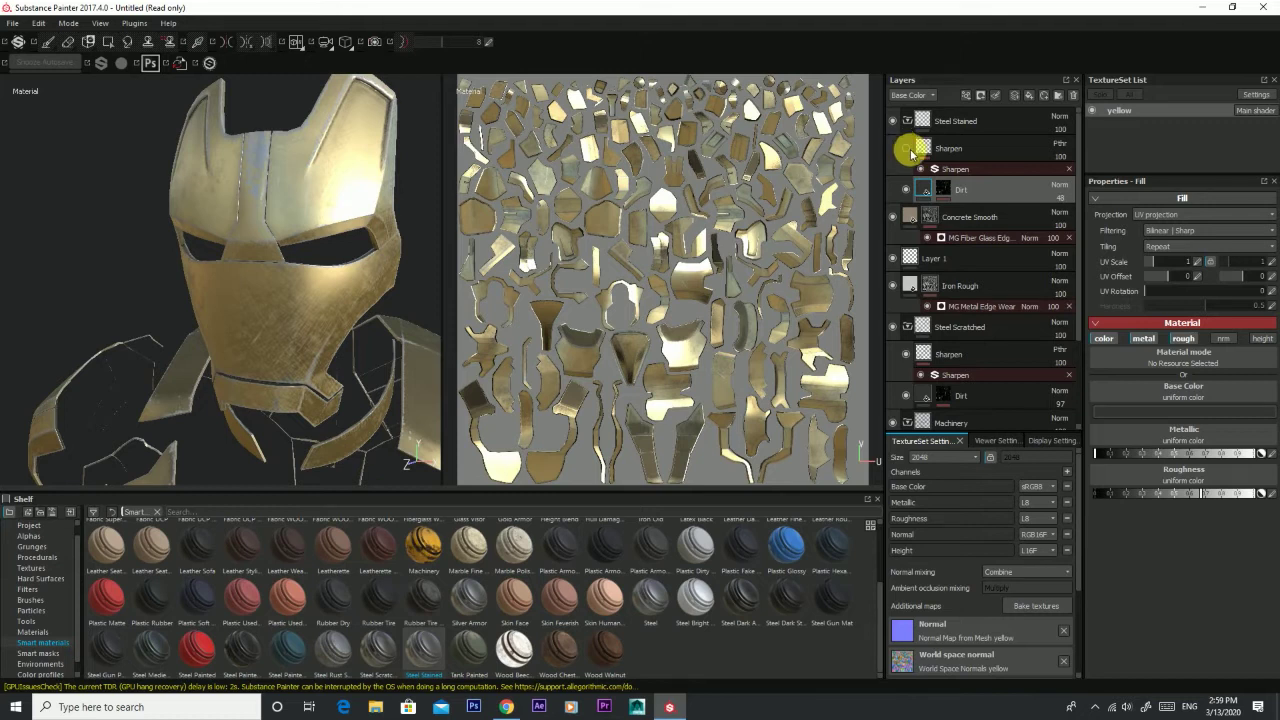
pyautogui.moveTo(286, 297)
pyautogui.keyDown('alt'); pyautogui.mouseDown()
pyautogui.moveTo(366, 343)
pyautogui.moveTo(222, 309)
pyautogui.mouseUp(); pyautogui.keyUp('alt')
pyautogui.moveTo(307, 324)
pyautogui.keyDown('alt'); pyautogui.mouseDown()
pyautogui.moveTo(257, 271)
pyautogui.moveTo(363, 246)
pyautogui.mouseUp(); pyautogui.keyUp('alt')
pyautogui.scroll(2, 340, 310)
pyautogui.moveTo(332, 302)
pyautogui.keyDown('alt'); pyautogui.mouseDown()
pyautogui.moveTo(277, 303)
pyautogui.moveTo(320, 289)
pyautogui.moveTo(370, 309)
pyautogui.moveTo(271, 351)
pyautogui.moveTo(257, 351)
pyautogui.moveTo(305, 314)
pyautogui.moveTo(214, 314)
pyautogui.moveTo(345, 312)
pyautogui.moveTo(273, 237)
pyautogui.moveTo(282, 440)
pyautogui.moveTo(251, 331)
pyautogui.moveTo(189, 360)
pyautogui.moveTo(367, 348)
pyautogui.mouseUp(); pyautogui.keyUp('alt')
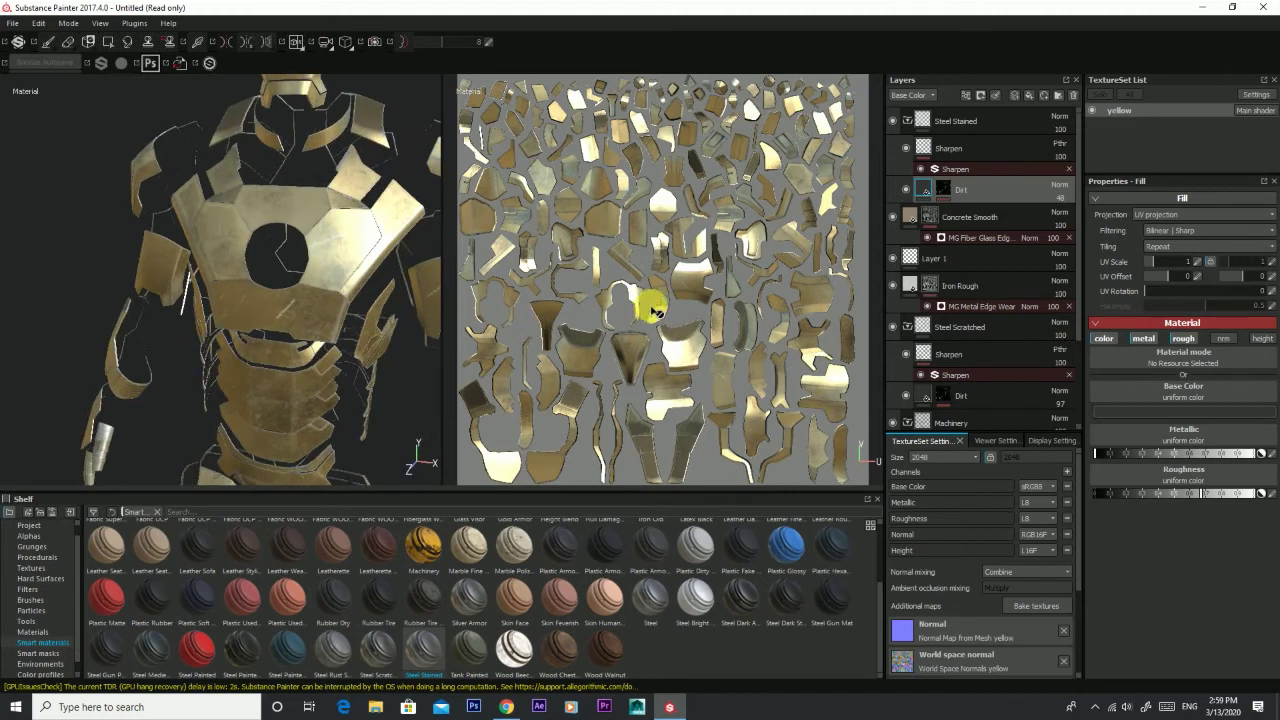
# Step: Delete the Steel Stained group, add Iron Rough as the top fill layer, and give it a black mask
pyautogui.click(943, 122)
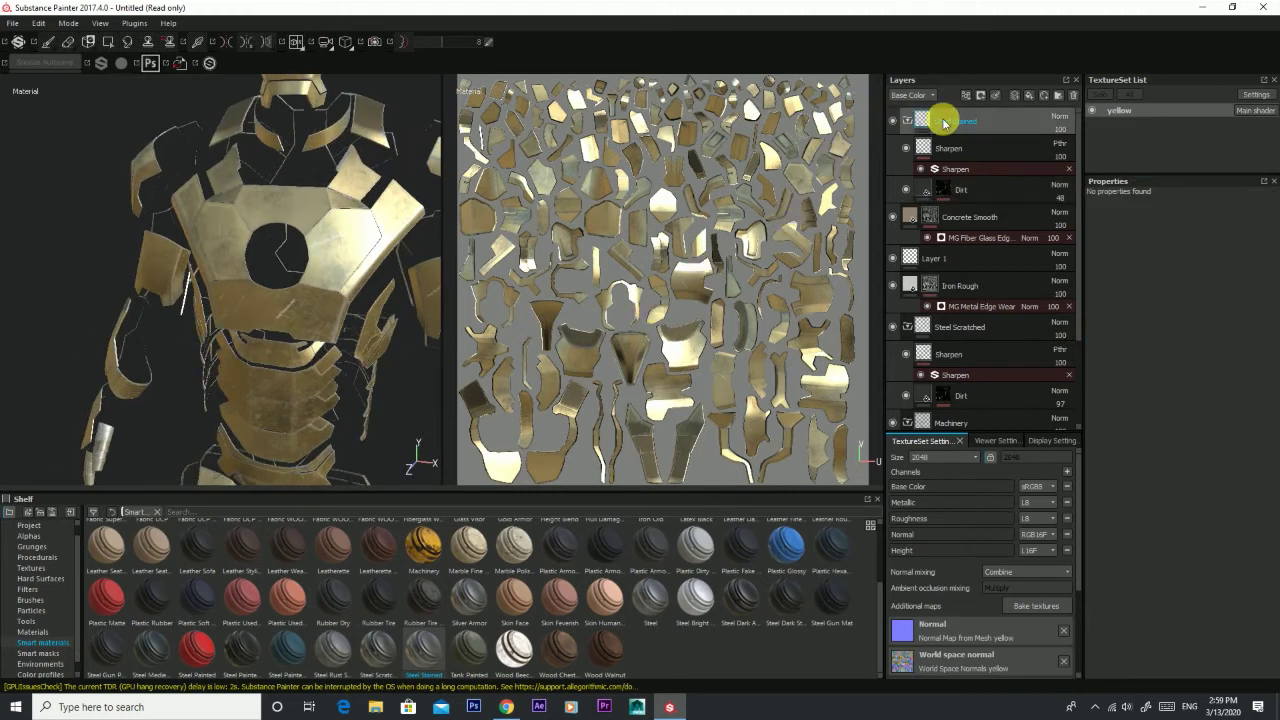
pyautogui.press('Delete')
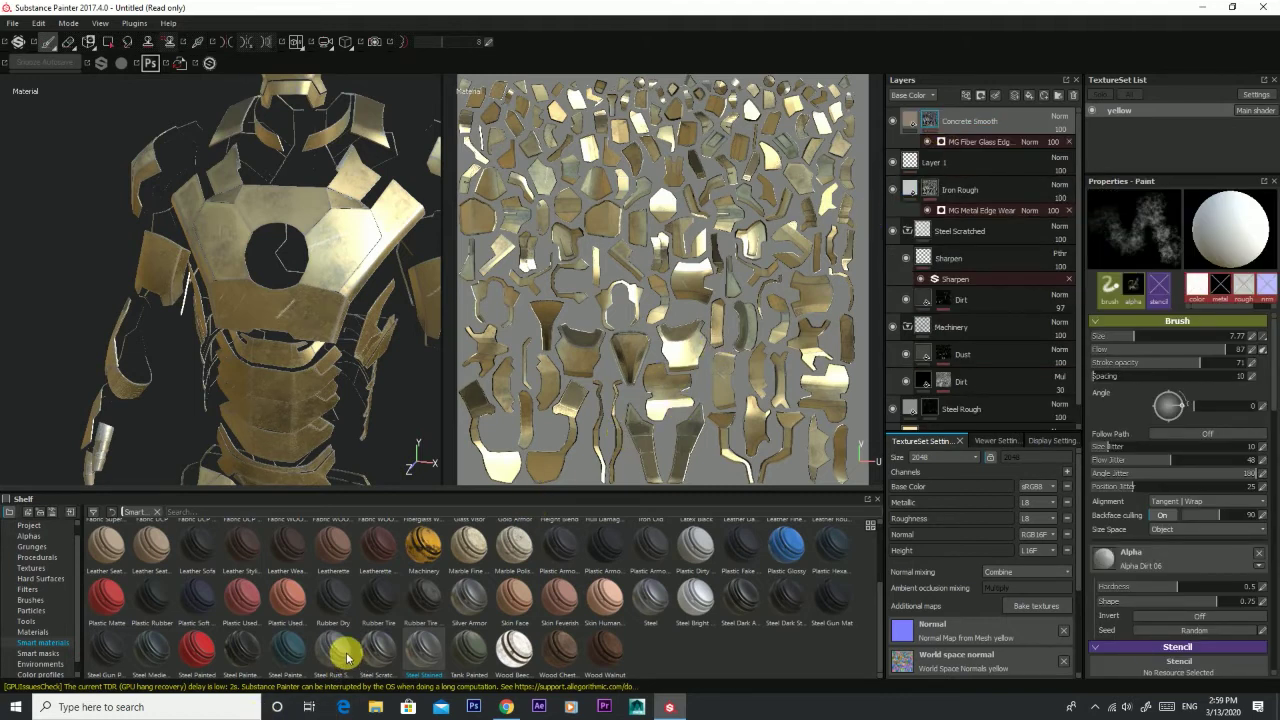
pyautogui.click(31, 634)
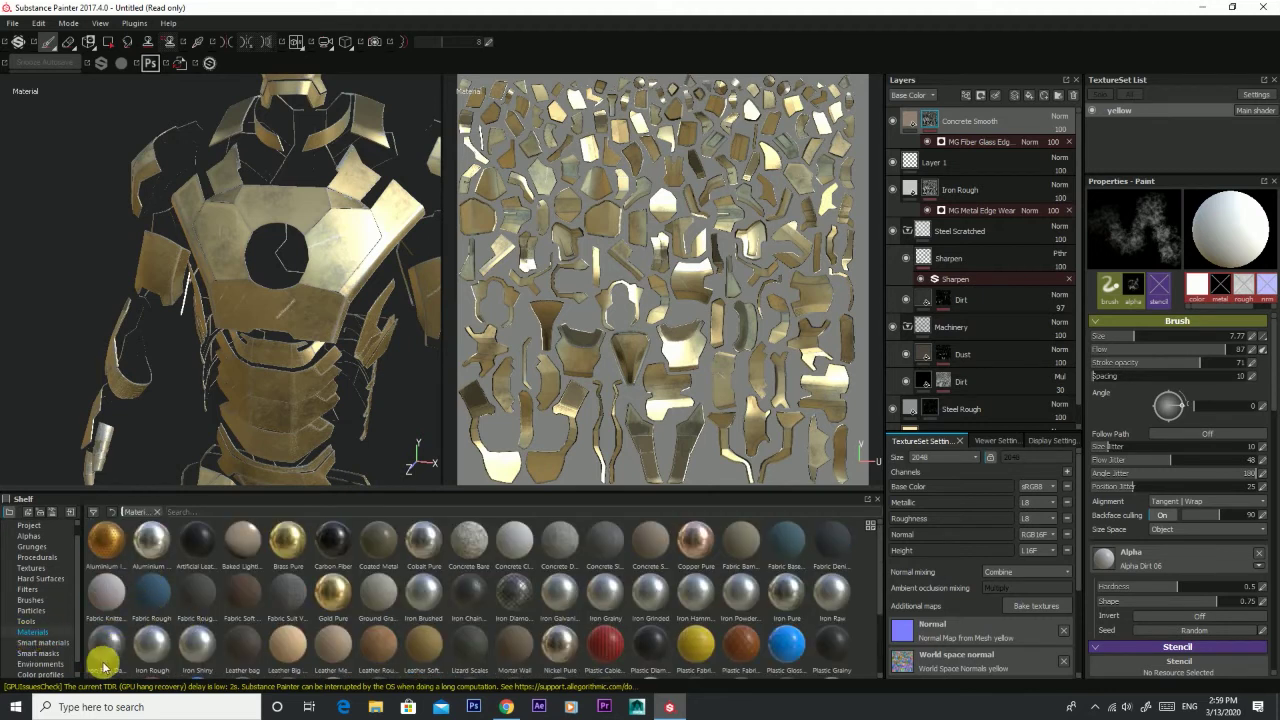
pyautogui.moveTo(165, 648); pyautogui.dragTo(1004, 137)
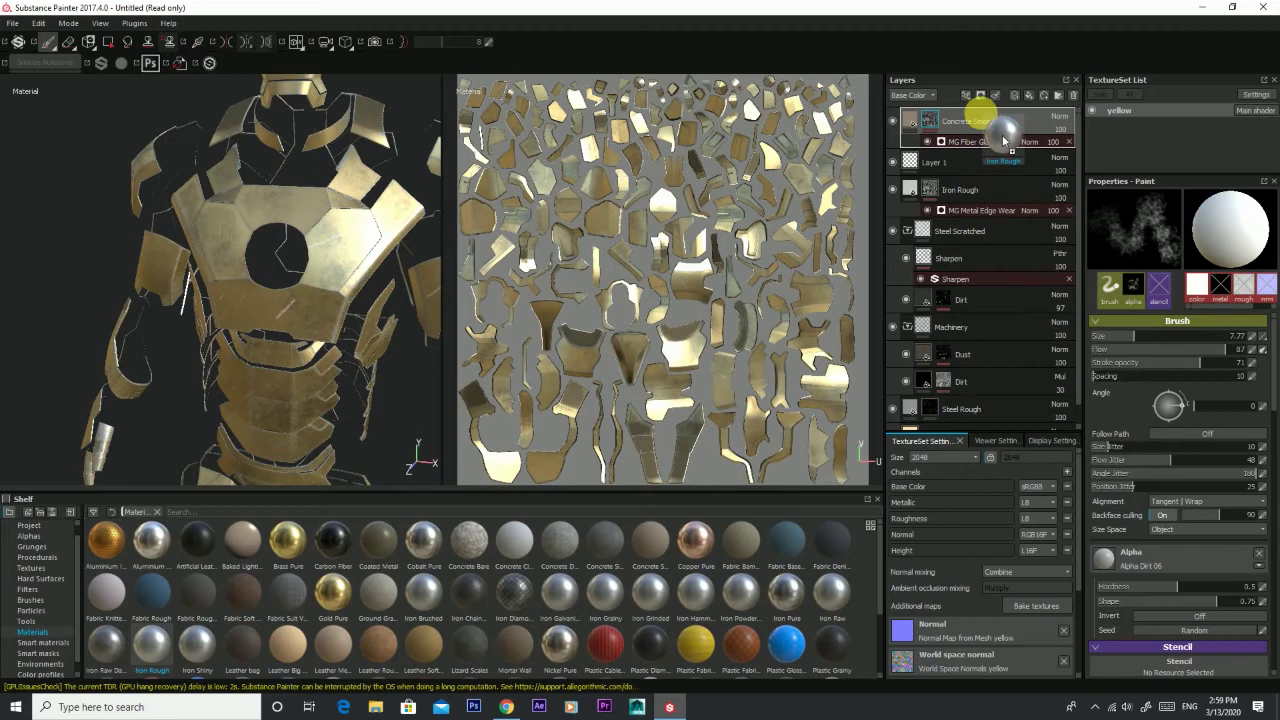
pyautogui.moveTo(981, 113); pyautogui.dragTo(971, 120)
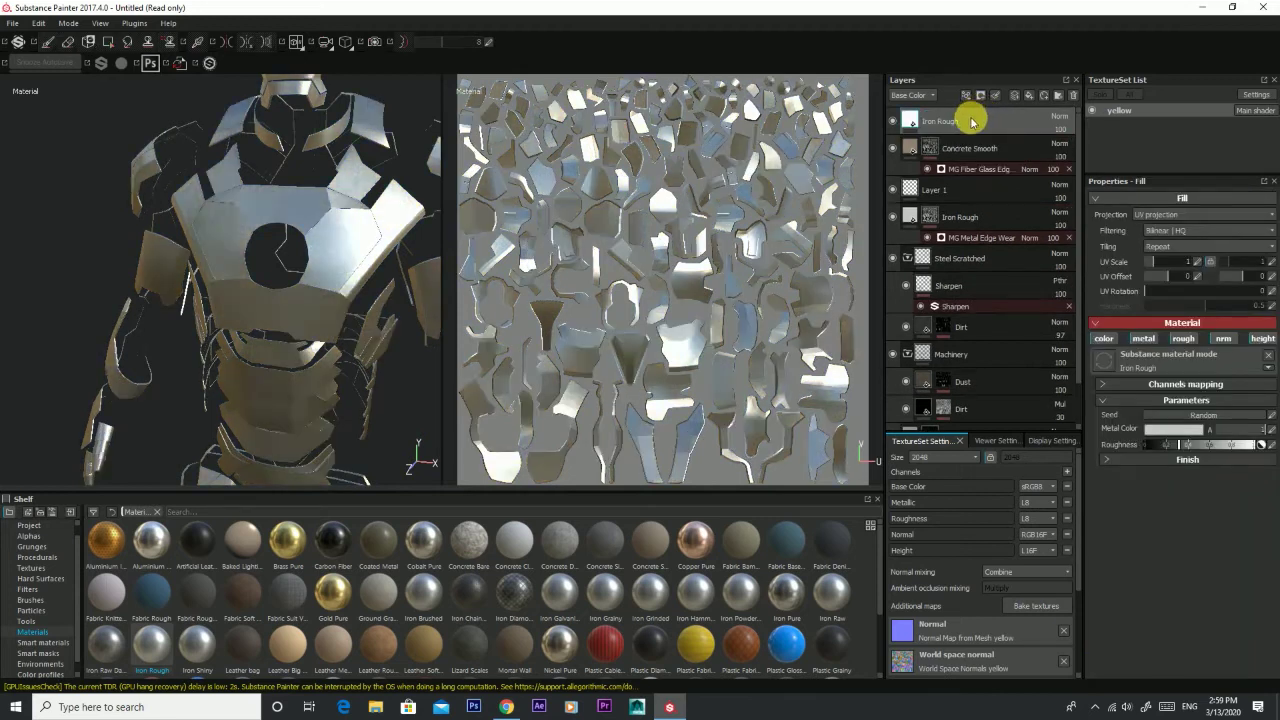
pyautogui.rightClick(962, 121)
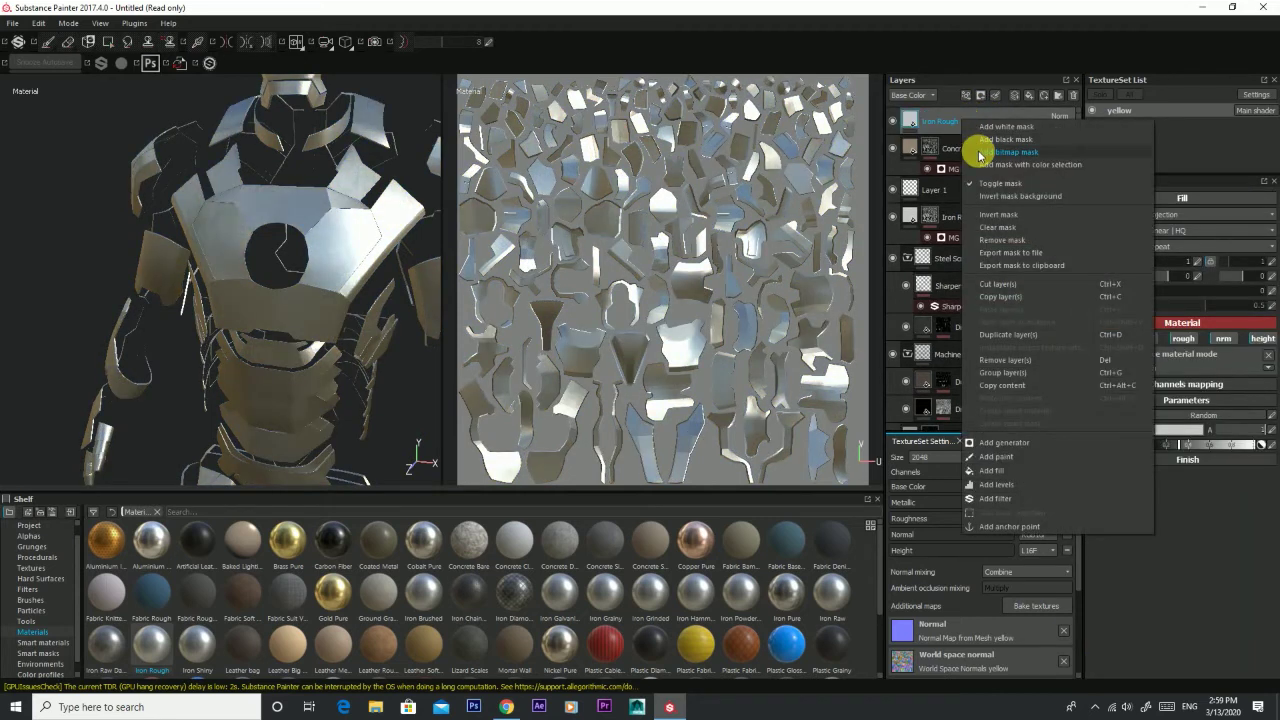
pyautogui.click(983, 140)
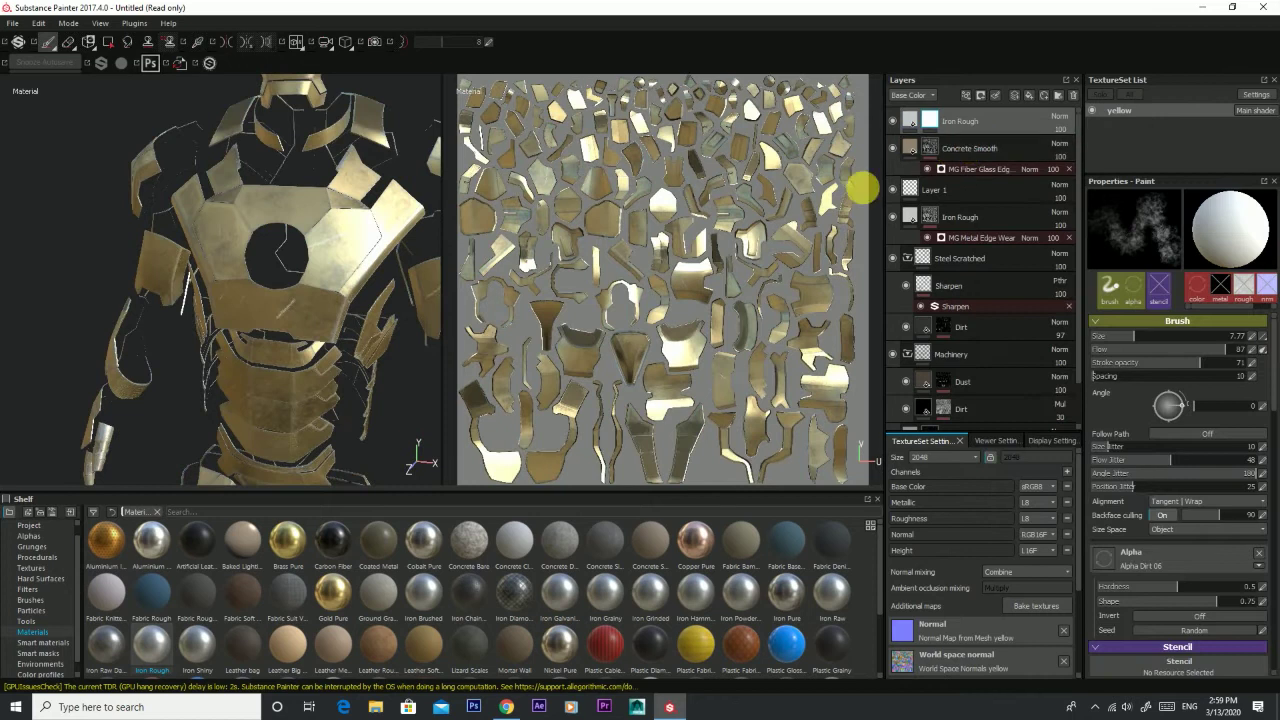
# Step: Pick the Rice Brush preset and shrink it to a very fine size
pyautogui.click(31, 600)
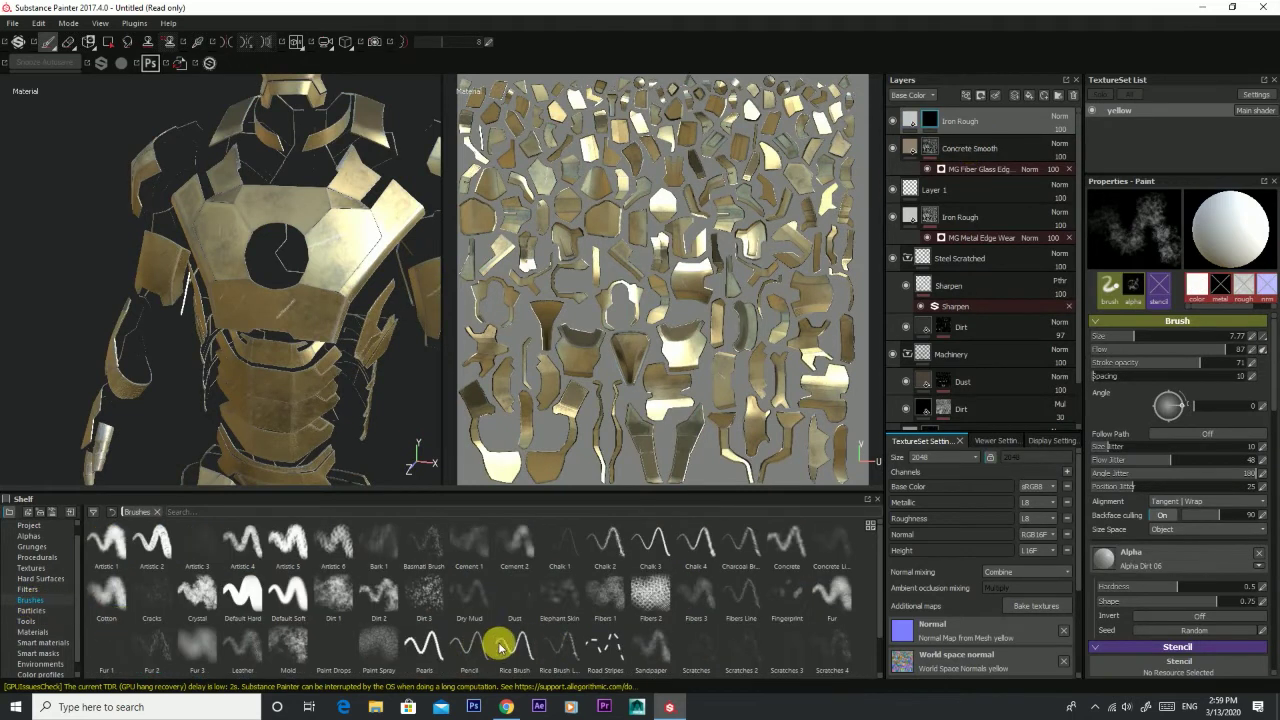
pyautogui.click(523, 648)
pyautogui.scroll(2, 363, 271)
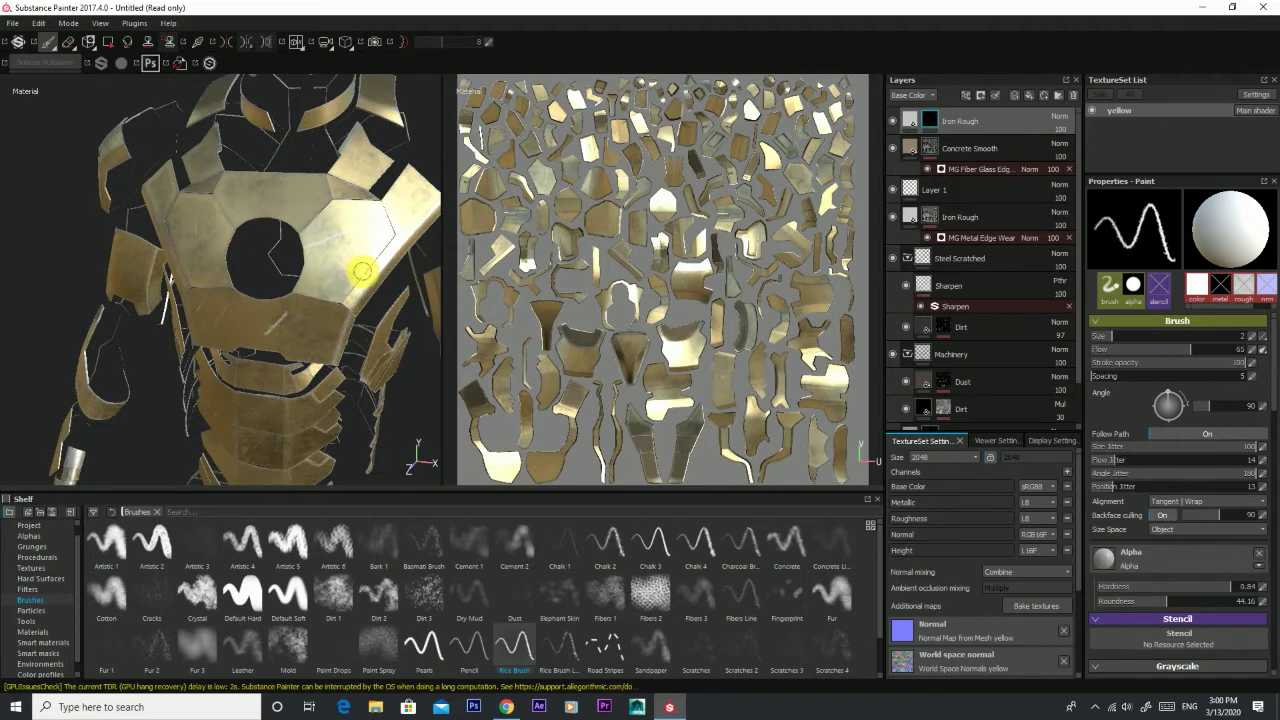
pyautogui.scroll(3, 362, 268)
pyautogui.scroll(3, 362, 268)
pyautogui.moveTo(286, 286)
pyautogui.keyDown('alt'); pyautogui.mouseDown()
pyautogui.moveTo(209, 357)
pyautogui.moveTo(277, 334)
pyautogui.mouseUp(); pyautogui.keyUp('alt')
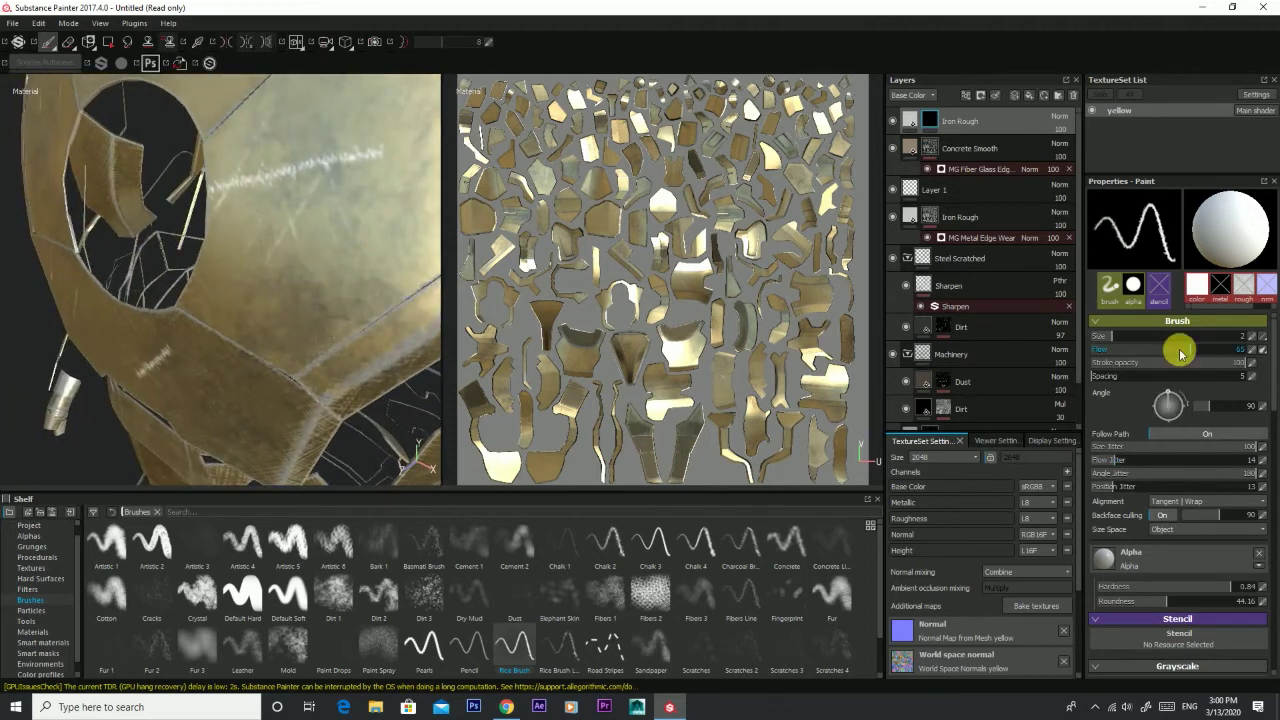
pyautogui.click(1102, 337)
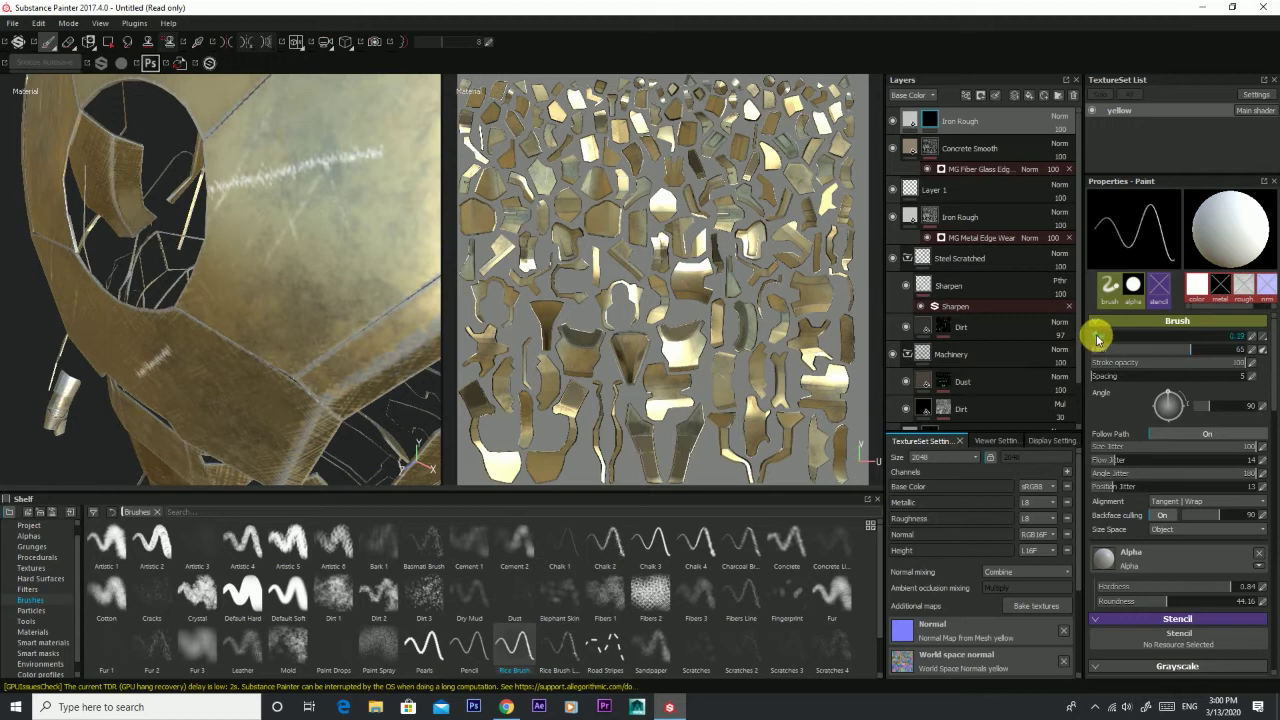
# Step: Paint fine scratches on the chest plate with the Scratches 2 and Scratches 3 brushes
pyautogui.click(726, 656)
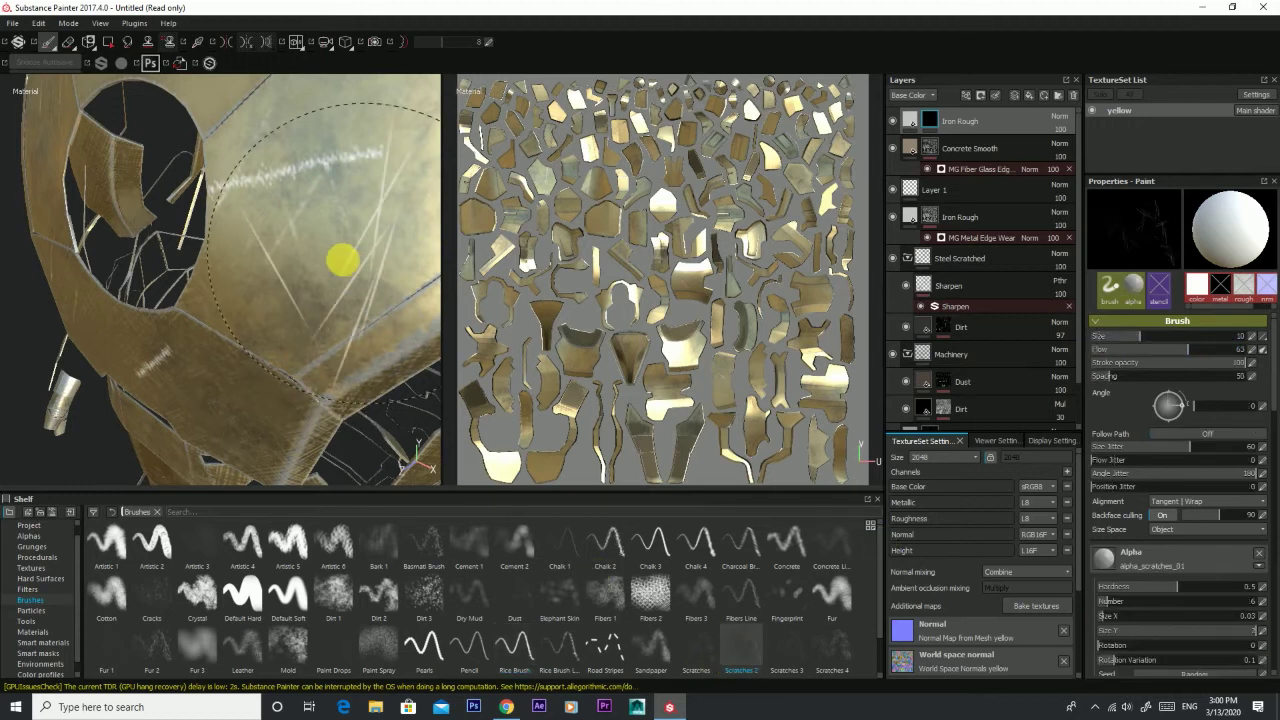
pyautogui.scroll(-10, 270, 378)
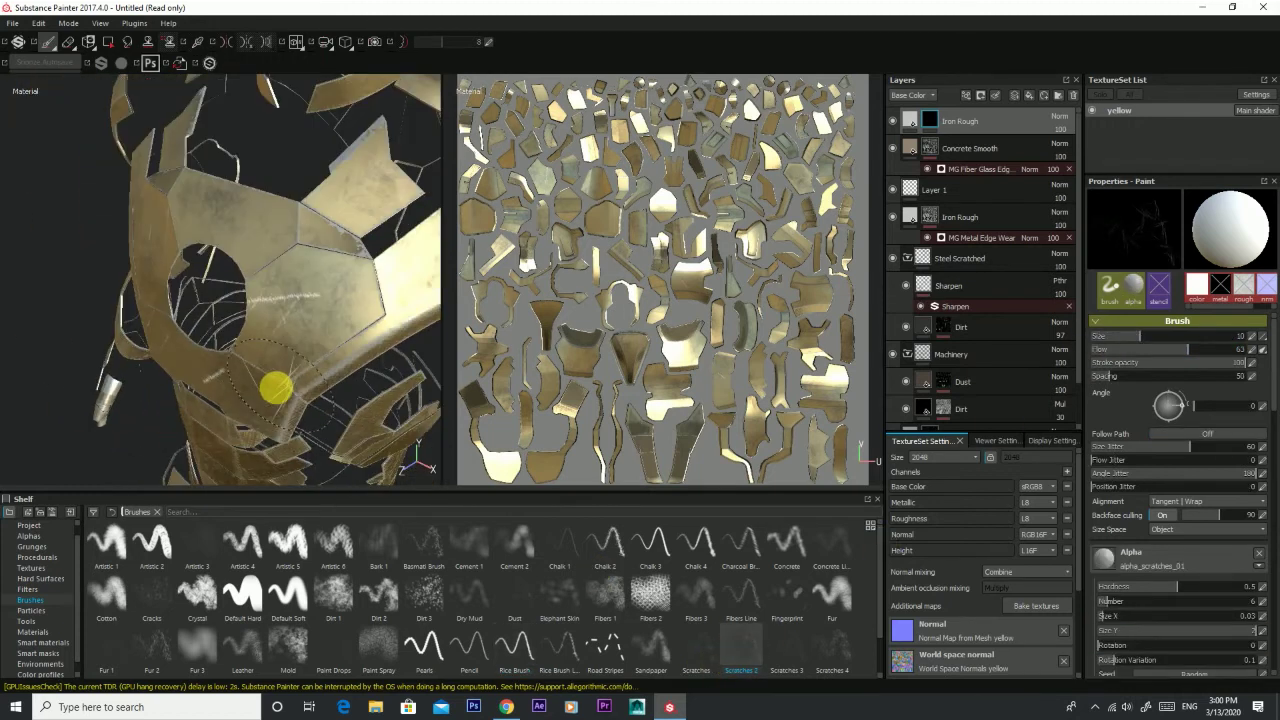
pyautogui.click(781, 645)
pyautogui.keyDown('alt'); pyautogui.moveTo(256, 190); pyautogui.dragTo(214, 229); pyautogui.keyUp('alt')
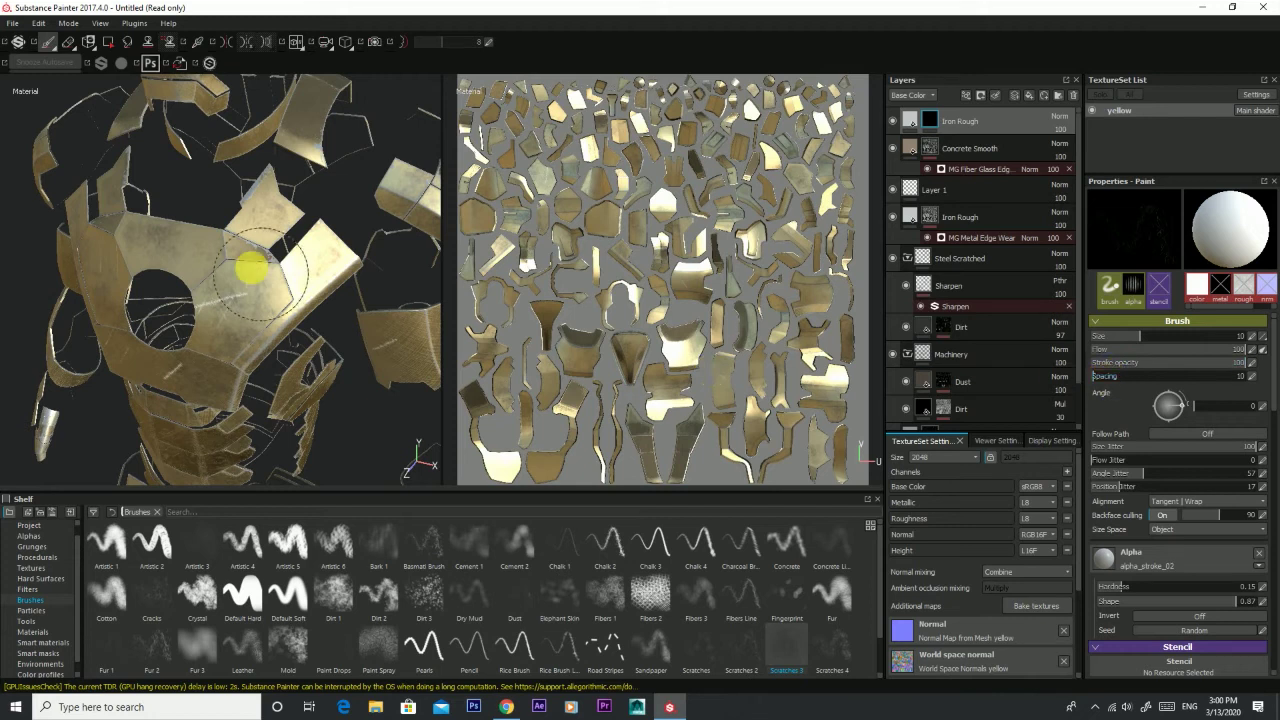
pyautogui.scroll(3, 230, 258)
pyautogui.scroll(3, 208, 255)
pyautogui.scroll(1, 208, 260)
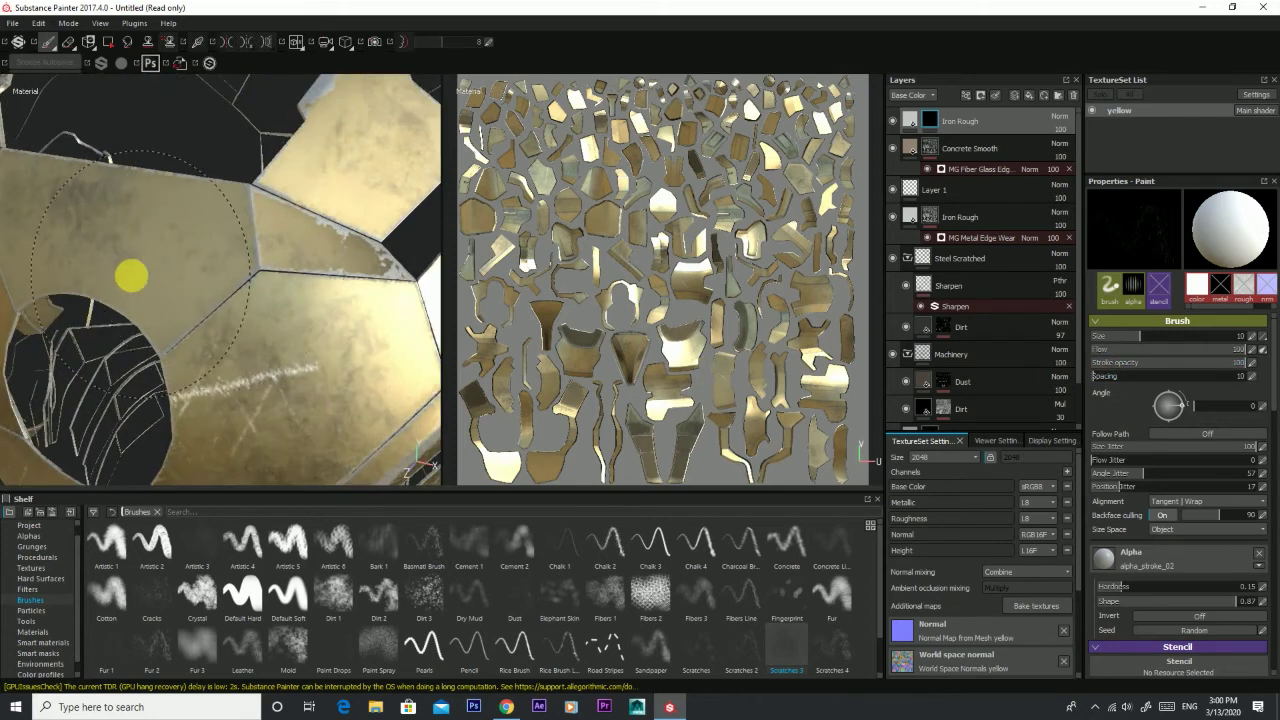
pyautogui.keyDown('alt'); pyautogui.moveTo(162, 322); pyautogui.dragTo(414, 214); pyautogui.keyUp('alt')
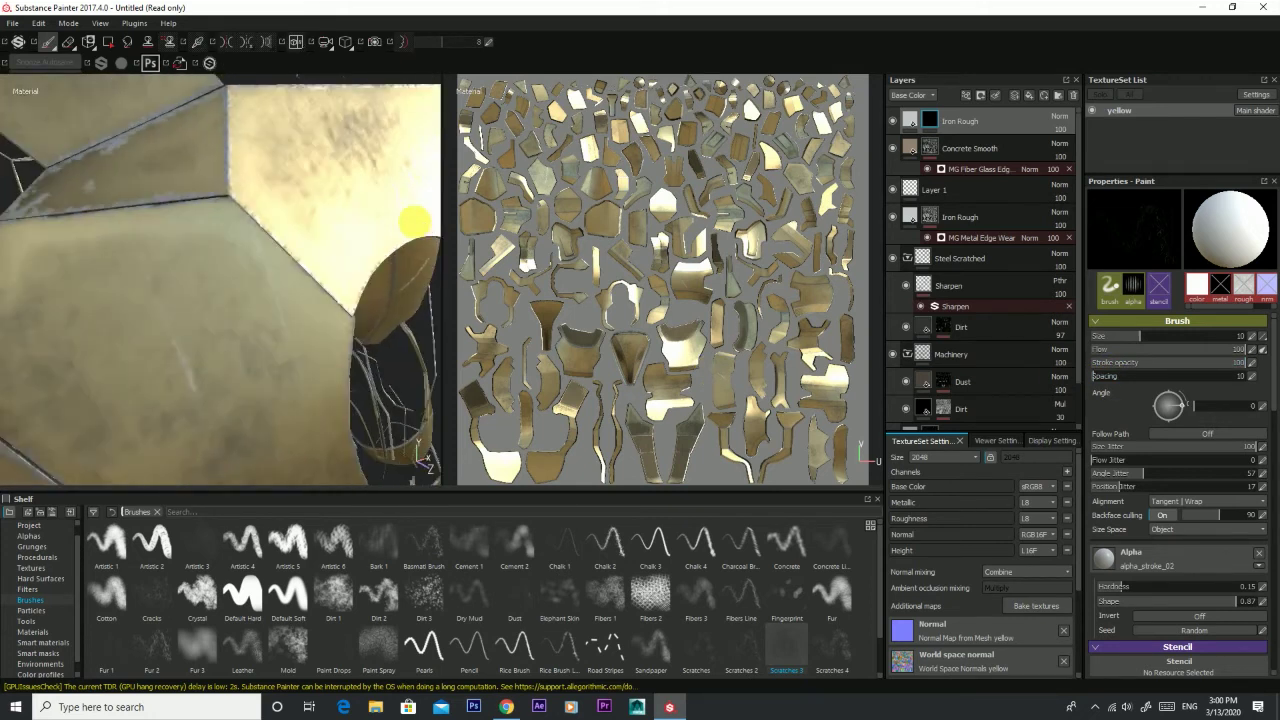
pyautogui.scroll(-3, 205, 346)
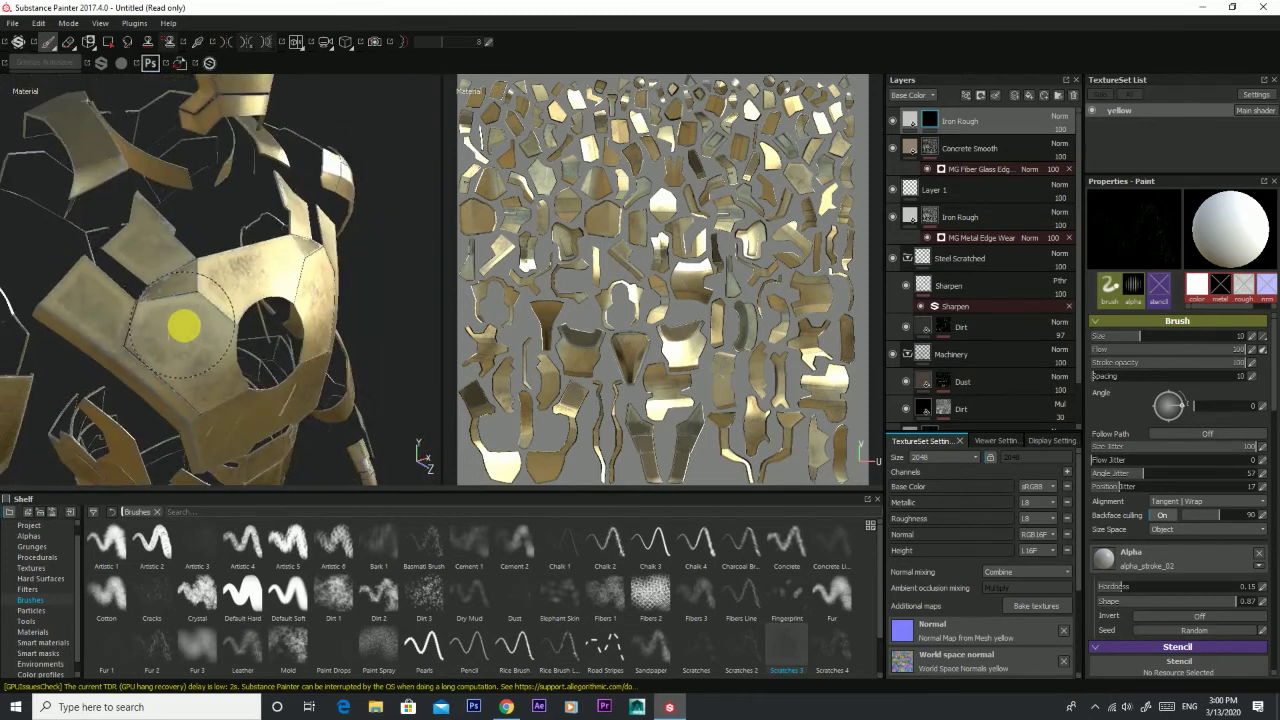
pyautogui.scroll(-2, 190, 335)
pyautogui.keyDown('alt'); pyautogui.moveTo(128, 366); pyautogui.dragTo(86, 310); pyautogui.keyUp('alt')
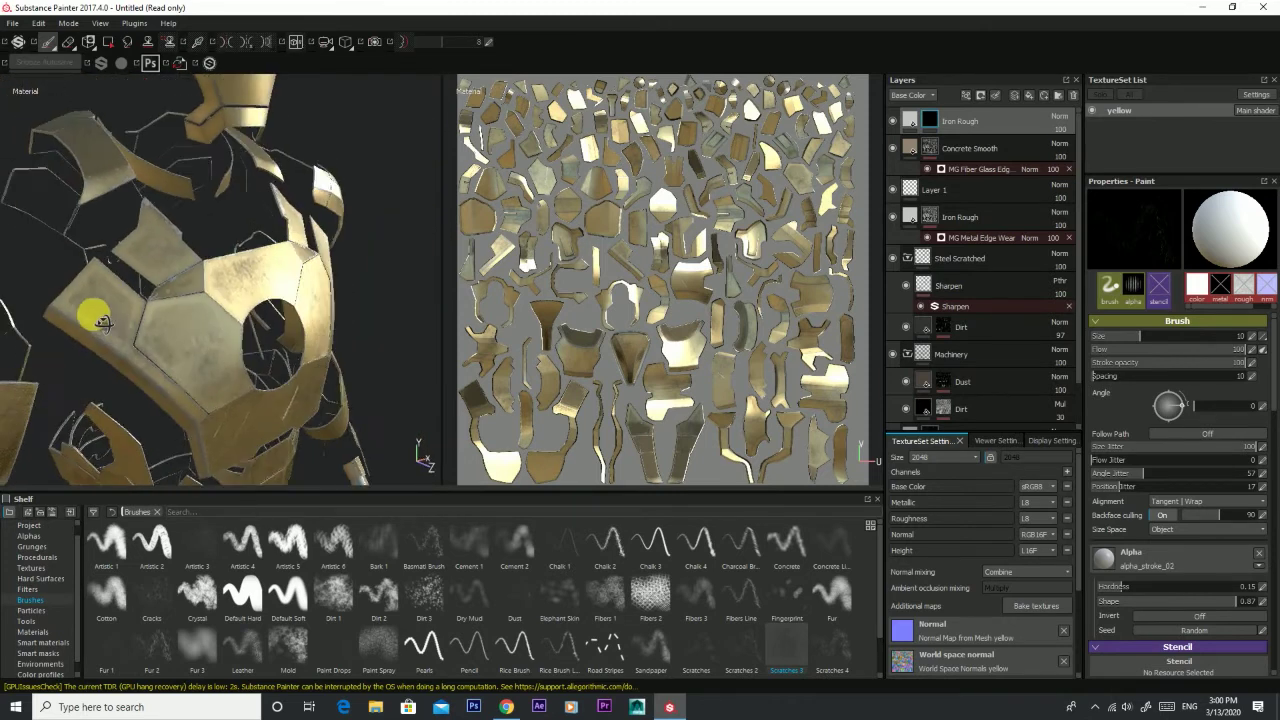
# Step: With the Chalk 1 brush, stroke chalky wear across the lower torso, crotch and hip plates
pyautogui.click(568, 558)
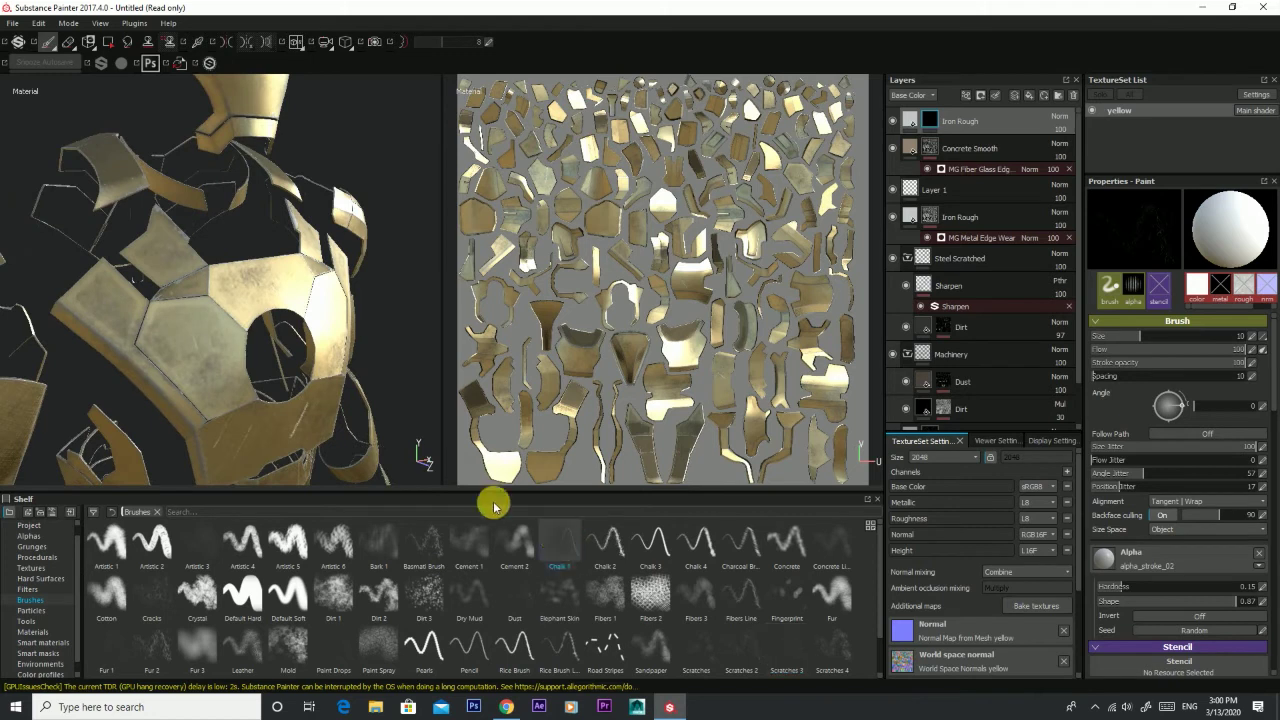
pyautogui.moveTo(214, 380)
pyautogui.keyDown('alt'); pyautogui.mouseDown()
pyautogui.moveTo(135, 405)
pyautogui.moveTo(318, 373)
pyautogui.moveTo(229, 229)
pyautogui.mouseUp(); pyautogui.keyUp('alt')
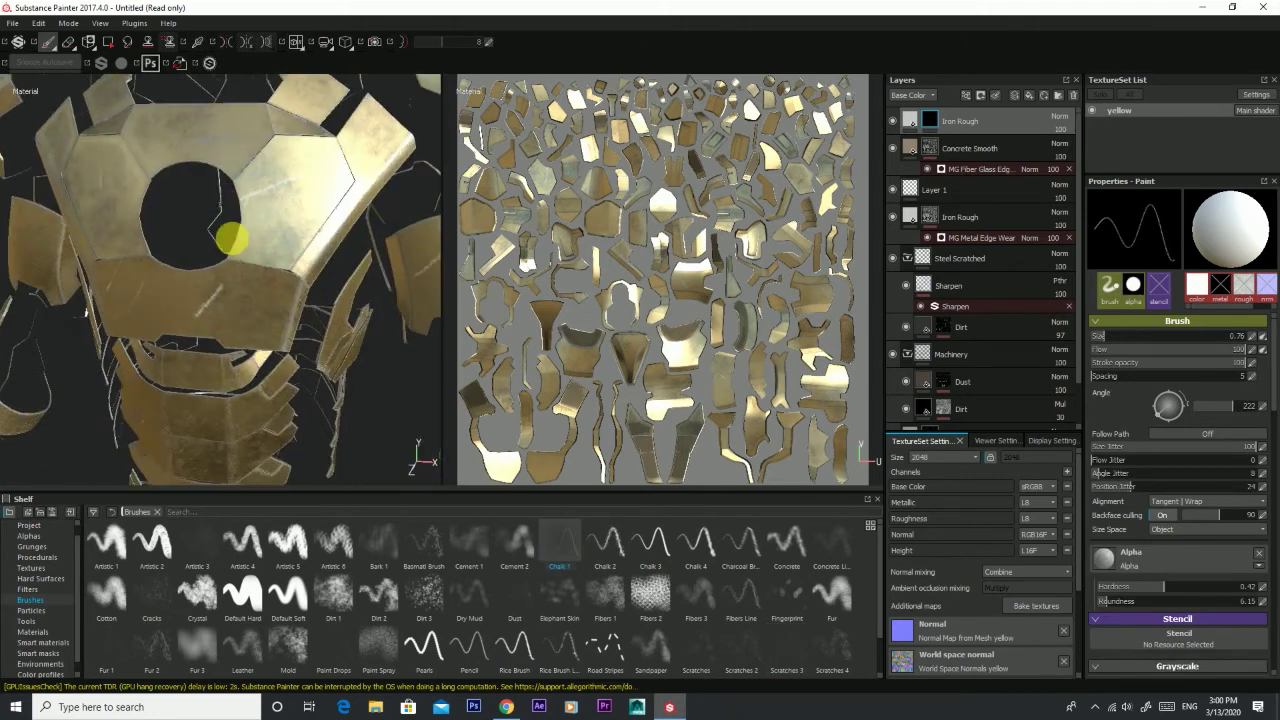
pyautogui.keyDown('alt'); pyautogui.moveTo(206, 337); pyautogui.dragTo(206, 294); pyautogui.keyUp('alt')
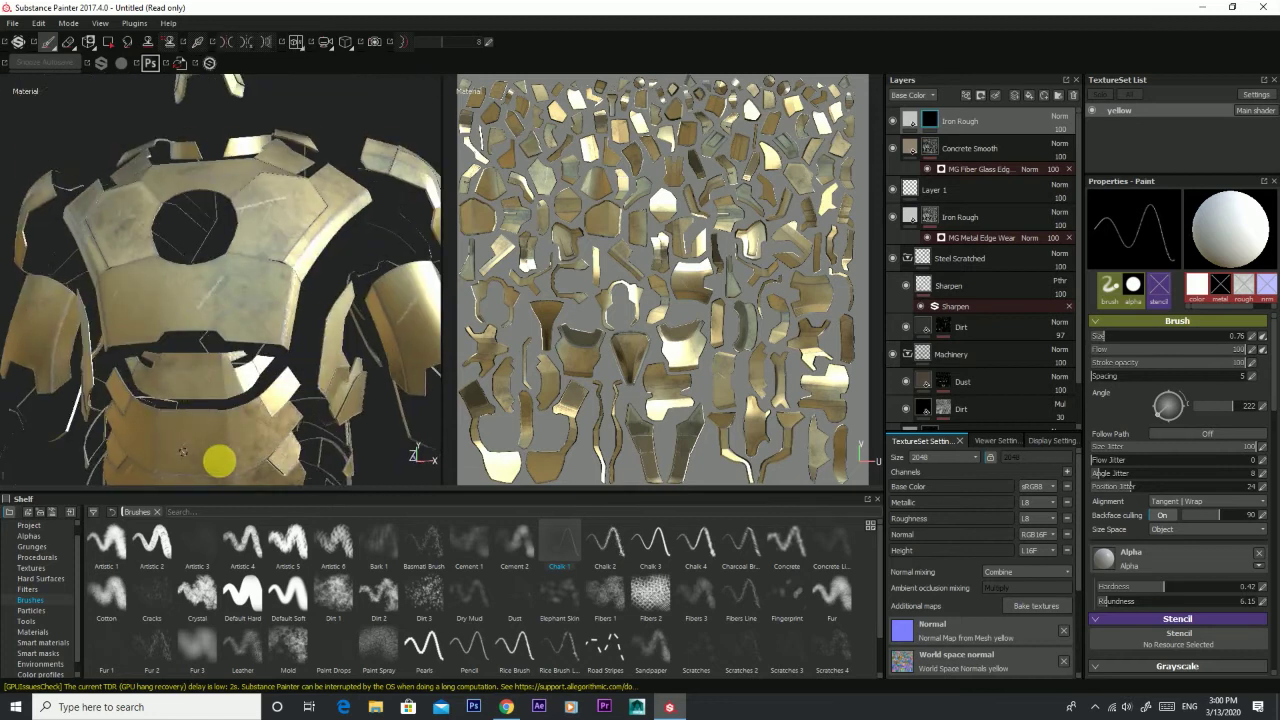
pyautogui.keyDown('alt'); pyautogui.moveTo(258, 454); pyautogui.dragTo(214, 320); pyautogui.keyUp('alt')
pyautogui.moveTo(229, 423)
pyautogui.keyDown('alt'); pyautogui.mouseDown()
pyautogui.moveTo(191, 200)
pyautogui.moveTo(183, 319)
pyautogui.mouseUp(); pyautogui.keyUp('alt')
pyautogui.keyDown('alt'); pyautogui.moveTo(171, 372); pyautogui.dragTo(194, 403); pyautogui.keyUp('alt')
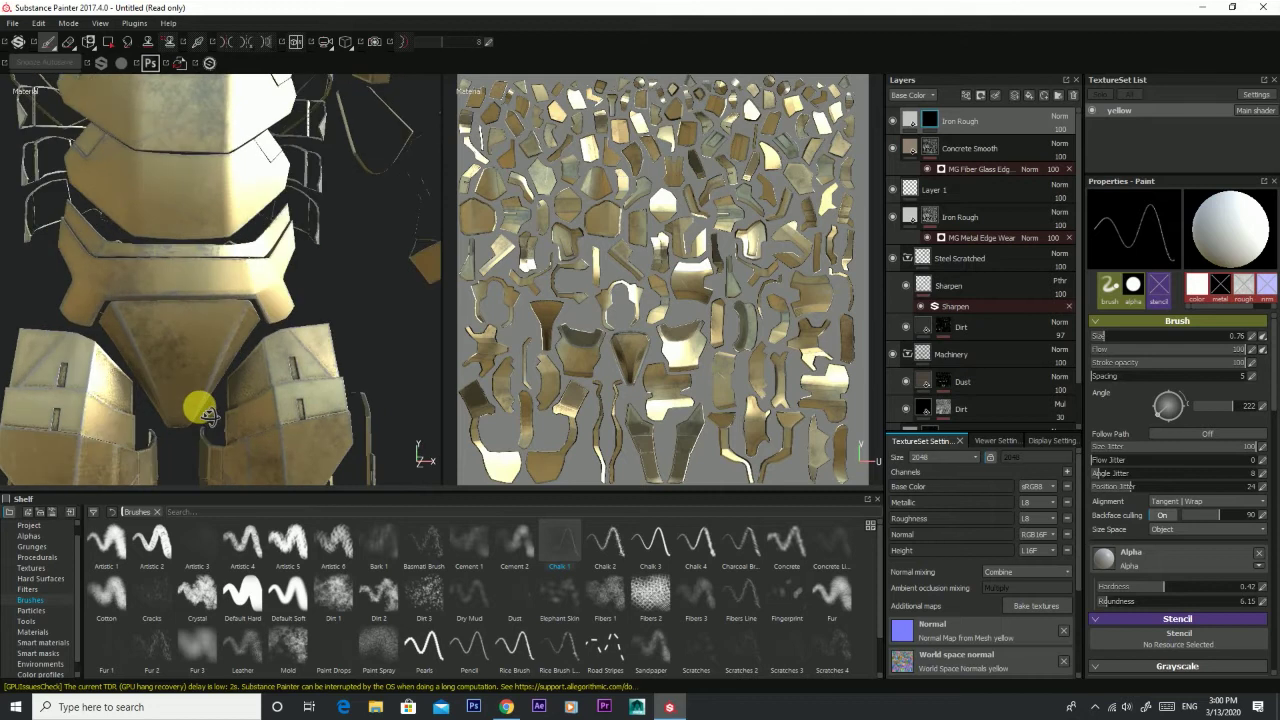
pyautogui.keyDown('alt'); pyautogui.moveTo(69, 410); pyautogui.dragTo(351, 214); pyautogui.keyUp('alt')
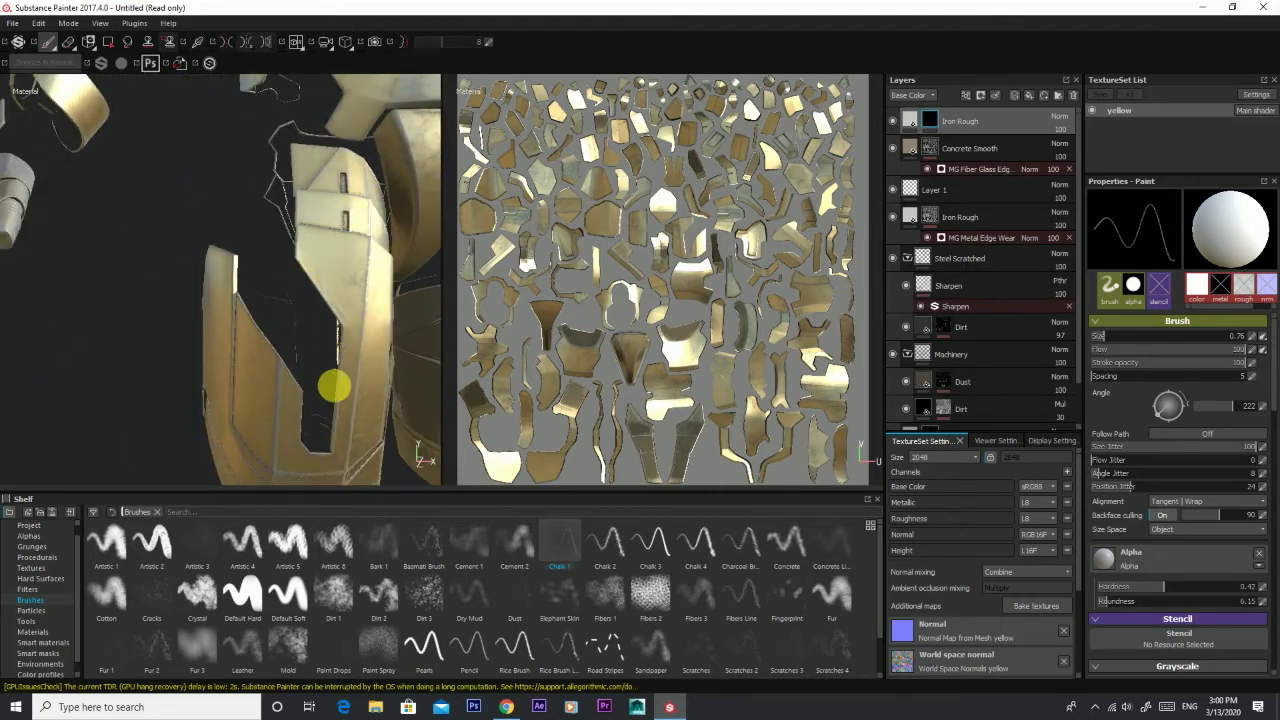
pyautogui.keyDown('alt'); pyautogui.moveTo(334, 386); pyautogui.dragTo(198, 470); pyautogui.keyUp('alt')
pyautogui.moveTo(175, 157)
pyautogui.keyDown('alt'); pyautogui.mouseDown()
pyautogui.moveTo(200, 431)
pyautogui.moveTo(243, 323)
pyautogui.moveTo(275, 378)
pyautogui.mouseUp(); pyautogui.keyUp('alt')
# Step: Add chalk wear strokes over the chest armour plates in close view
pyautogui.scroll(2, 282, 330)
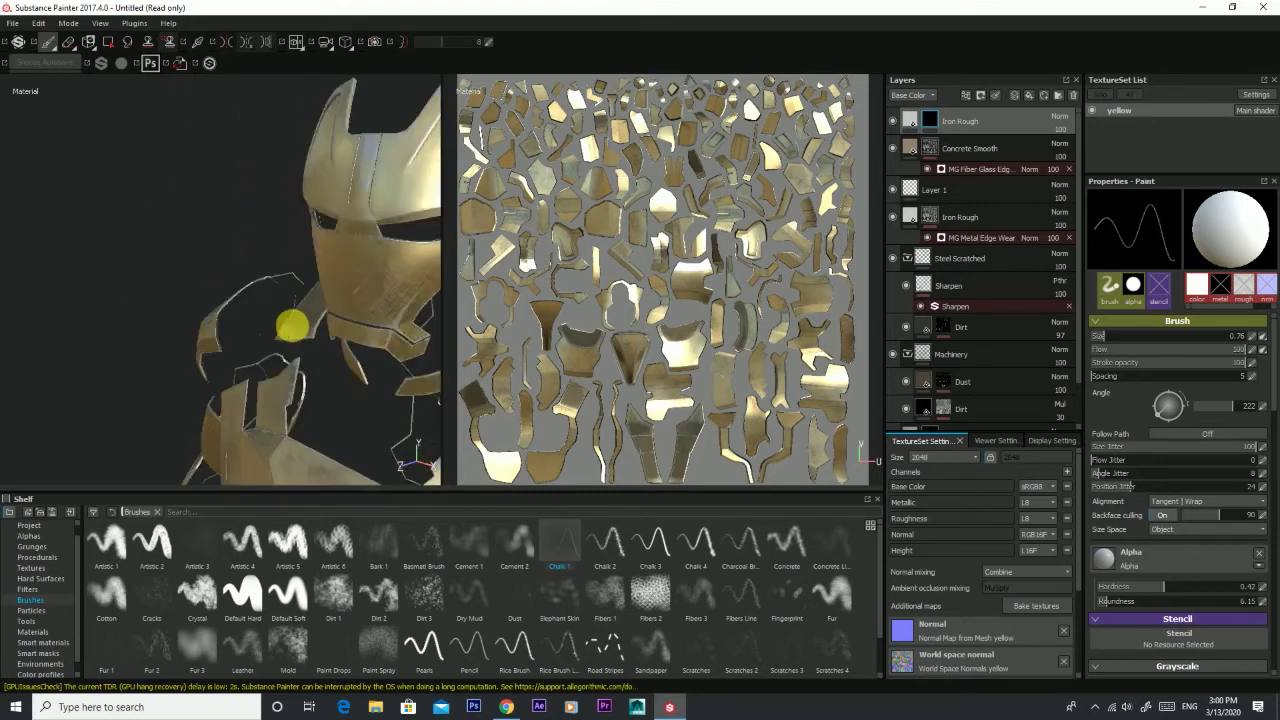
pyautogui.scroll(2, 285, 318)
pyautogui.scroll(2, 300, 260)
pyautogui.scroll(-2, 286, 289)
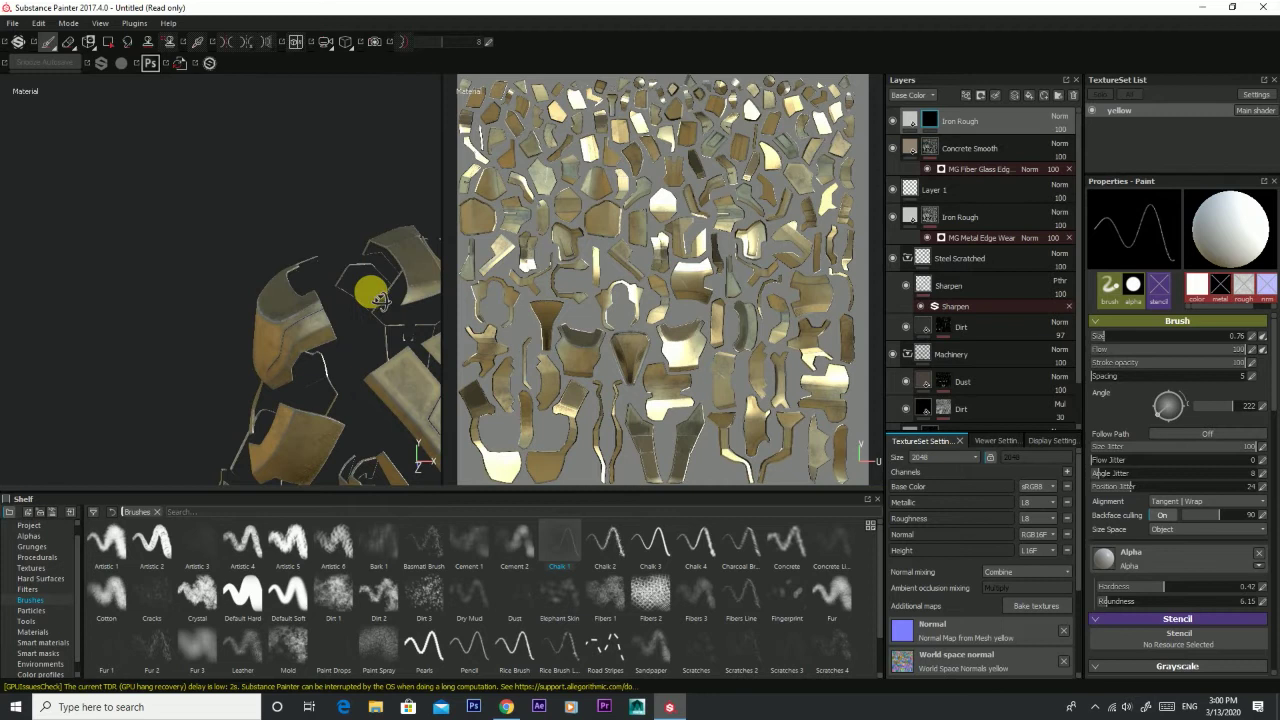
pyautogui.scroll(-2, 131, 314)
pyautogui.scroll(4, 150, 331)
pyautogui.moveTo(150, 331)
pyautogui.keyDown('alt'); pyautogui.mouseDown()
pyautogui.moveTo(100, 319)
pyautogui.moveTo(191, 336)
pyautogui.mouseUp(); pyautogui.keyUp('alt')
pyautogui.moveTo(287, 309)
pyautogui.keyDown('alt'); pyautogui.mouseDown()
pyautogui.moveTo(114, 194)
pyautogui.moveTo(271, 291)
pyautogui.moveTo(160, 277)
pyautogui.mouseUp(); pyautogui.keyUp('alt')
# Step: Raise the brush size to about 22.34, turning toward the helmet and face plates
pyautogui.moveTo(1096, 336); pyautogui.dragTo(1163, 336)
pyautogui.moveTo(376, 263)
pyautogui.keyDown('alt'); pyautogui.mouseDown()
pyautogui.moveTo(343, 249)
pyautogui.moveTo(300, 306)
pyautogui.moveTo(331, 363)
pyautogui.moveTo(345, 260)
pyautogui.moveTo(249, 346)
pyautogui.moveTo(311, 314)
pyautogui.moveTo(343, 320)
pyautogui.moveTo(186, 291)
pyautogui.moveTo(129, 303)
pyautogui.mouseUp(); pyautogui.keyUp('alt')
pyautogui.scroll(-3, 267, 320)
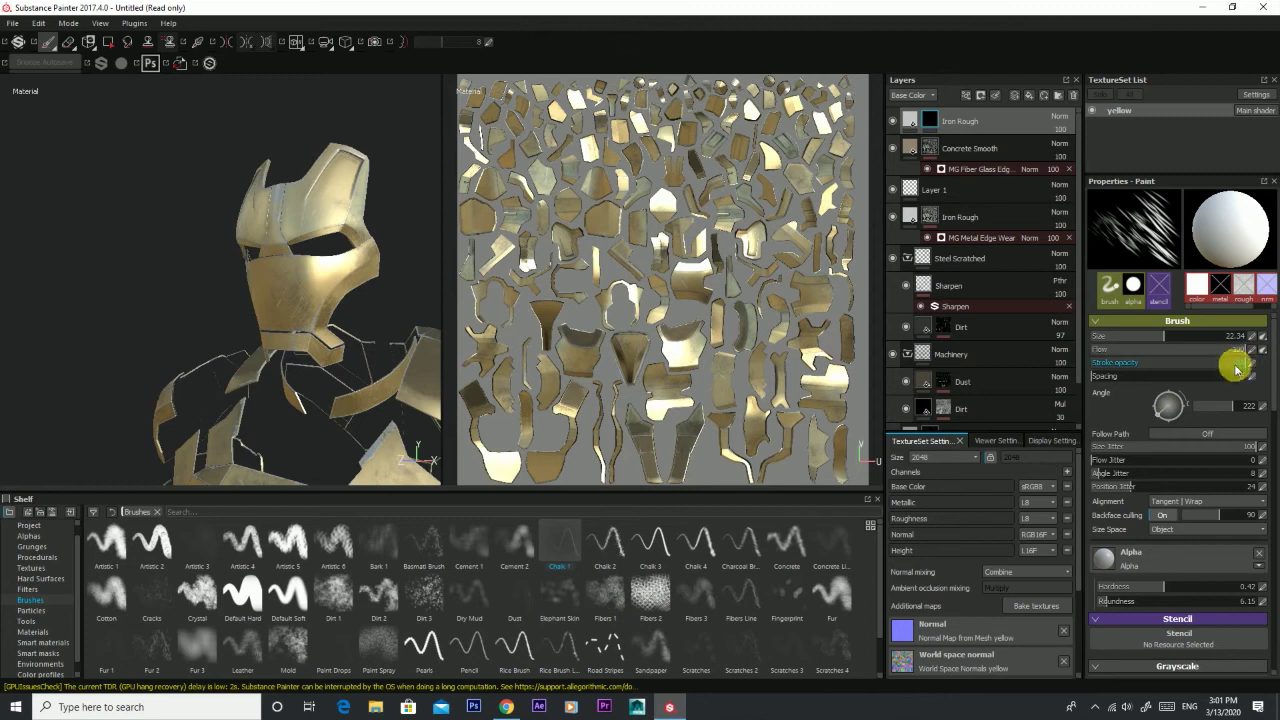
# Step: Shrink the brush to a thin stroke and paint chalk scratches on the helmet front and right side
pyautogui.moveTo(1151, 336); pyautogui.dragTo(1120, 336)
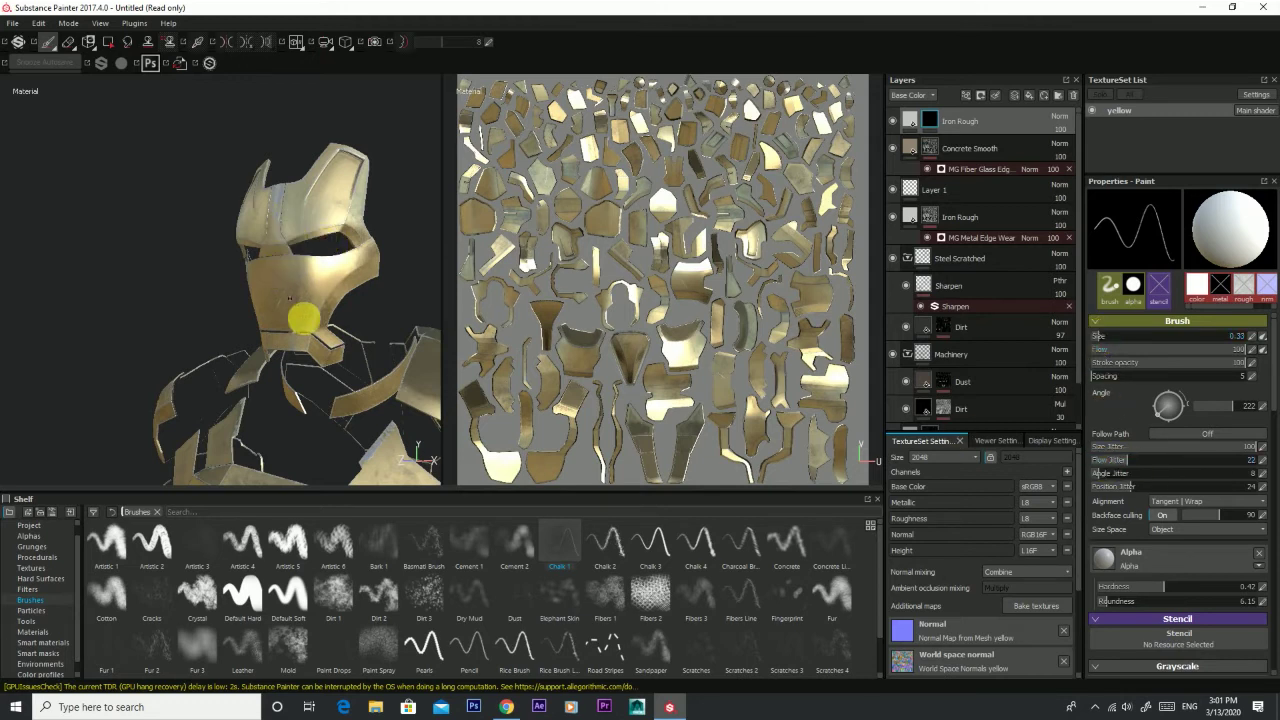
pyautogui.scroll(3, 313, 310)
pyautogui.scroll(3, 243, 271)
pyautogui.keyDown('alt'); pyautogui.moveTo(243, 271); pyautogui.dragTo(300, 300); pyautogui.keyUp('alt')
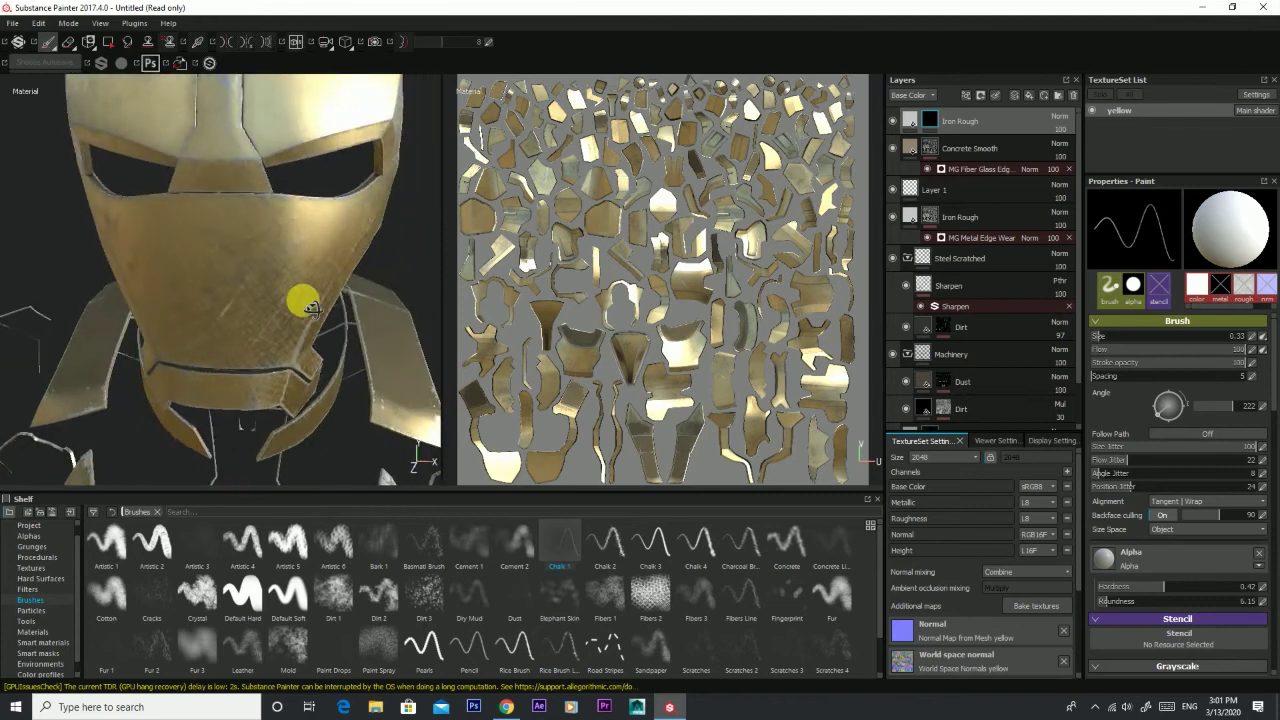
pyautogui.moveTo(214, 266)
pyautogui.keyDown('alt'); pyautogui.mouseDown()
pyautogui.moveTo(263, 220)
pyautogui.moveTo(160, 251)
pyautogui.moveTo(275, 228)
pyautogui.moveTo(282, 174)
pyautogui.moveTo(274, 246)
pyautogui.moveTo(163, 200)
pyautogui.moveTo(368, 289)
pyautogui.moveTo(334, 71)
pyautogui.moveTo(306, 197)
pyautogui.mouseUp(); pyautogui.keyUp('alt')
pyautogui.scroll(2, 269, 182)
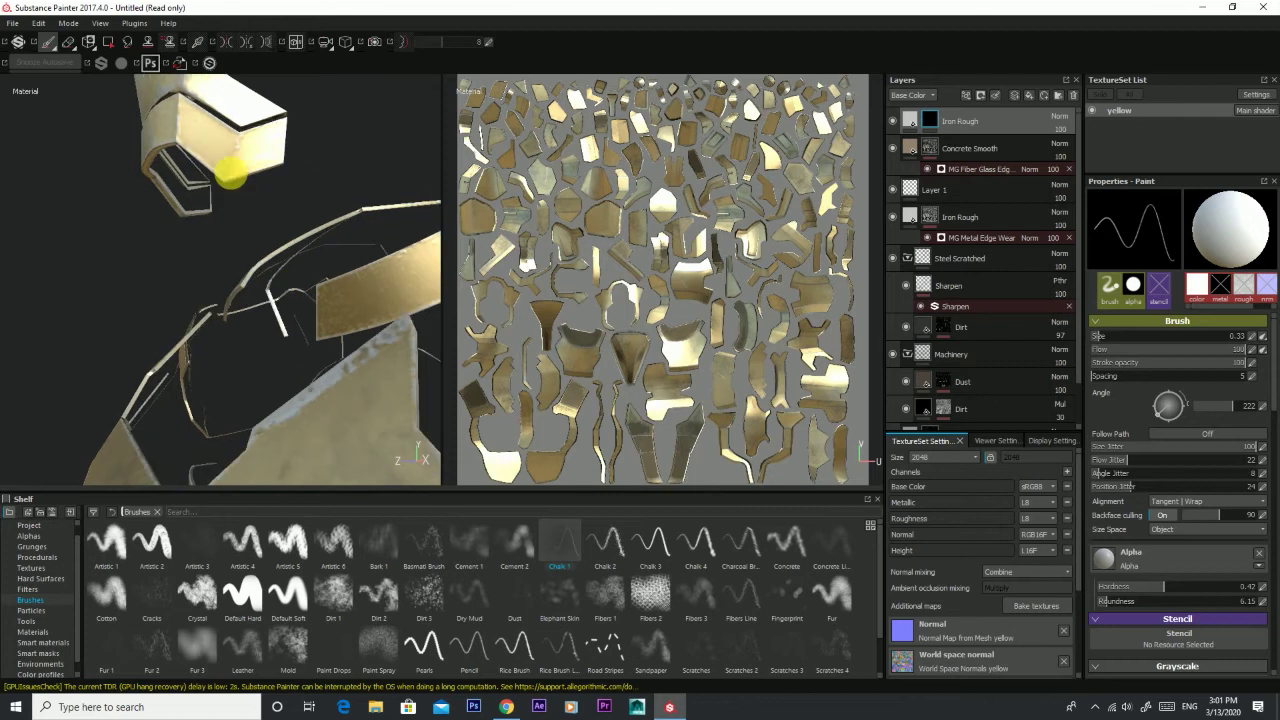
pyautogui.scroll(3, 214, 163)
pyautogui.moveTo(279, 335)
pyautogui.keyDown('alt'); pyautogui.mouseDown()
pyautogui.moveTo(349, 417)
pyautogui.moveTo(271, 180)
pyautogui.moveTo(257, 264)
pyautogui.mouseUp(); pyautogui.keyUp('alt')
pyautogui.moveTo(238, 268)
pyautogui.keyDown('alt'); pyautogui.mouseDown(button='right')
pyautogui.moveTo(300, 306)
pyautogui.moveTo(286, 269)
pyautogui.moveTo(237, 232)
pyautogui.moveTo(343, 283)
pyautogui.moveTo(286, 291)
pyautogui.moveTo(293, 357)
pyautogui.mouseUp(button='right'); pyautogui.keyUp('alt')
# Step: Add more thin strokes around the helmet pieces, then frame the whole armour with F
pyautogui.moveTo(293, 357)
pyautogui.keyDown('alt'); pyautogui.mouseDown()
pyautogui.moveTo(106, 357)
pyautogui.moveTo(474, 314)
pyautogui.moveTo(414, 317)
pyautogui.moveTo(391, 223)
pyautogui.moveTo(206, 257)
pyautogui.mouseUp(); pyautogui.keyUp('alt')
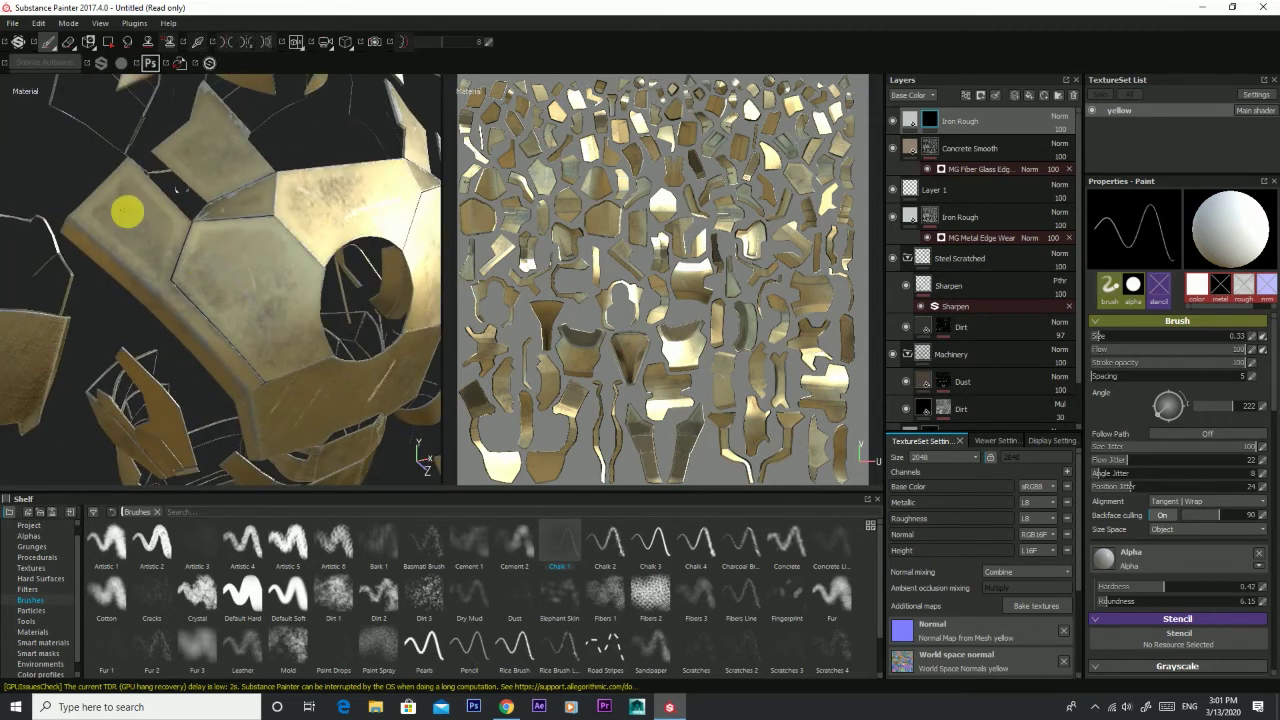
pyautogui.moveTo(151, 240)
pyautogui.keyDown('alt'); pyautogui.mouseDown()
pyautogui.moveTo(240, 266)
pyautogui.moveTo(429, 171)
pyautogui.moveTo(323, 272)
pyautogui.mouseUp(); pyautogui.keyUp('alt')
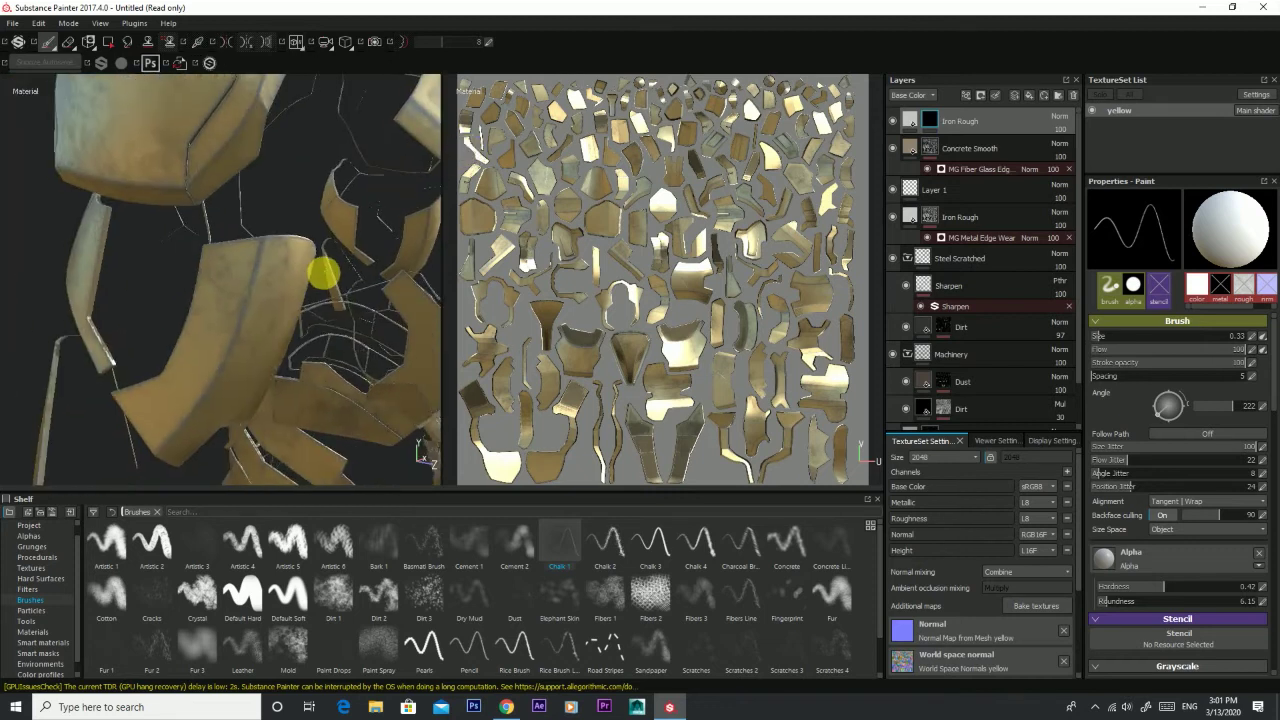
pyautogui.moveTo(274, 360)
pyautogui.keyDown('alt'); pyautogui.mouseDown()
pyautogui.moveTo(188, 268)
pyautogui.moveTo(257, 366)
pyautogui.mouseUp(); pyautogui.keyUp('alt')
pyautogui.keyDown('alt'); pyautogui.moveTo(308, 309); pyautogui.dragTo(274, 197); pyautogui.keyUp('alt')
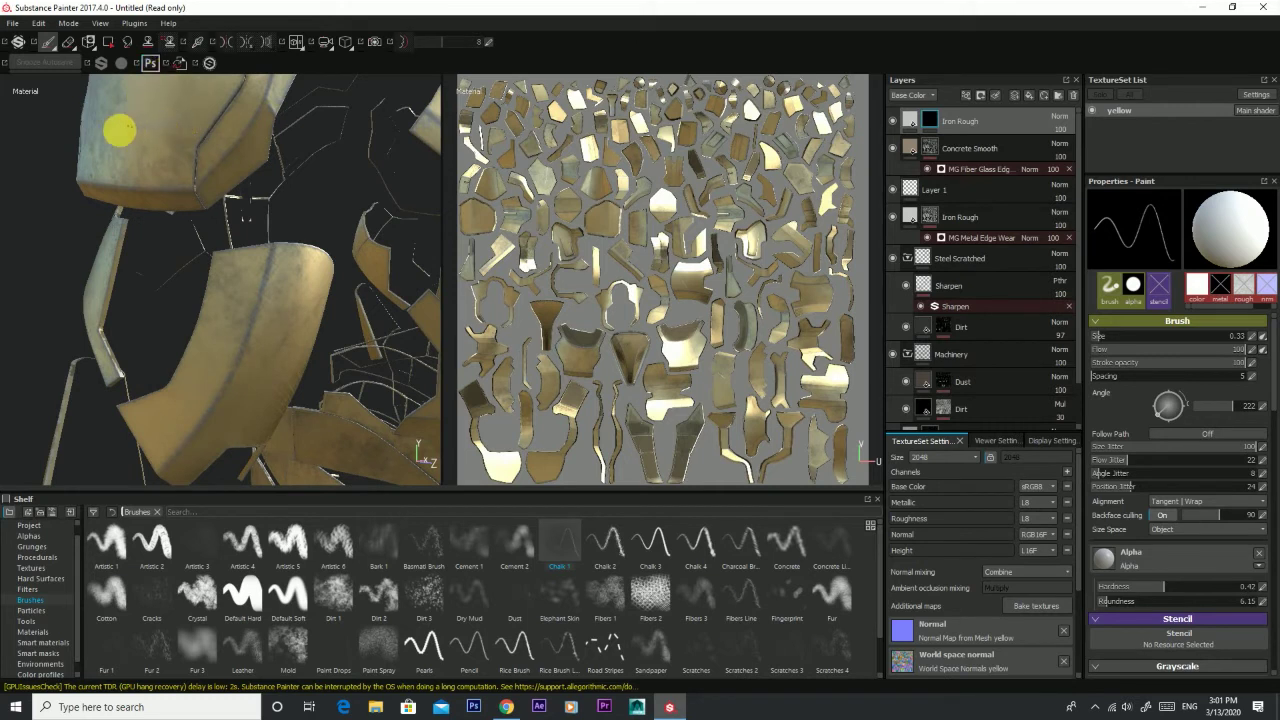
pyautogui.moveTo(184, 136)
pyautogui.keyDown('alt'); pyautogui.mouseDown()
pyautogui.moveTo(297, 374)
pyautogui.moveTo(323, 354)
pyautogui.moveTo(390, 372)
pyautogui.moveTo(229, 214)
pyautogui.moveTo(266, 237)
pyautogui.mouseUp(); pyautogui.keyUp('alt')
pyautogui.scroll(-2, 266, 237)
pyautogui.press('f')
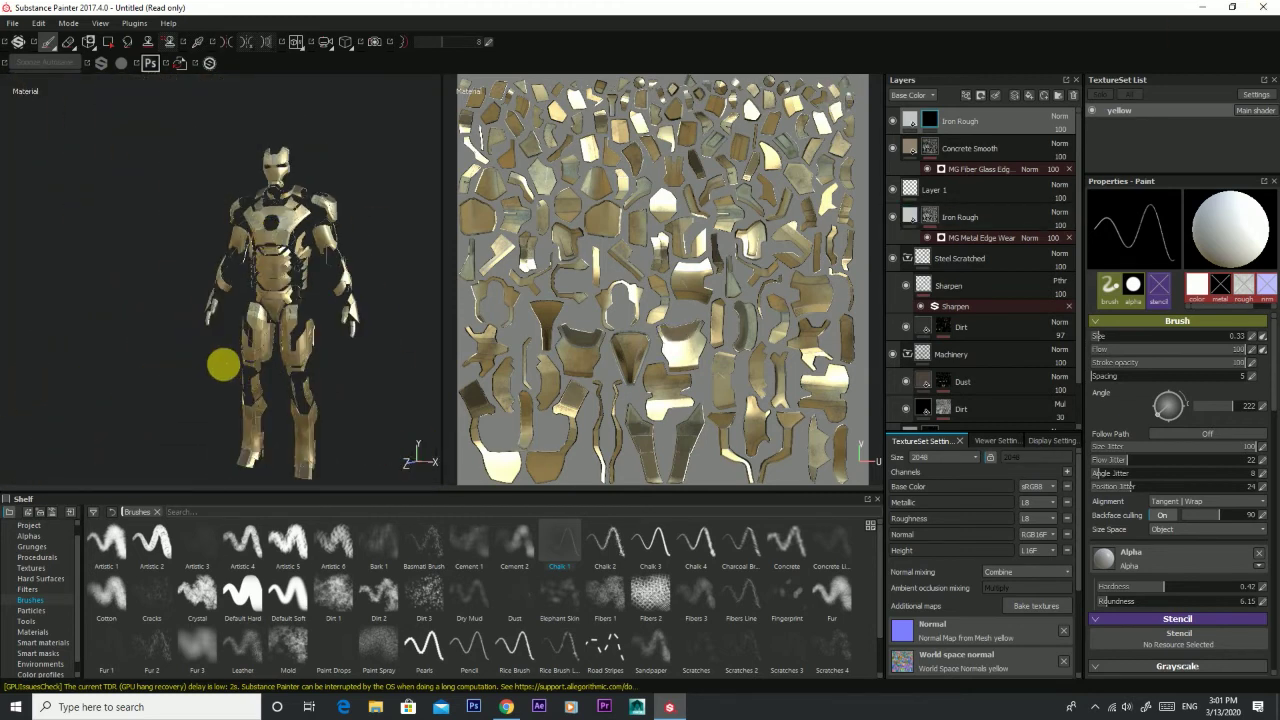
# Step: Drag the Silver Armor smart material from the Smart materials shelf onto the top of the layers
pyautogui.keyDown('alt'); pyautogui.moveTo(322, 224); pyautogui.dragTo(223, 270); pyautogui.keyUp('alt')
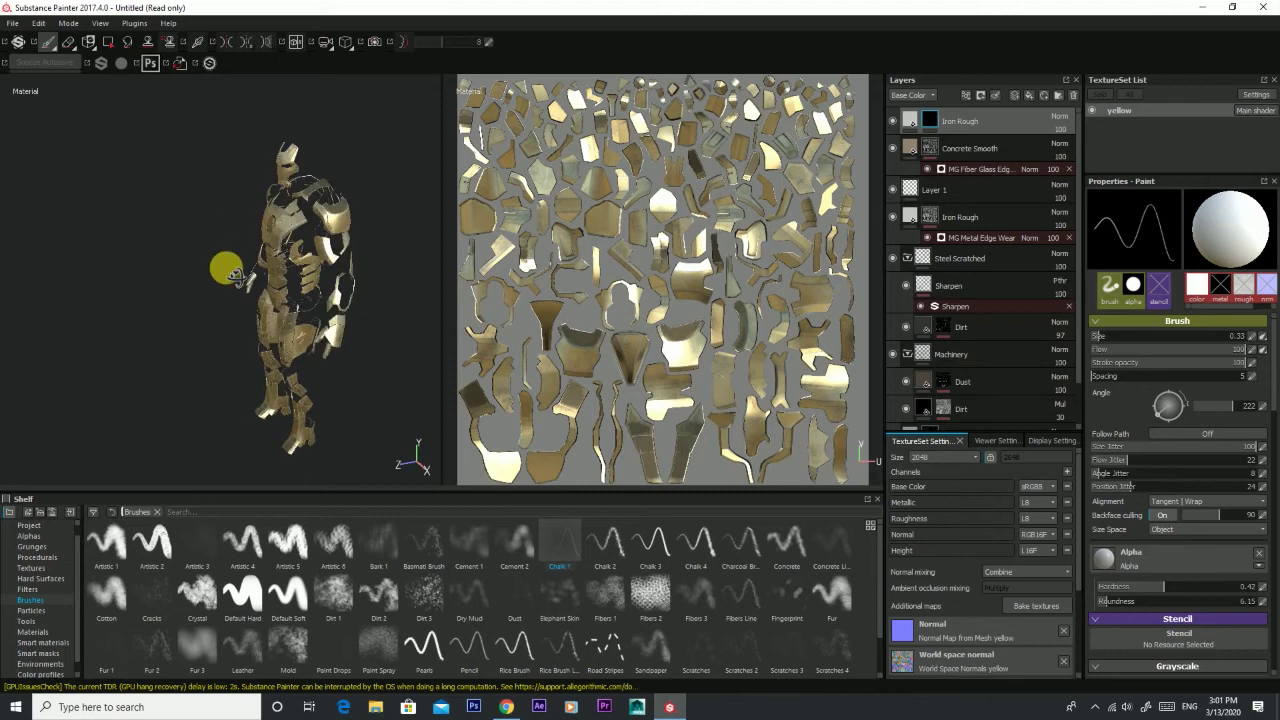
pyautogui.click(50, 654)
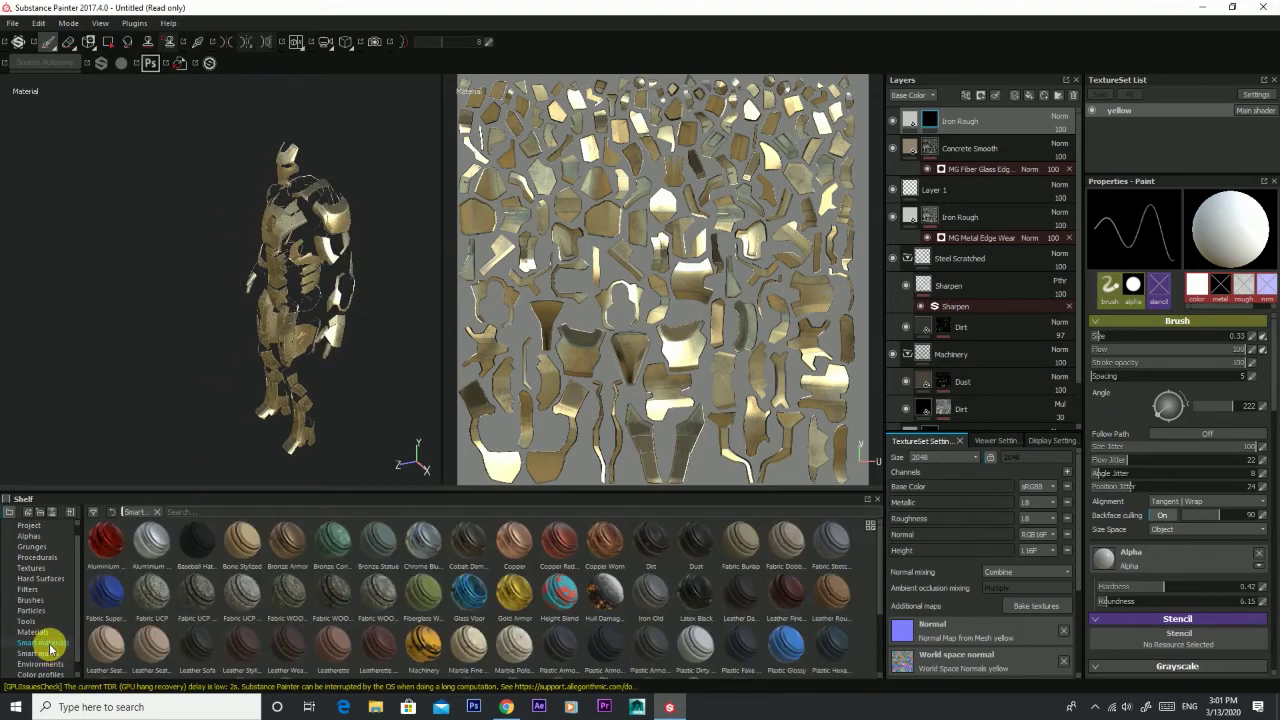
pyautogui.scroll(-3, 680, 592)
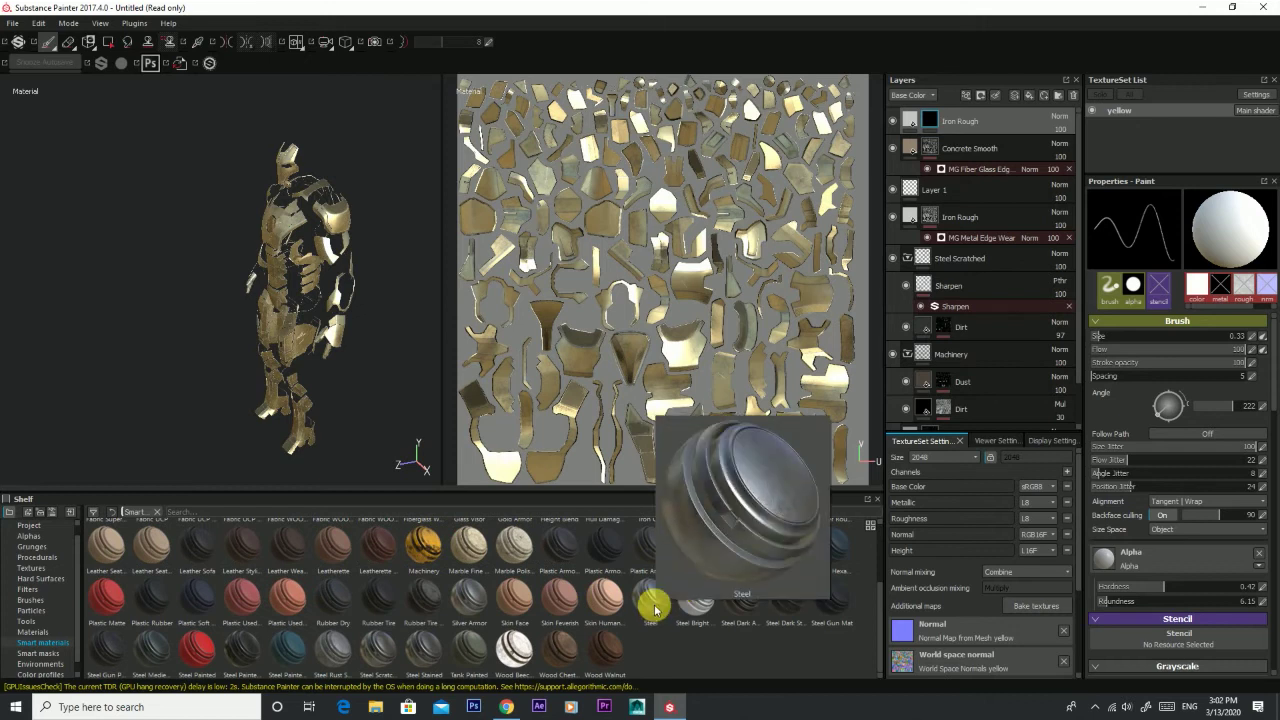
pyautogui.moveTo(468, 598)
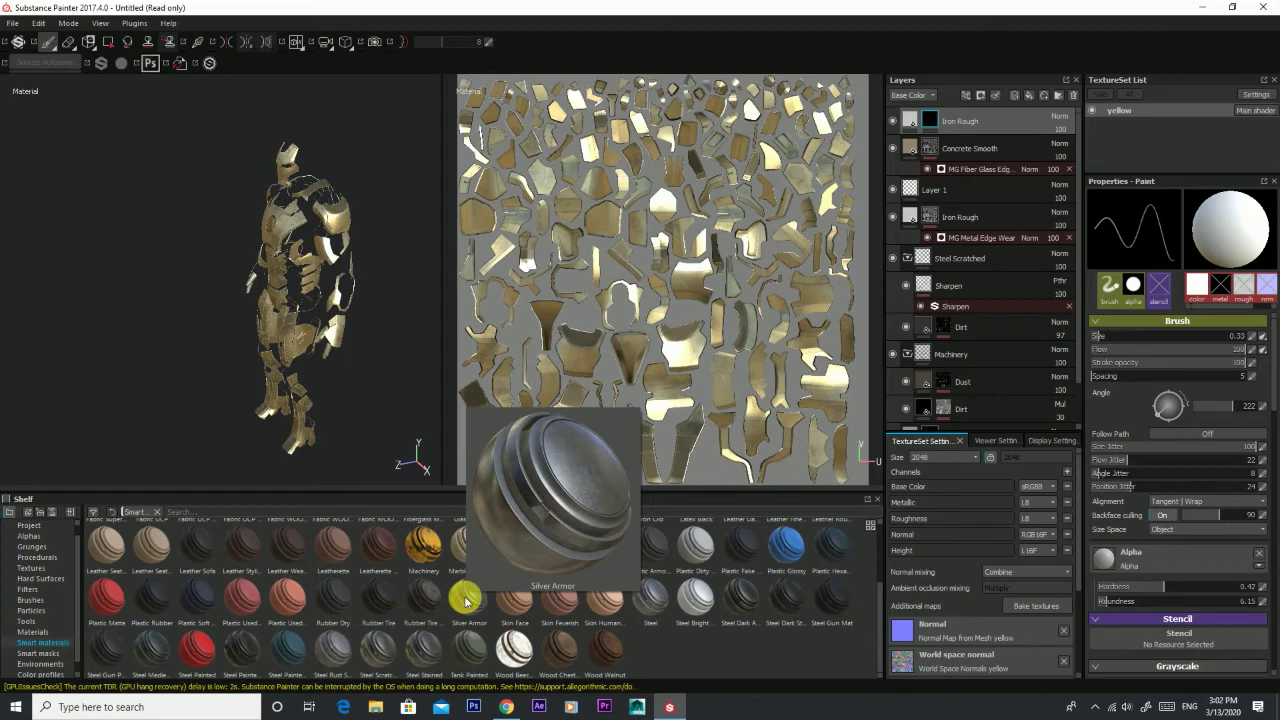
pyautogui.click(466, 601)
pyautogui.moveTo(466, 601); pyautogui.dragTo(996, 133)
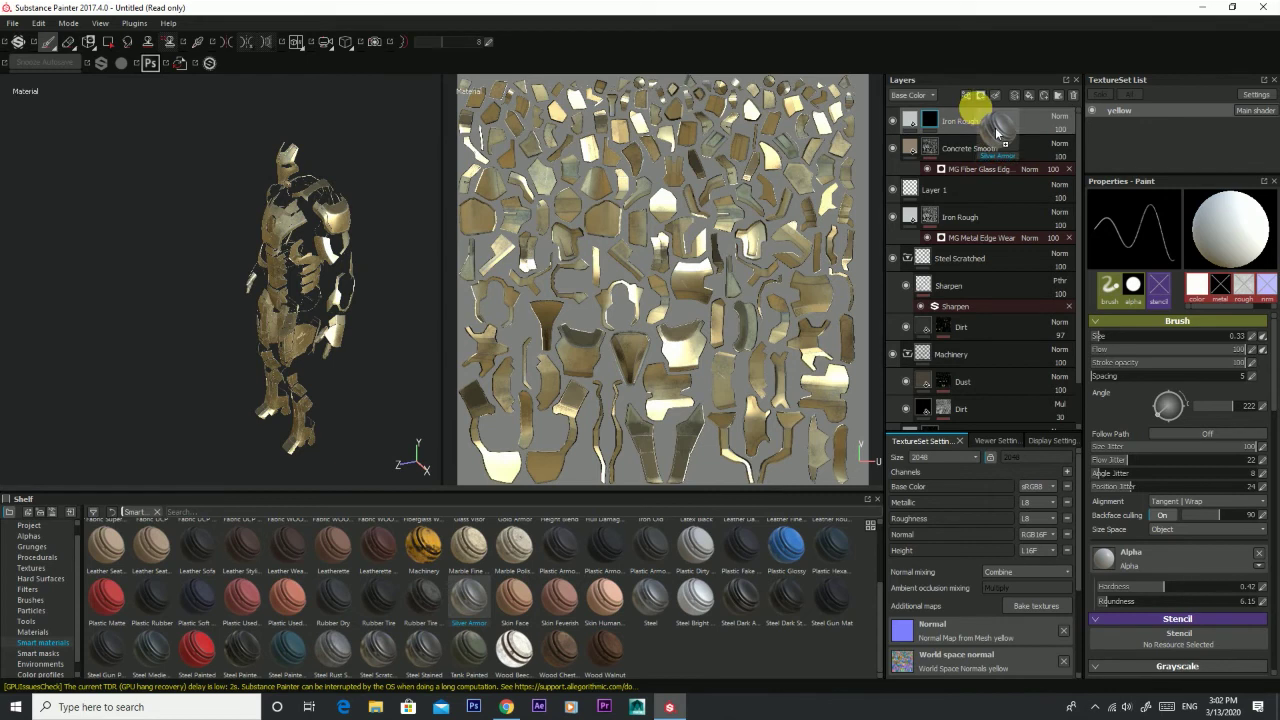
pyautogui.moveTo(996, 133); pyautogui.dragTo(966, 112)
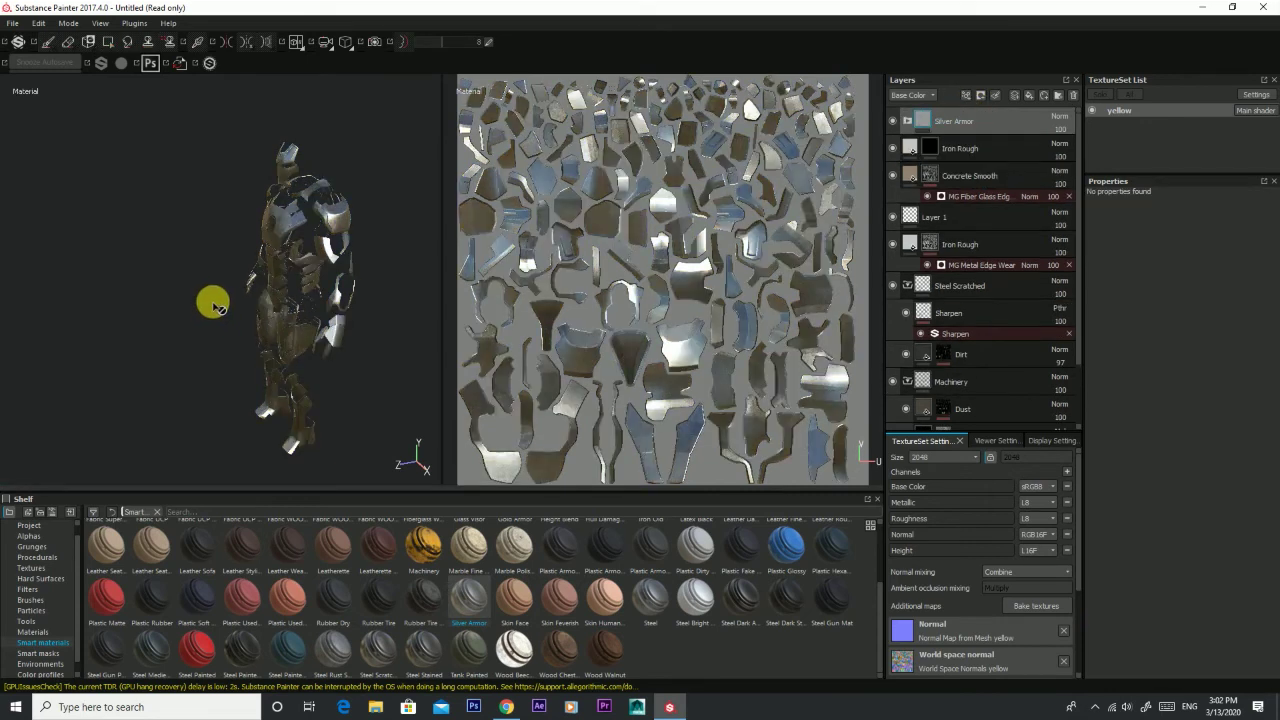
# Step: Face the helmet and chest from the front and expand the Silver Armor folder
pyautogui.scroll(3, 215, 305)
pyautogui.scroll(3, 215, 305)
pyautogui.scroll(3, 250, 306)
pyautogui.moveTo(311, 307)
pyautogui.keyDown('alt'); pyautogui.mouseDown()
pyautogui.moveTo(300, 271)
pyautogui.moveTo(251, 477)
pyautogui.moveTo(229, 329)
pyautogui.mouseUp(); pyautogui.keyUp('alt')
pyautogui.keyDown('alt'); pyautogui.moveTo(229, 329); pyautogui.dragTo(227, 414, button='middle'); pyautogui.keyUp('alt')
pyautogui.keyDown('alt'); pyautogui.moveTo(227, 414); pyautogui.dragTo(186, 294); pyautogui.keyUp('alt')
pyautogui.scroll(-2, 186, 285)
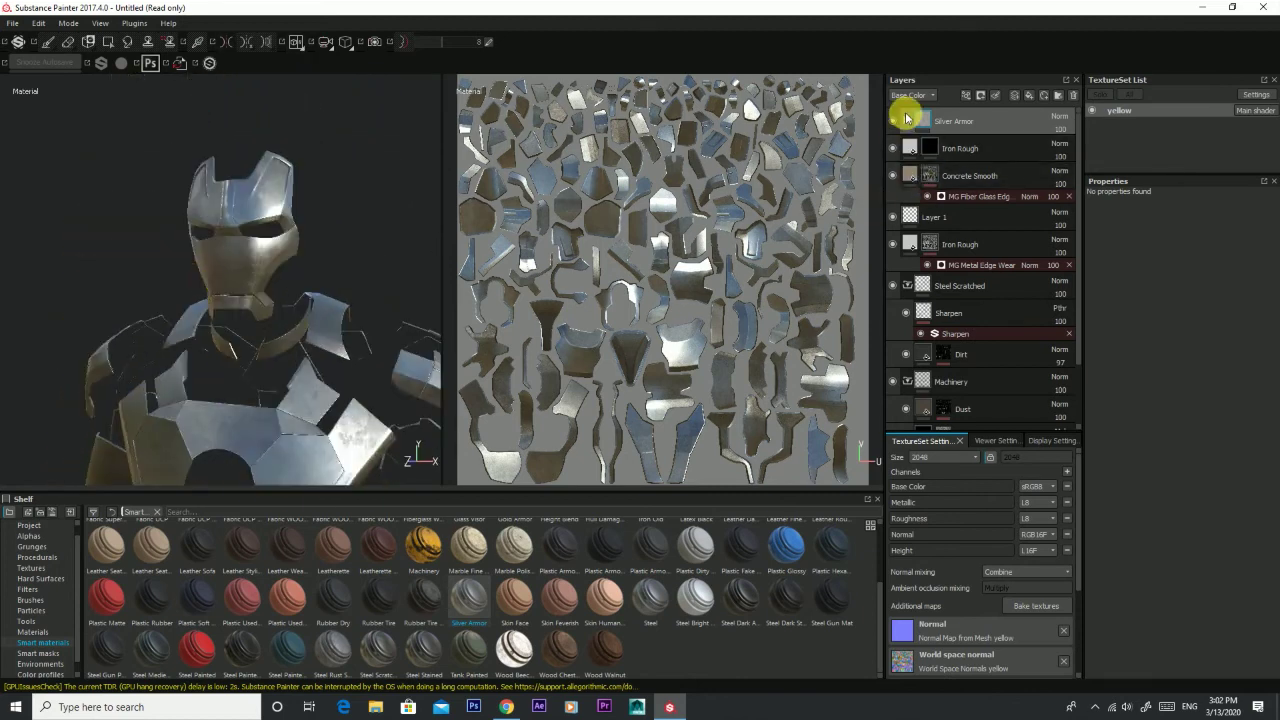
pyautogui.click(908, 122)
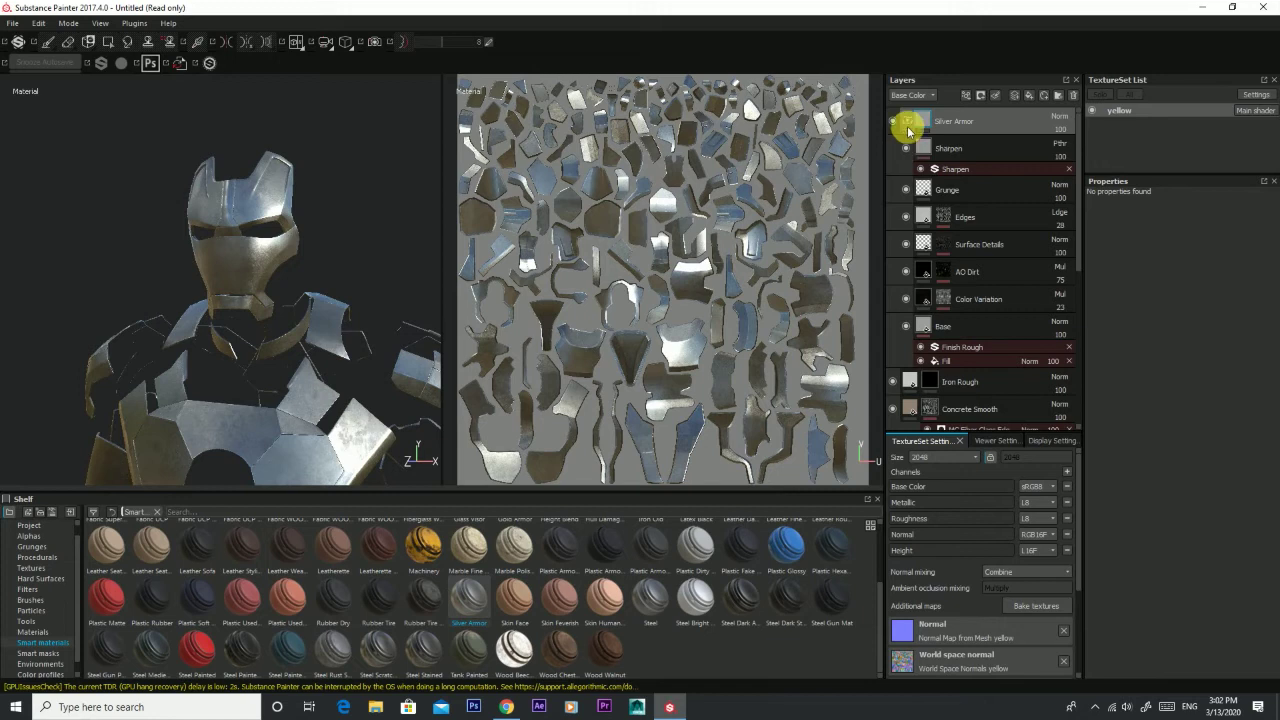
pyautogui.click(909, 122)
pyautogui.click(909, 122)
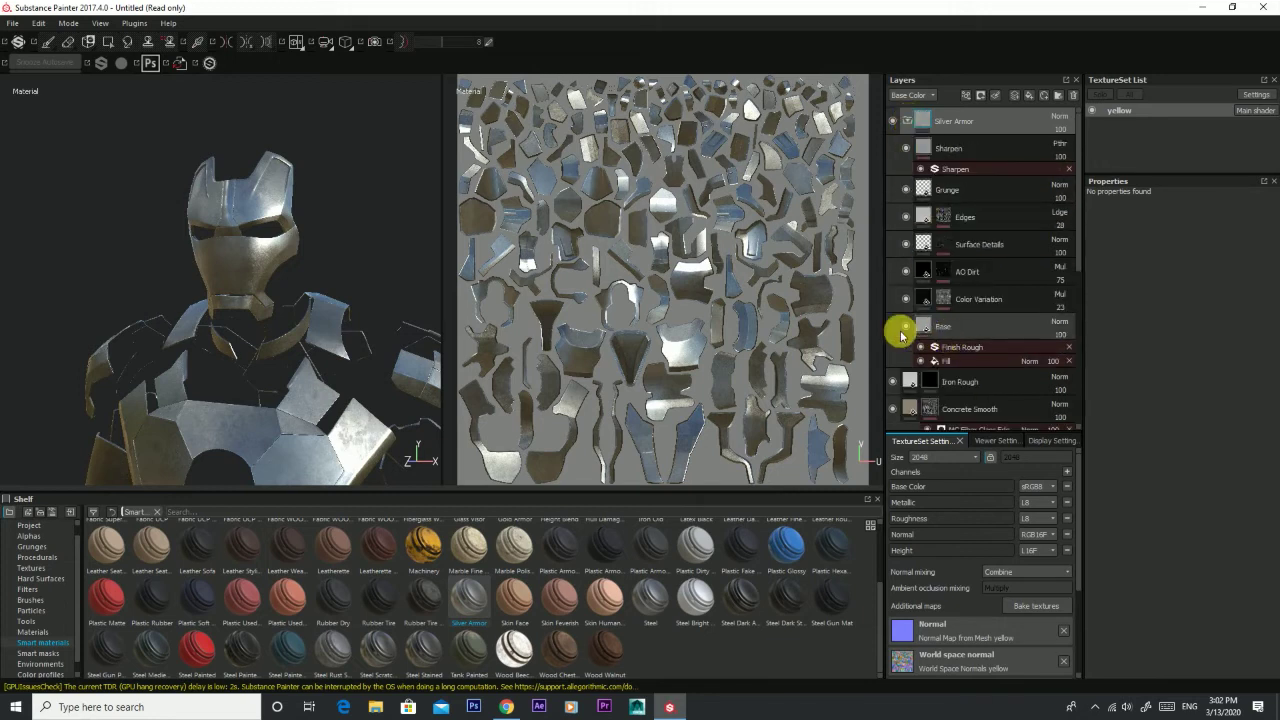
# Step: Toggle the Base fill layer's visibility, leaving it hidden so the armour shows gold
pyautogui.click(910, 328)
pyautogui.click(907, 327)
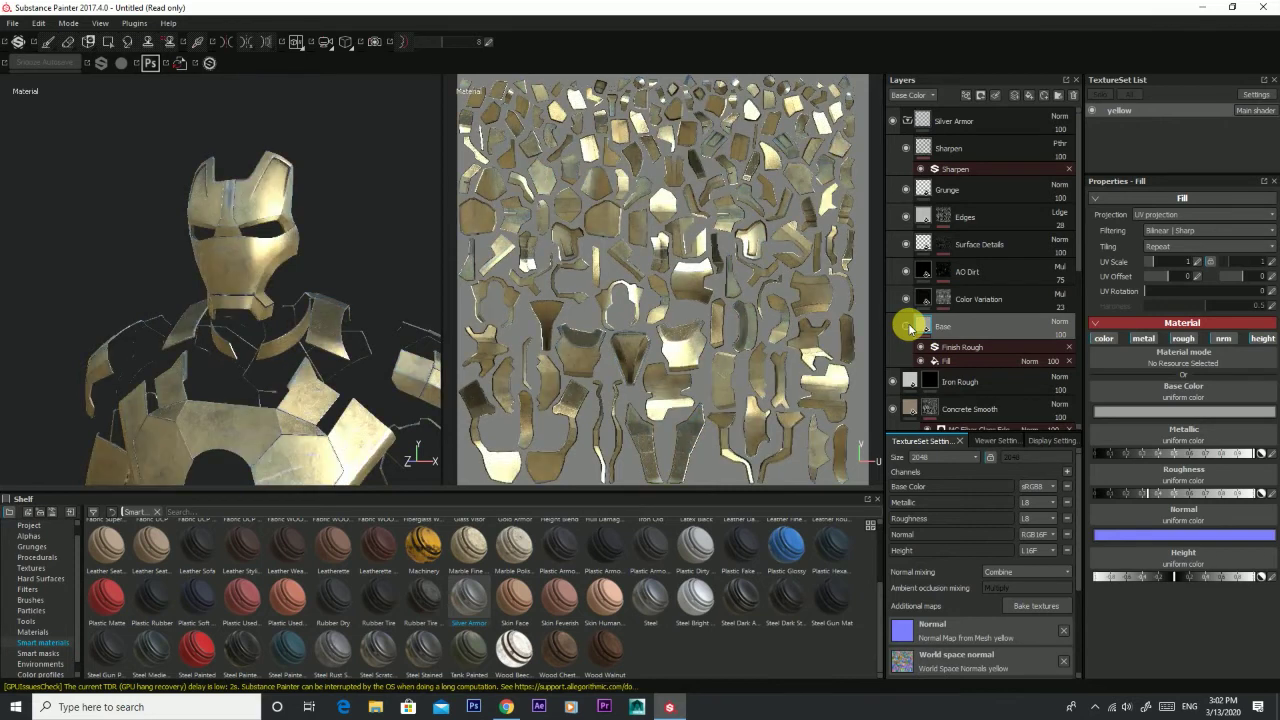
pyautogui.click(907, 327)
pyautogui.click(907, 327)
pyautogui.scroll(2, 228, 265)
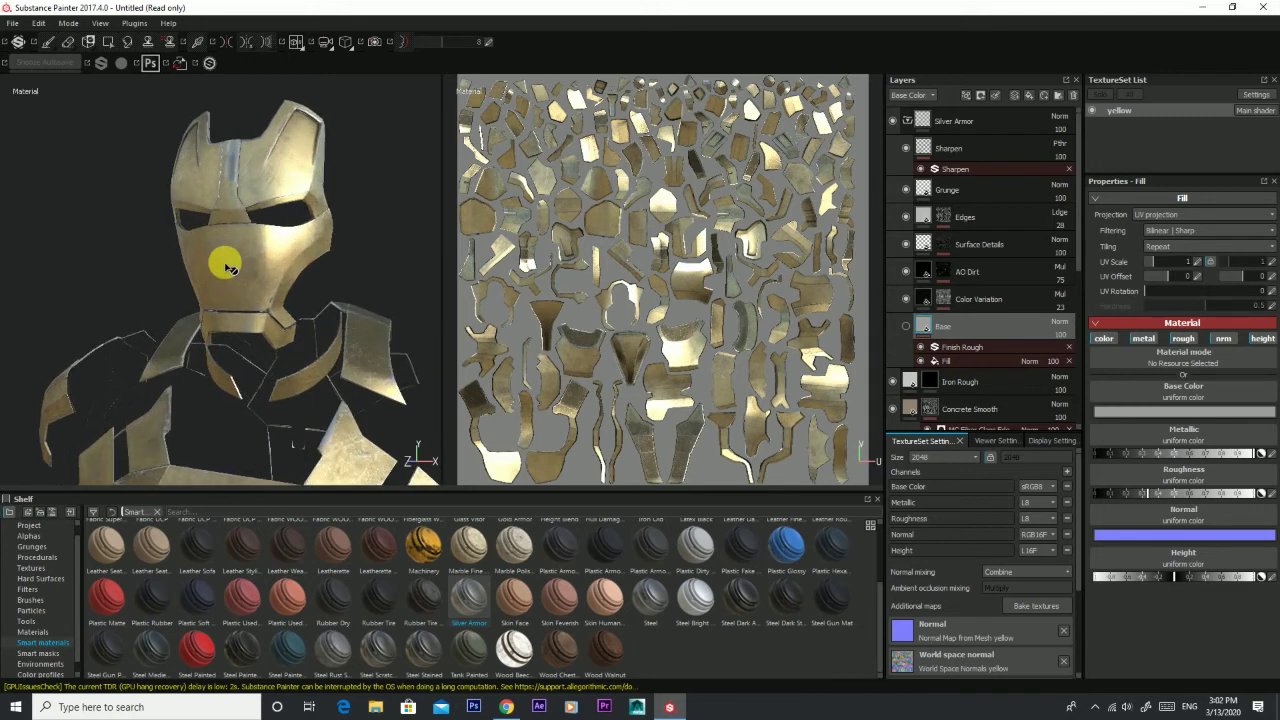
pyautogui.scroll(2, 226, 268)
pyautogui.scroll(2, 283, 300)
pyautogui.keyDown('alt'); pyautogui.moveTo(283, 300); pyautogui.dragTo(271, 300); pyautogui.keyUp('alt')
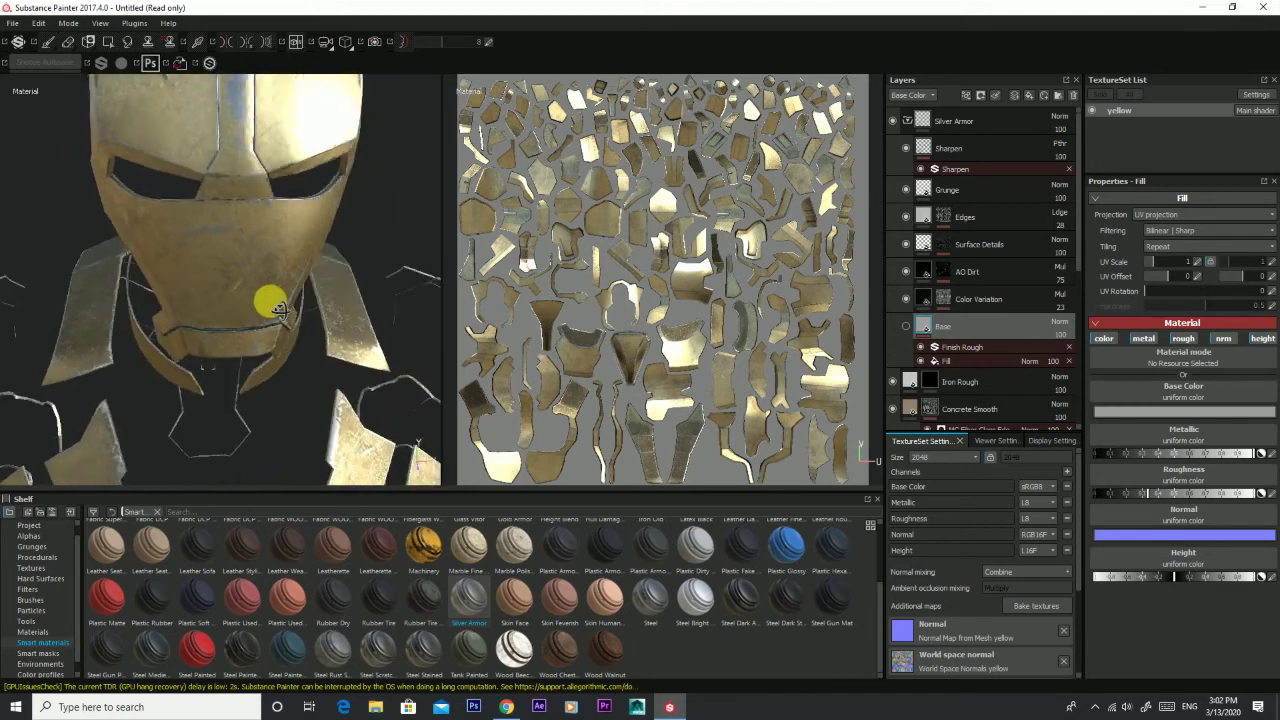
# Step: Inspect the Finish Rough effect and the Gold Pure layer's fill settings without changing them
pyautogui.click(955, 345)
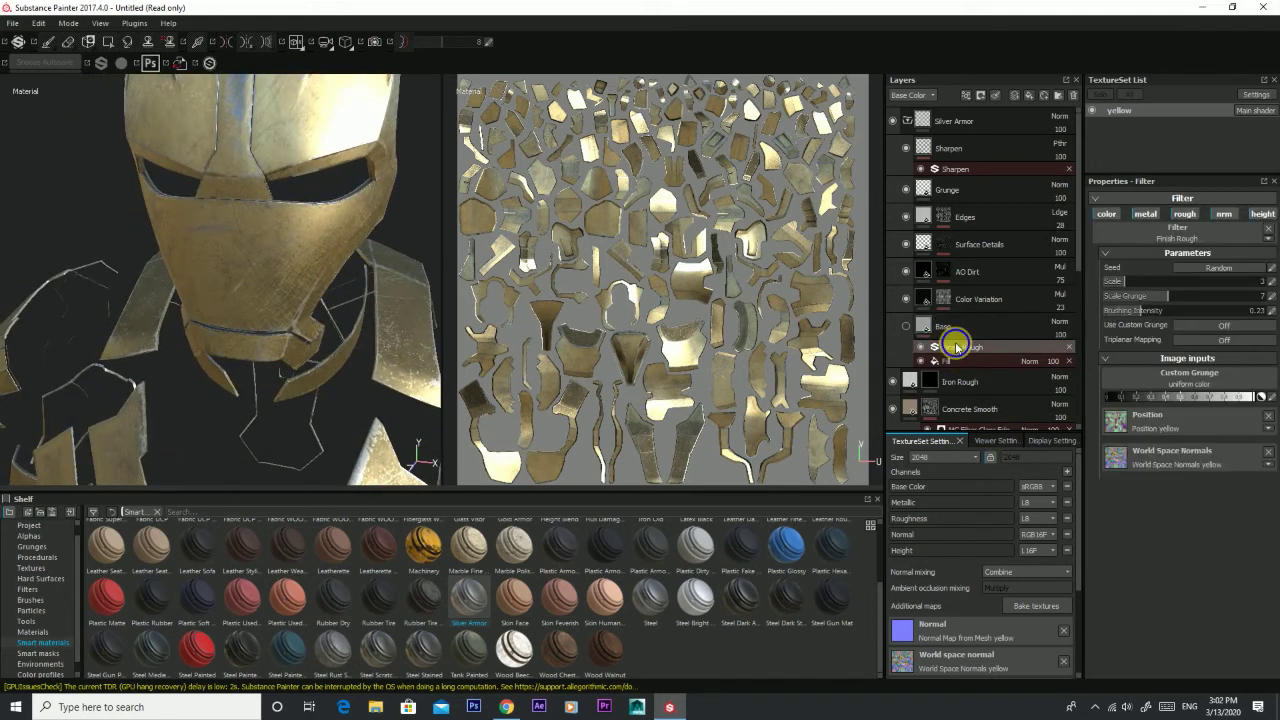
pyautogui.rightClick(957, 347)
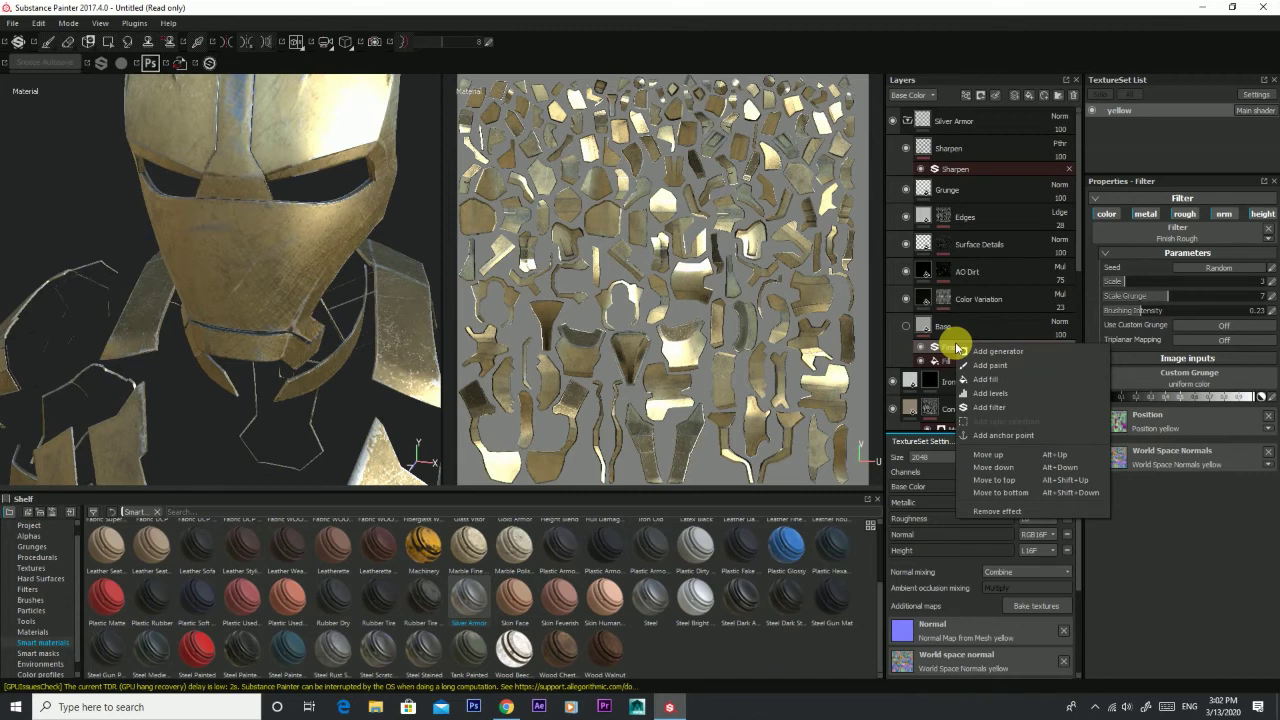
pyautogui.click(955, 345)
pyautogui.scroll(-3, 957, 345)
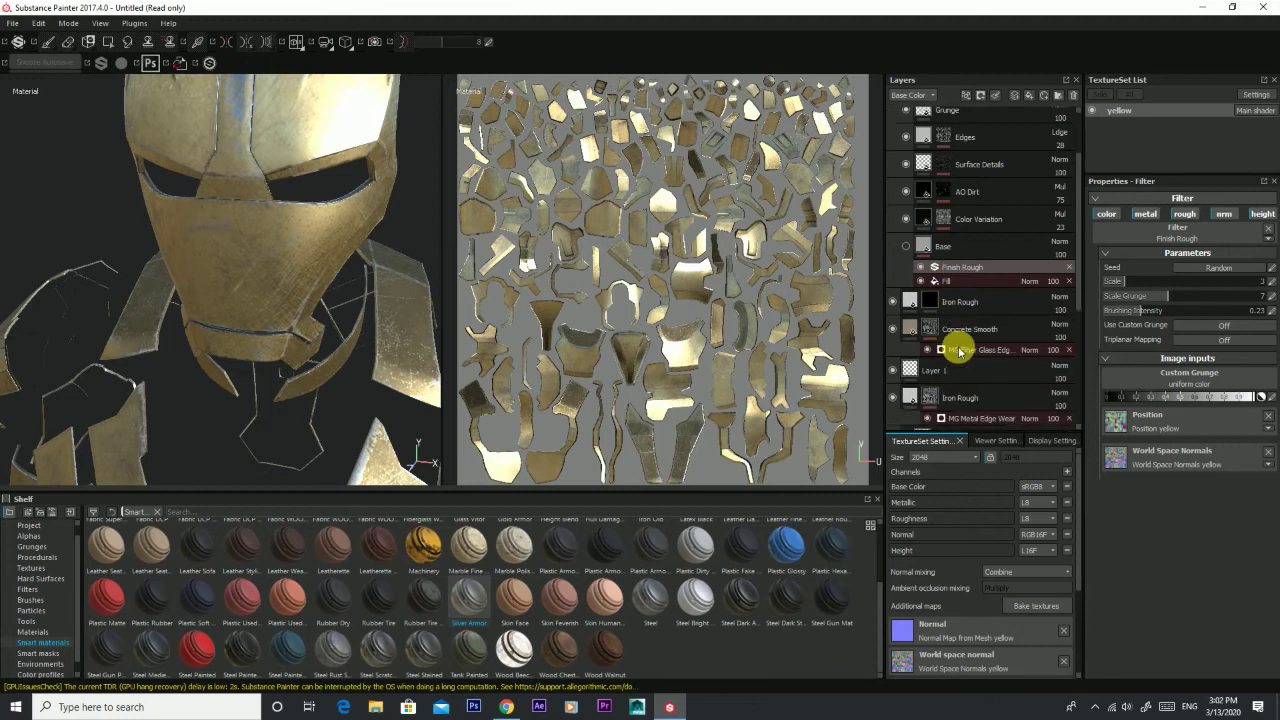
pyautogui.scroll(-3, 955, 358)
pyautogui.scroll(-1, 955, 357)
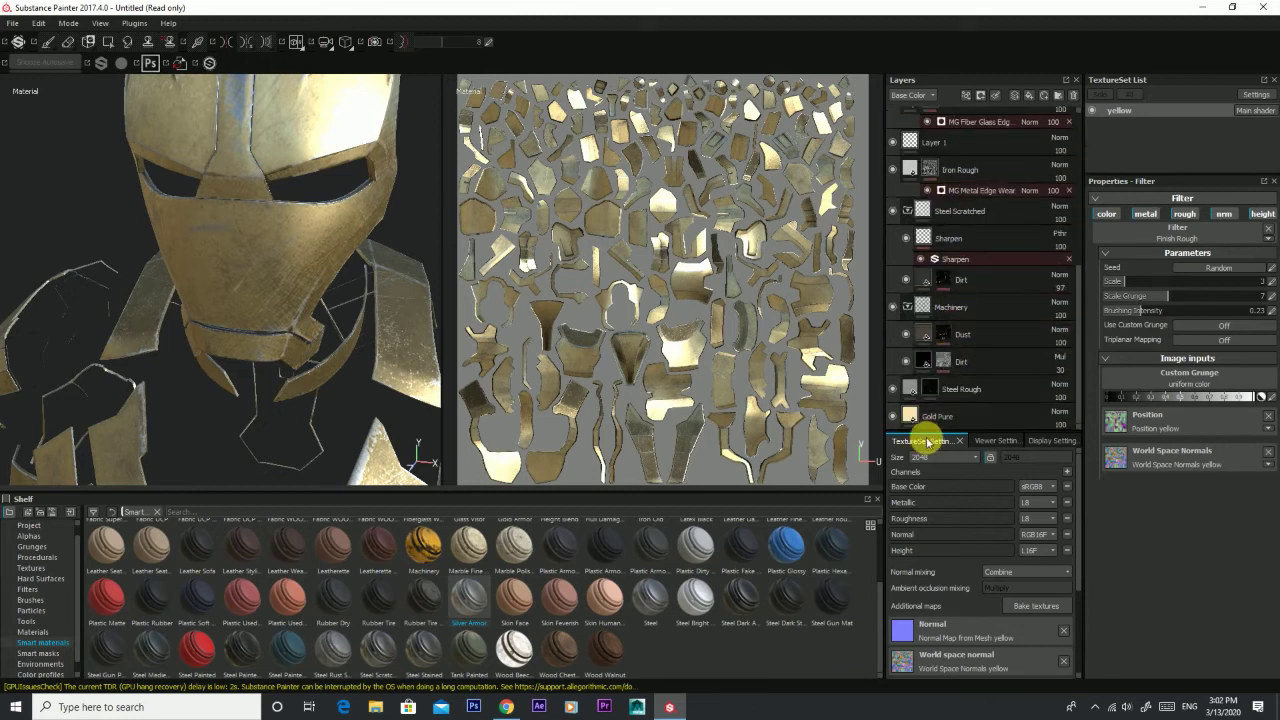
pyautogui.click(975, 363)
pyautogui.scroll(3, 971, 343)
pyautogui.scroll(2, 990, 280)
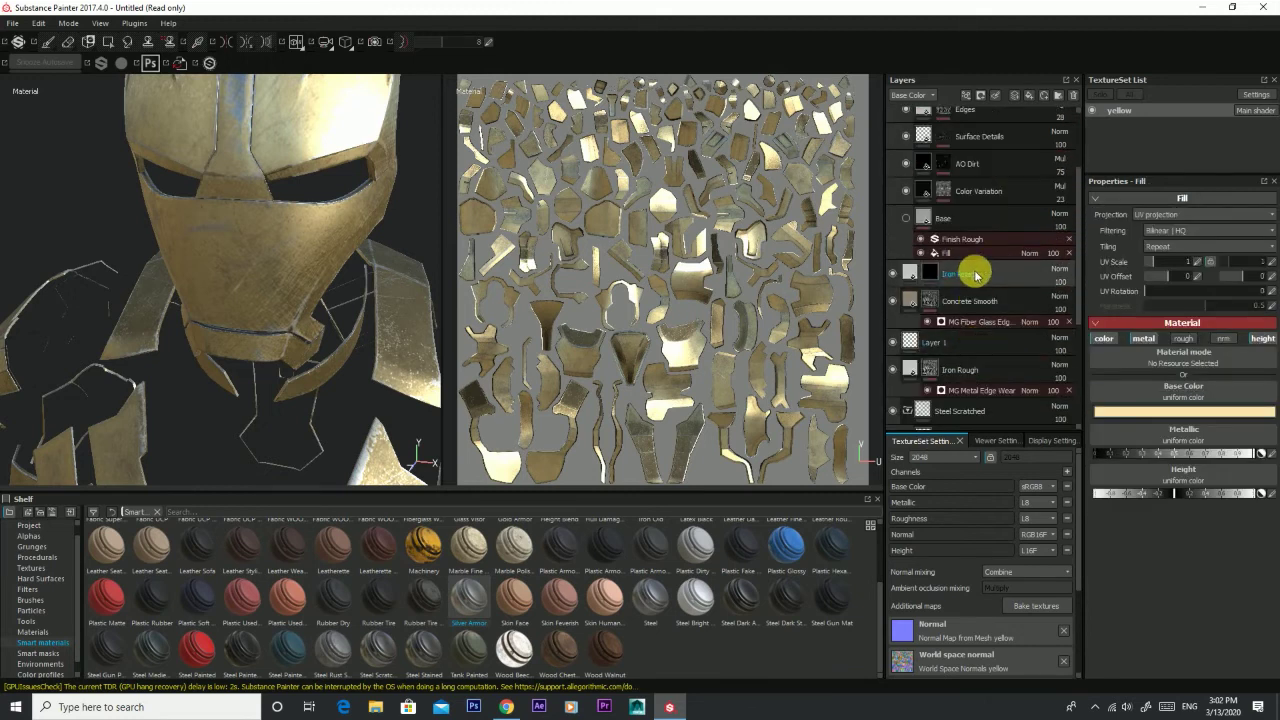
pyautogui.click(962, 242)
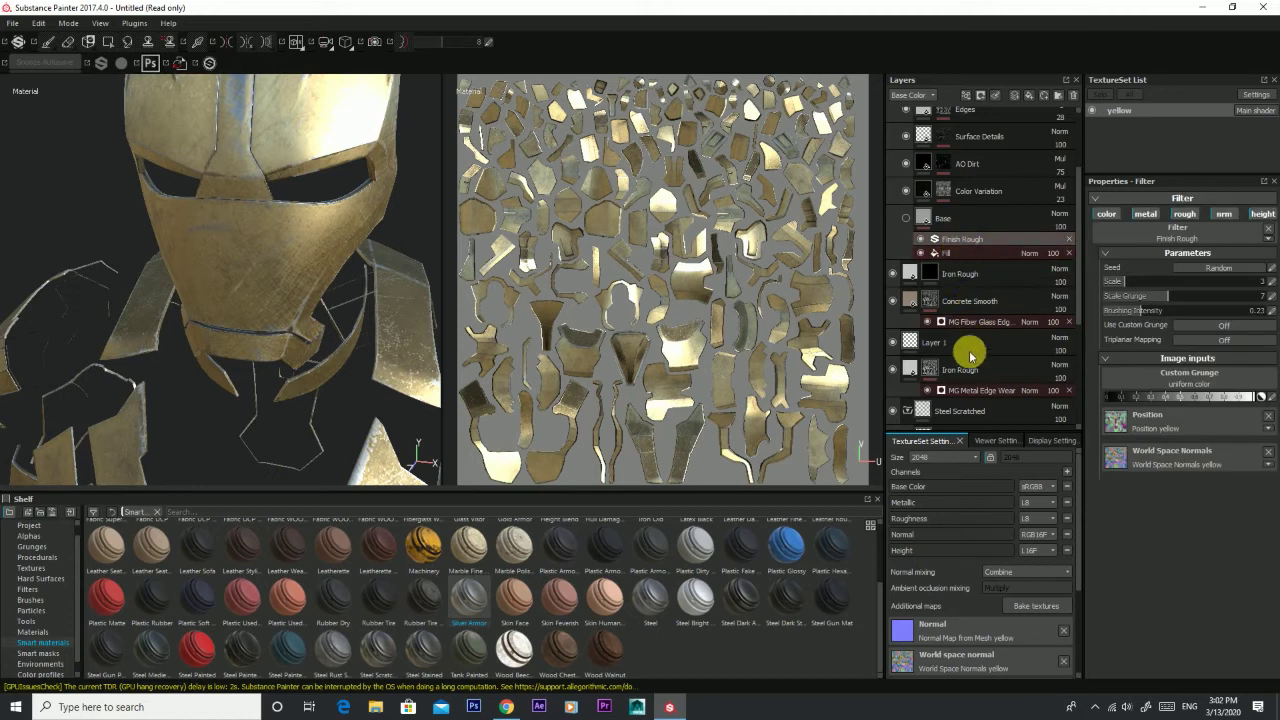
pyautogui.scroll(3, 962, 242)
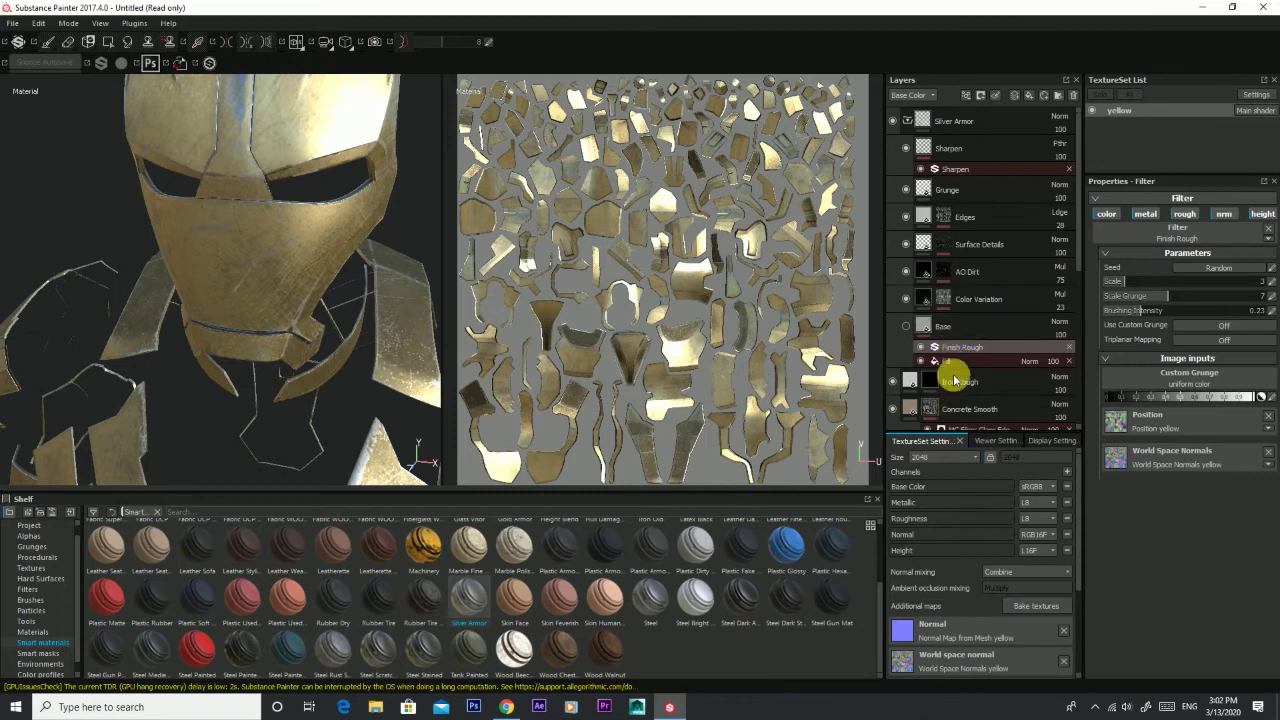
# Step: Re-enable the Base layer's visibility and compare its fill with the Gold Pure layer
pyautogui.click(906, 326)
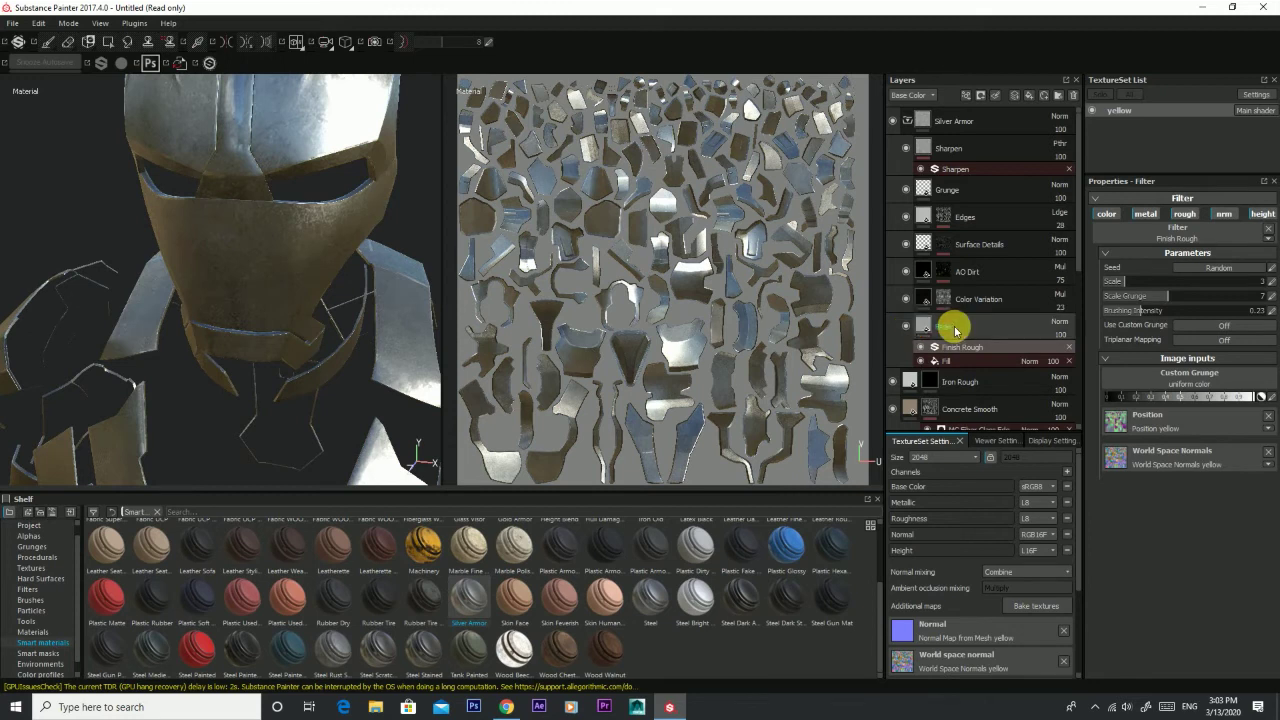
pyautogui.click(940, 327)
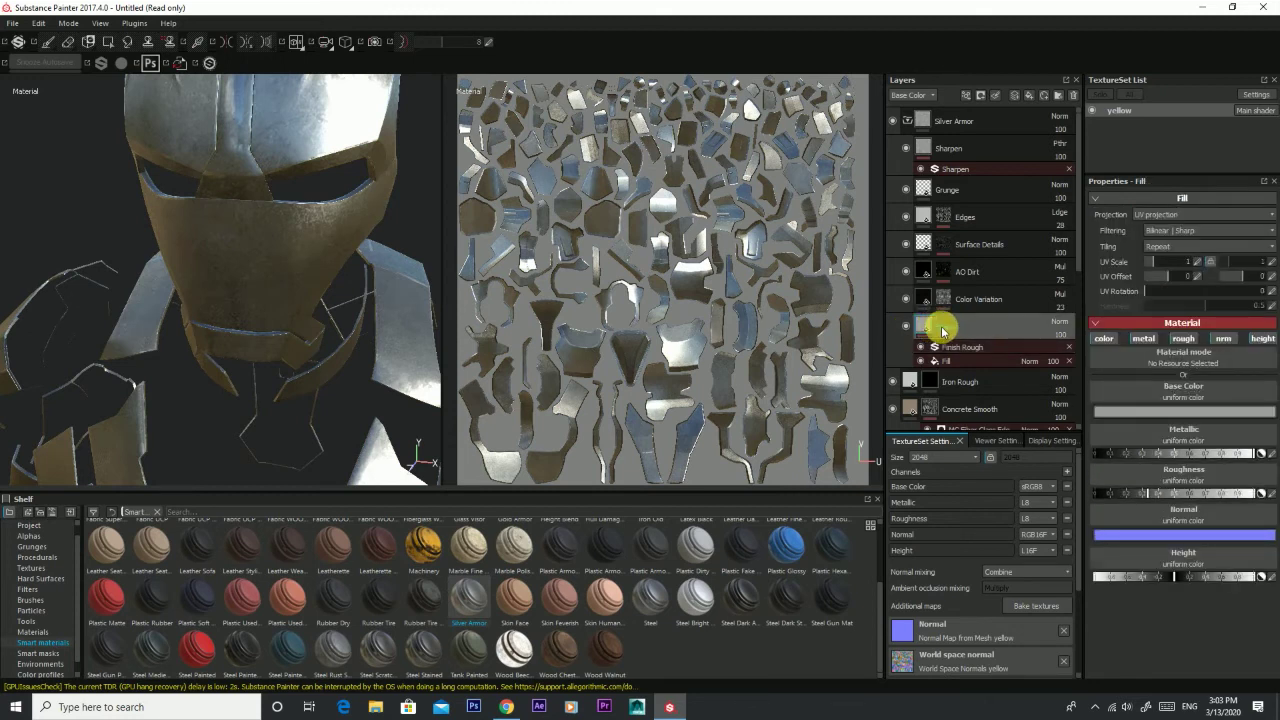
pyautogui.scroll(-2, 940, 326)
pyautogui.scroll(-1, 937, 329)
pyautogui.scroll(-1, 943, 357)
pyautogui.click(919, 420)
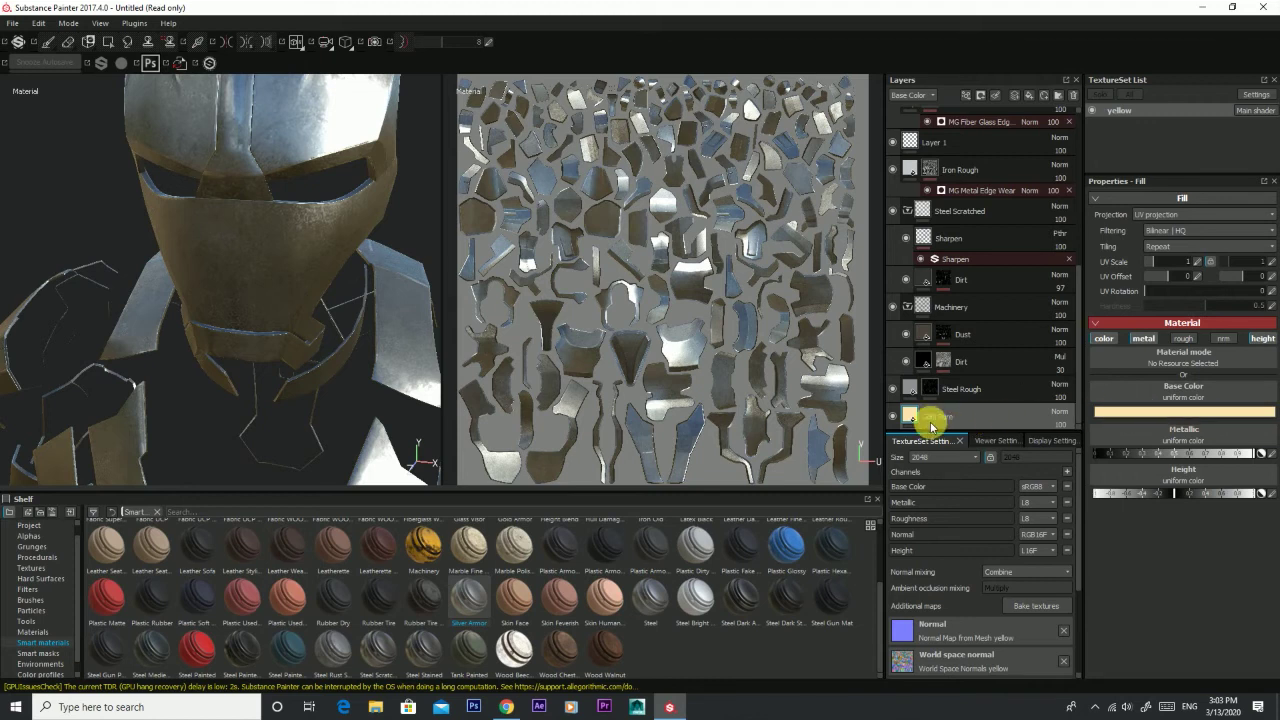
pyautogui.scroll(2, 954, 360)
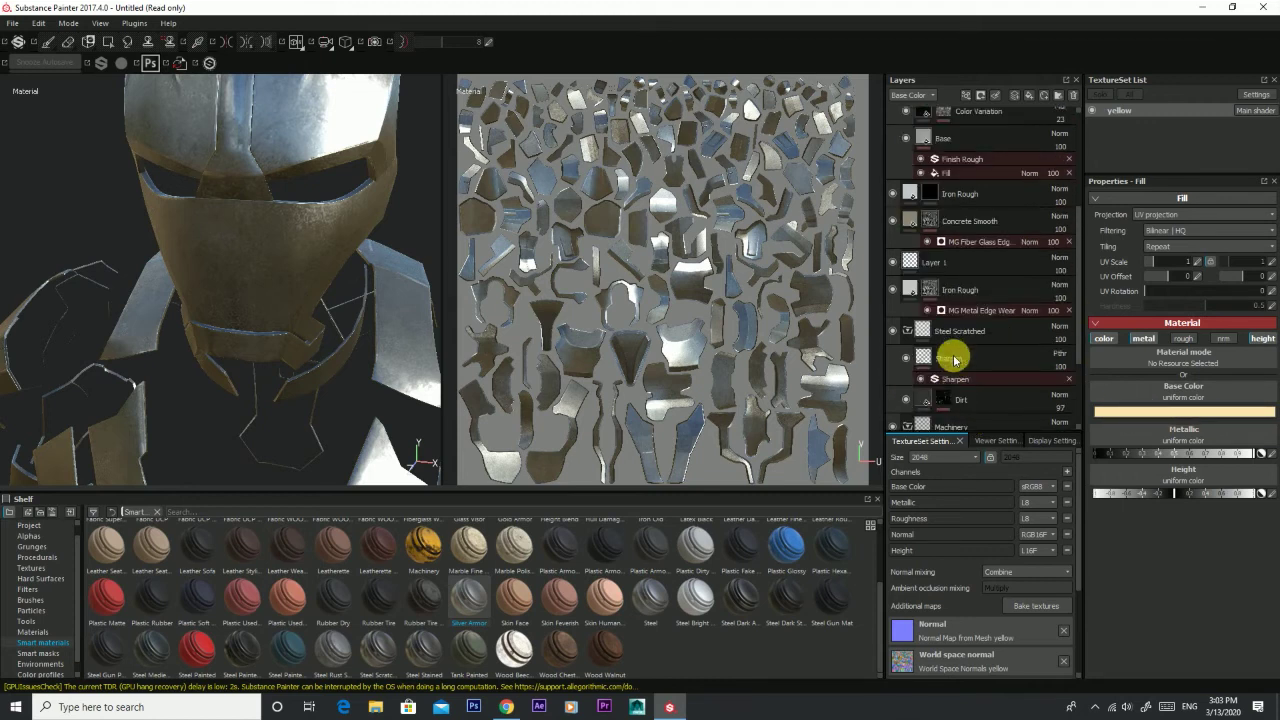
pyautogui.scroll(-2, 954, 360)
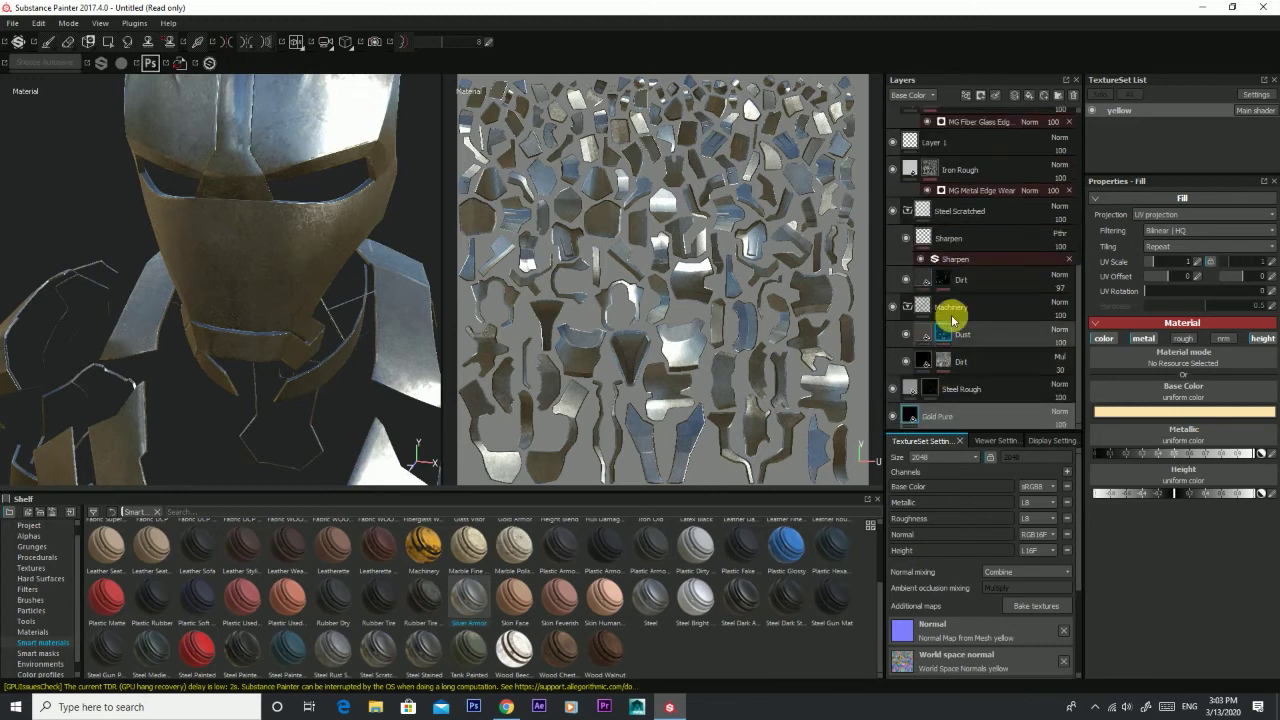
pyautogui.scroll(3, 954, 268)
pyautogui.scroll(1, 952, 250)
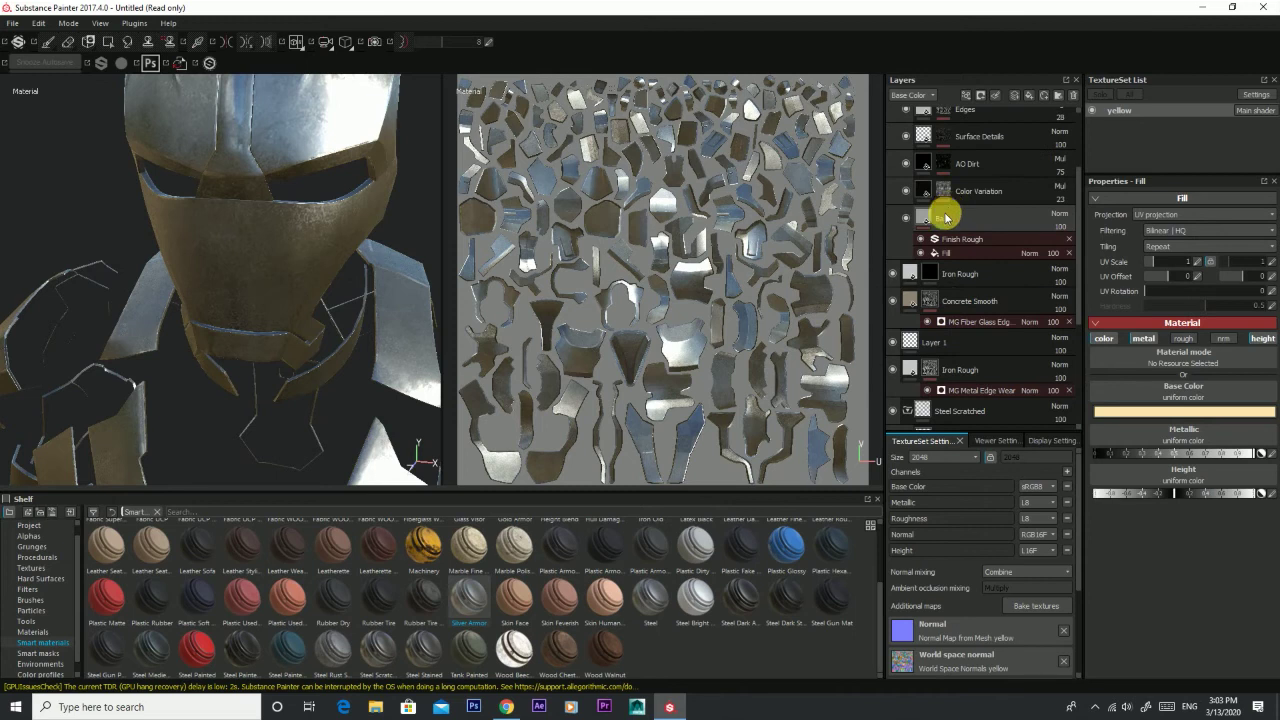
# Step: Tint the Base layer's base colour from saturated magenta to a pale yellow
pyautogui.click(945, 216)
pyautogui.click(1163, 411)
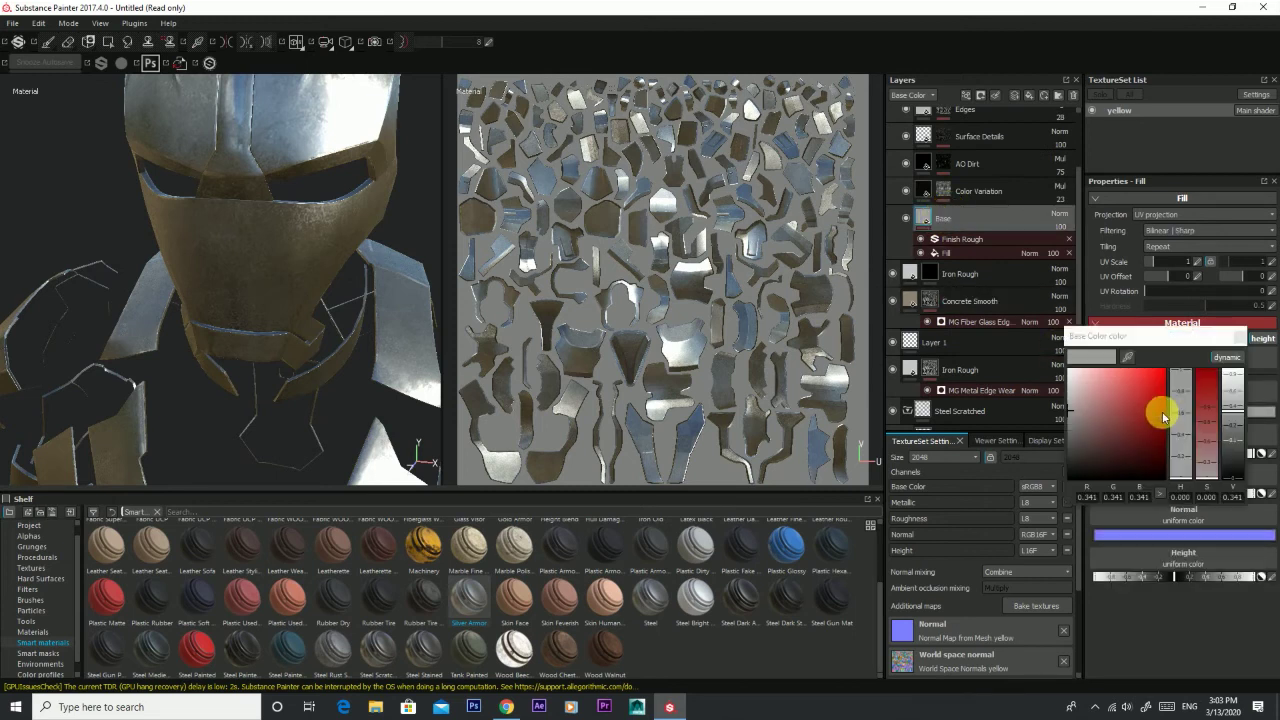
pyautogui.moveTo(1163, 398); pyautogui.dragTo(1177, 386)
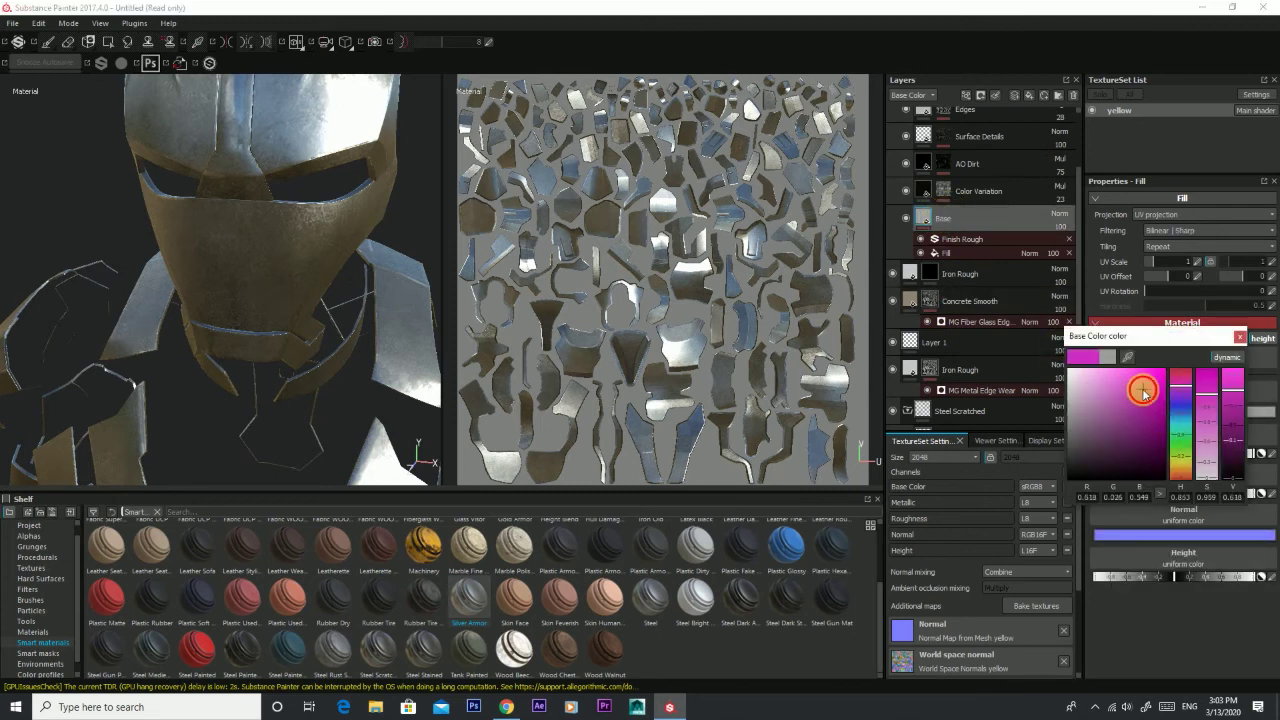
pyautogui.click(1176, 458)
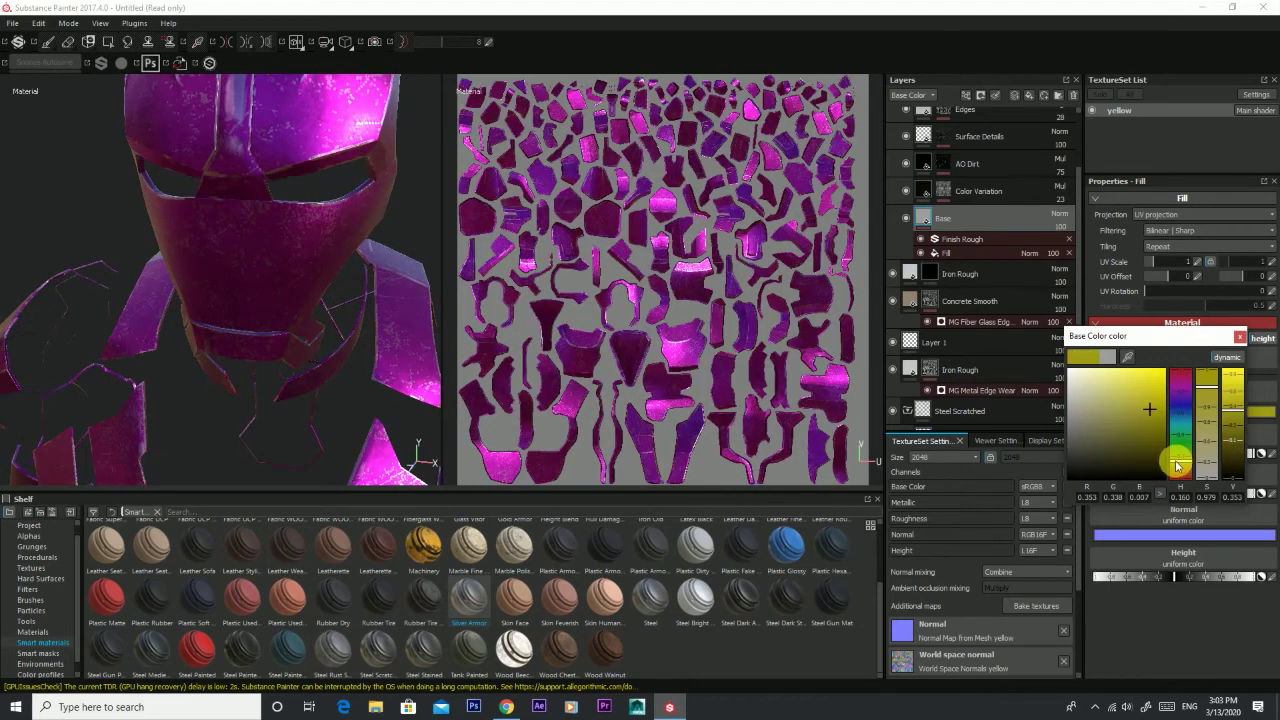
pyautogui.click(1101, 376)
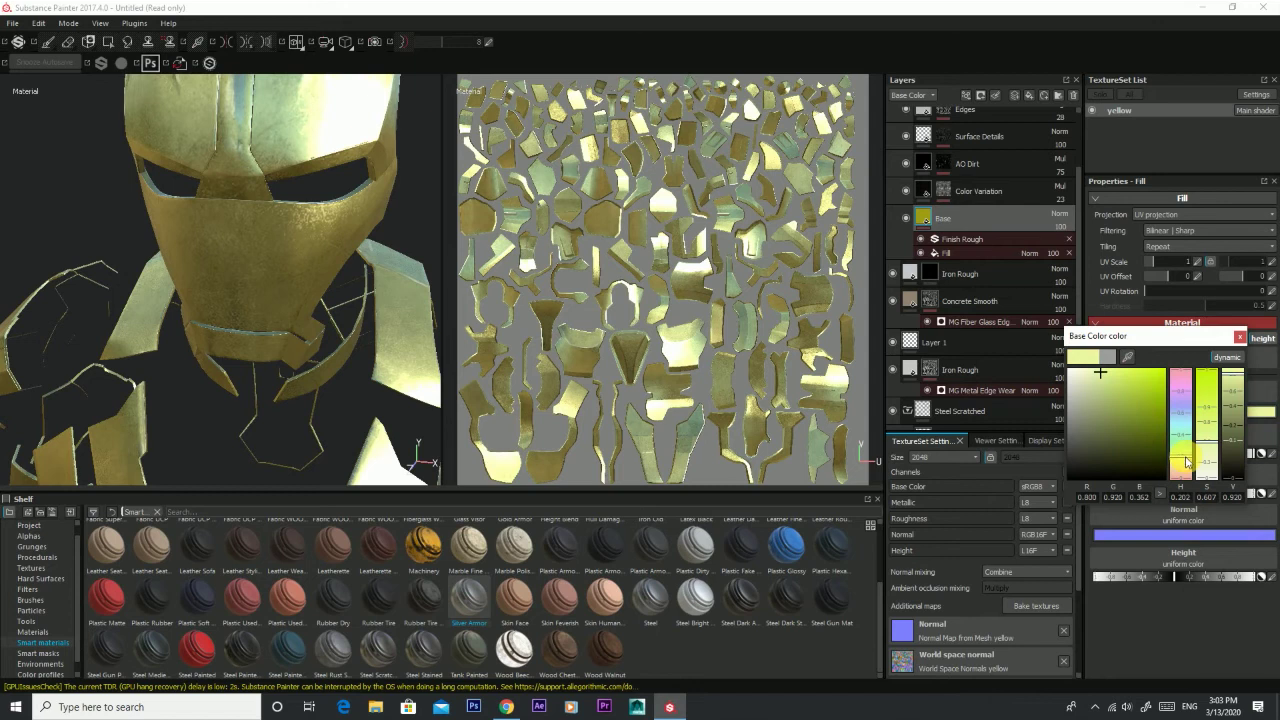
pyautogui.moveTo(429, 286)
pyautogui.keyDown('alt'); pyautogui.mouseDown()
pyautogui.moveTo(287, 226)
pyautogui.moveTo(214, 214)
pyautogui.moveTo(209, 234)
pyautogui.moveTo(309, 229)
pyautogui.moveTo(435, 259)
pyautogui.mouseUp(); pyautogui.keyUp('alt')
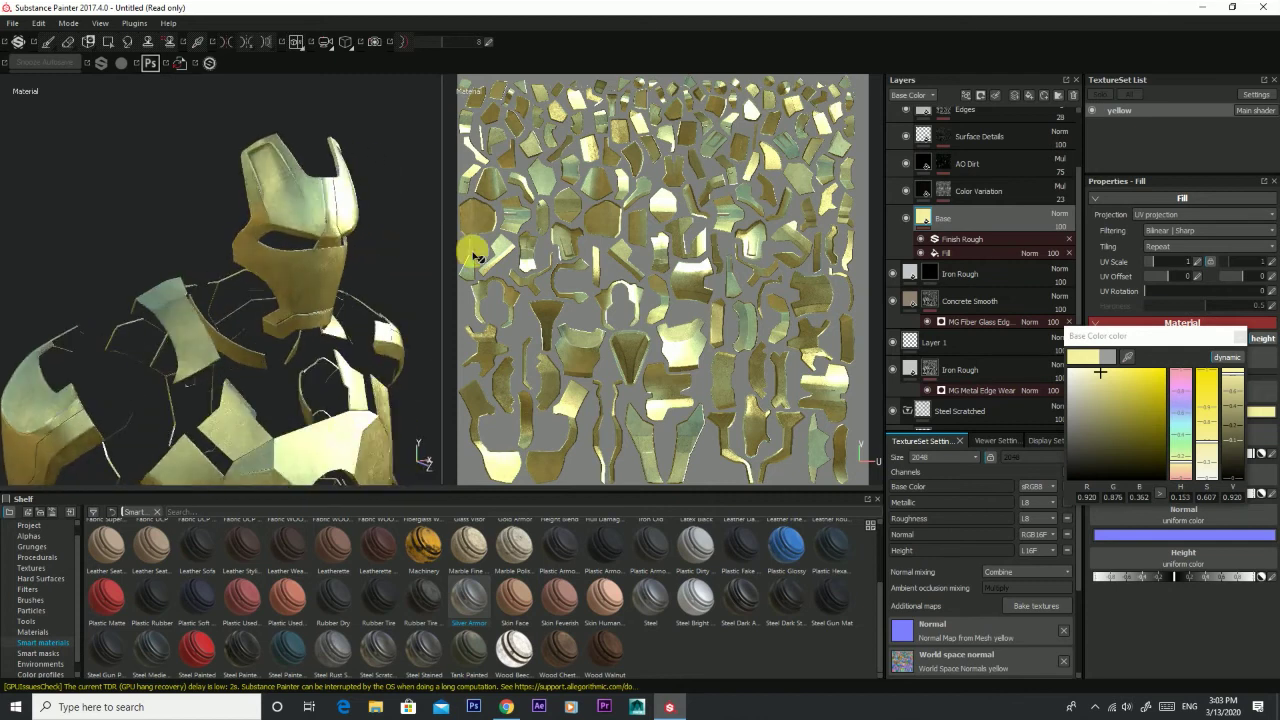
# Step: Delete the tinted Base fill layer from the Silver Armor group
pyautogui.click(975, 227)
pyautogui.press('Delete')
pyautogui.scroll(2, 336, 260)
pyautogui.scroll(2, 334, 265)
pyautogui.scroll(2, 206, 256)
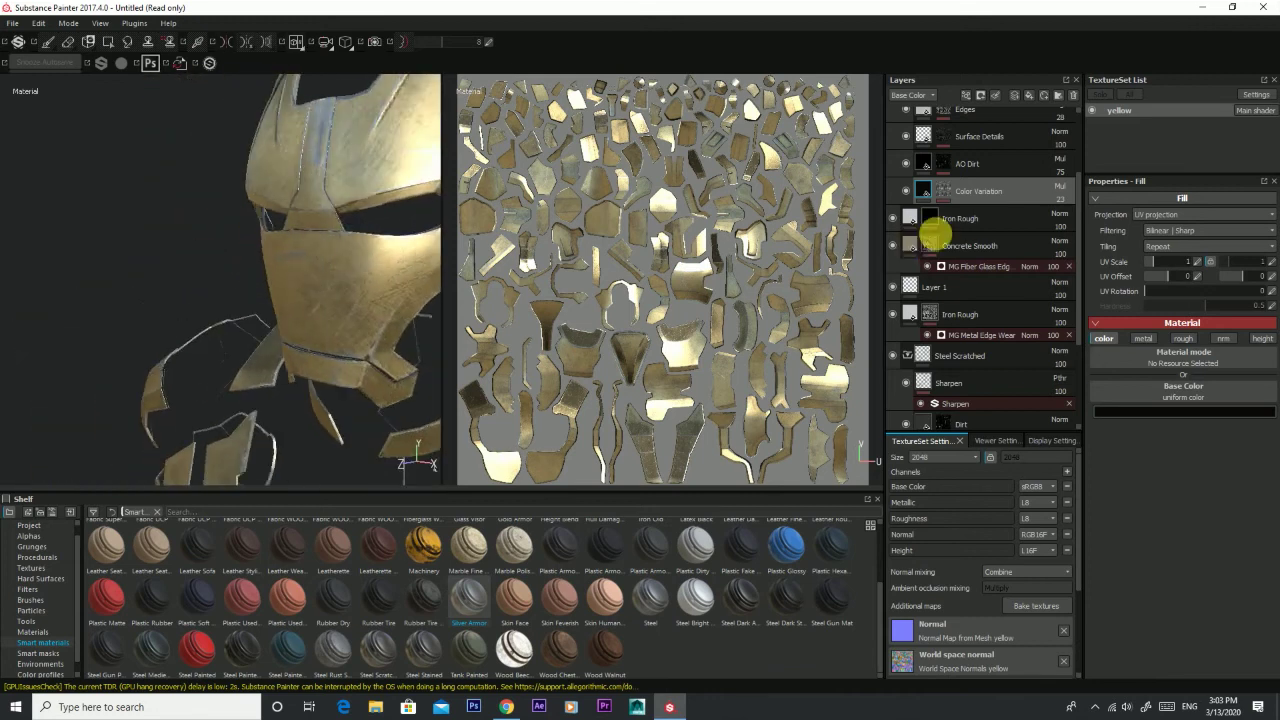
pyautogui.click(906, 166)
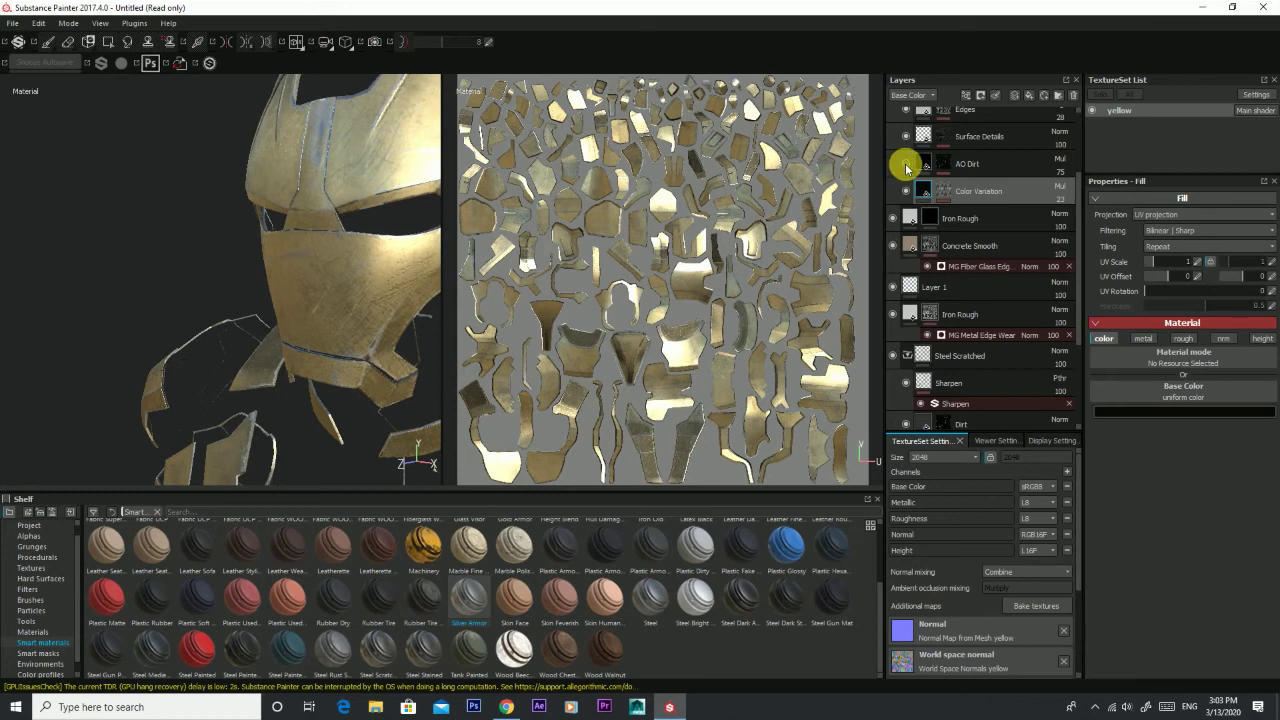
pyautogui.keyDown('alt'); pyautogui.moveTo(306, 294); pyautogui.dragTo(357, 297); pyautogui.keyUp('alt')
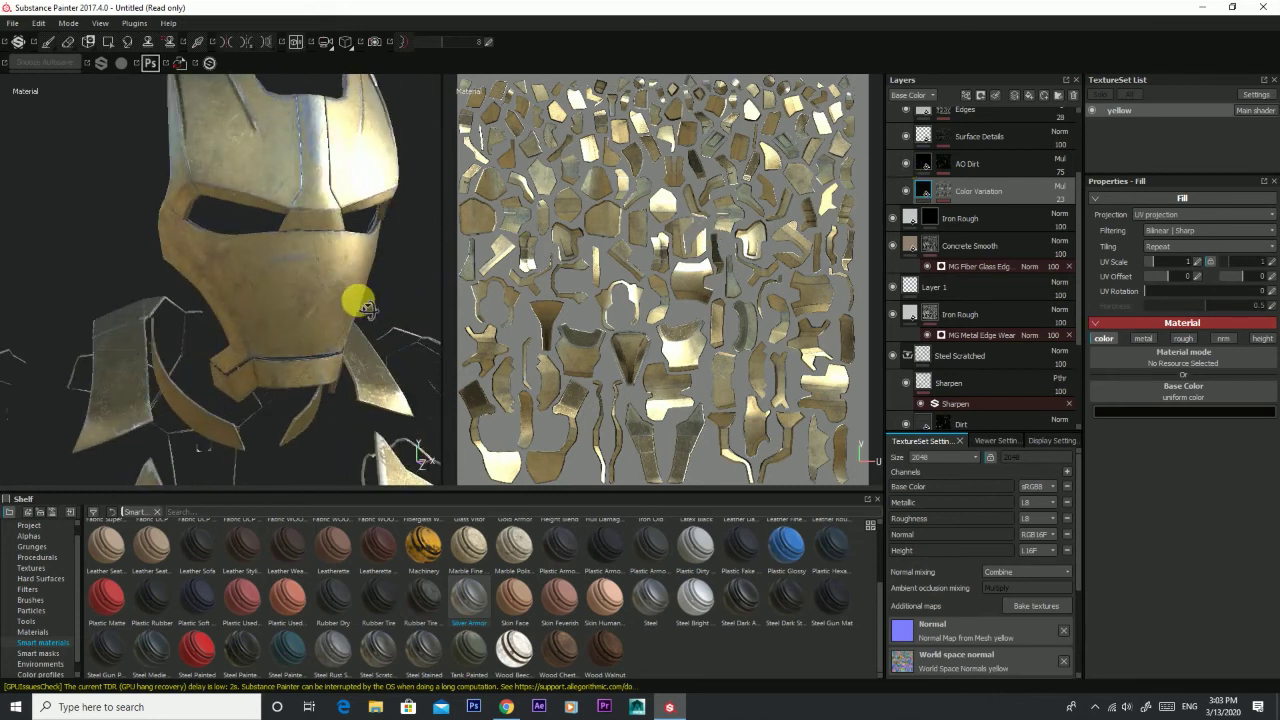
pyautogui.click(905, 137)
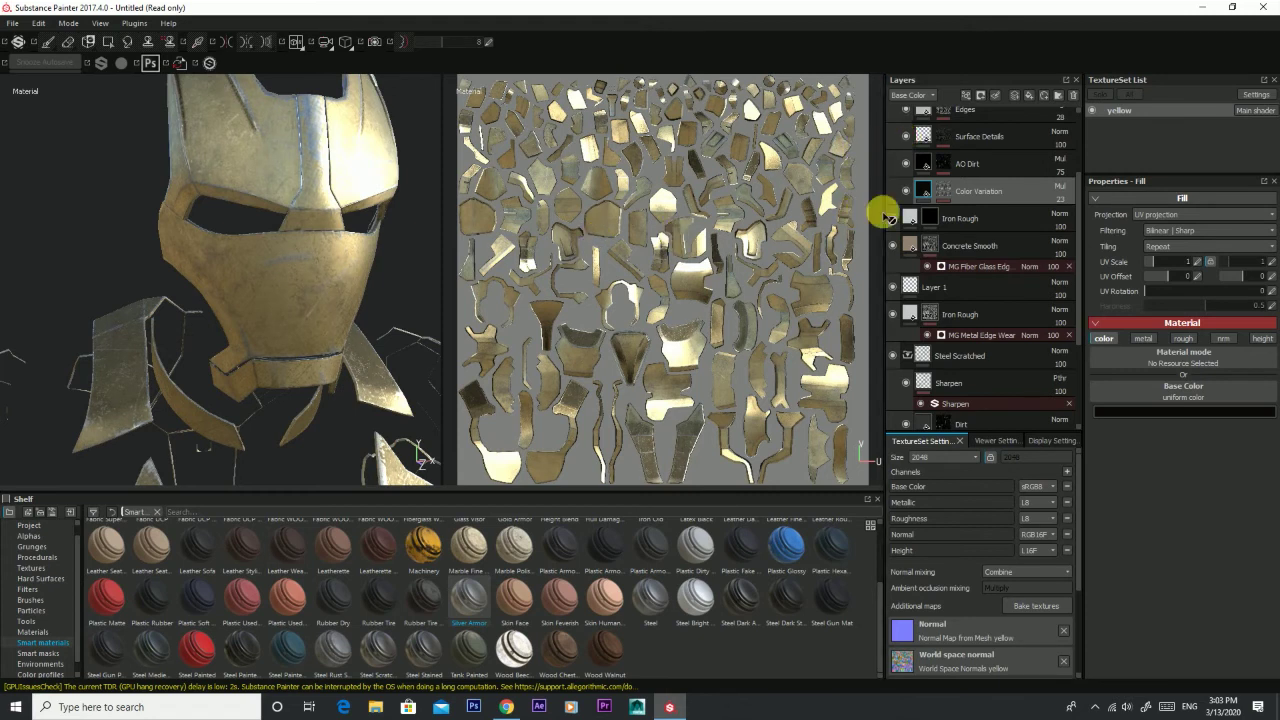
pyautogui.scroll(-2, 250, 331)
pyautogui.scroll(-2, 250, 334)
pyautogui.scroll(-2, 250, 334)
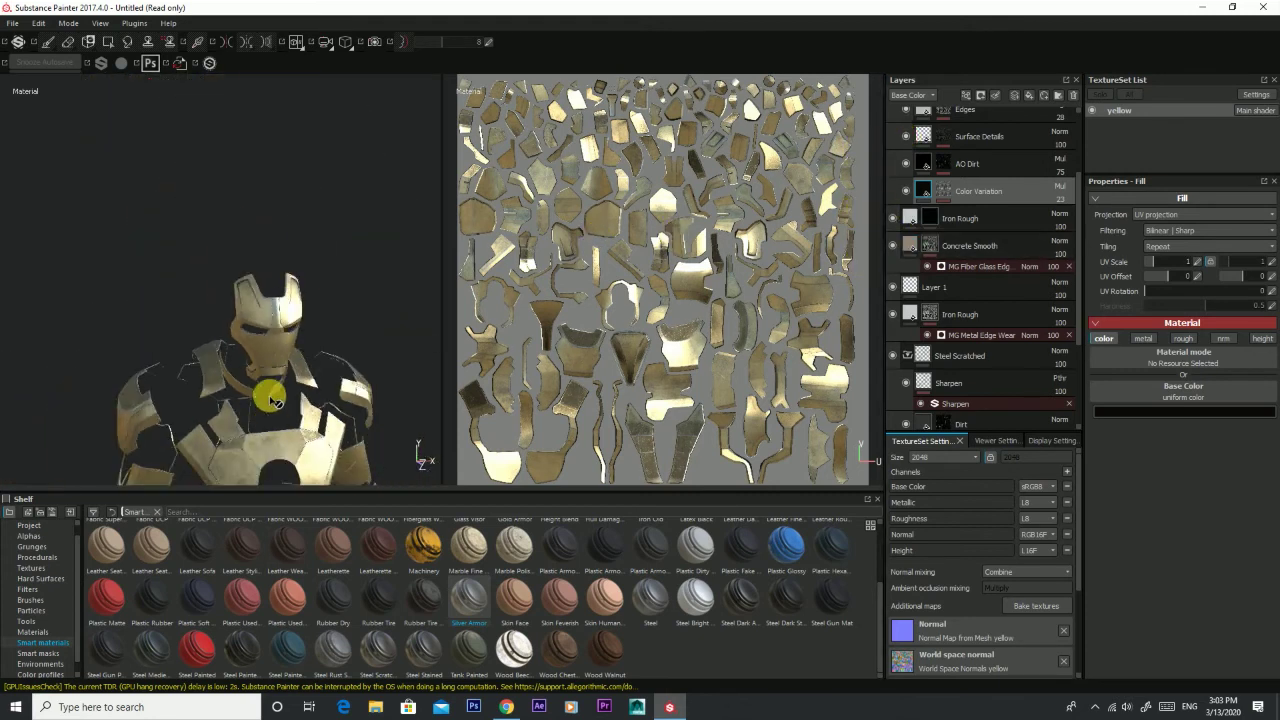
pyautogui.keyDown('alt'); pyautogui.moveTo(250, 334); pyautogui.dragTo(262, 200, button='middle'); pyautogui.keyUp('alt')
pyautogui.keyDown('alt'); pyautogui.moveTo(277, 300); pyautogui.dragTo(268, 185, button='middle'); pyautogui.keyUp('alt')
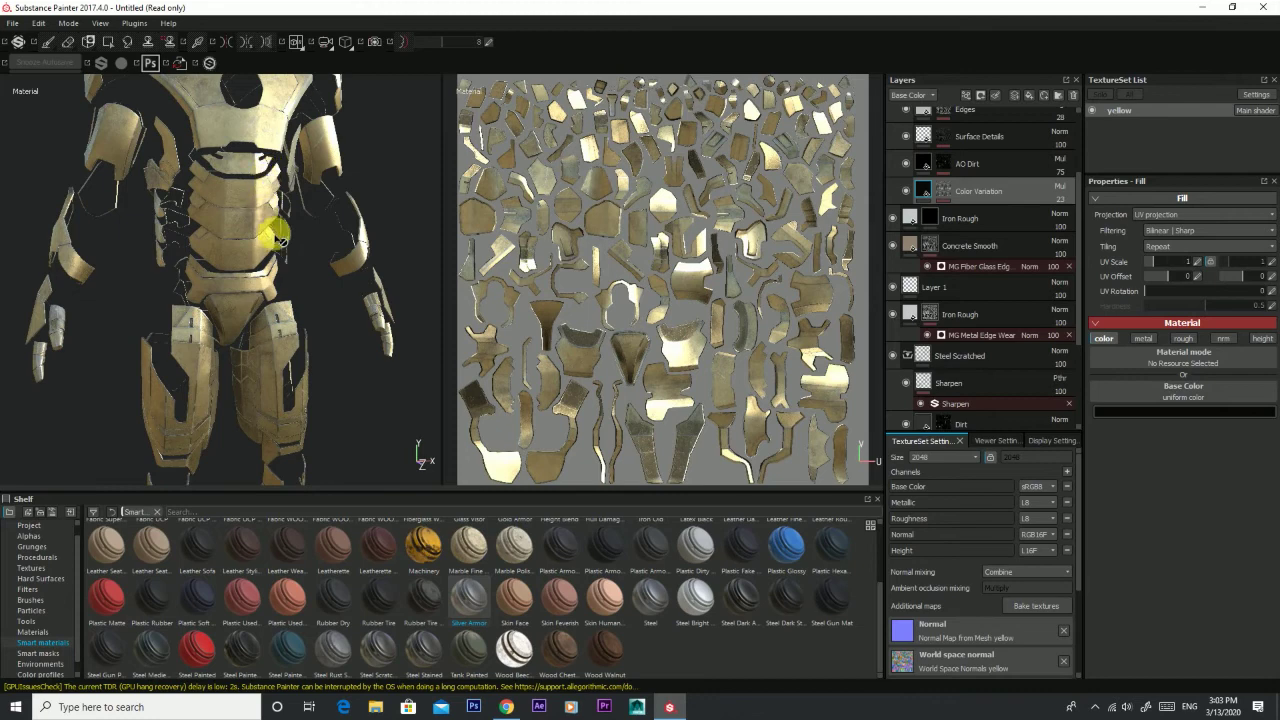
pyautogui.keyDown('alt'); pyautogui.moveTo(277, 237); pyautogui.dragTo(286, 306, button='right'); pyautogui.keyUp('alt')
pyautogui.moveTo(286, 306)
pyautogui.keyDown('alt'); pyautogui.mouseDown()
pyautogui.moveTo(60, 335)
pyautogui.moveTo(6, 286)
pyautogui.moveTo(206, 323)
pyautogui.mouseUp(); pyautogui.keyUp('alt')
pyautogui.moveTo(152, 235)
pyautogui.keyDown('alt'); pyautogui.mouseDown()
pyautogui.moveTo(129, 343)
pyautogui.moveTo(243, 329)
pyautogui.moveTo(320, 380)
pyautogui.moveTo(345, 257)
pyautogui.moveTo(220, 277)
pyautogui.moveTo(206, 194)
pyautogui.moveTo(180, 333)
pyautogui.mouseUp(); pyautogui.keyUp('alt')
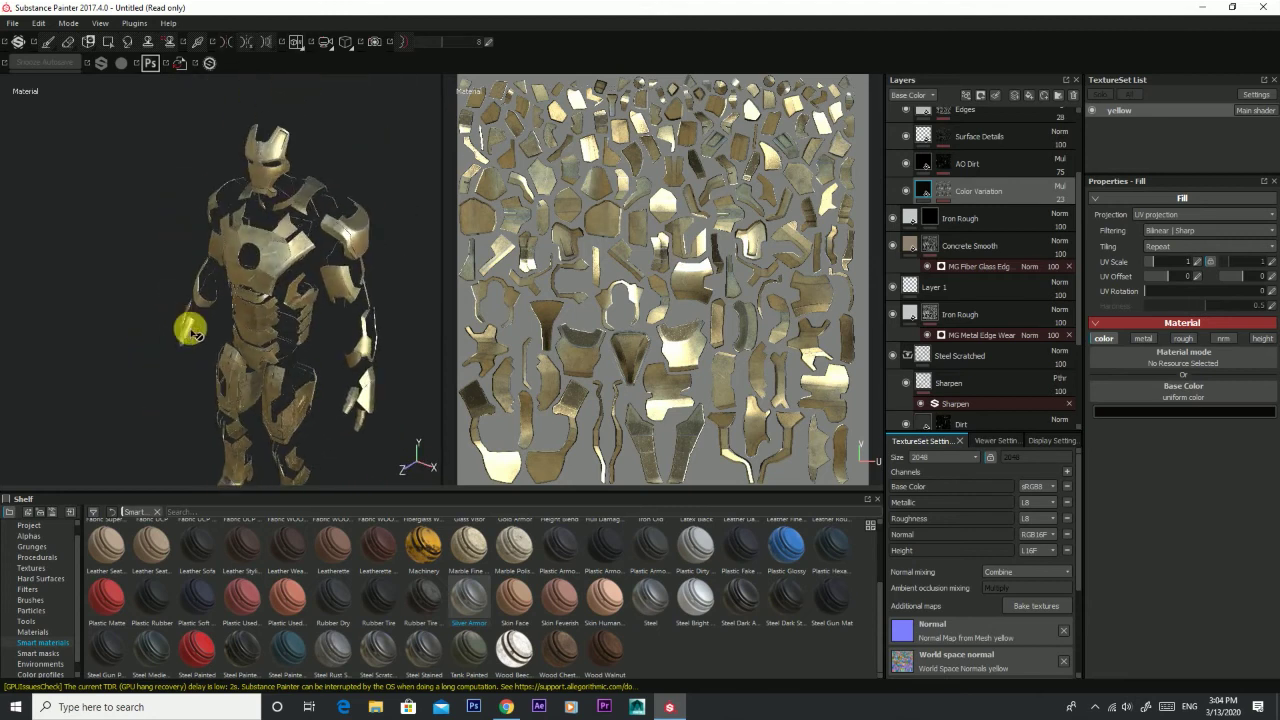
pyautogui.scroll(3, 189, 333)
pyautogui.scroll(2, 425, 580)
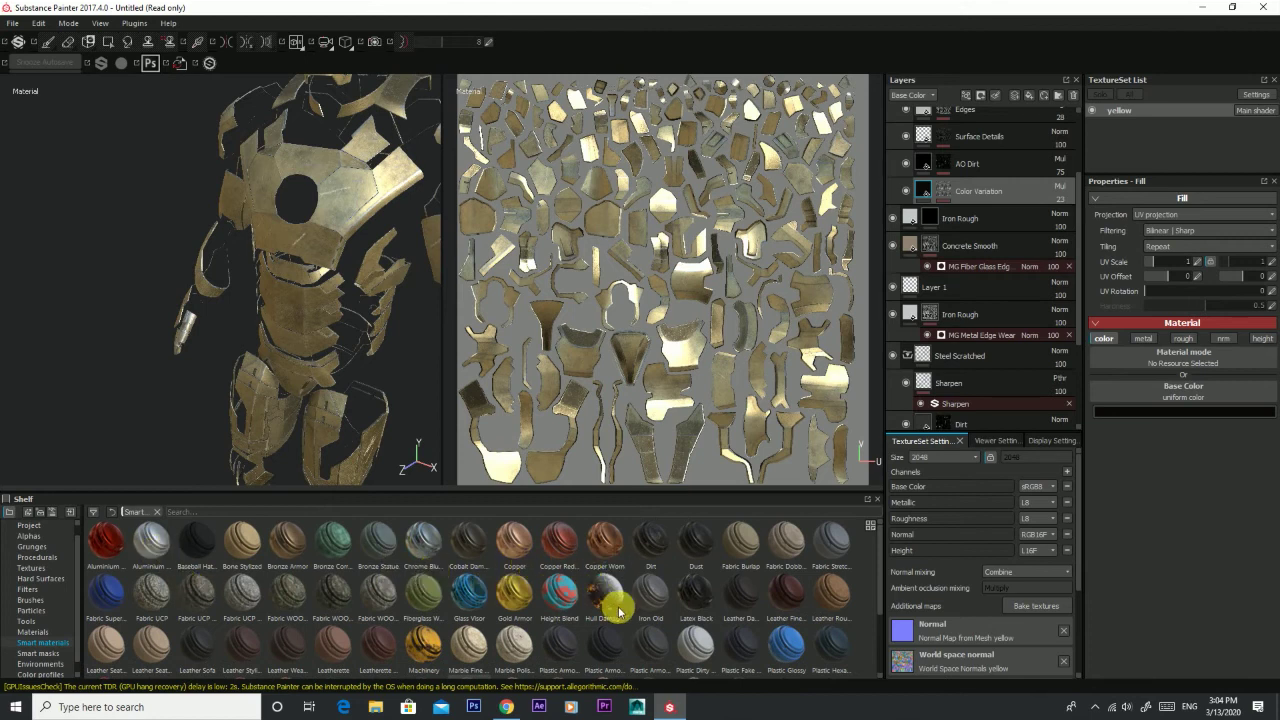
# Step: Drag the Concrete Dusty material from the Materials shelf onto the top of the layer stack
pyautogui.click(32, 632)
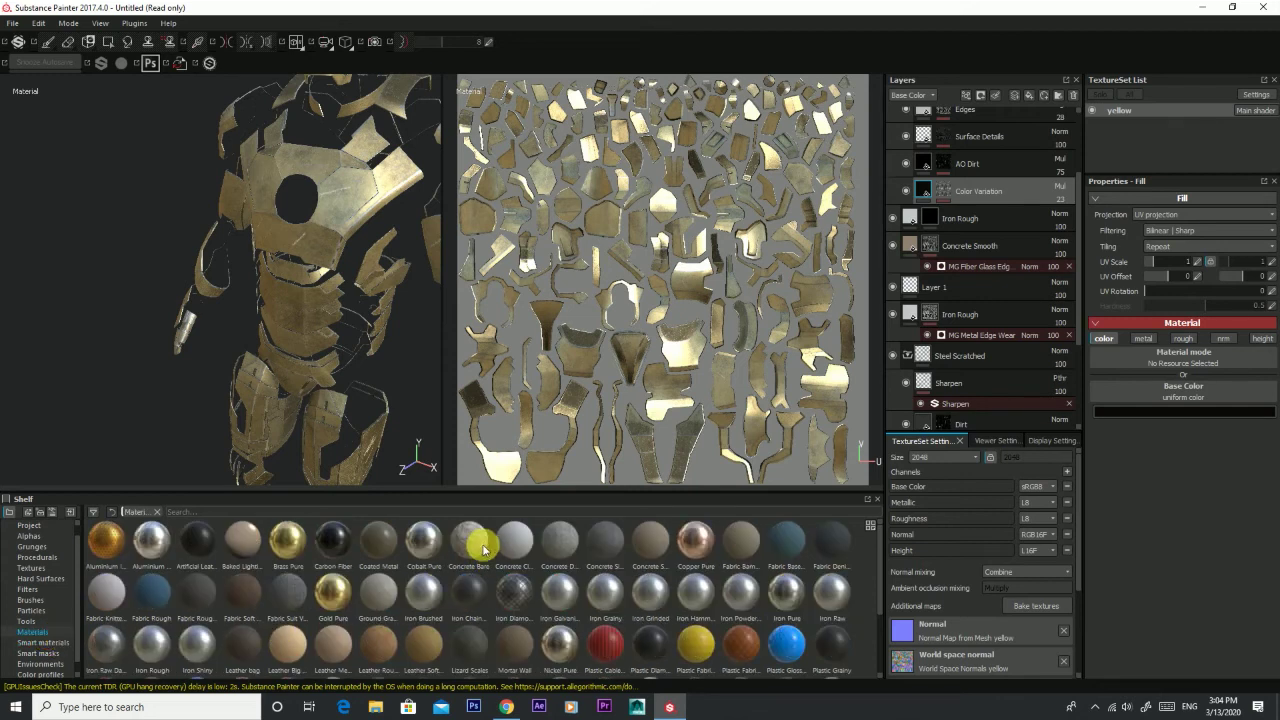
pyautogui.moveTo(560, 545)
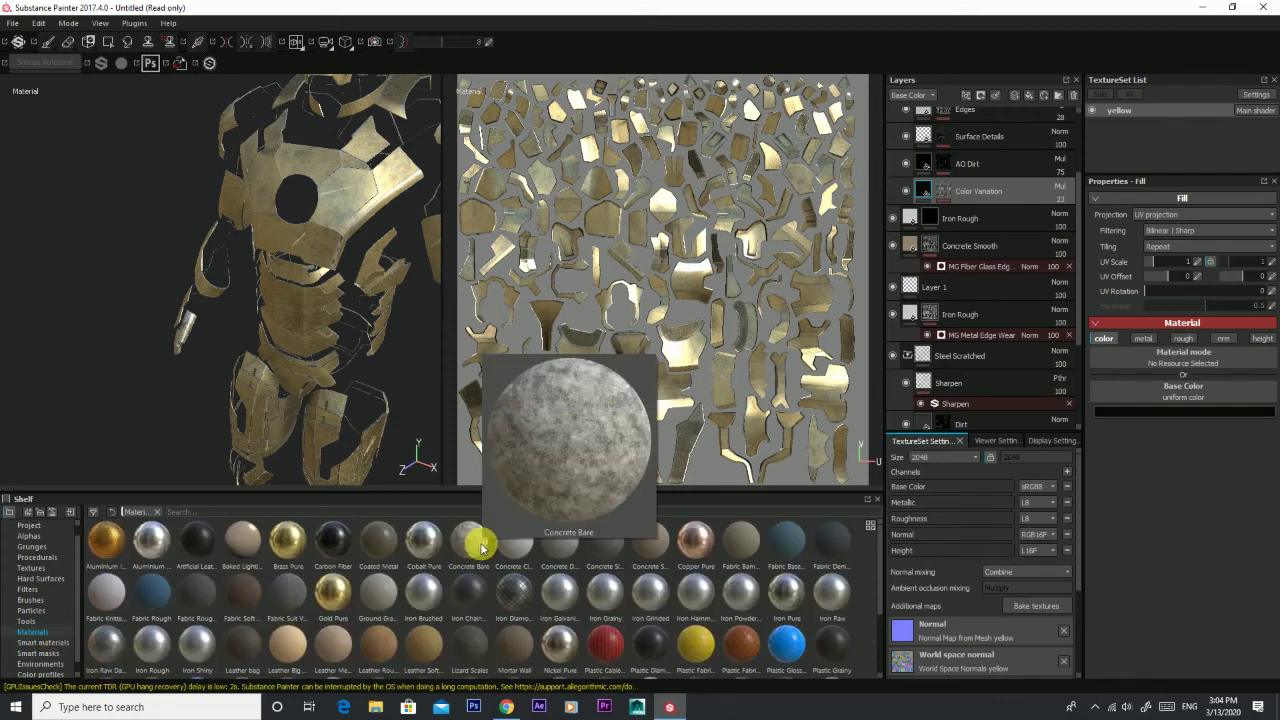
pyautogui.click(555, 548)
pyautogui.moveTo(547, 548)
pyautogui.mouseDown()
pyautogui.moveTo(1015, 152)
pyautogui.moveTo(552, 550)
pyautogui.mouseUp()
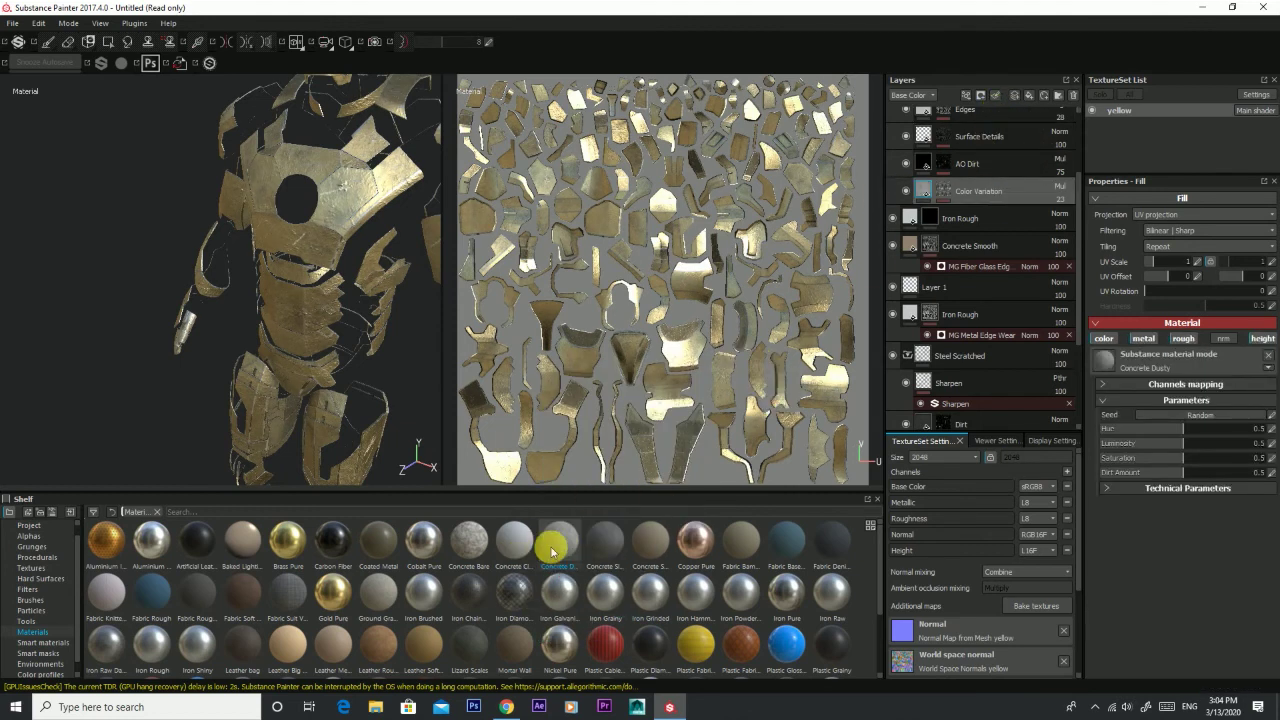
pyautogui.scroll(3, 897, 269)
pyautogui.moveTo(570, 551); pyautogui.dragTo(999, 136)
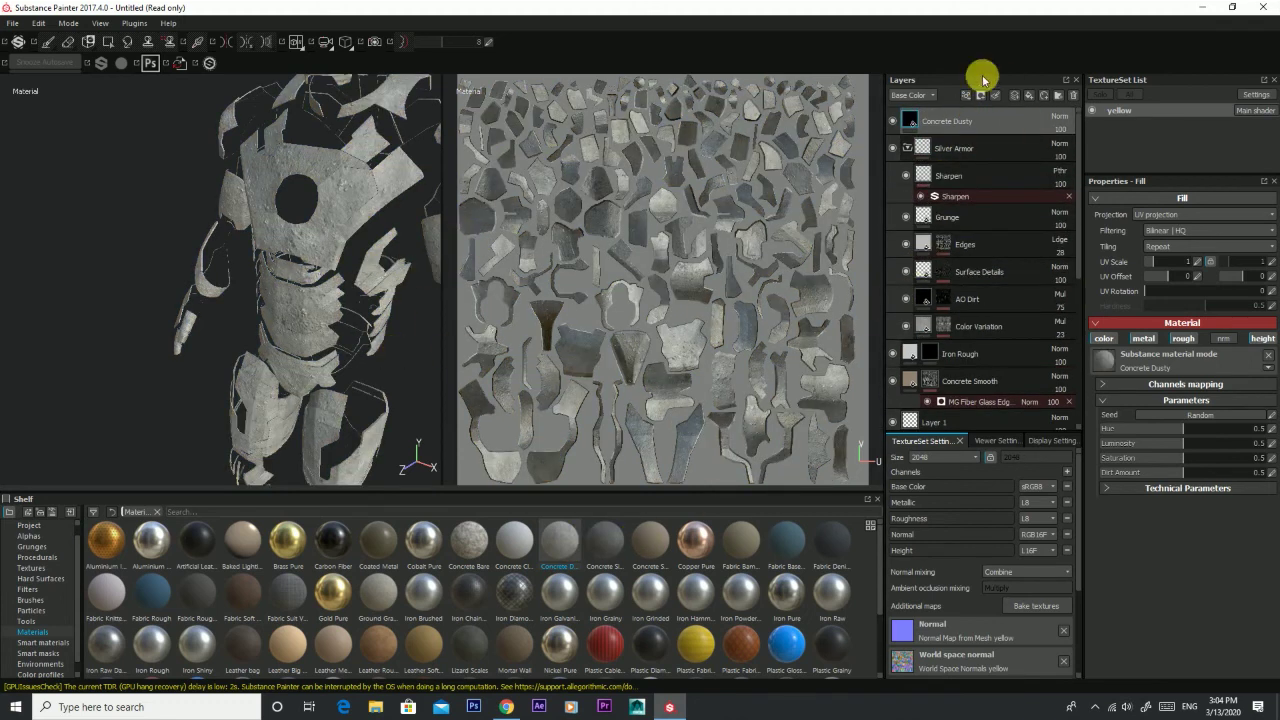
# Step: Add a mask to Concrete Dusty and choose the Dirt 1 brush at size 37.85
pyautogui.rightClick(946, 121)
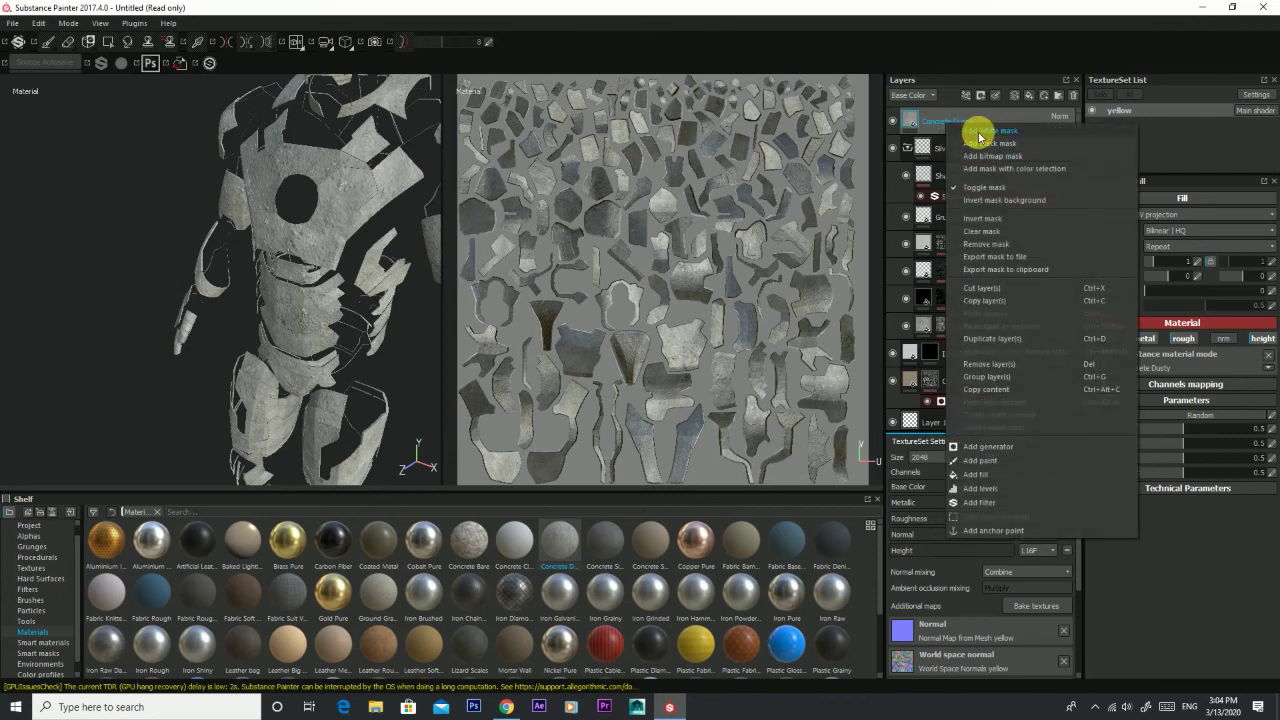
pyautogui.click(978, 132)
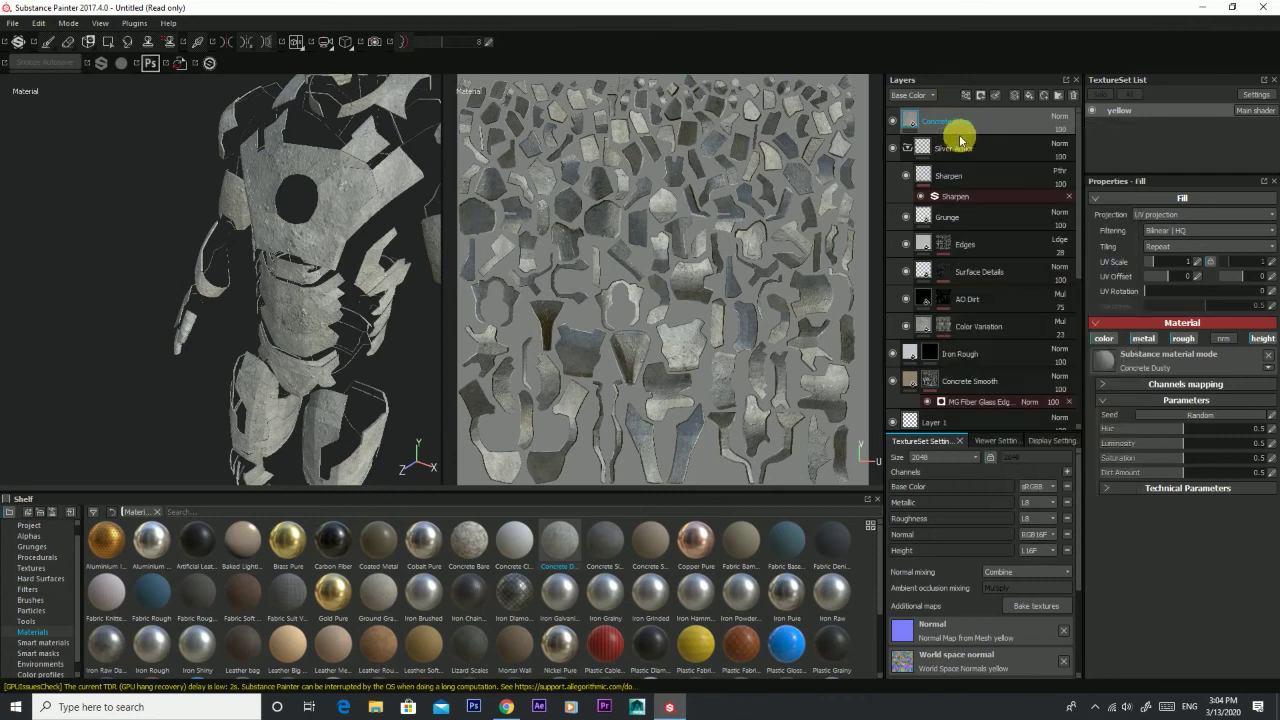
pyautogui.click(40, 601)
pyautogui.click(322, 605)
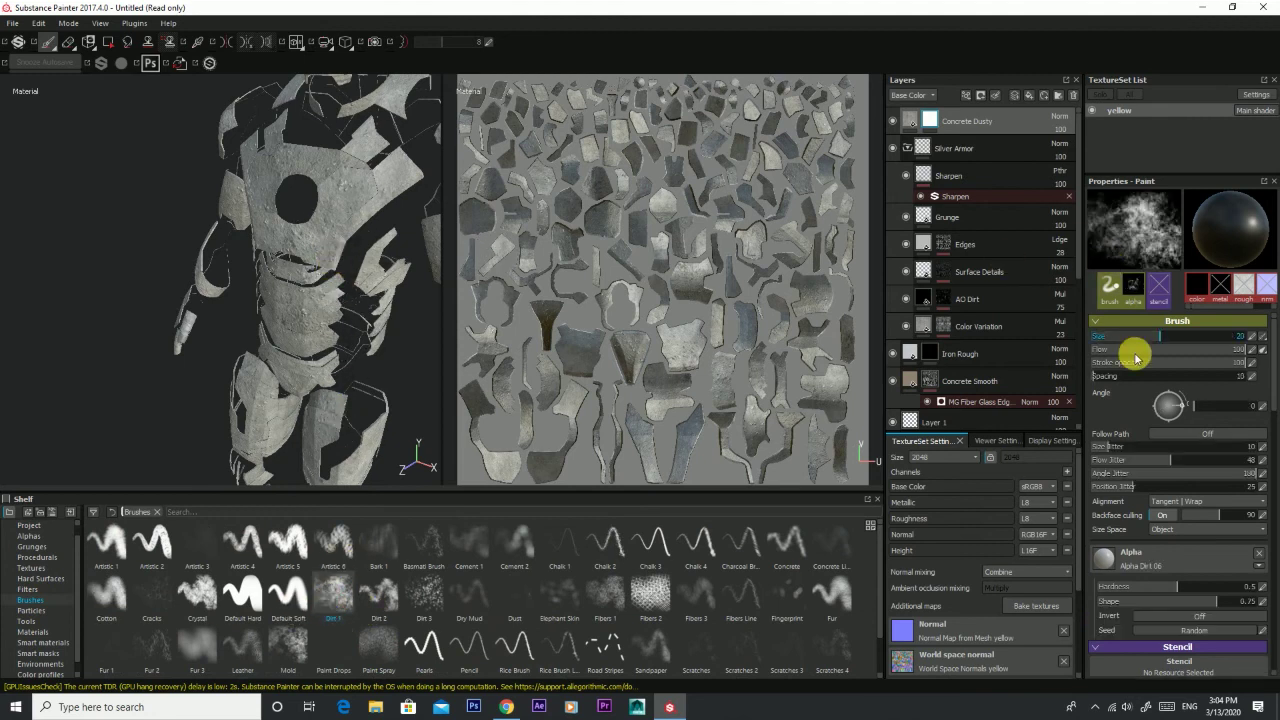
pyautogui.moveTo(1155, 340); pyautogui.dragTo(1186, 336)
# Step: Paint the mask so dusty grime appears only in patches, checking the armor from several angles
pyautogui.moveTo(306, 120)
pyautogui.mouseDown()
pyautogui.moveTo(323, 229)
pyautogui.moveTo(340, 177)
pyautogui.mouseUp()
pyautogui.hotkey('ctrl', 'z')
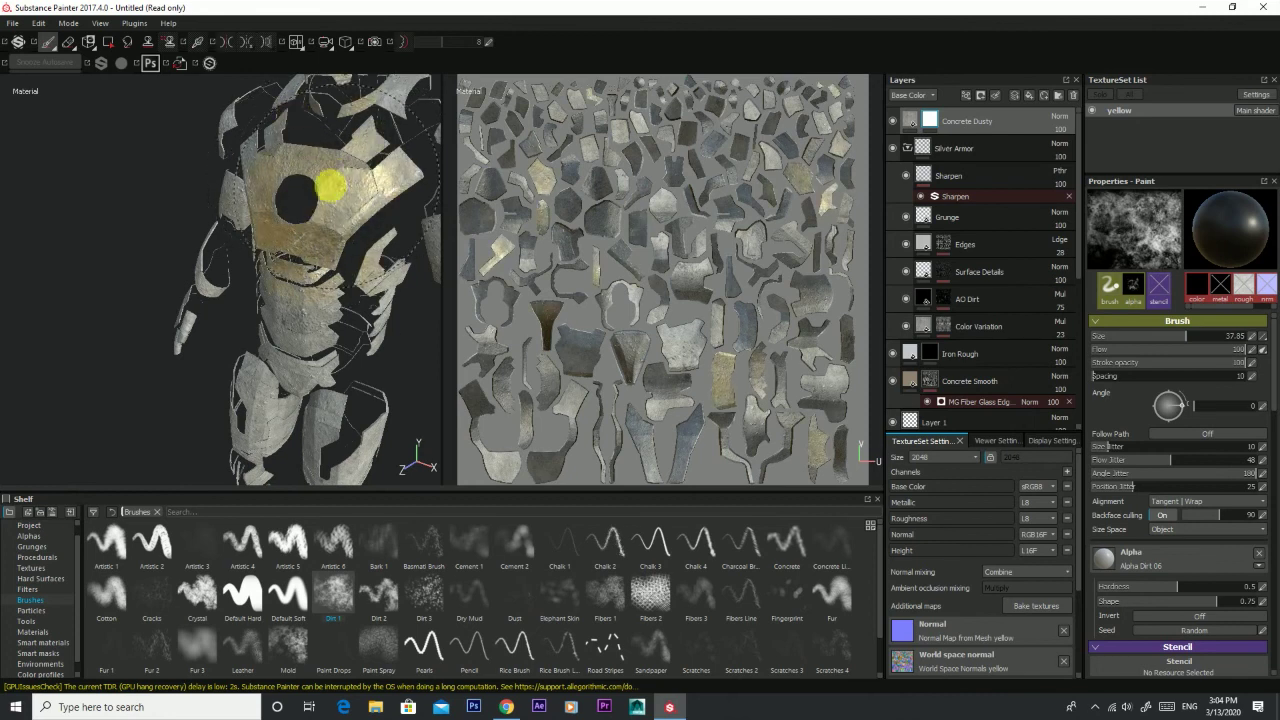
pyautogui.press('f')
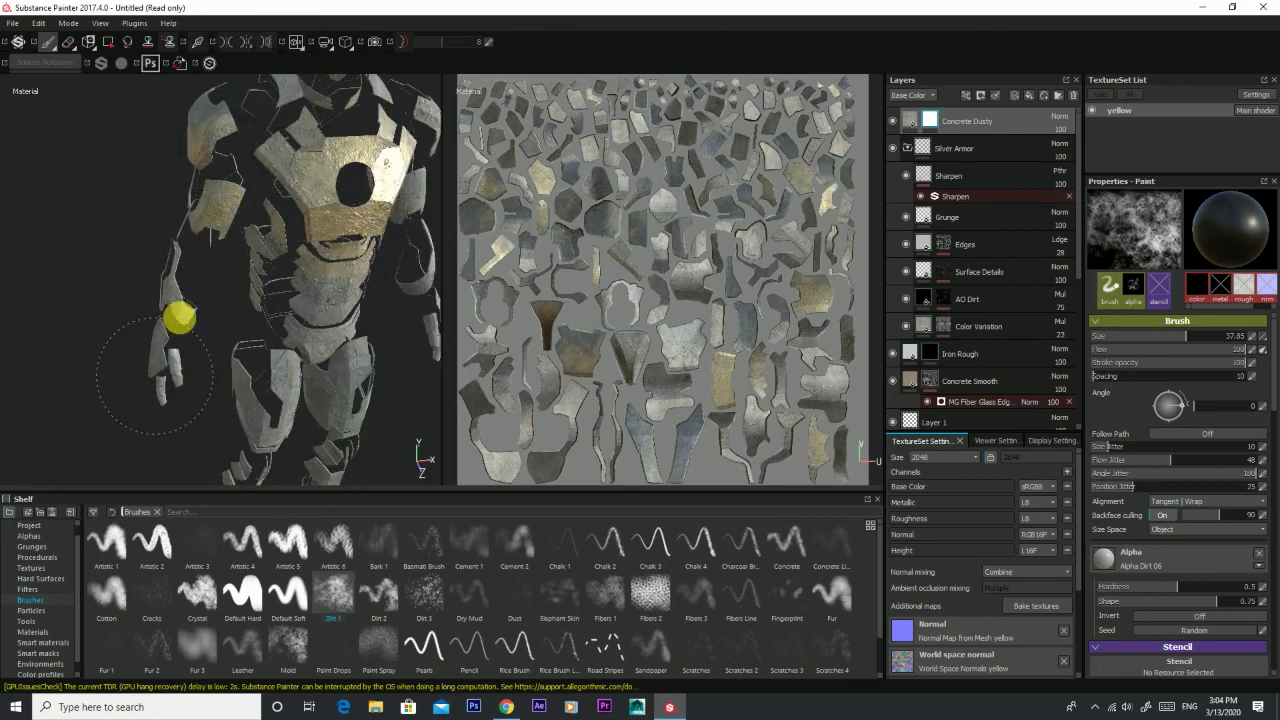
pyautogui.moveTo(306, 363)
pyautogui.keyDown('alt'); pyautogui.mouseDown()
pyautogui.moveTo(237, 337)
pyautogui.moveTo(145, 147)
pyautogui.mouseUp(); pyautogui.keyUp('alt')
pyautogui.moveTo(145, 147)
pyautogui.keyDown('shift'); pyautogui.mouseDown(button='right')
pyautogui.moveTo(163, 349)
pyautogui.moveTo(223, 480)
pyautogui.moveTo(260, 432)
pyautogui.mouseUp(button='right'); pyautogui.keyUp('shift')
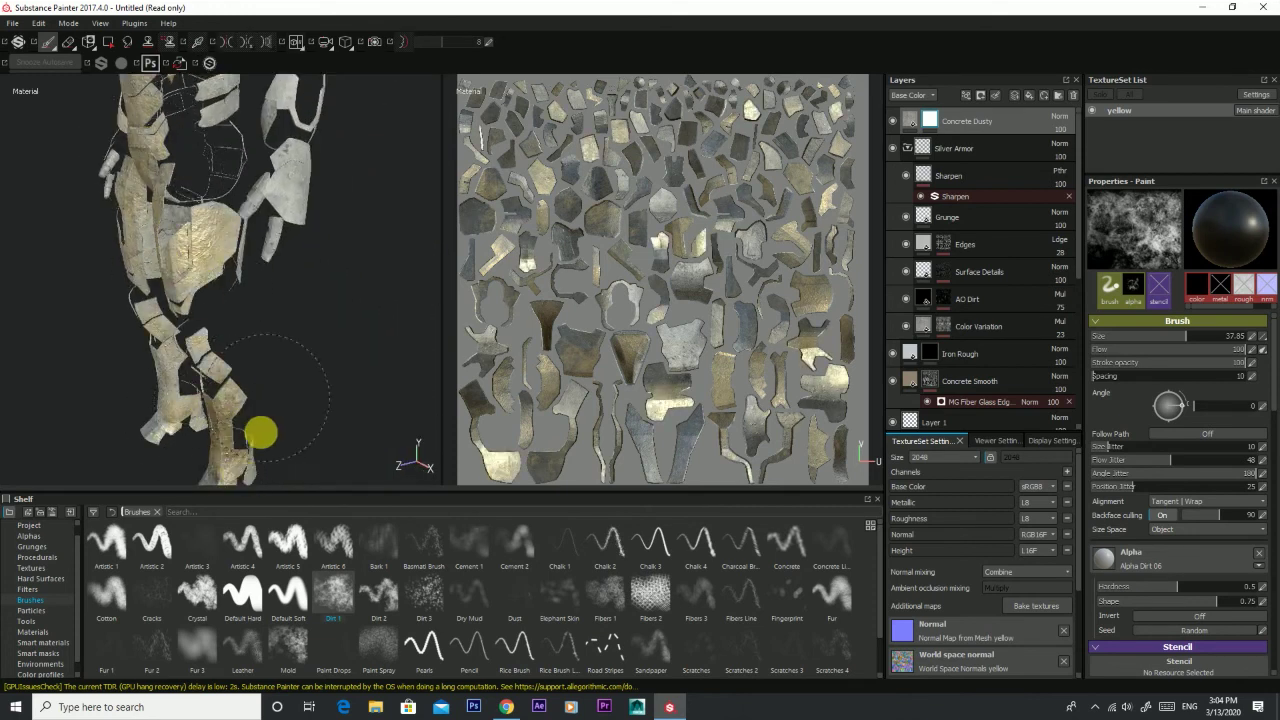
pyautogui.keyDown('alt'); pyautogui.moveTo(309, 237); pyautogui.dragTo(309, 297); pyautogui.keyUp('alt')
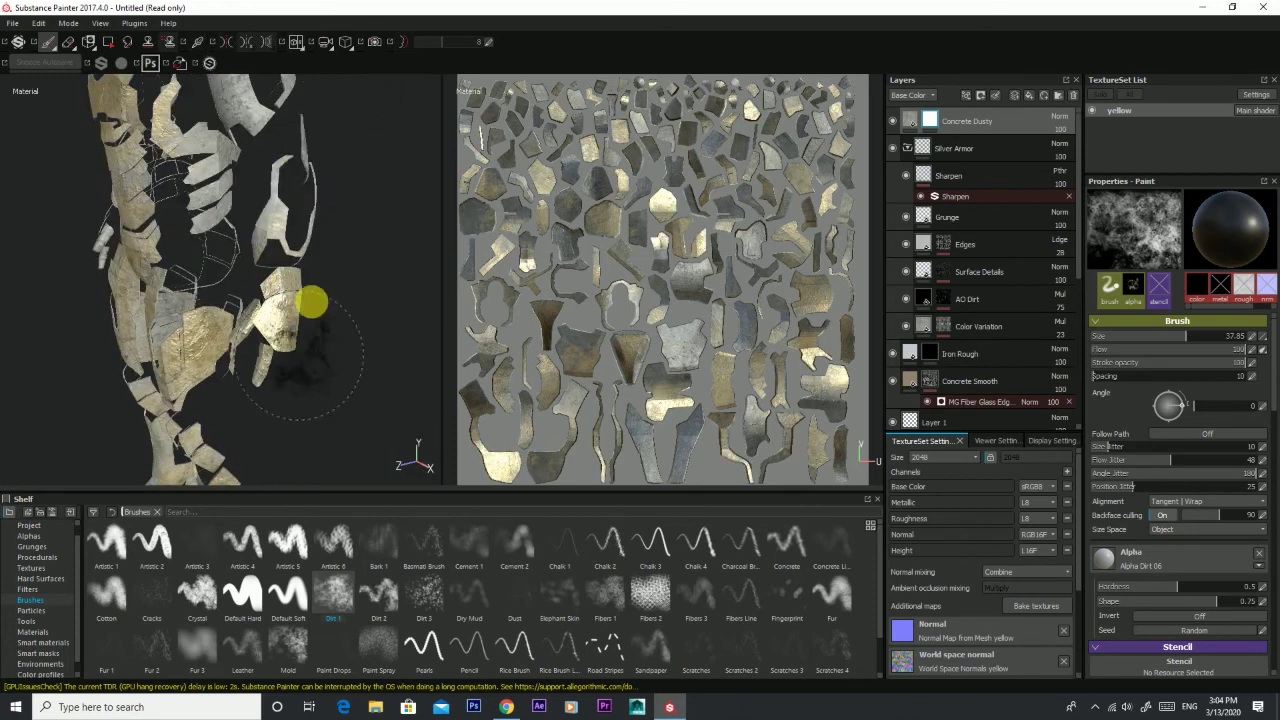
pyautogui.keyDown('alt'); pyautogui.moveTo(185, 200); pyautogui.dragTo(240, 194); pyautogui.keyUp('alt')
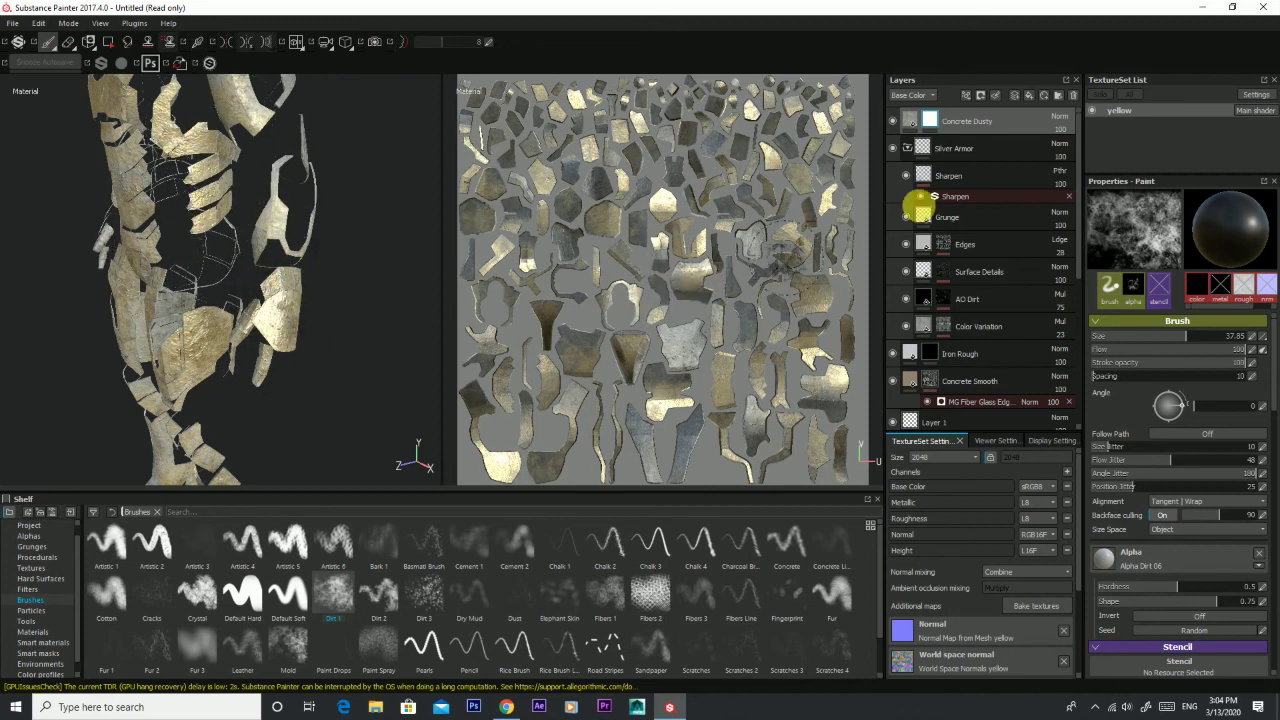
pyautogui.moveTo(377, 189)
pyautogui.keyDown('alt'); pyautogui.mouseDown()
pyautogui.moveTo(257, 140)
pyautogui.moveTo(157, 143)
pyautogui.moveTo(294, 360)
pyautogui.mouseUp(); pyautogui.keyUp('alt')
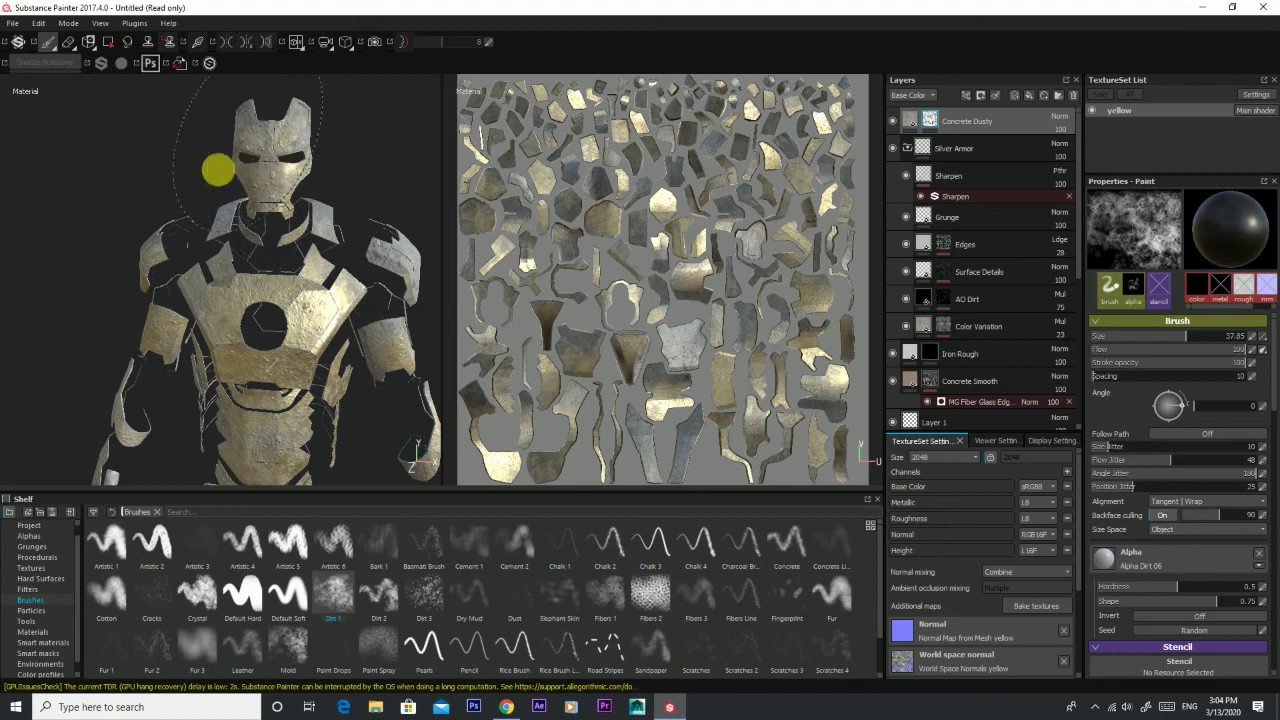
pyautogui.moveTo(273, 180)
pyautogui.keyDown('alt'); pyautogui.mouseDown()
pyautogui.moveTo(177, 277)
pyautogui.moveTo(163, 266)
pyautogui.mouseUp(); pyautogui.keyUp('alt')
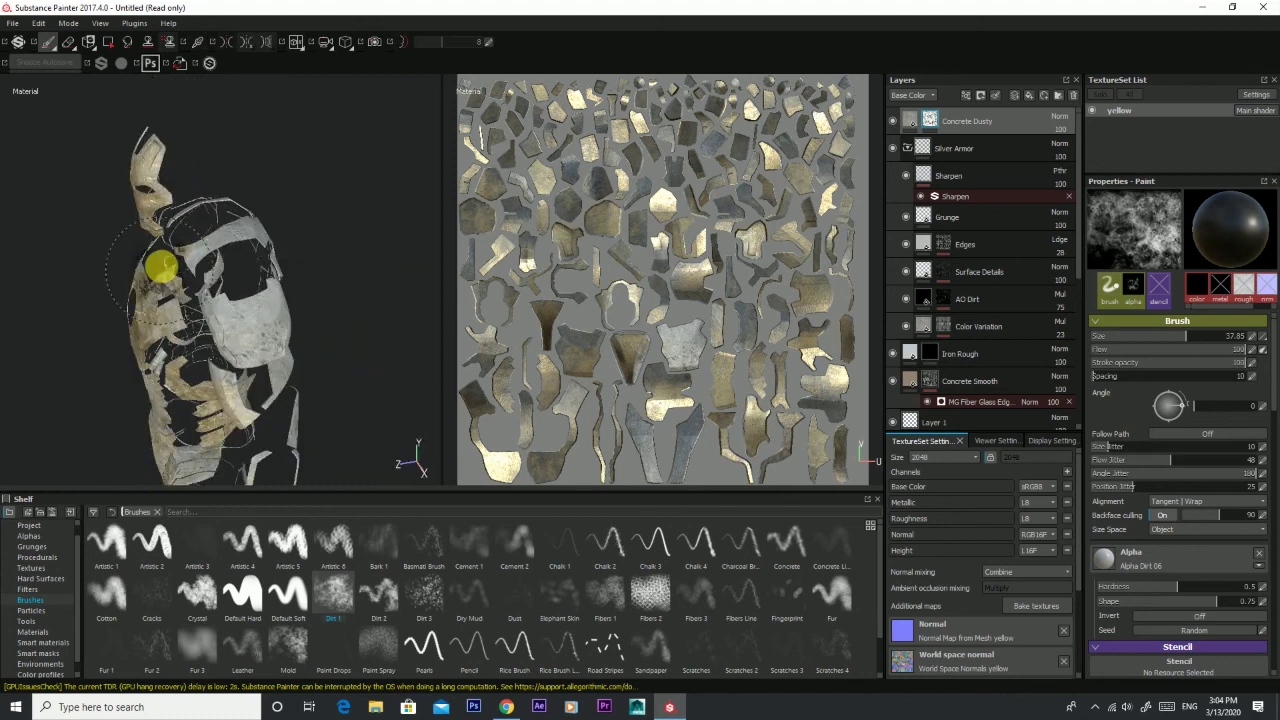
pyautogui.moveTo(346, 343)
pyautogui.keyDown('alt'); pyautogui.mouseDown()
pyautogui.moveTo(206, 251)
pyautogui.moveTo(166, 364)
pyautogui.mouseUp(); pyautogui.keyUp('alt')
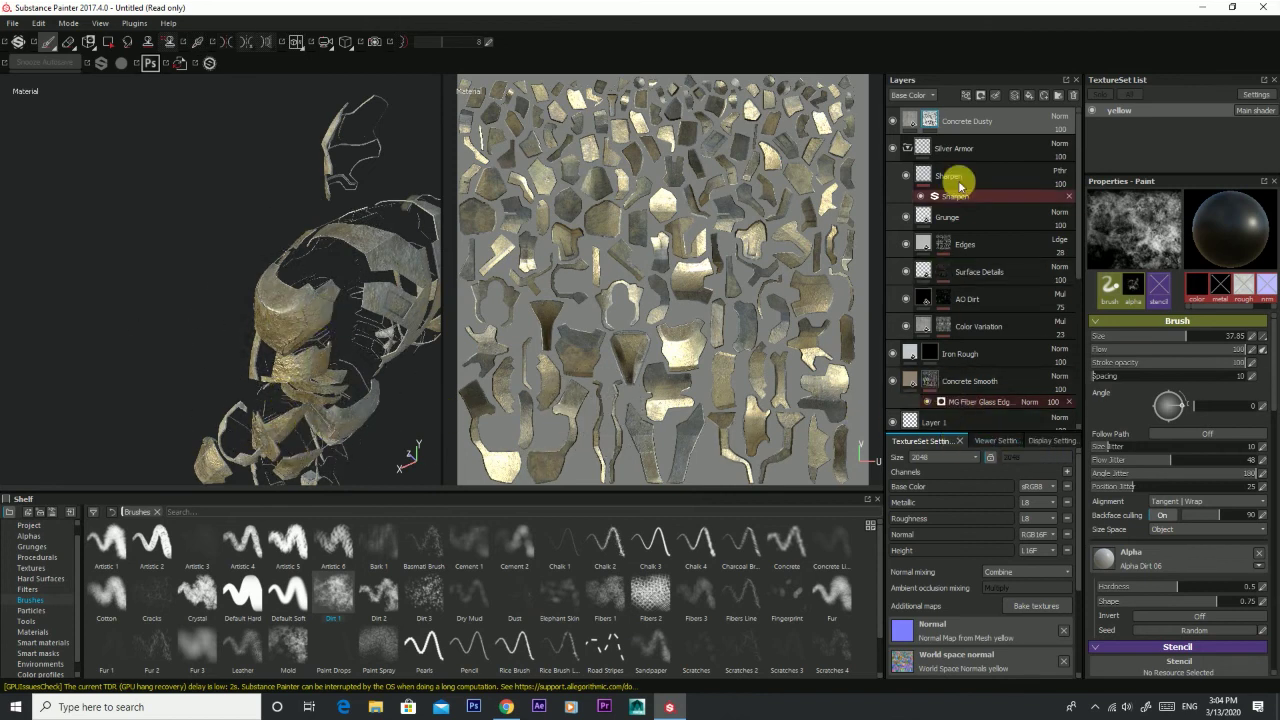
# Step: Paint a dirt patch on the chest of Concrete Dusty and toggle the layer's visibility to compare
pyautogui.click(913, 120)
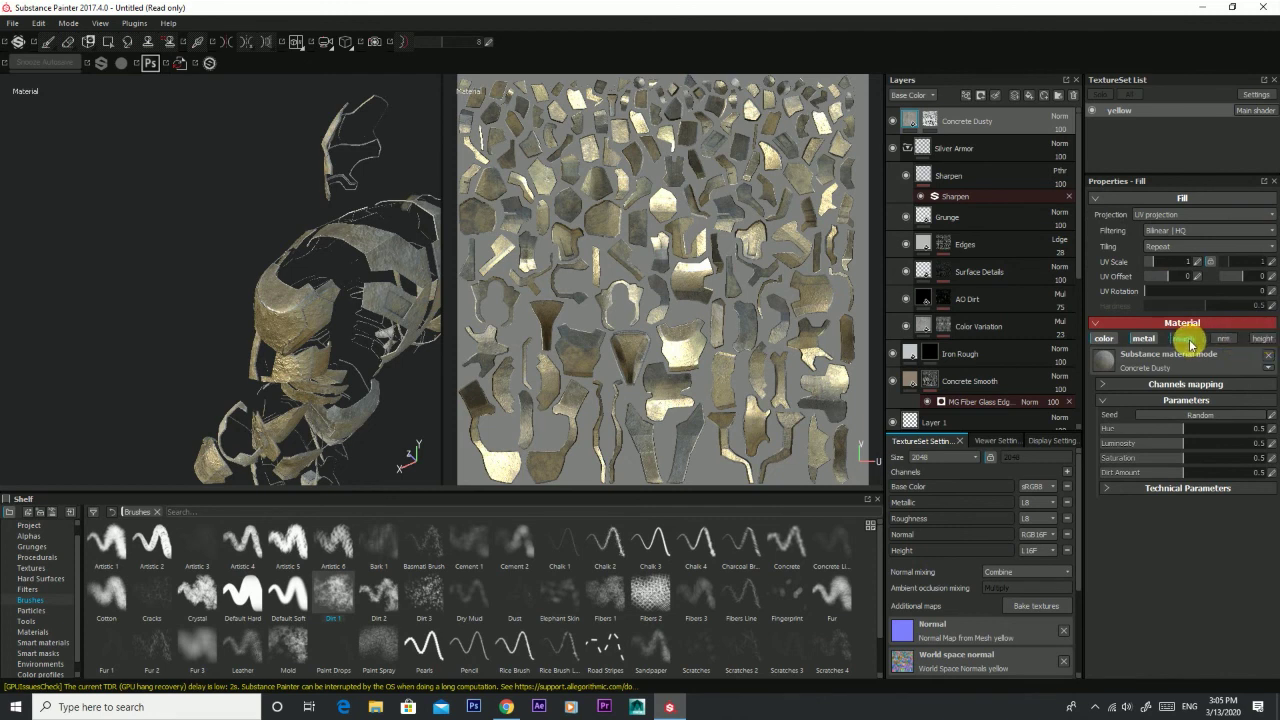
pyautogui.keyDown('alt'); pyautogui.moveTo(300, 338); pyautogui.dragTo(432, 322); pyautogui.keyUp('alt')
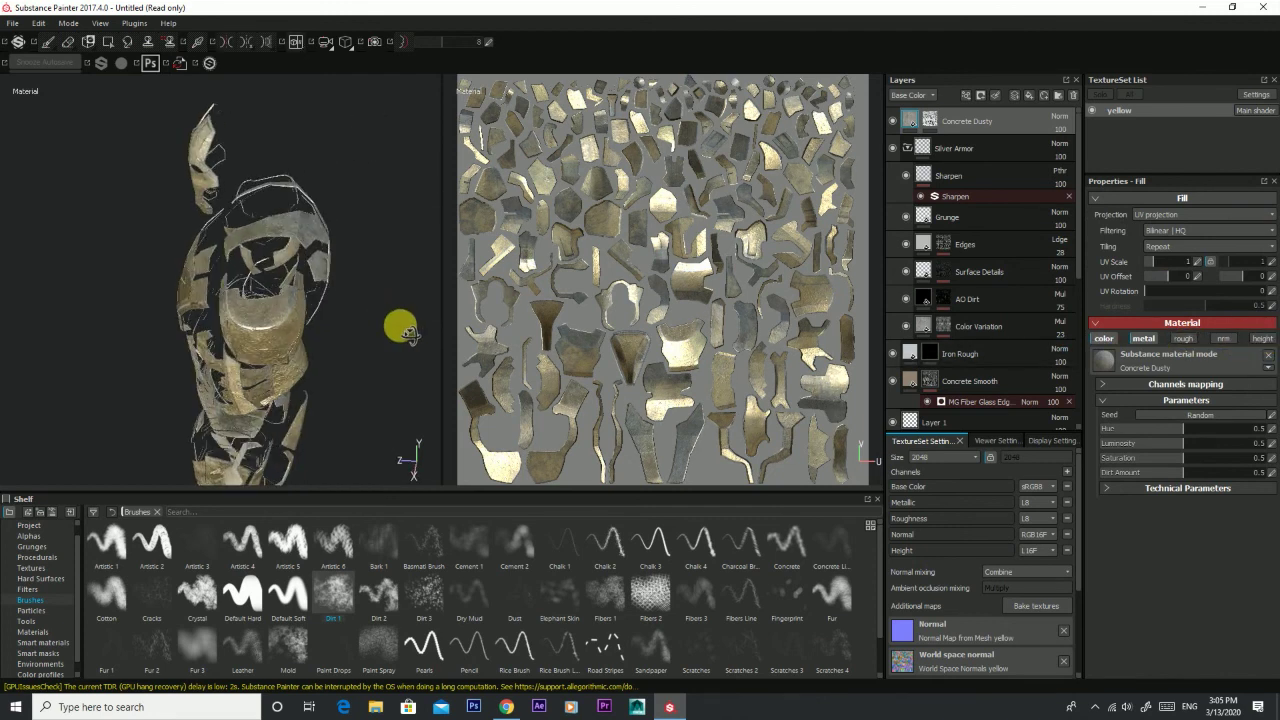
pyautogui.press('1')
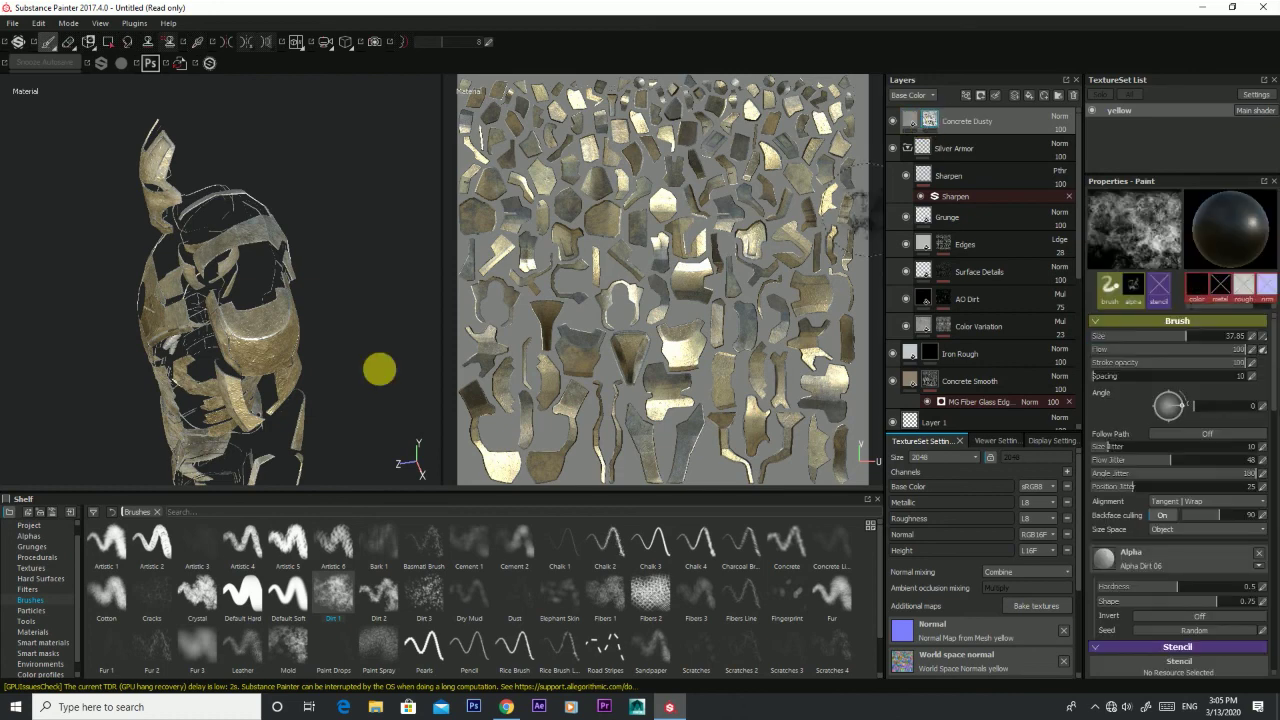
pyautogui.keyDown('alt'); pyautogui.moveTo(366, 323); pyautogui.dragTo(229, 337); pyautogui.keyUp('alt')
pyautogui.scroll(2, 285, 105)
pyautogui.scroll(1, 287, 150)
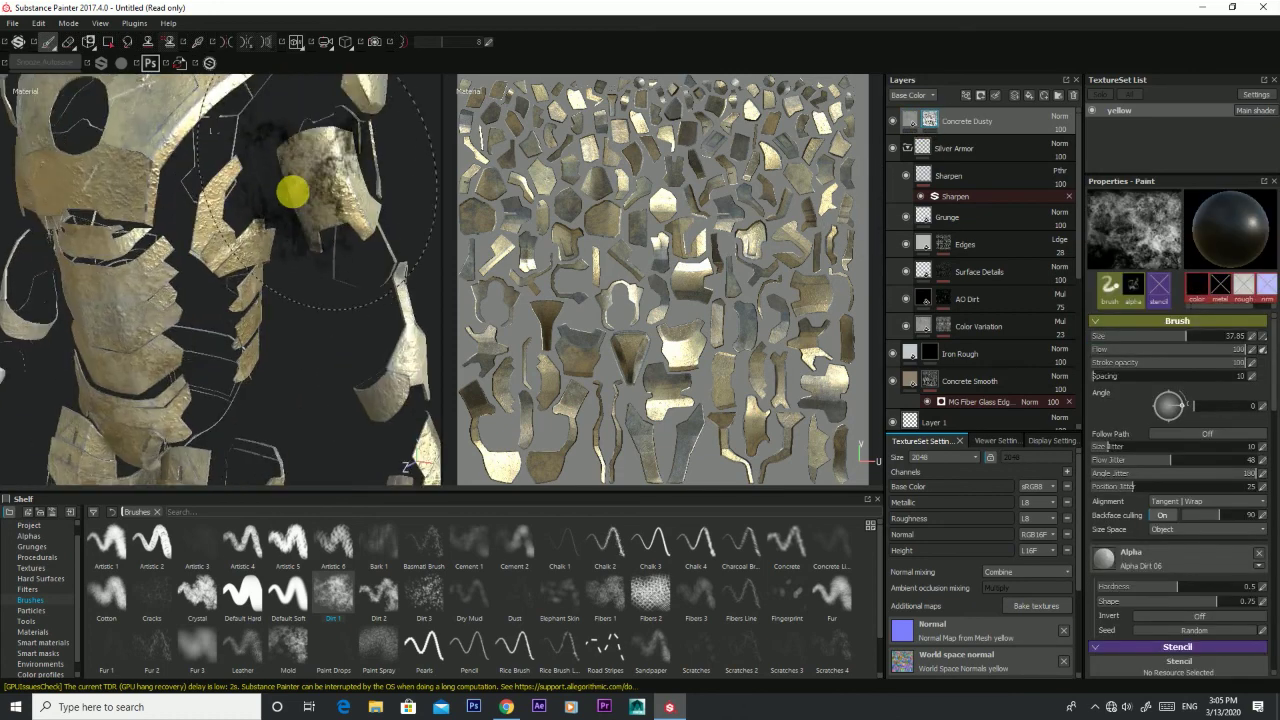
pyautogui.scroll(1, 260, 260)
pyautogui.scroll(-1, 170, 300)
pyautogui.scroll(-3, 176, 303)
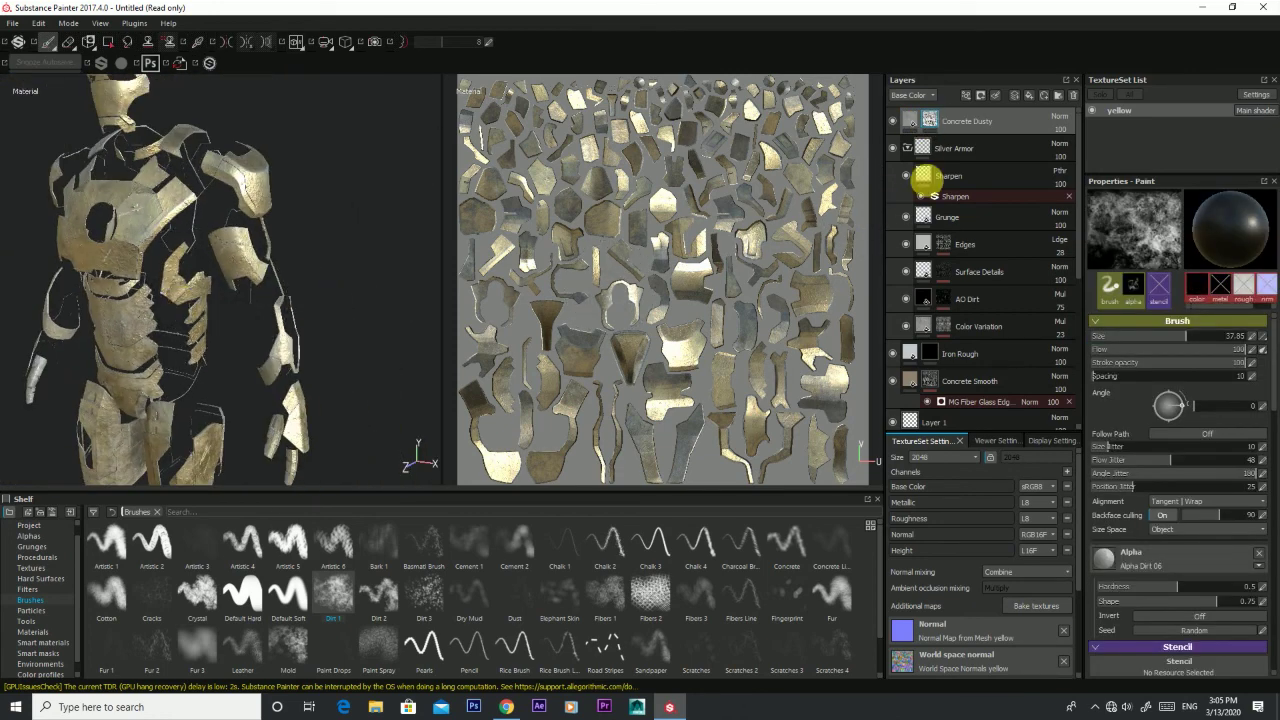
pyautogui.click(893, 121)
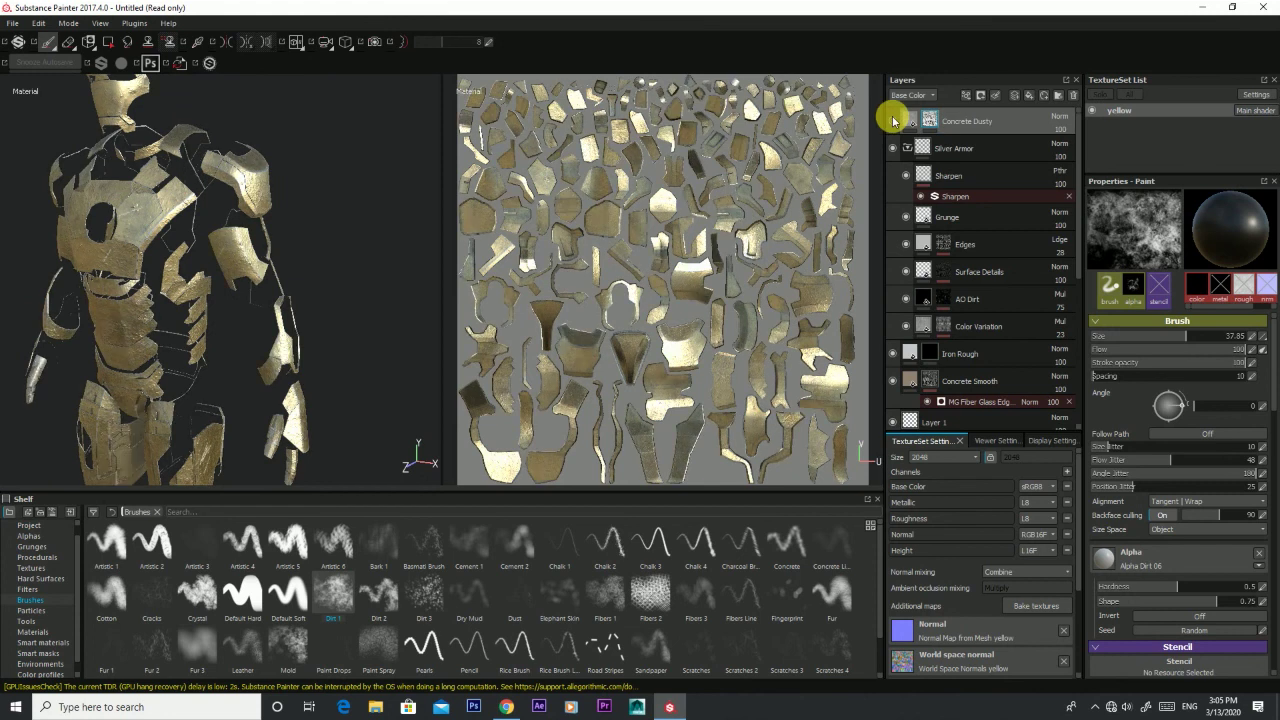
pyautogui.click(893, 121)
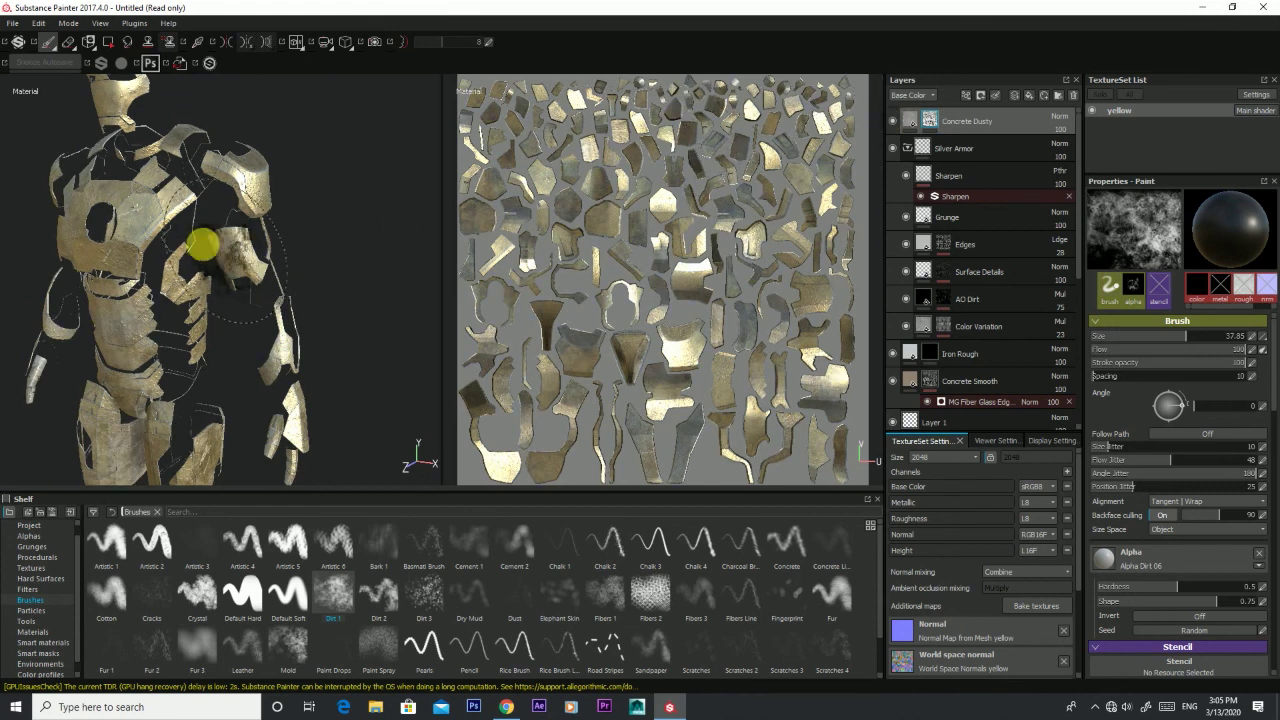
# Step: Undo the chest dirt patch and delete the Concrete Dusty layer
pyautogui.scroll(-2, 202, 245)
pyautogui.scroll(-2, 271, 386)
pyautogui.scroll(4, 271, 314)
pyautogui.scroll(2, 291, 371)
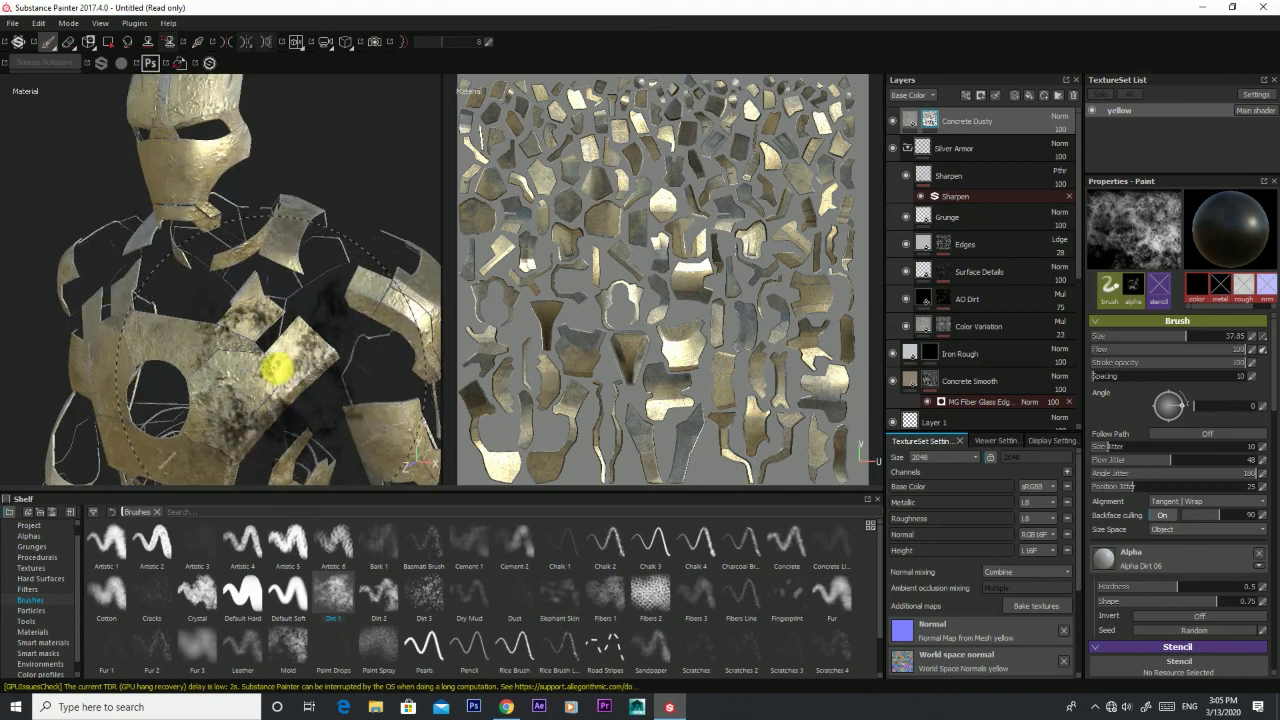
pyautogui.hotkey('ctrl', 'z')
pyautogui.press('Delete')
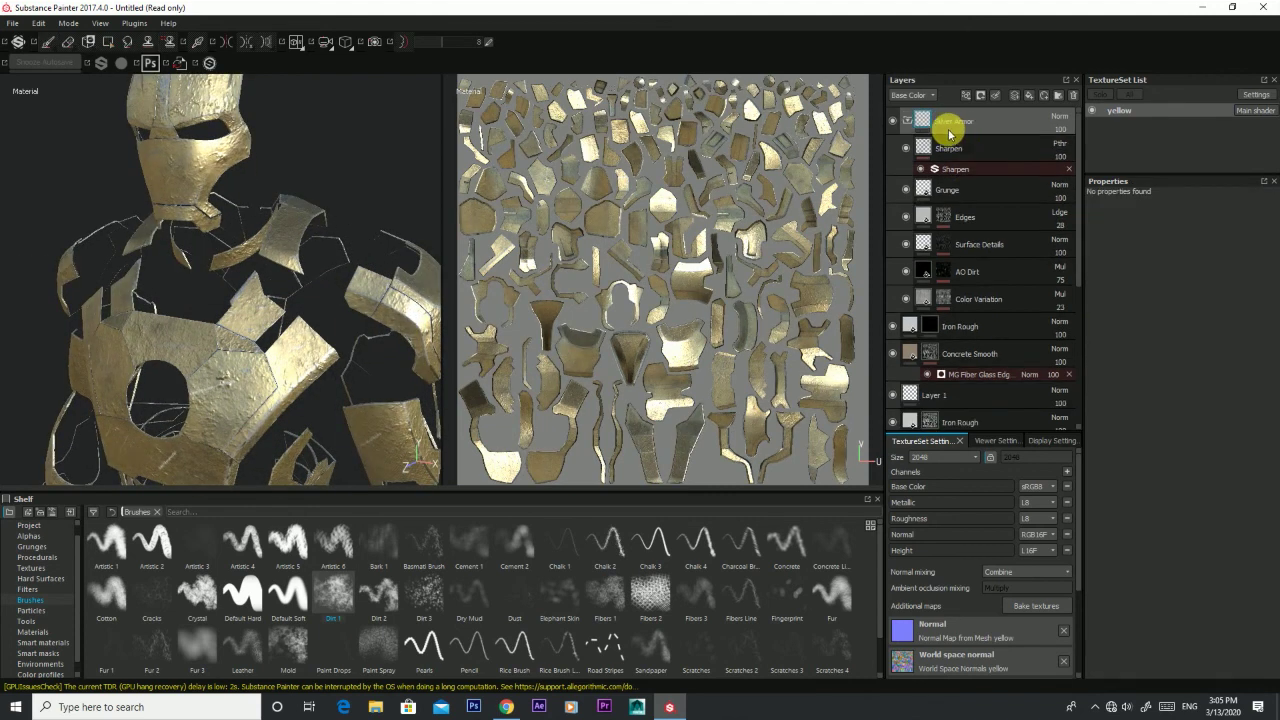